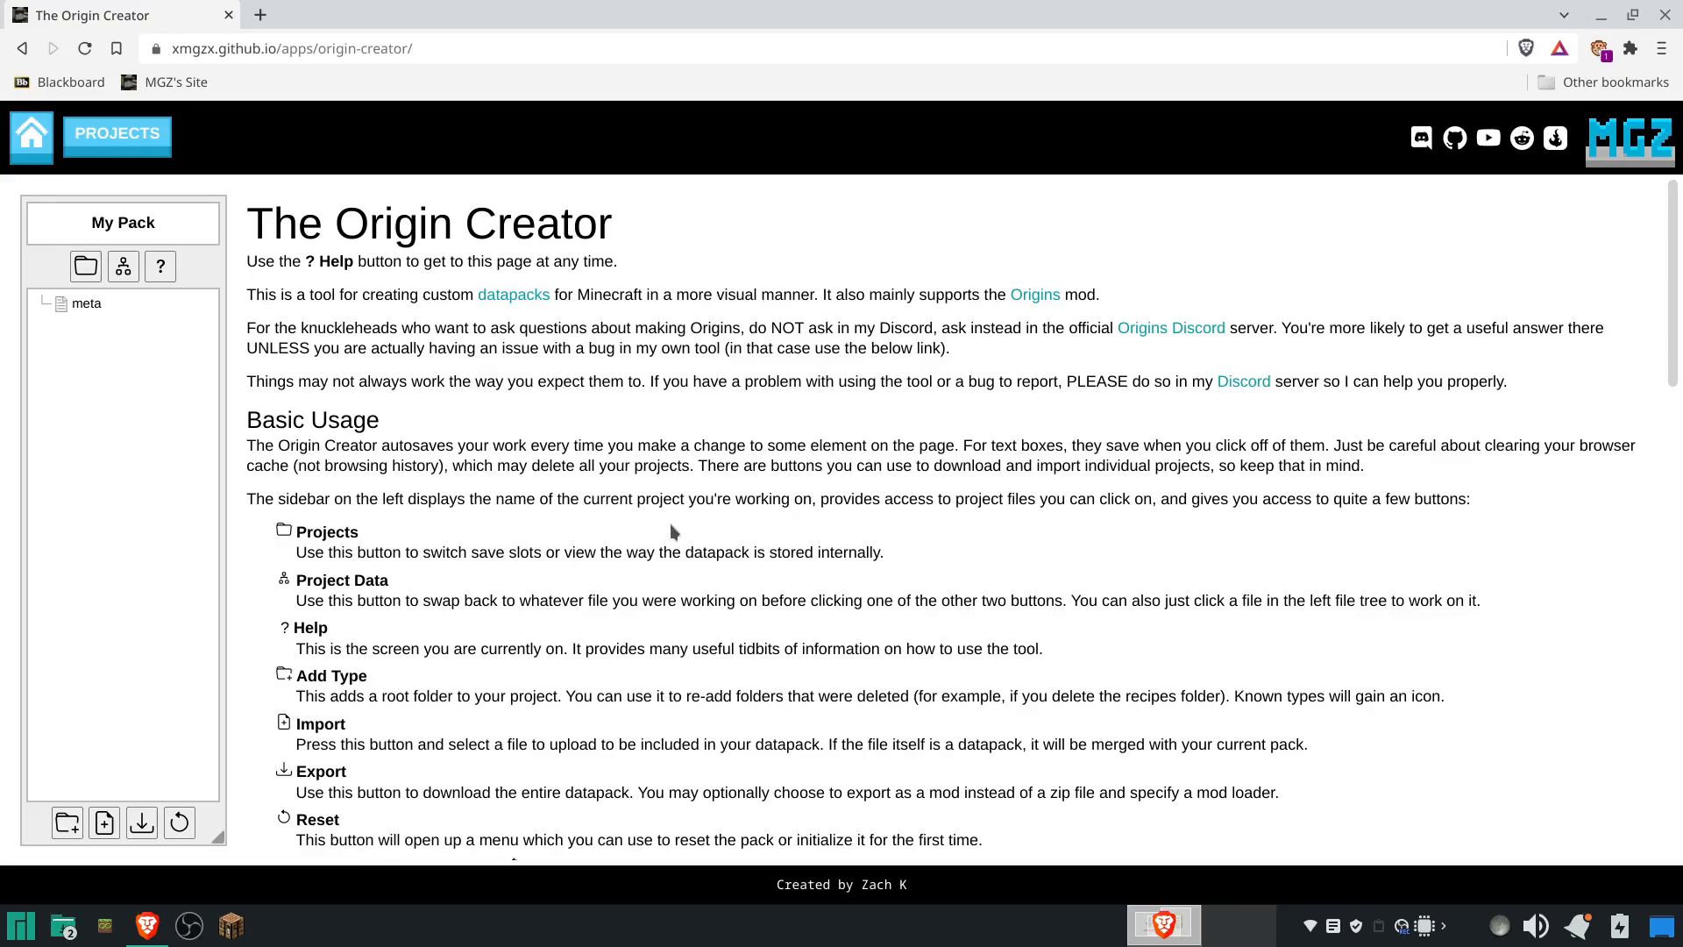
- Review the help page's usage notes, the save slots and the project data view
scroll(669, 524, "down", 6)
scroll(631, 601, "down", 3)
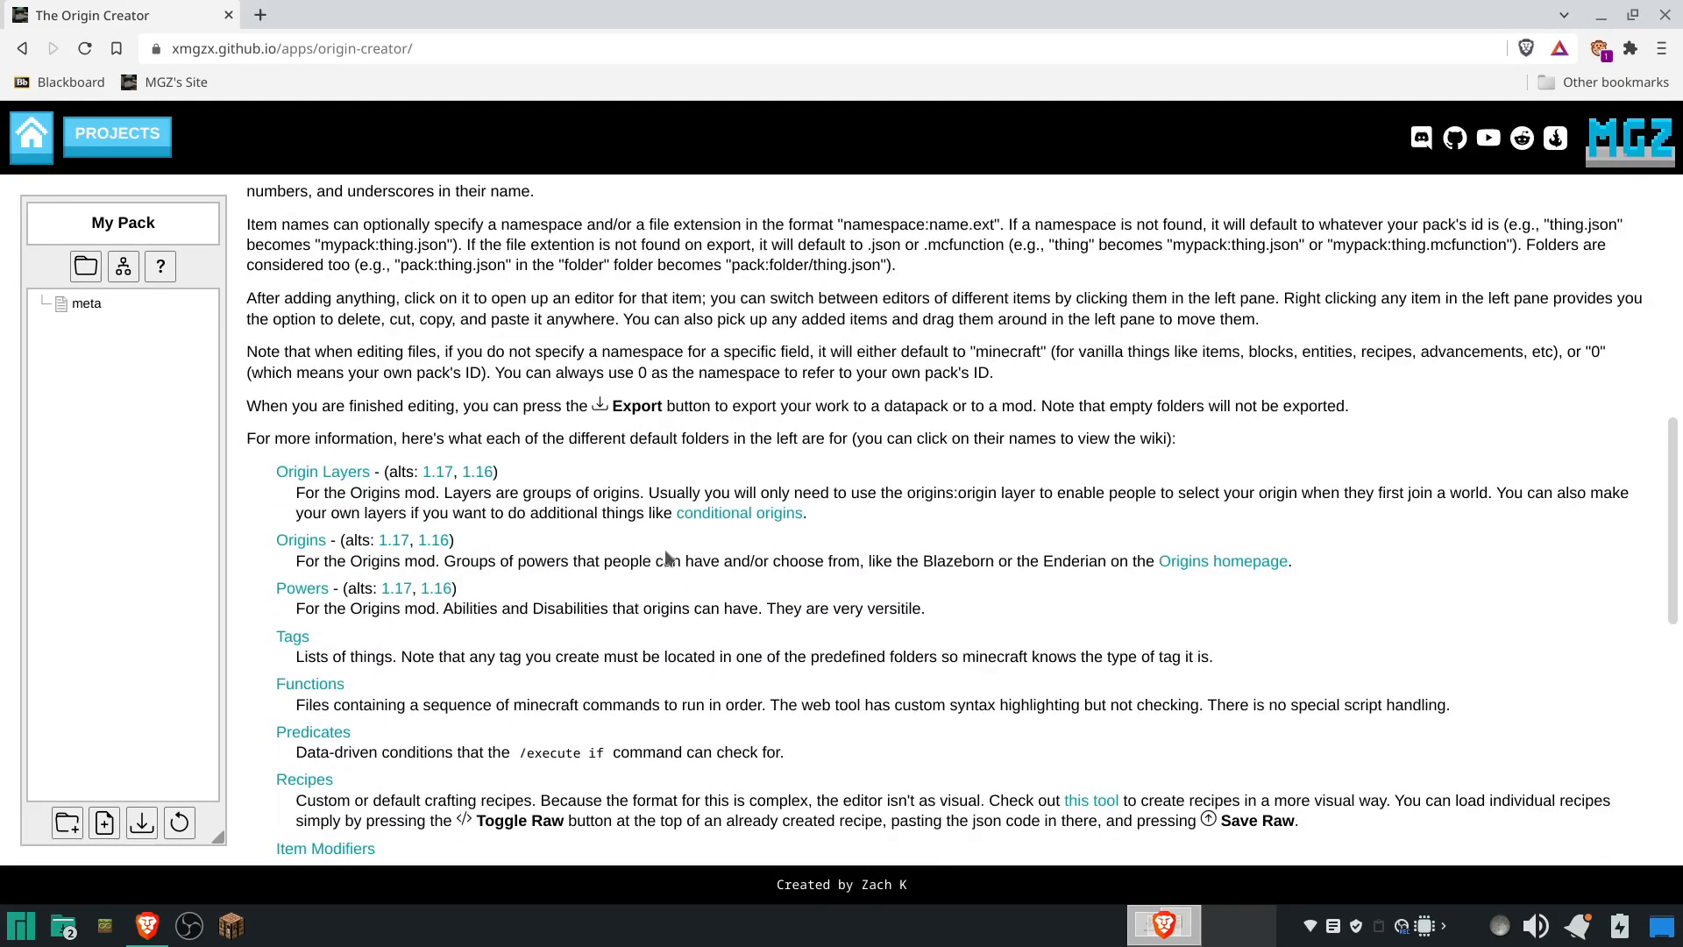
scroll(558, 603, "up", 10)
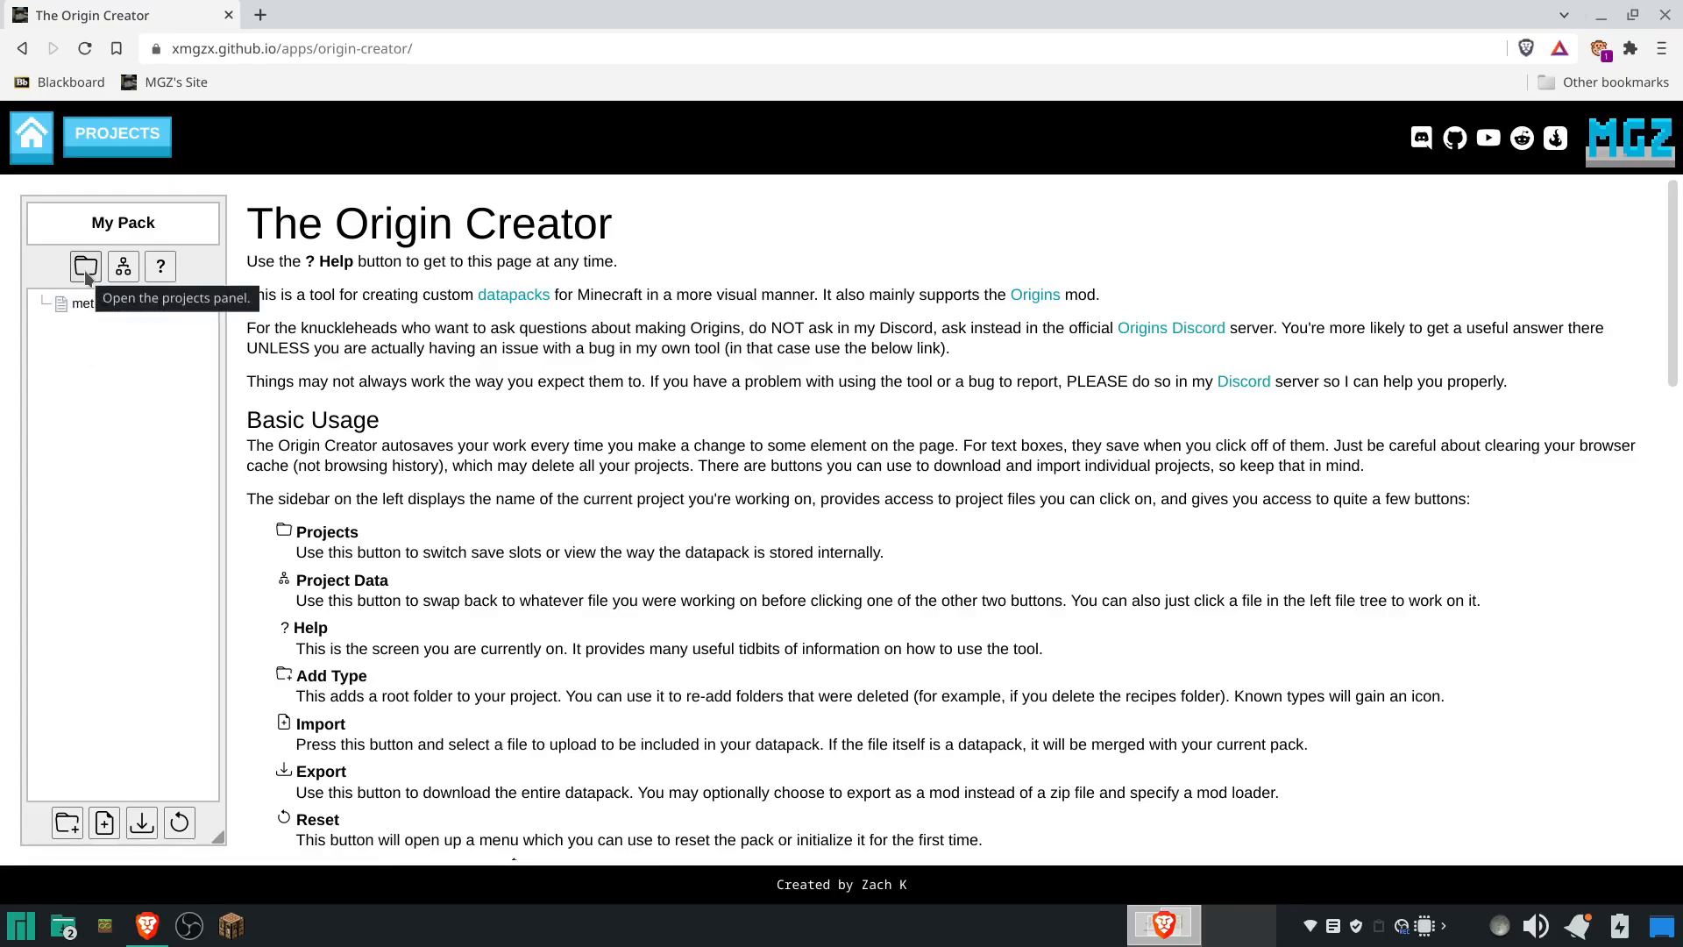
left_click_drag(85, 270, 226, 336)
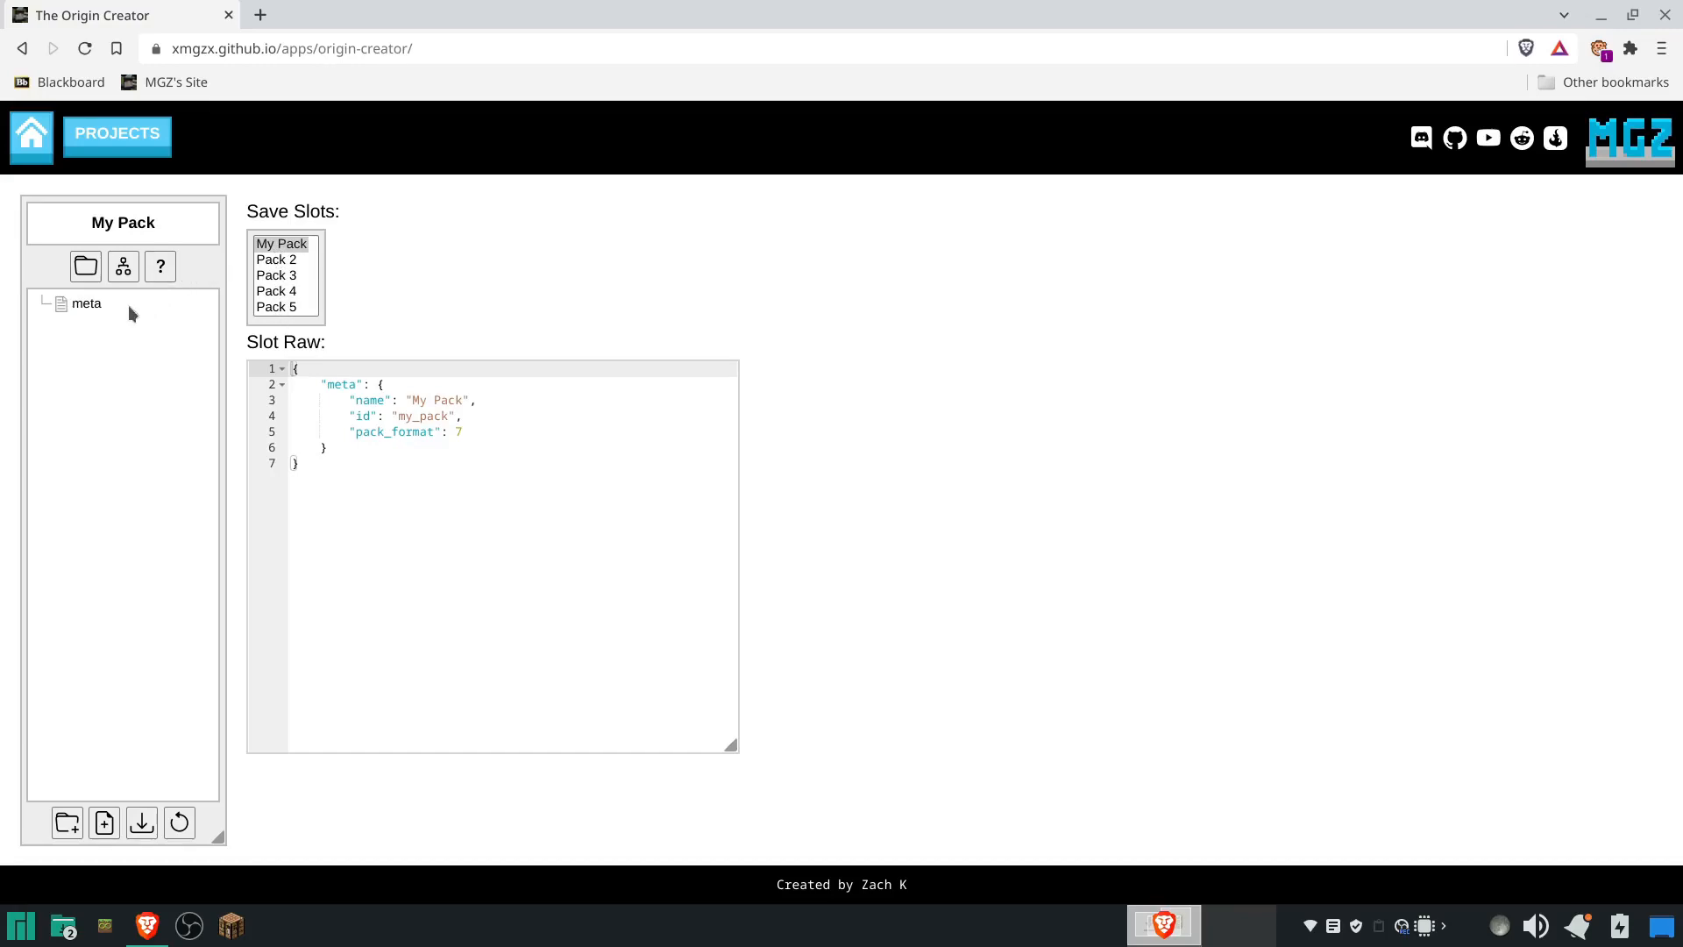
left_click(124, 267)
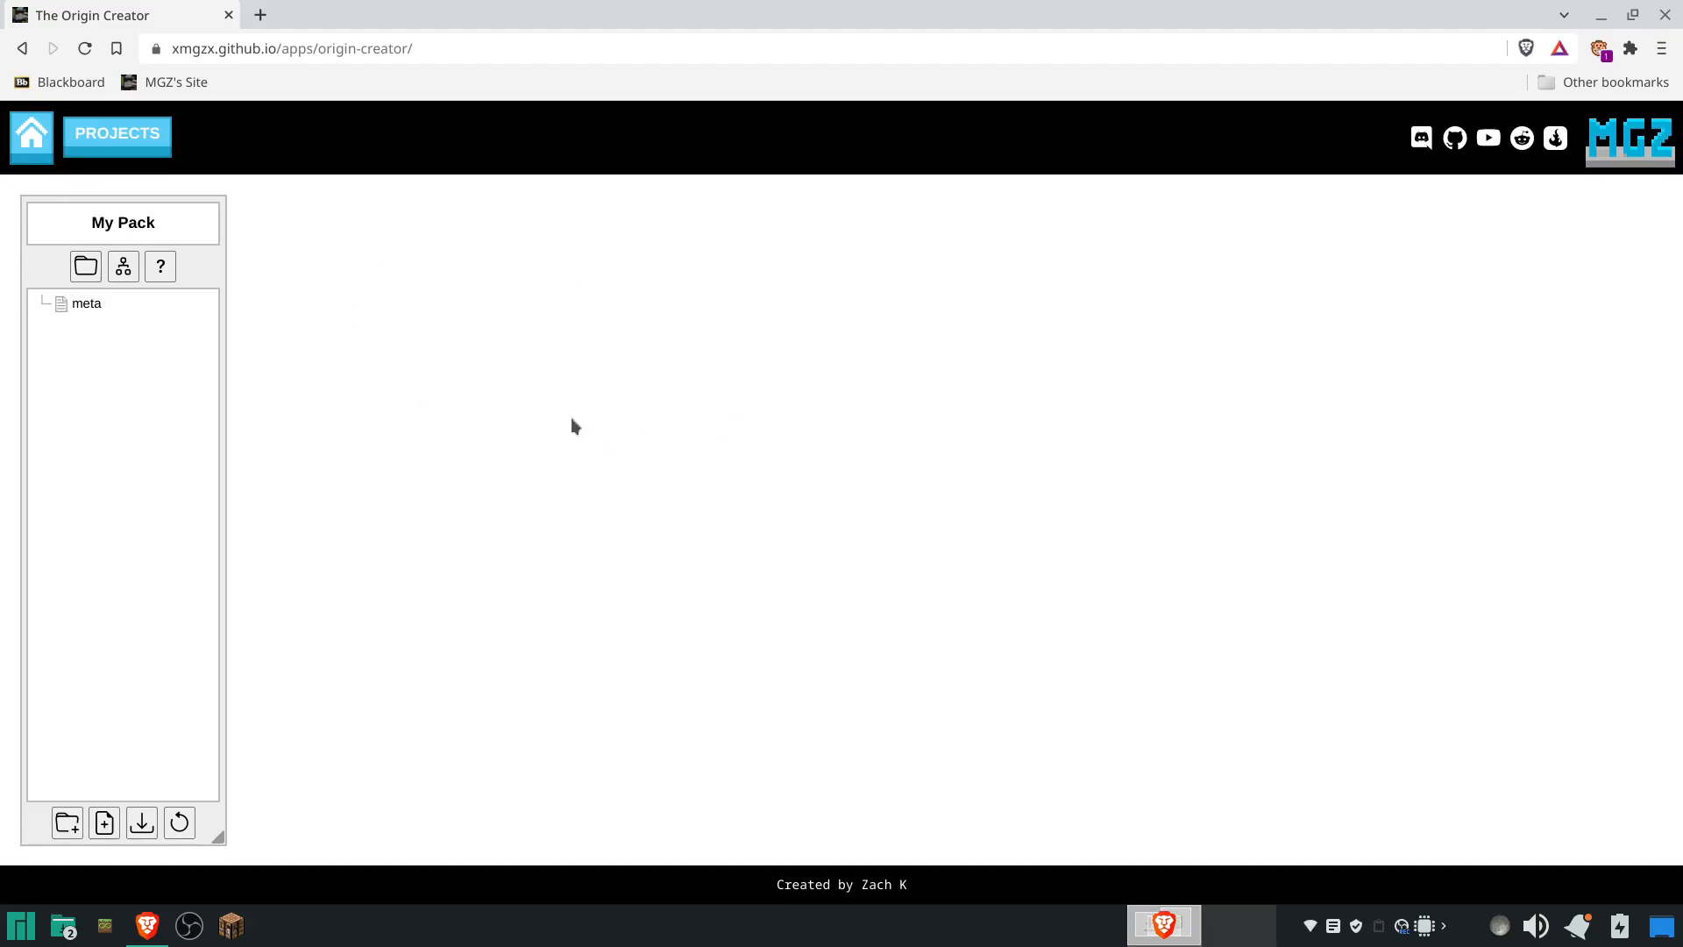
left_click(161, 267)
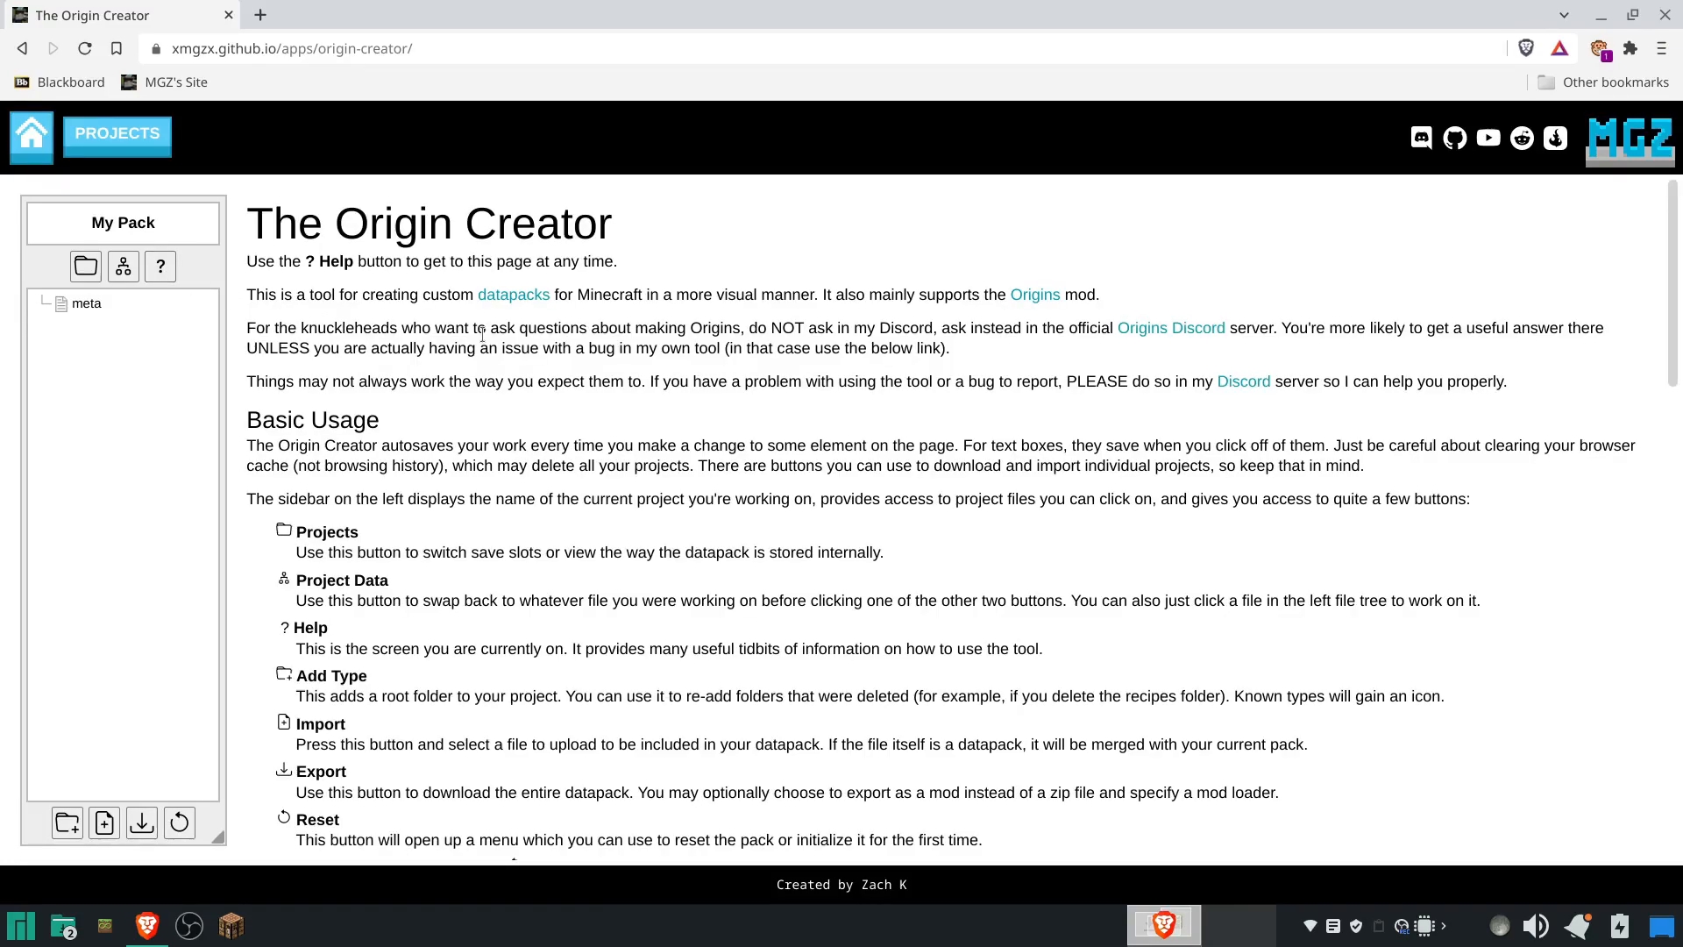
- Add a root folder named asdf to the pack and view the available export types without exporting
left_click(70, 822)
type("asdf")
key("Return")
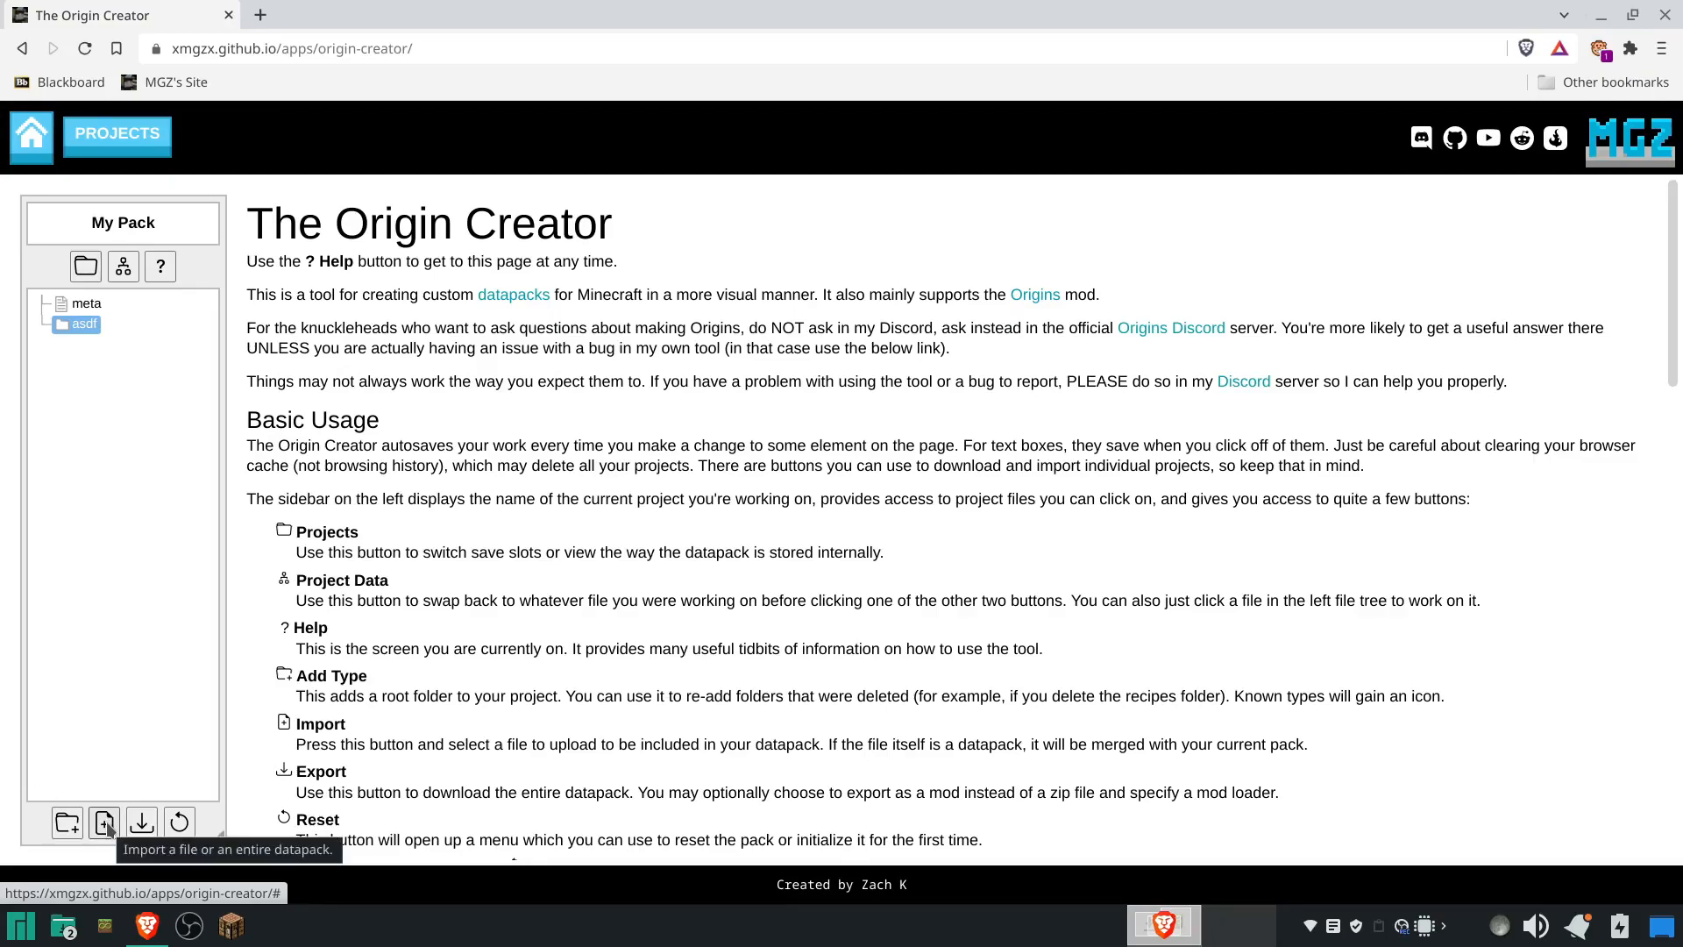
left_click(141, 822)
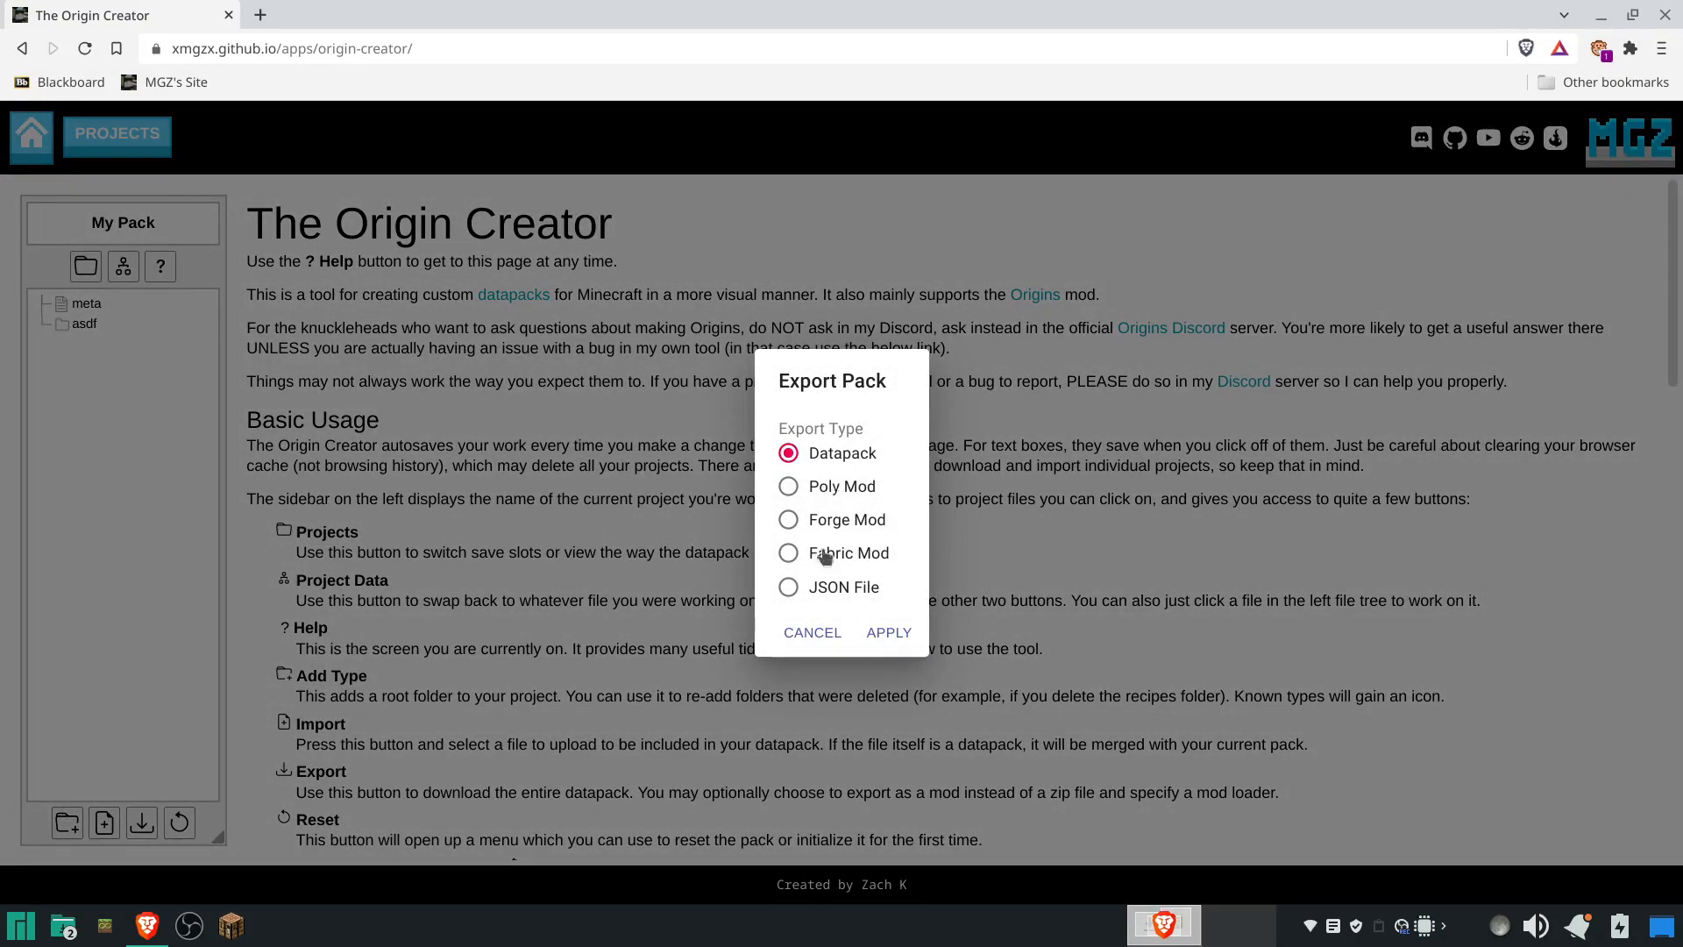
left_click(827, 632)
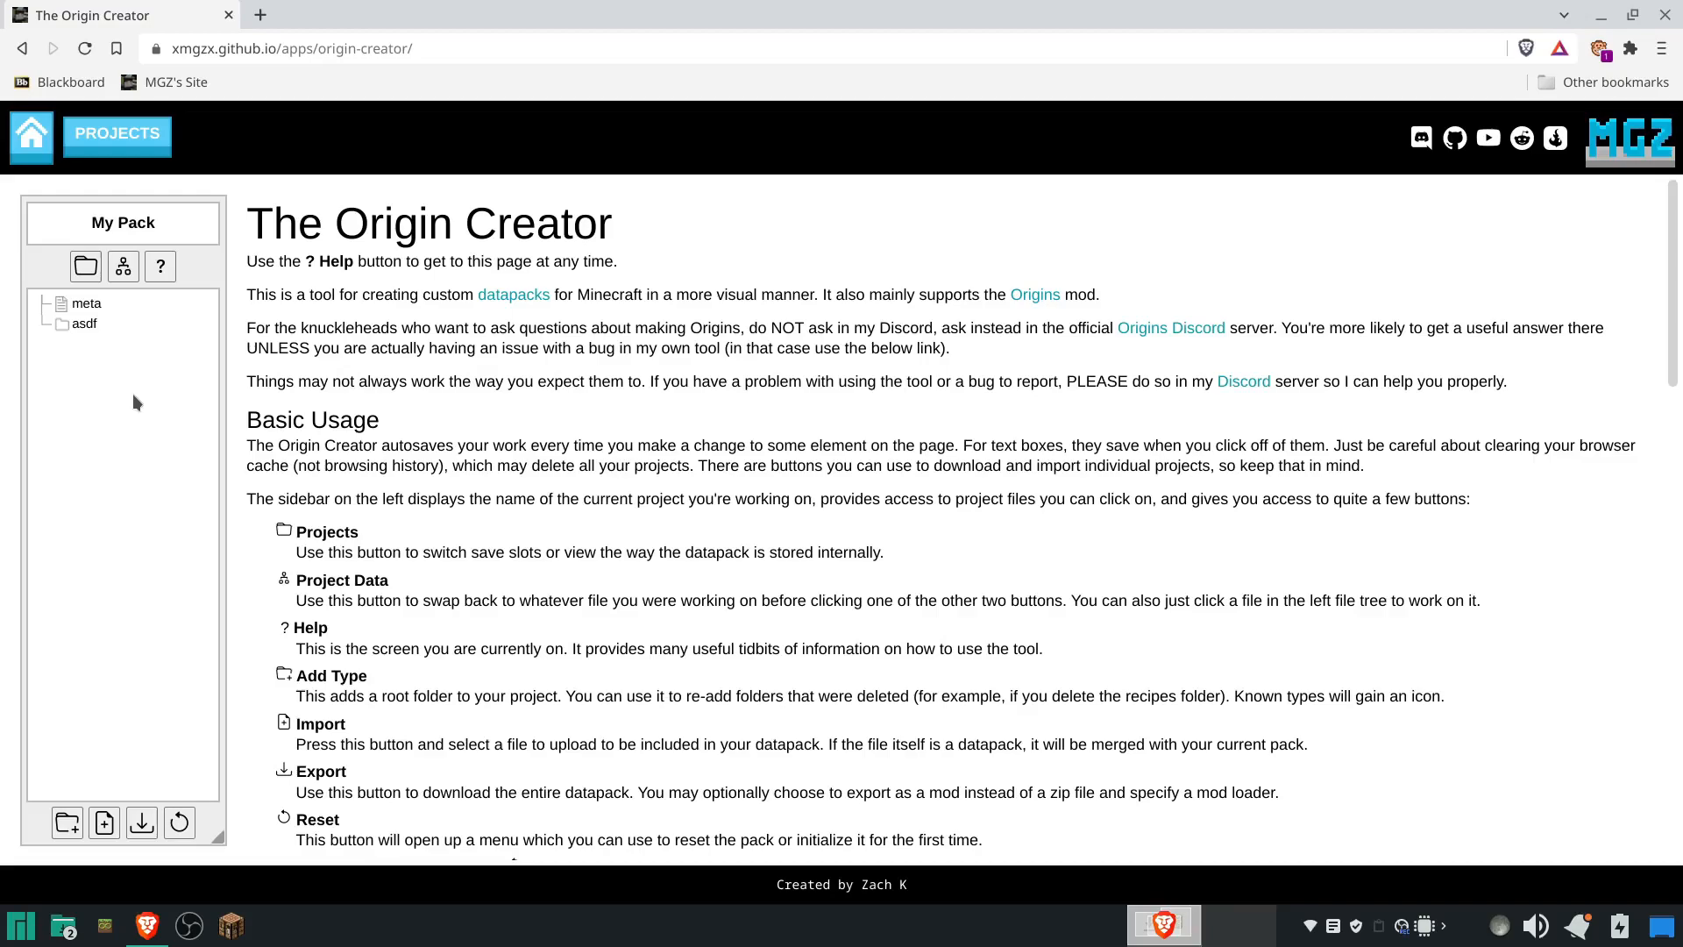
- Add a root folder named item_modifiers to the pack
left_click(68, 823)
type("item_modifier")
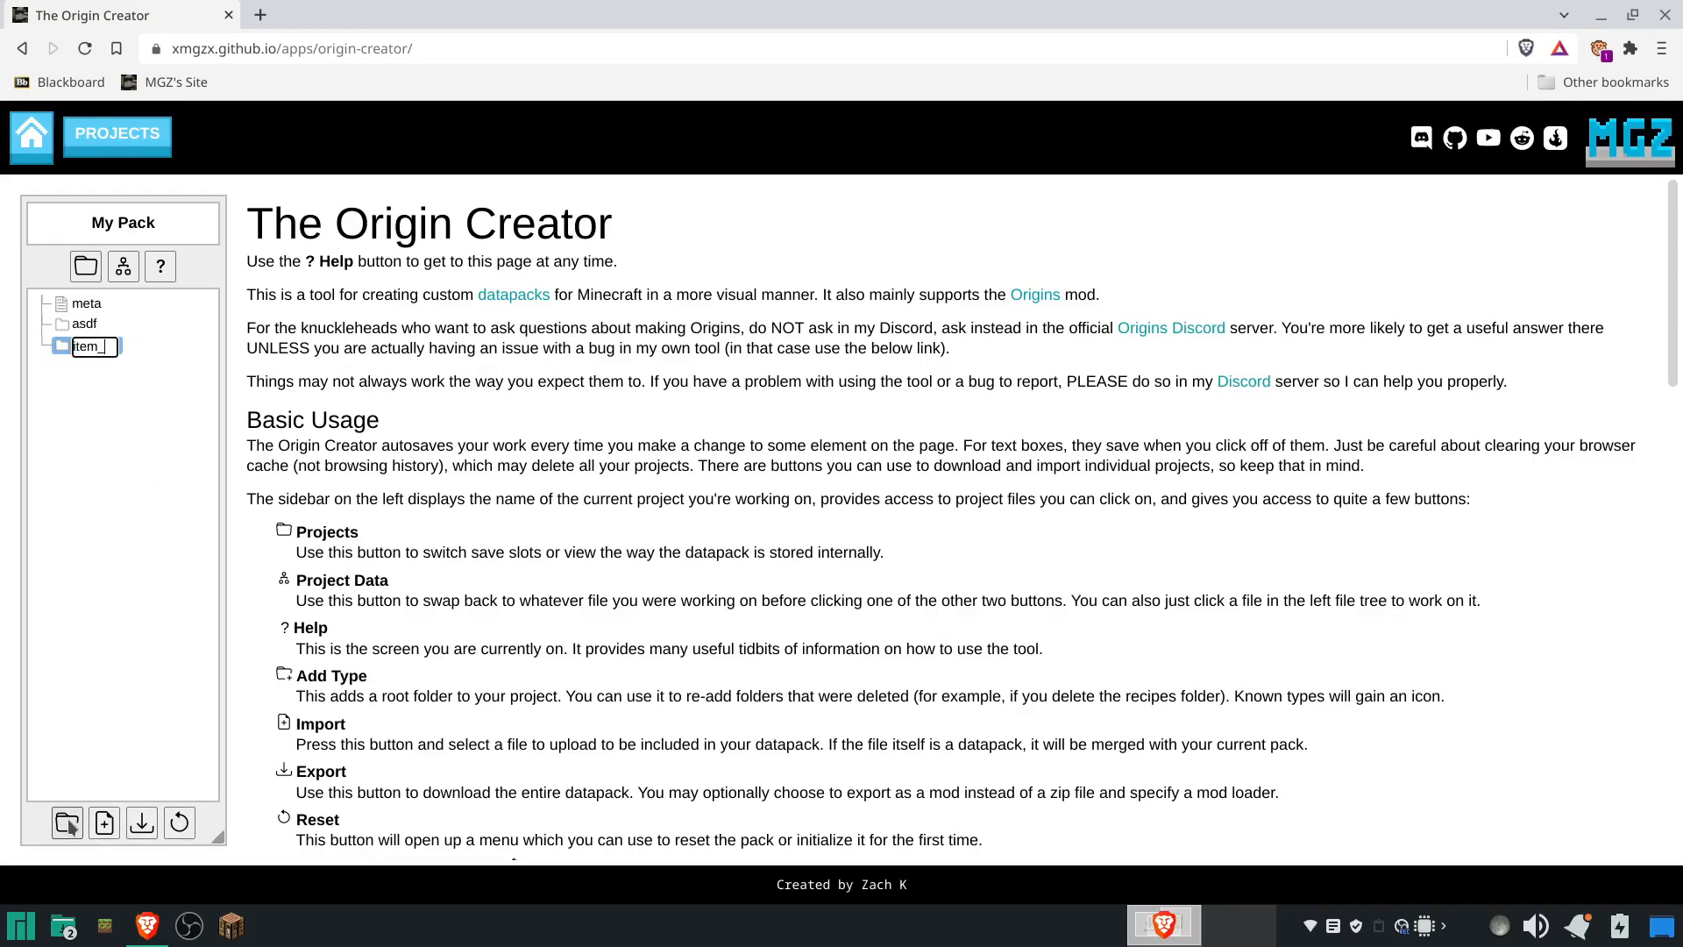
type("s")
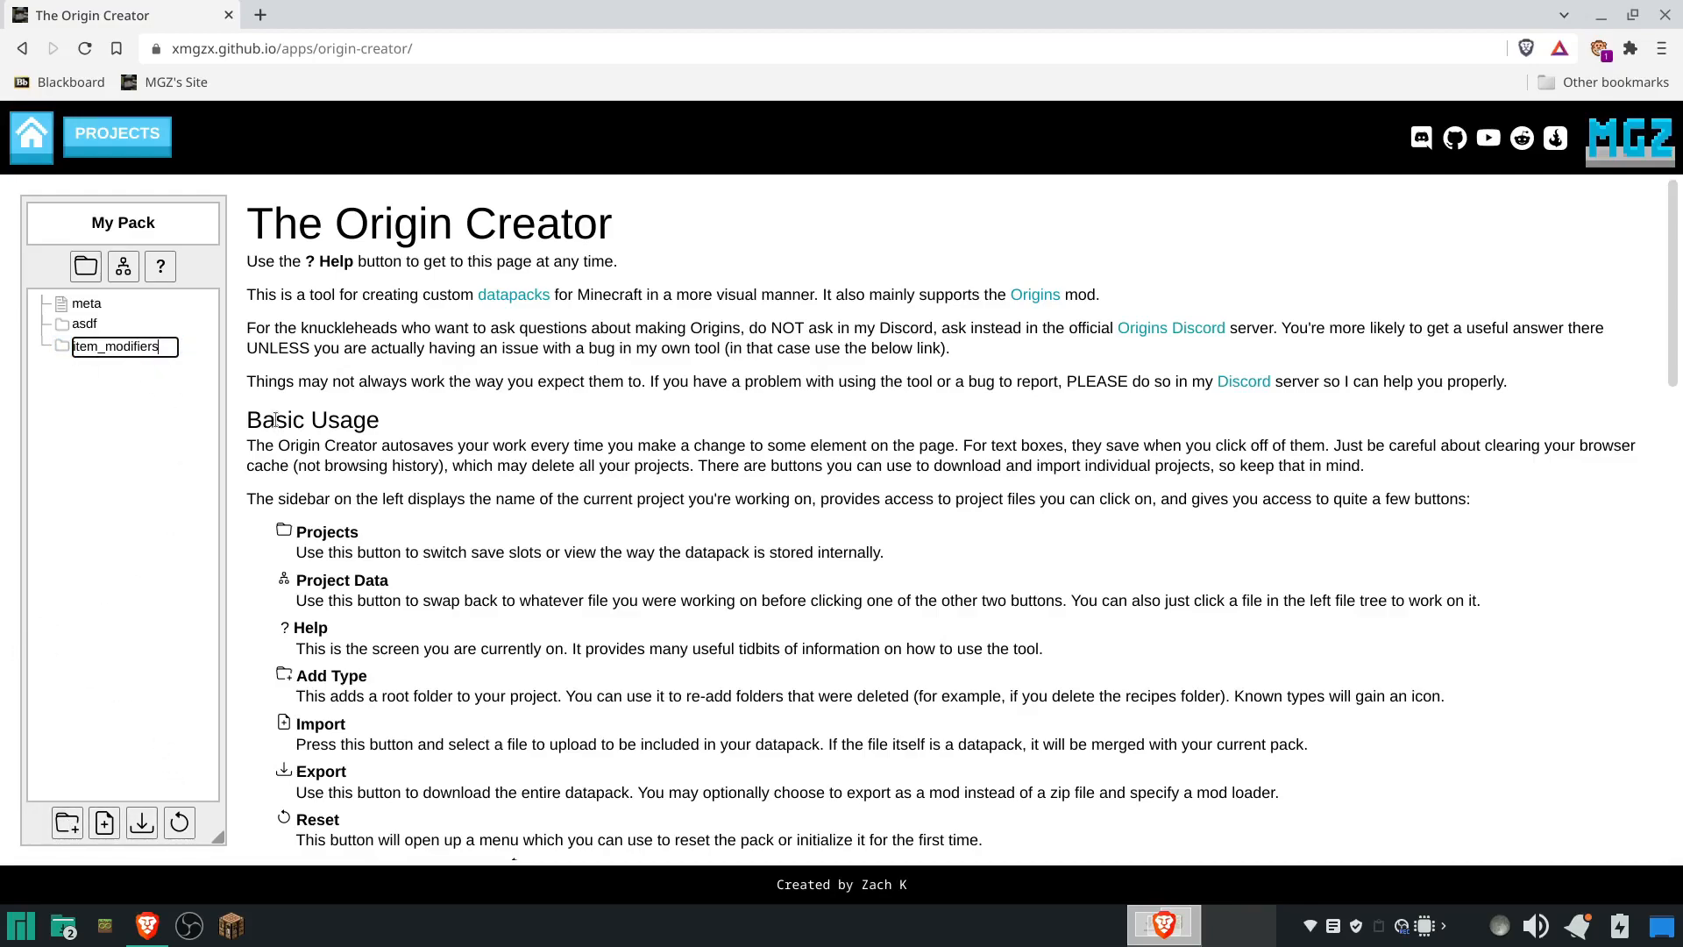
key("Return")
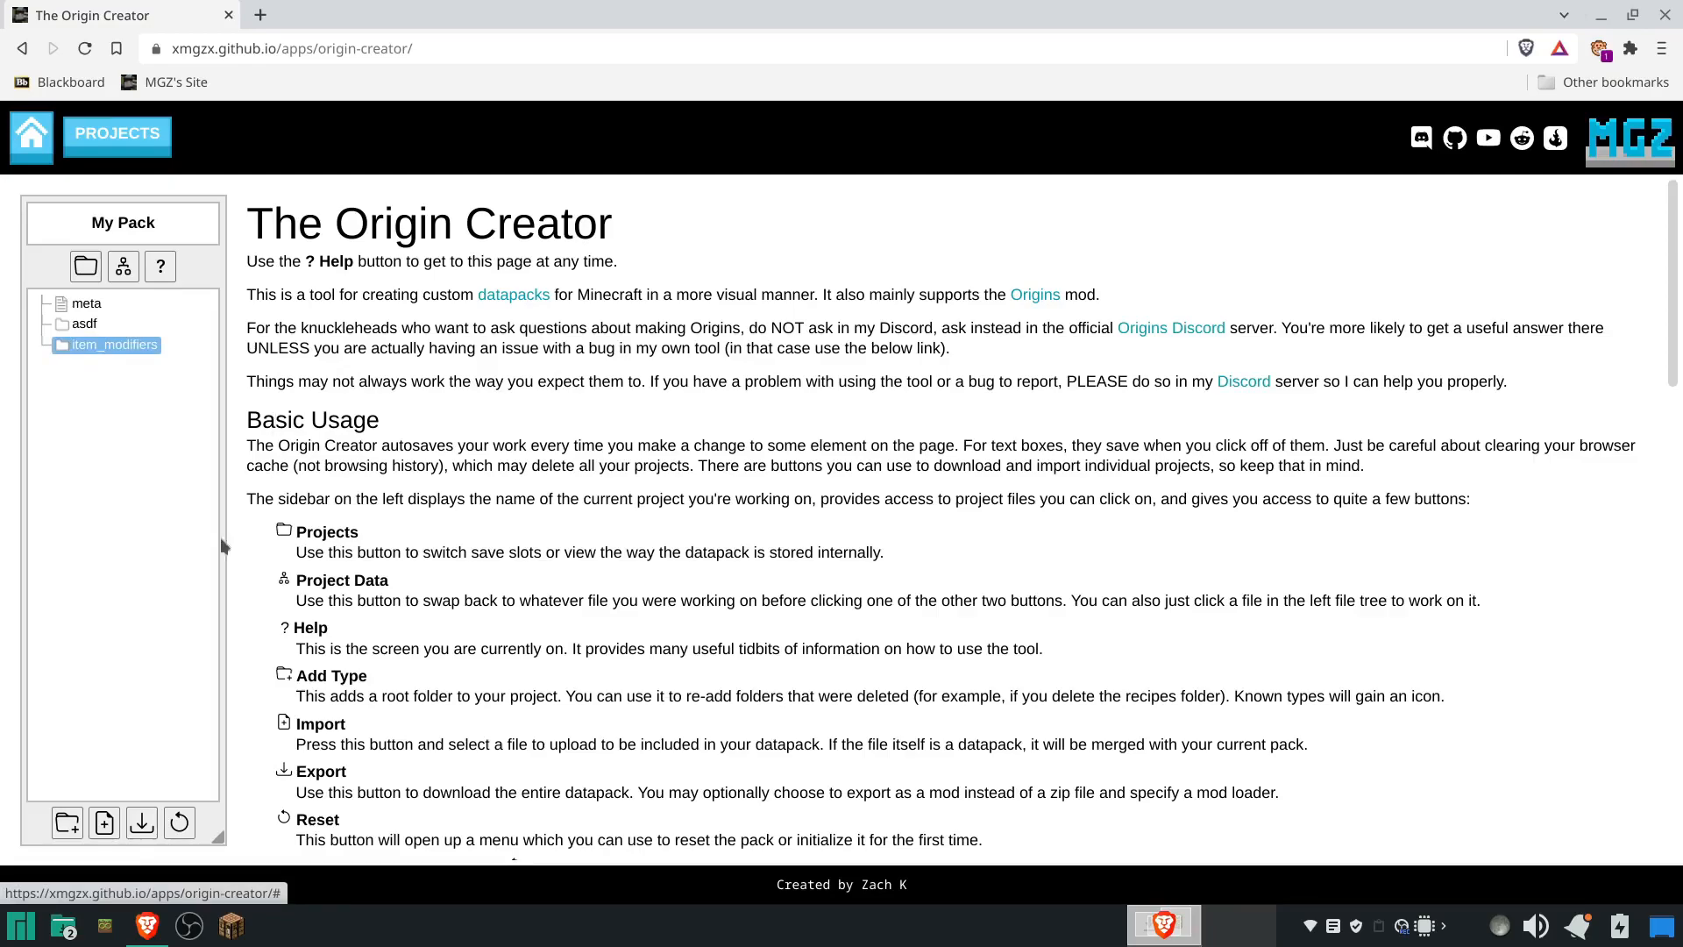
- Reset the pack as an Origins Datapack with display name Tutorial Pack and pack version 1.18.2+
left_click(181, 824)
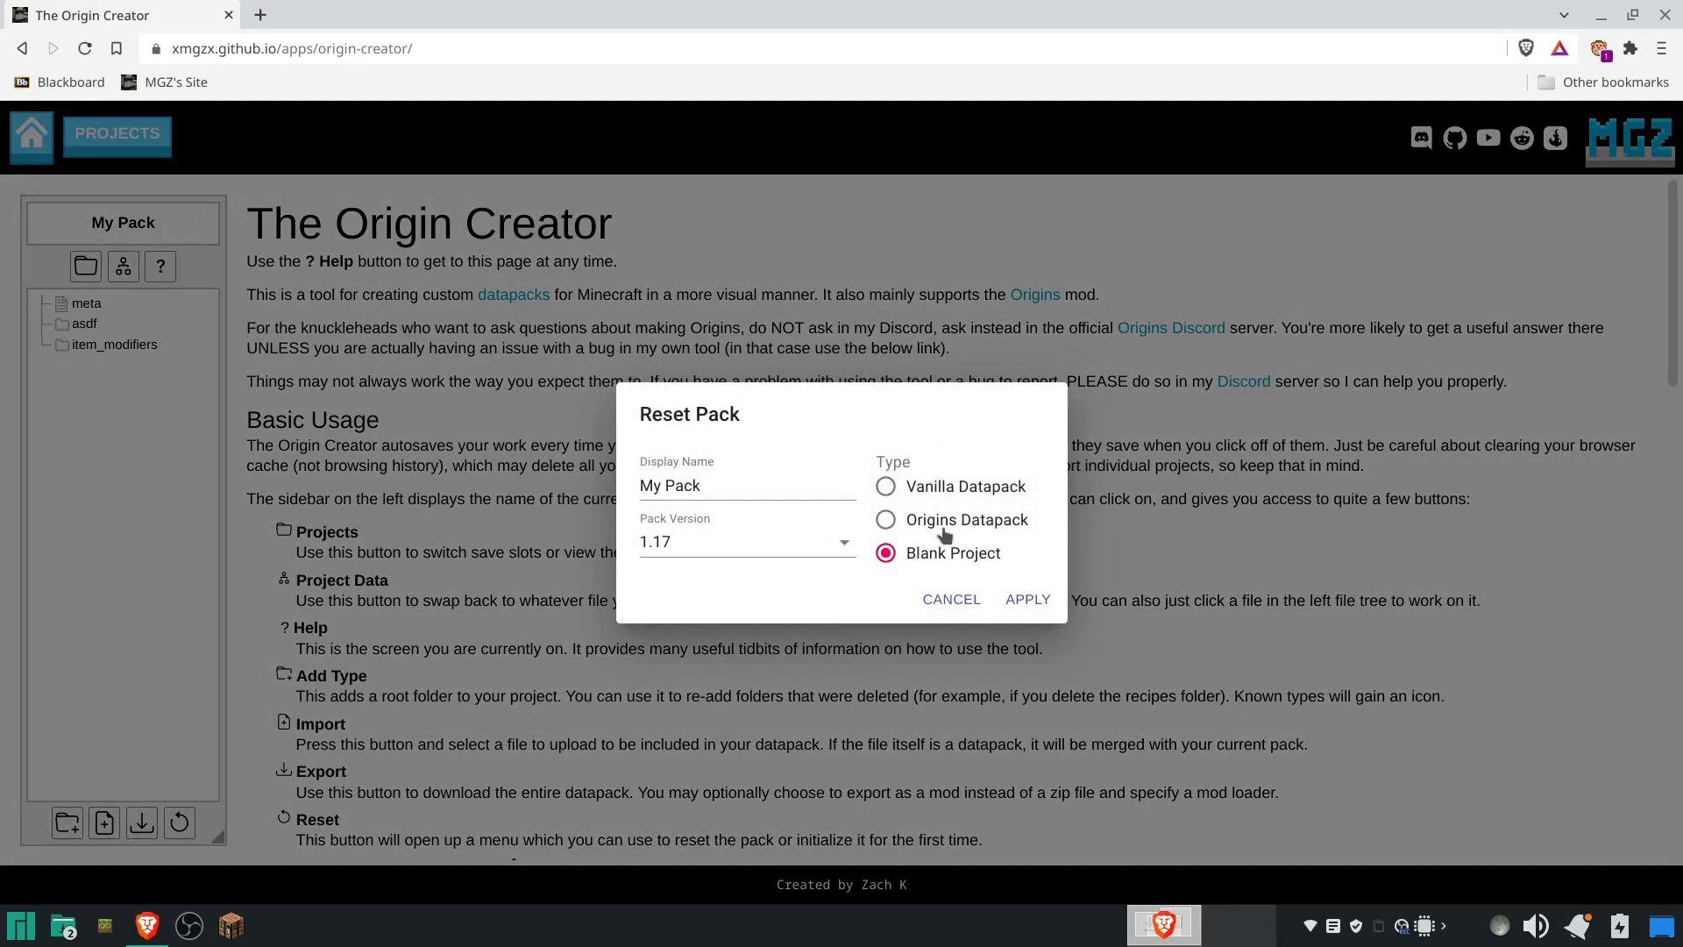
left_click_drag(746, 497, 557, 474)
type("Tutorial Pack")
left_click(781, 550)
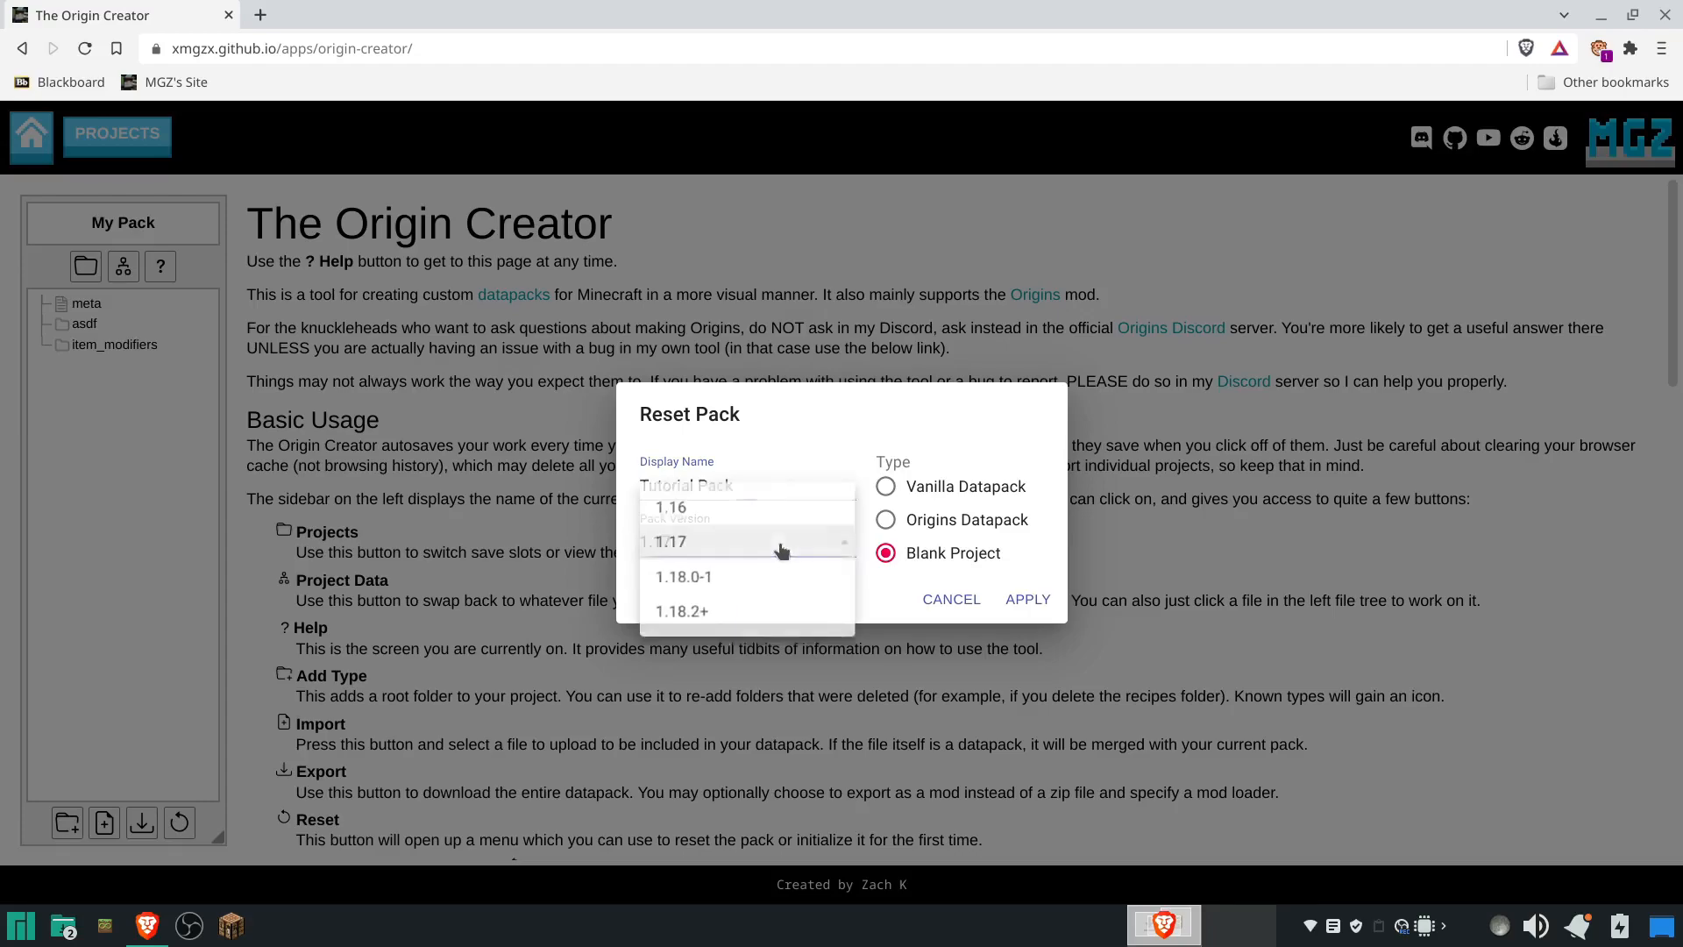
left_click(704, 615)
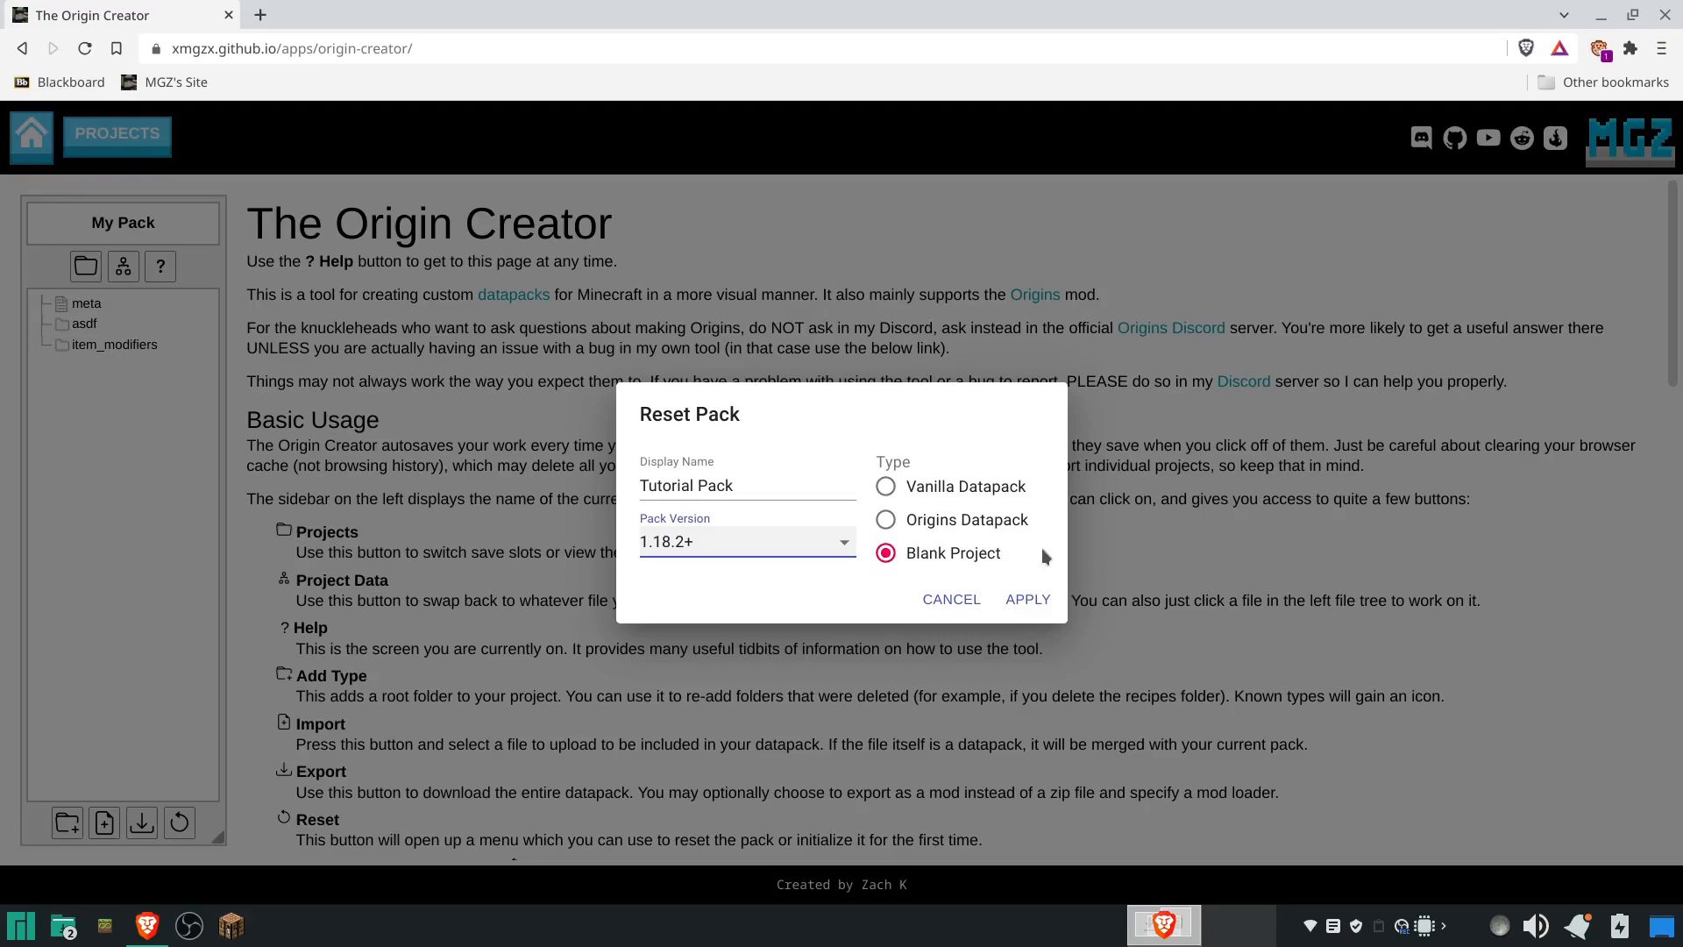
left_click(957, 527)
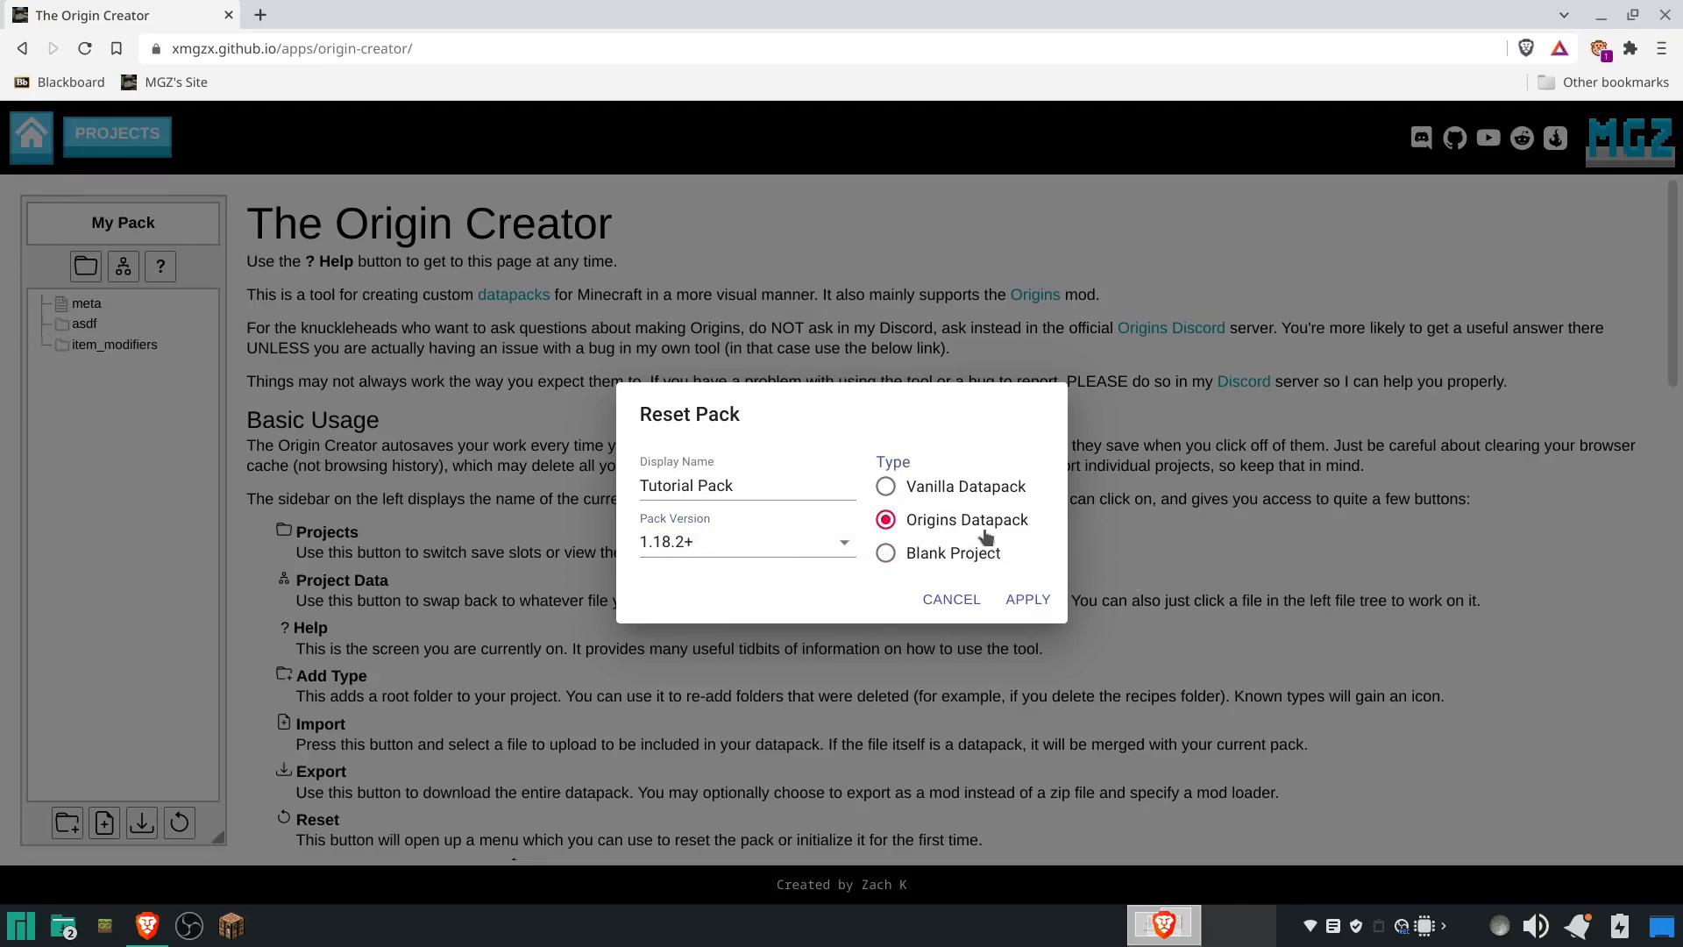
left_click(1028, 601)
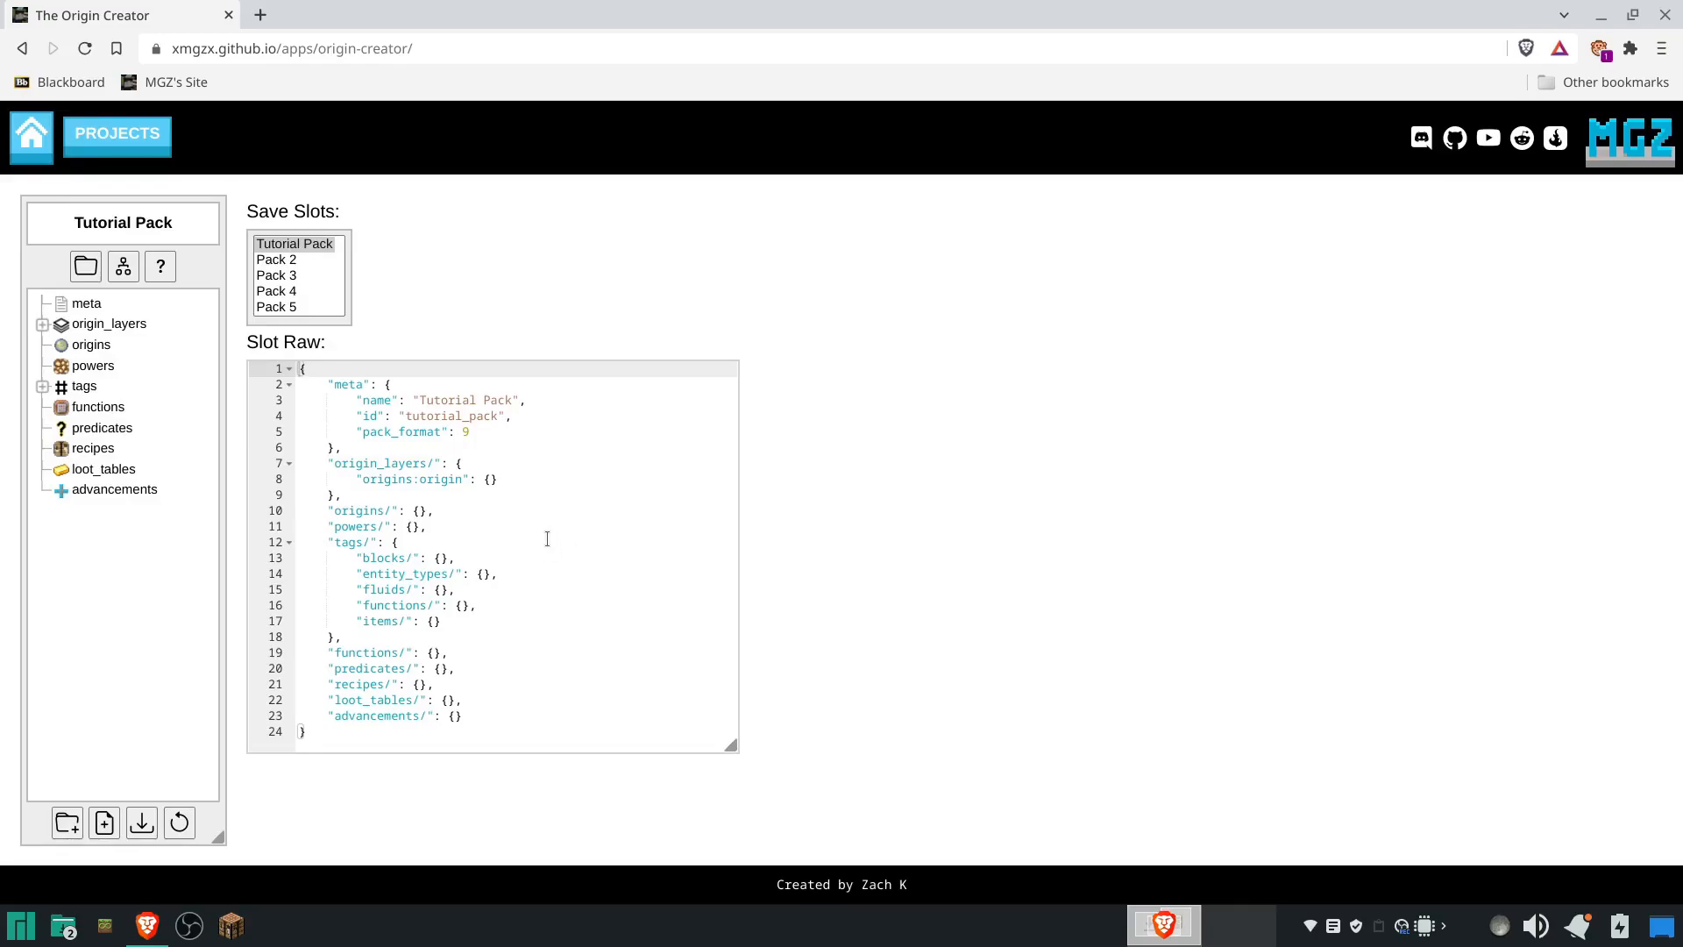
- Open the meta file and examine the pack's name, ID and pack format fields
left_click(95, 306)
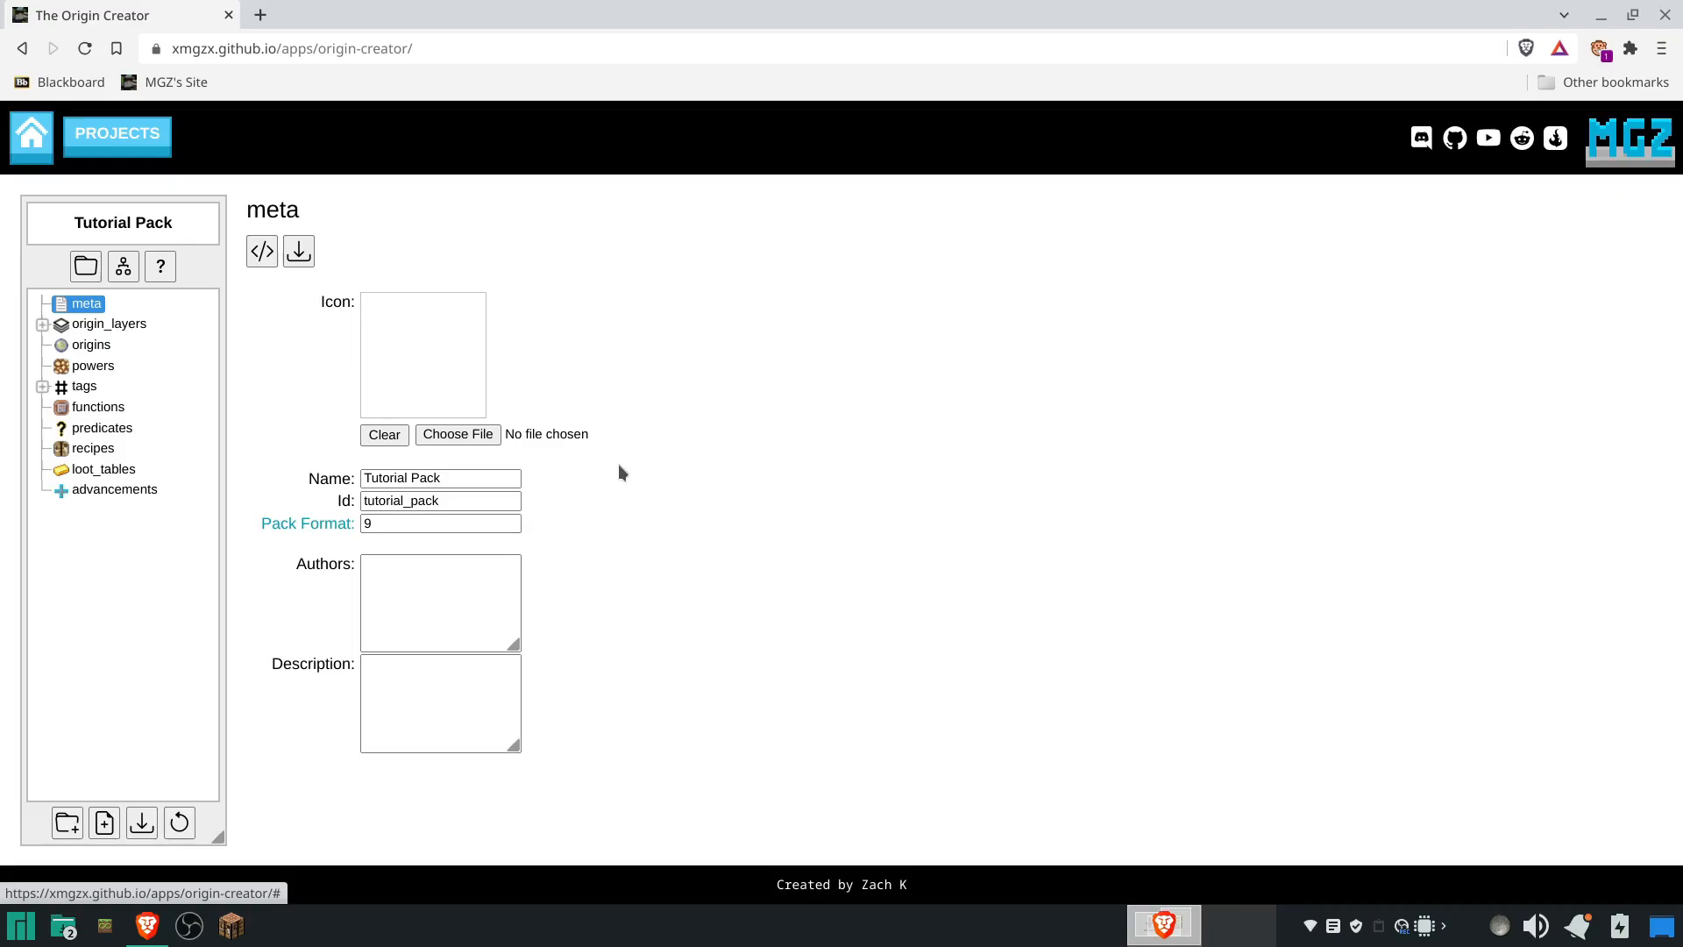
left_click_drag(451, 479, 223, 395)
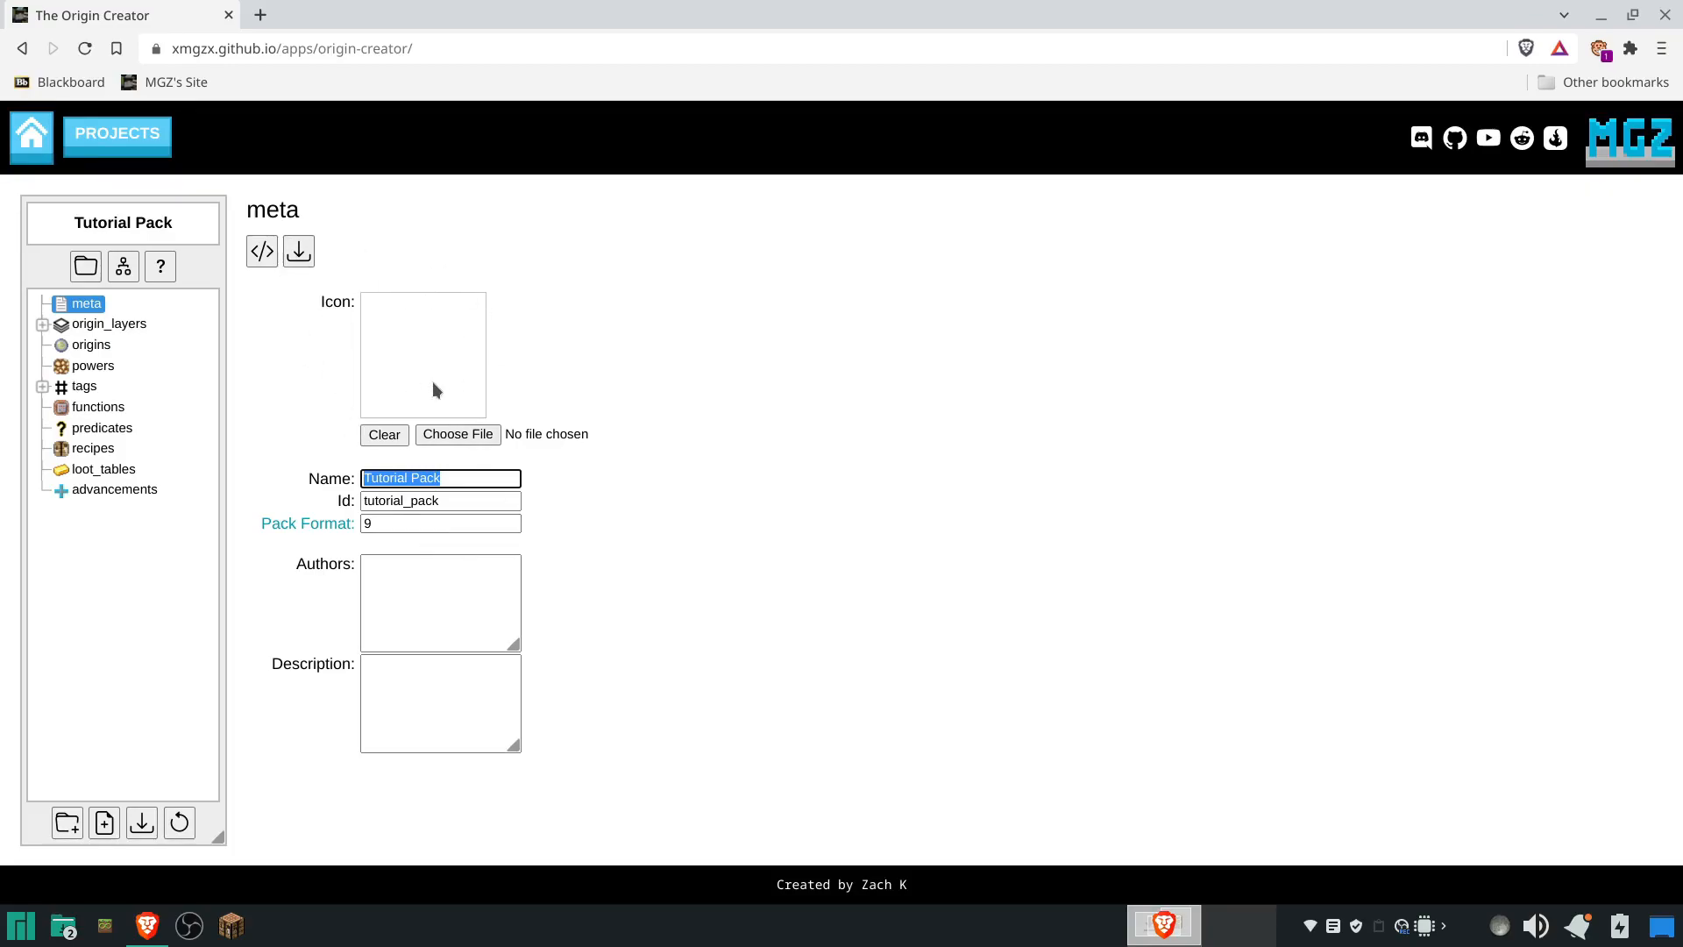
double_click(444, 525)
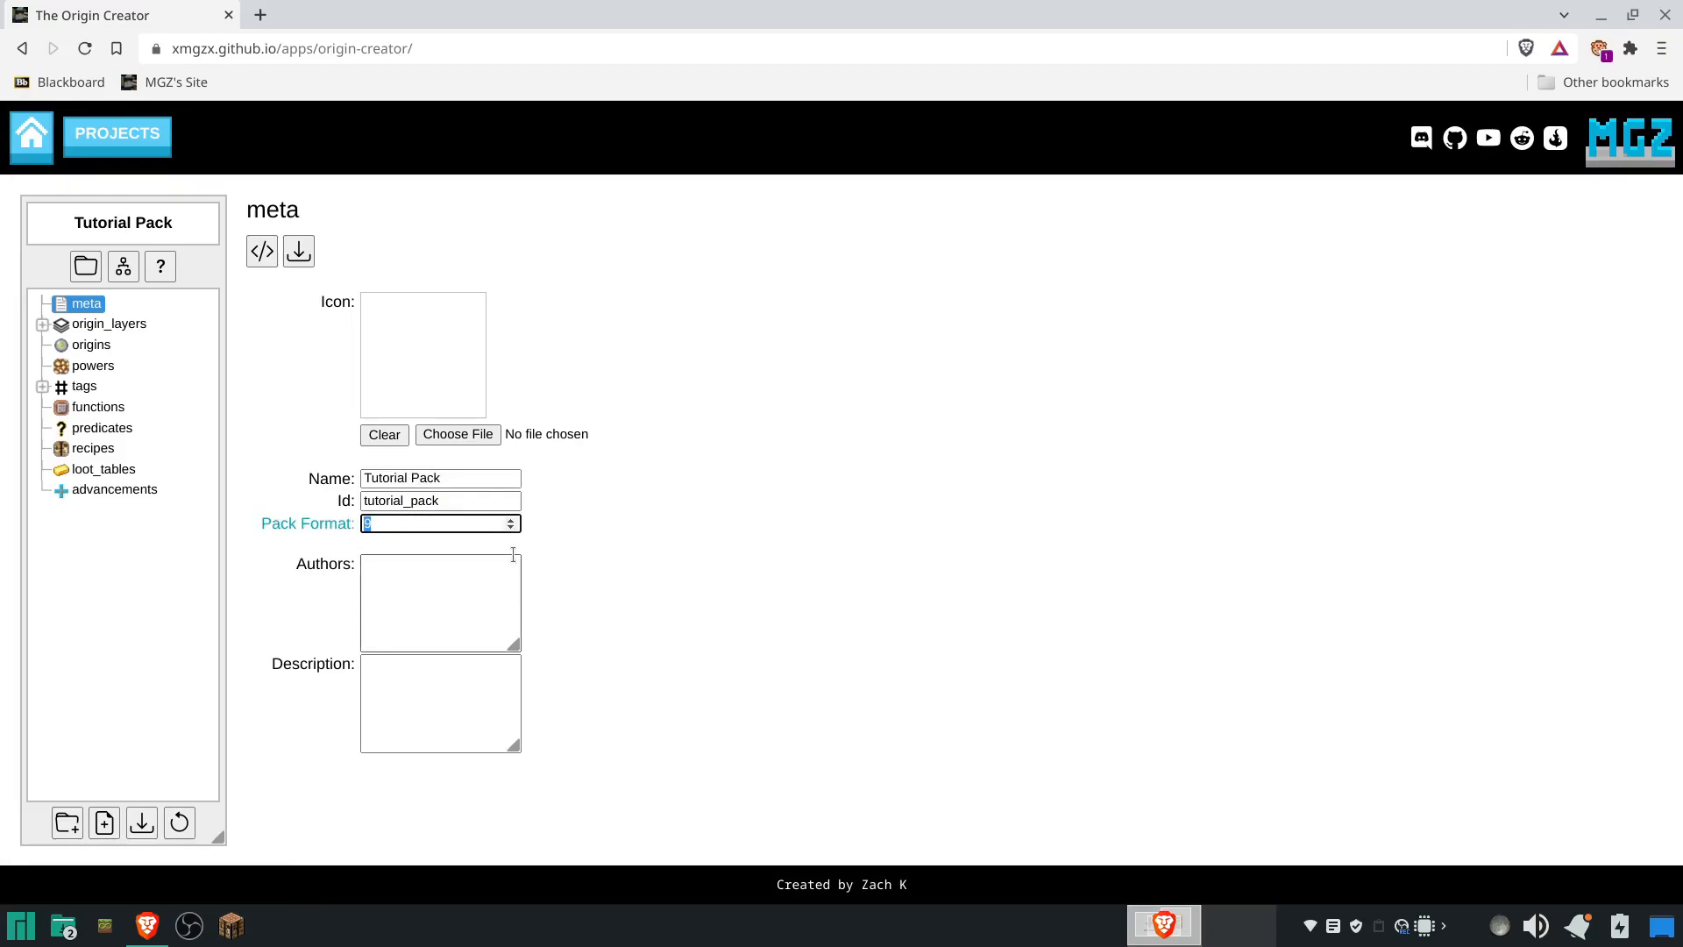
double_click(448, 500)
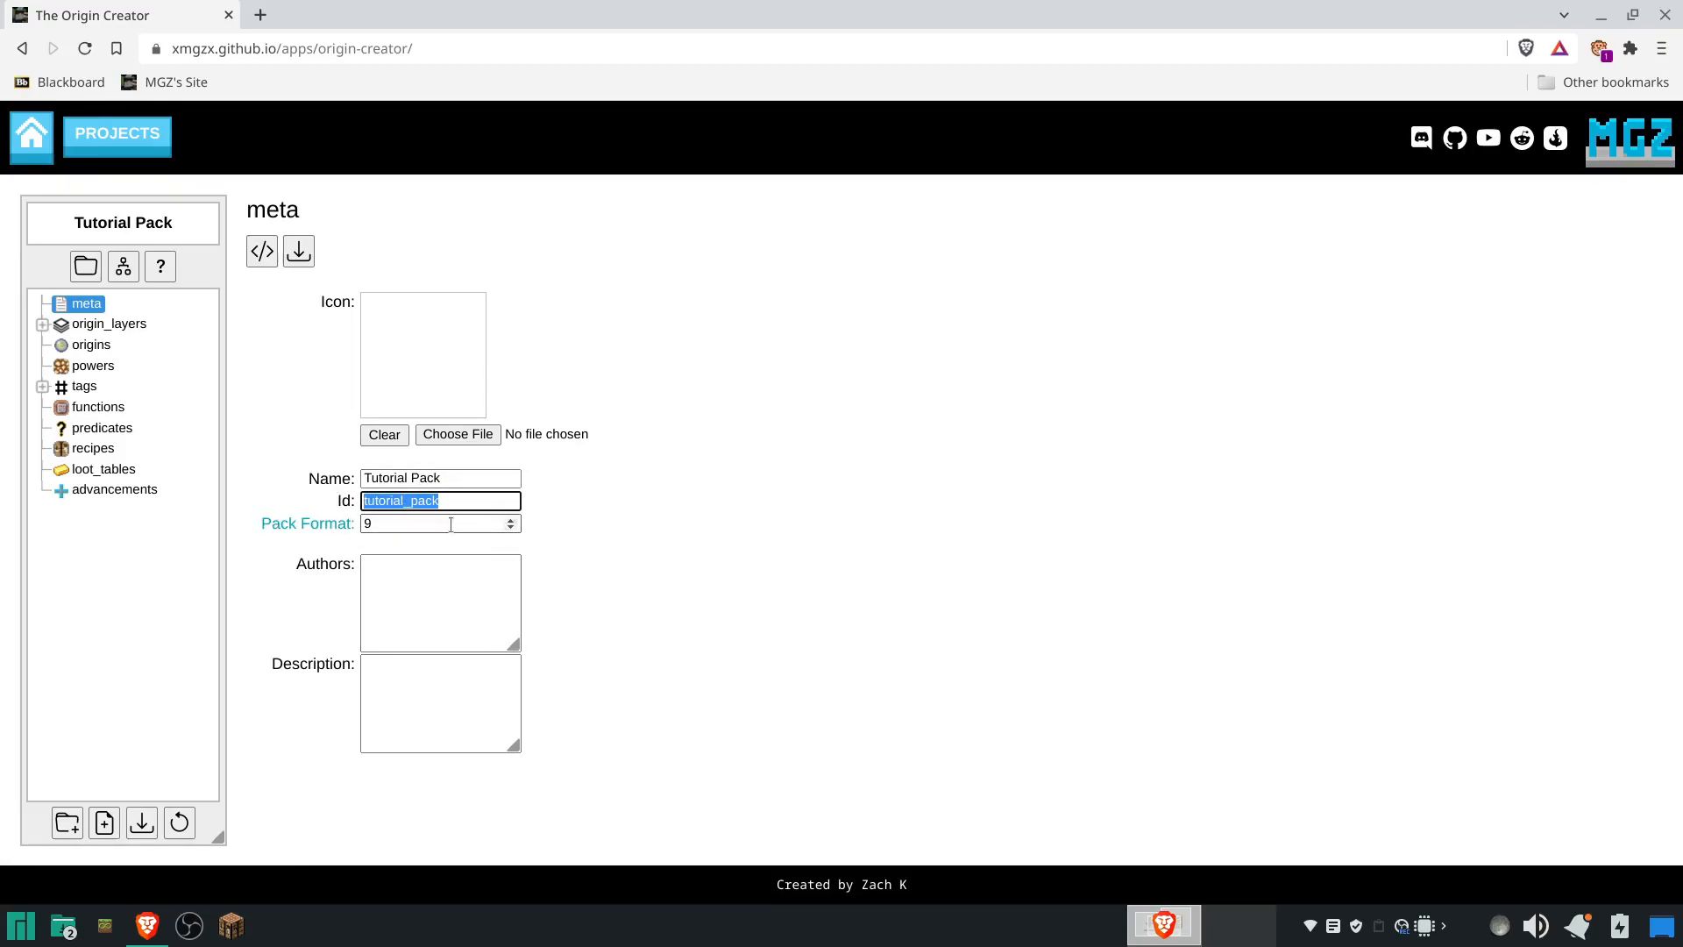
left_click(607, 528)
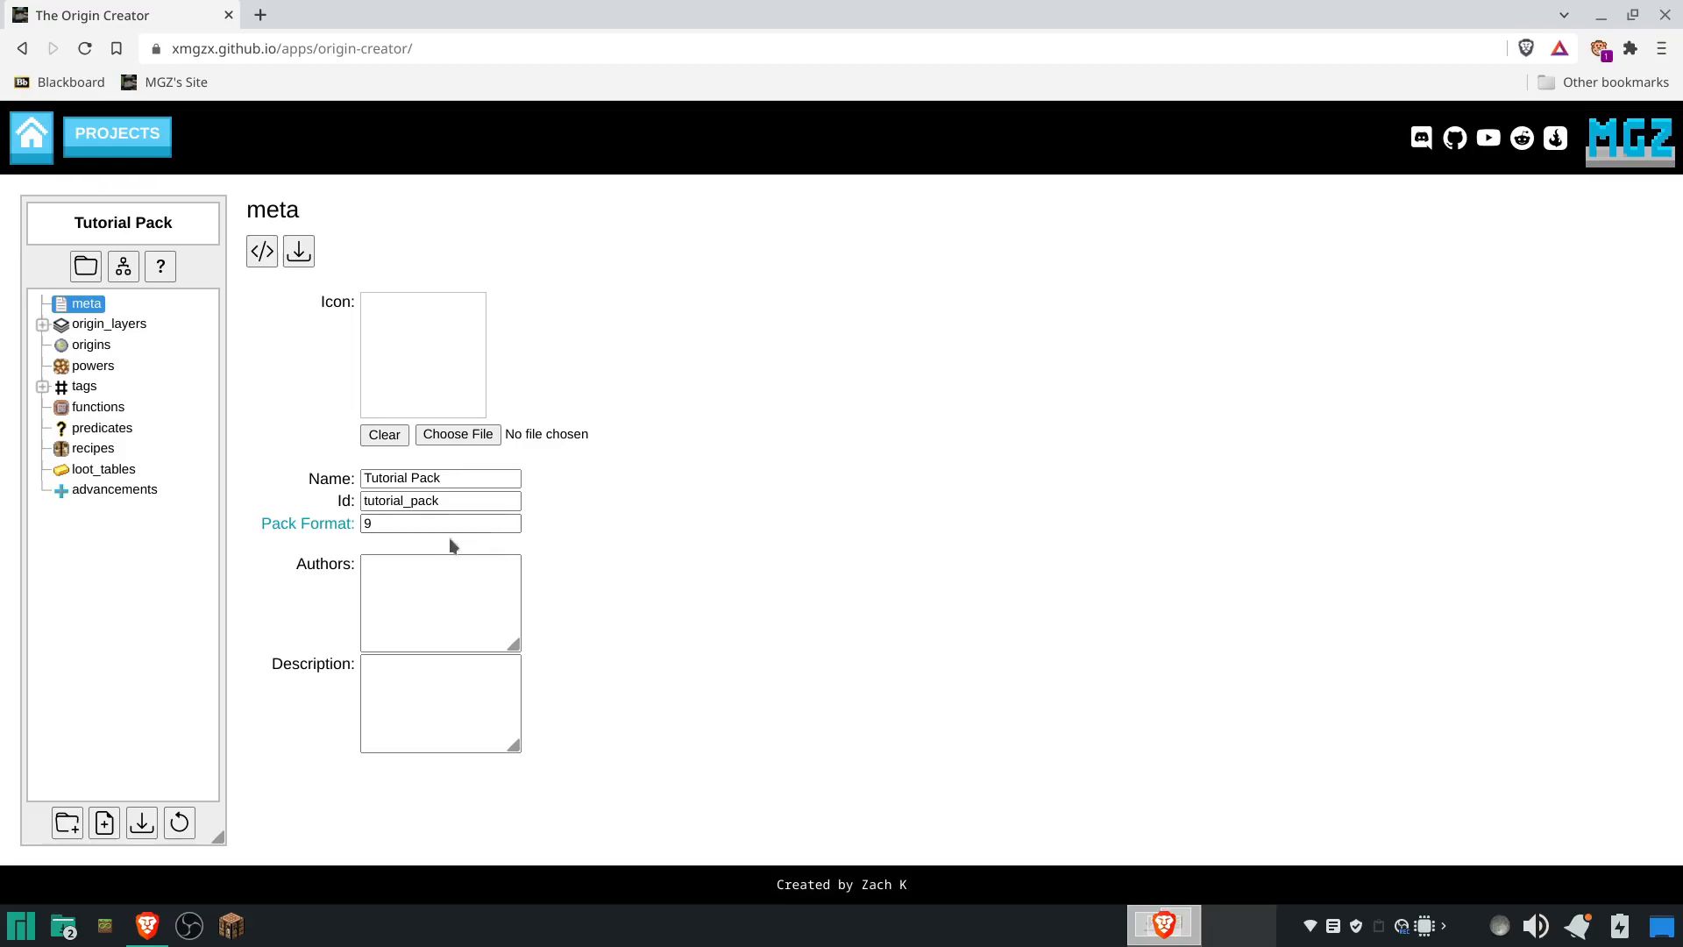
- Create a new file named myorigin in the origins folder
mouse_move(329, 527)
right_click(91, 350)
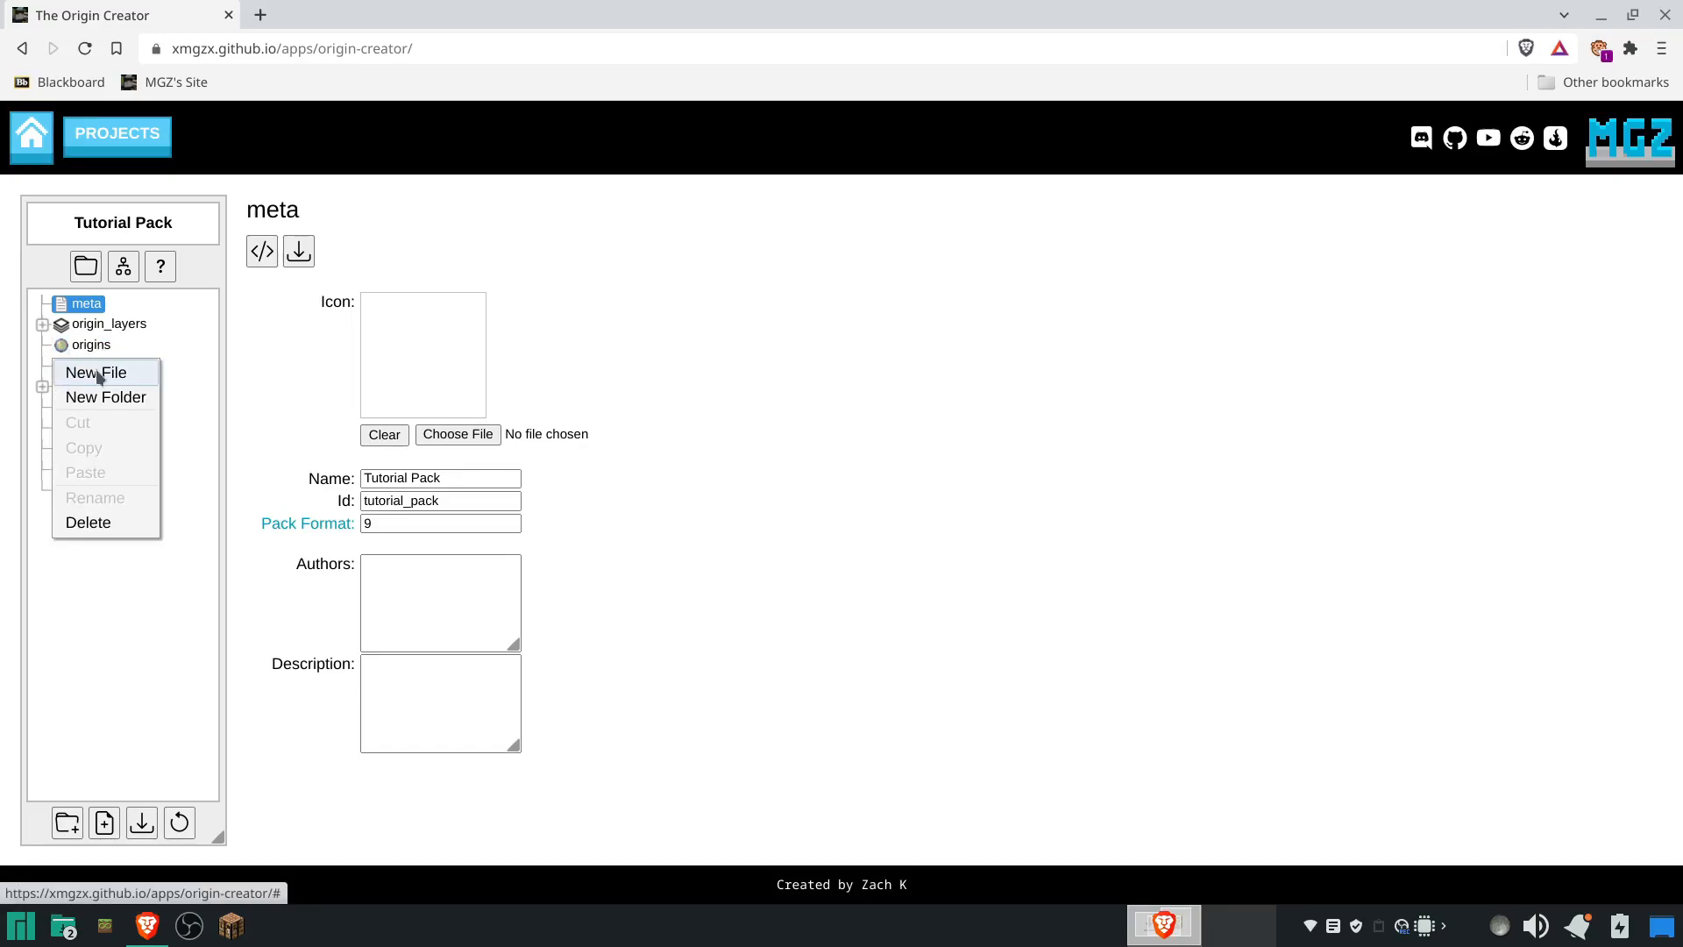
left_click(97, 374)
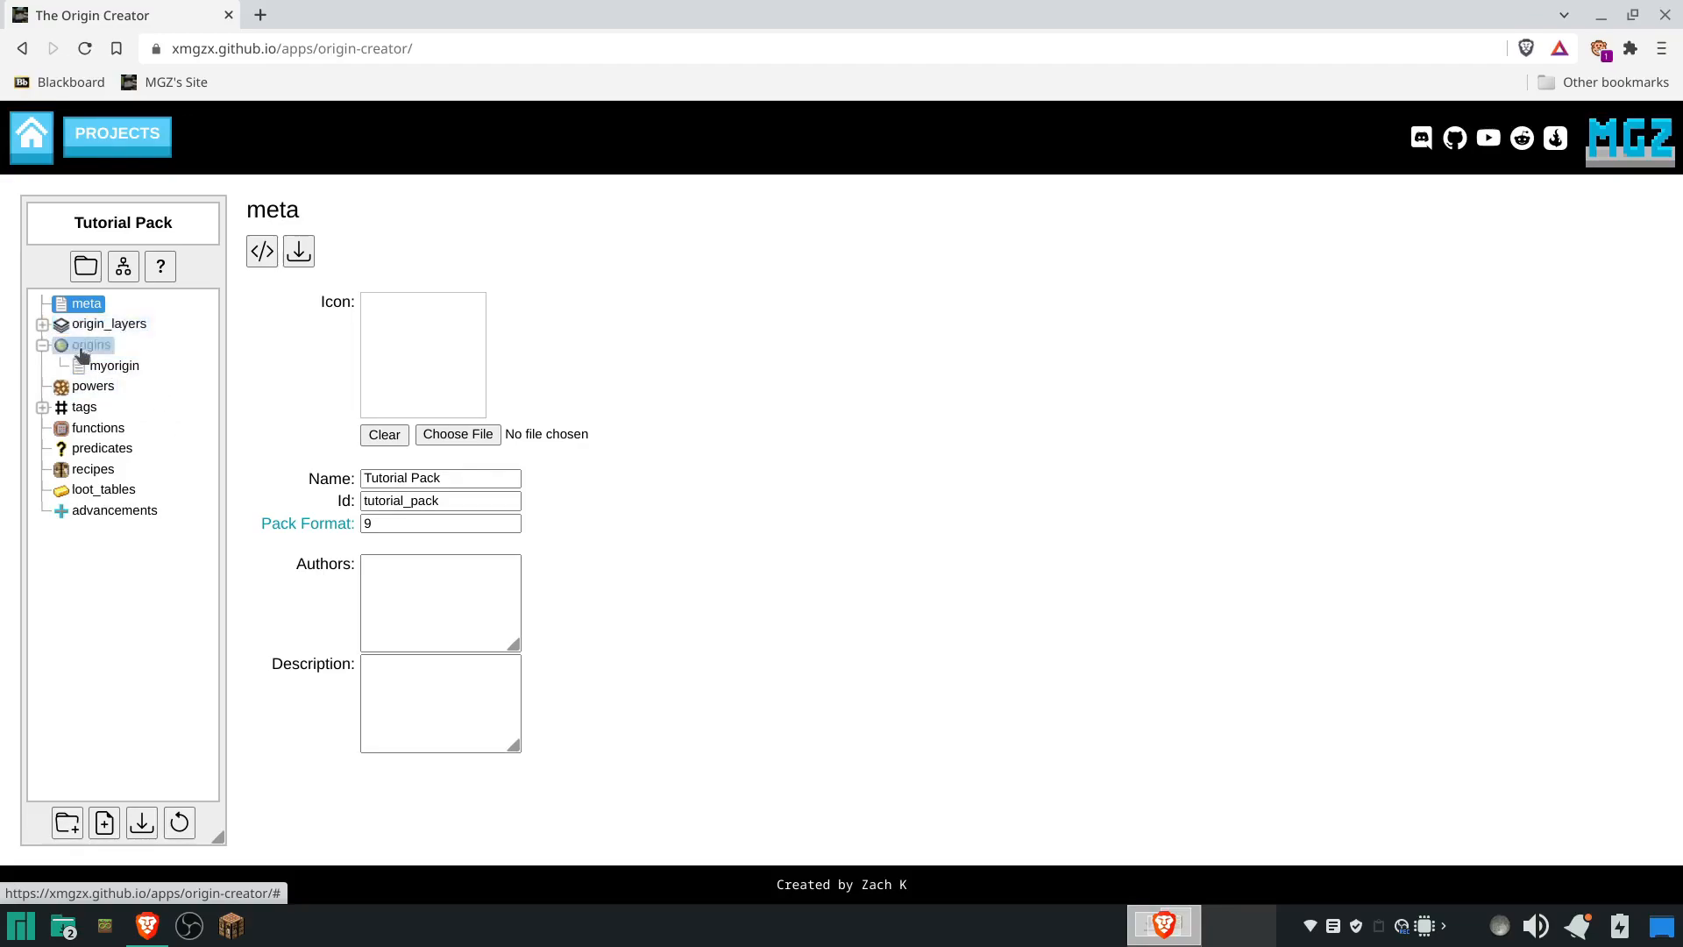
- Add a subfolder named folder under origins and create a file named anotherorigin inside it
right_click(82, 350)
left_click(105, 396)
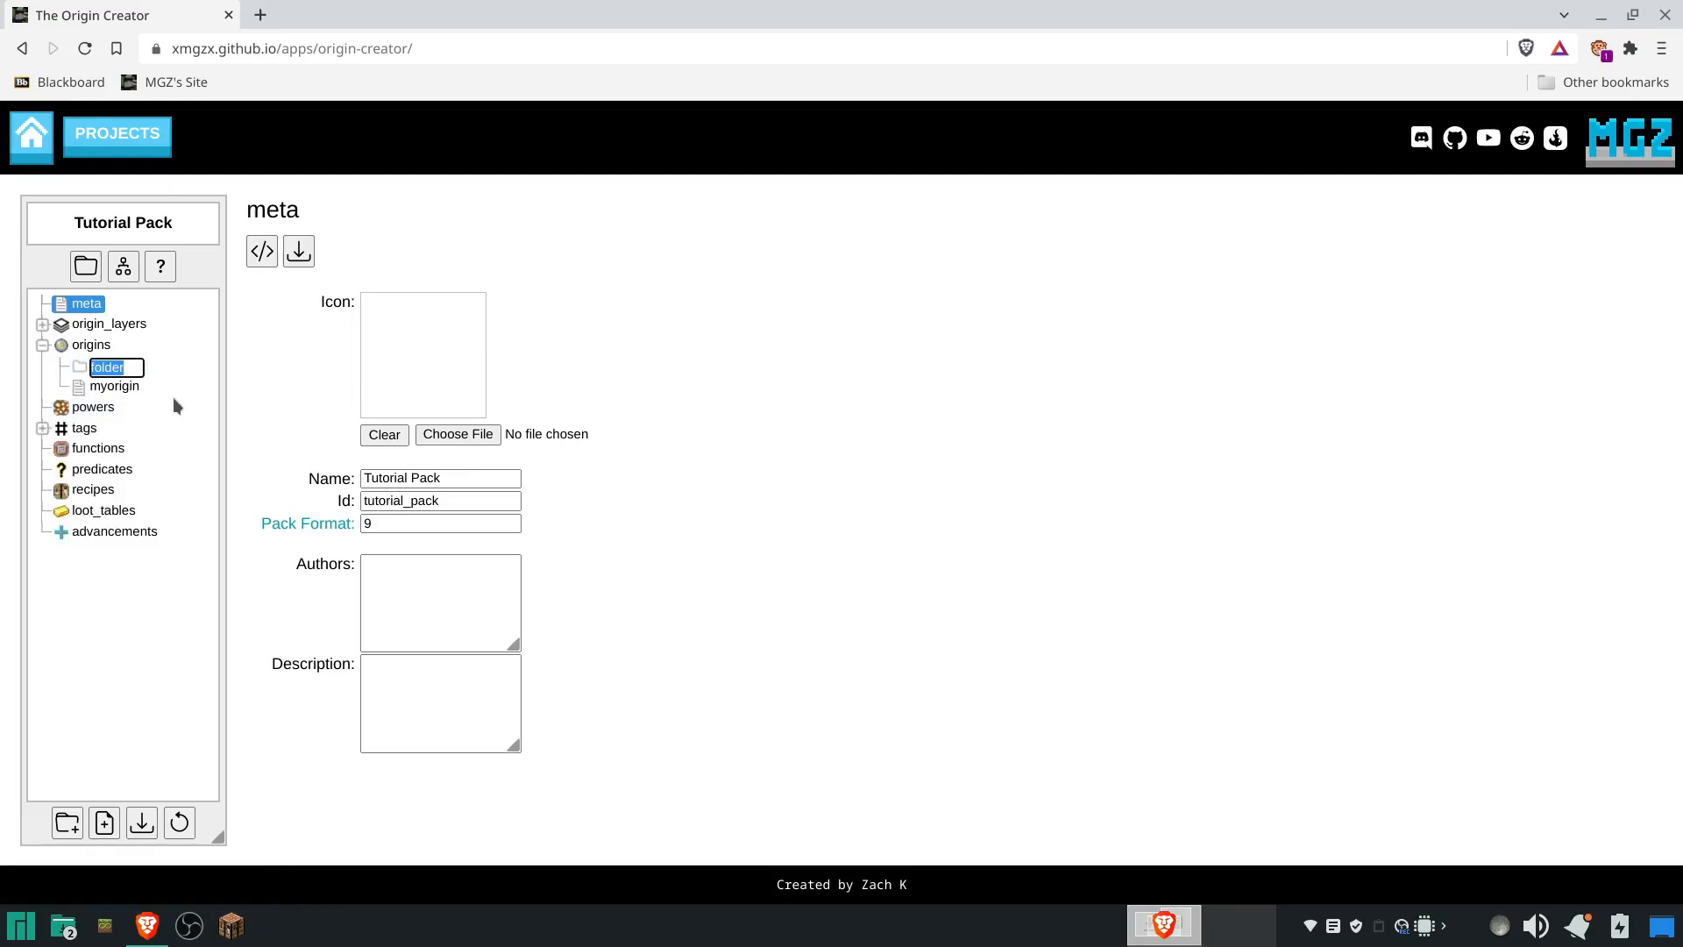
key("Return")
right_click(109, 387)
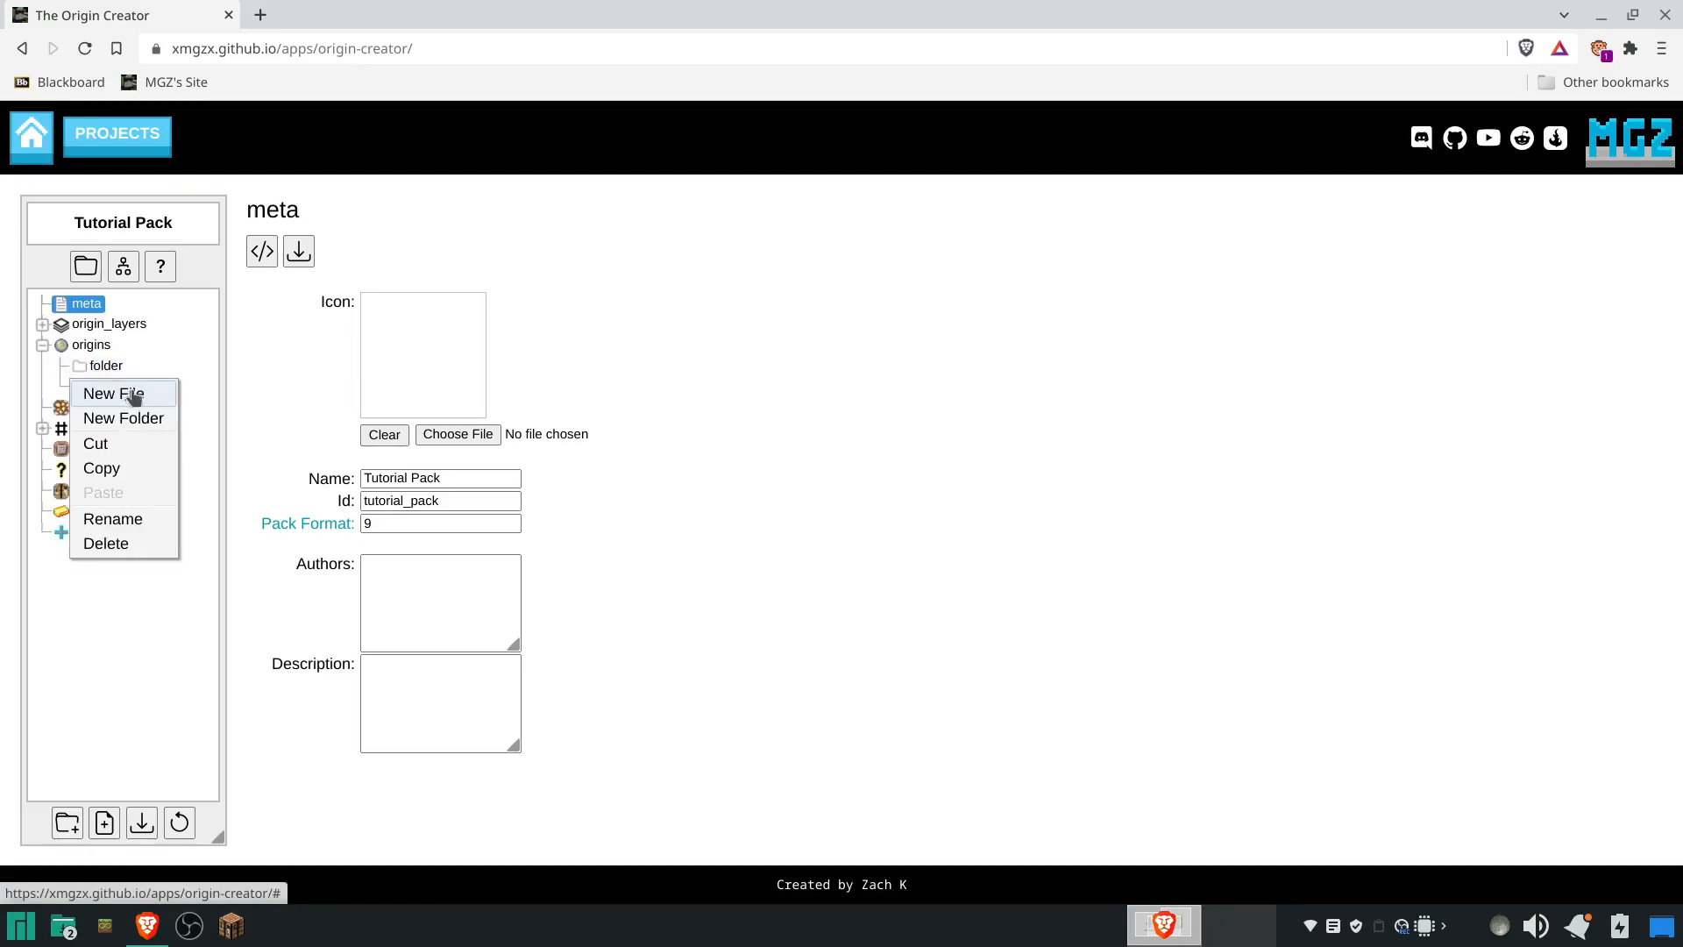
left_click(132, 395)
type("anotherorigin")
key("Return")
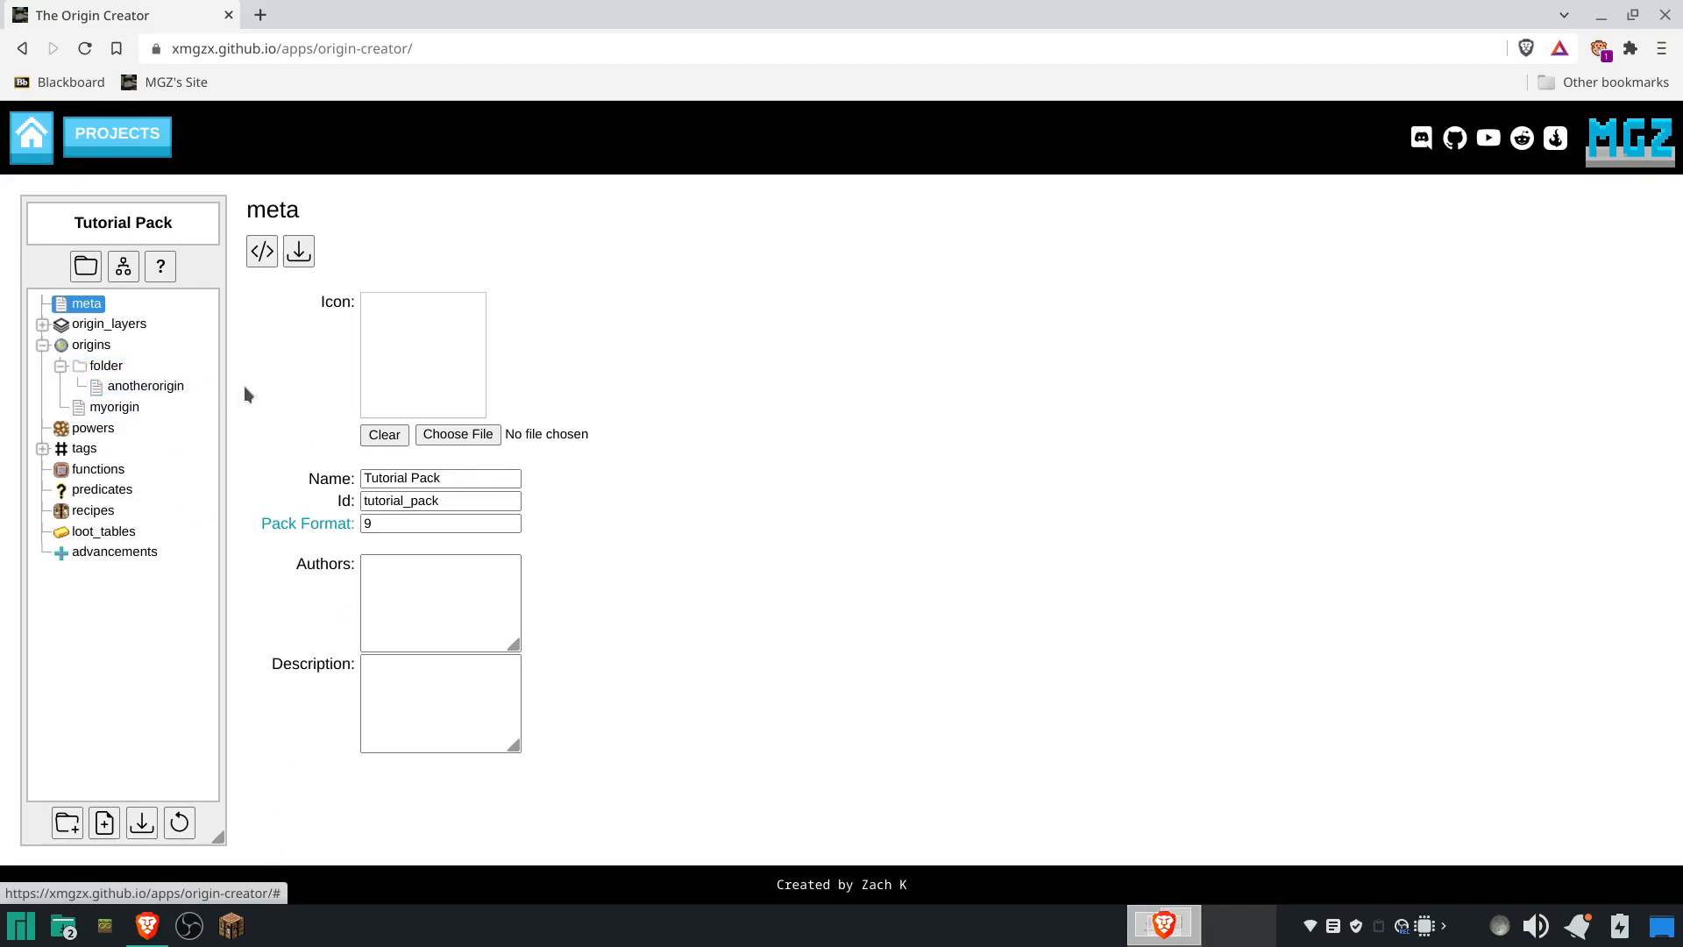
- Widen the project file sidebar and slightly enlarge the Authors text box in the meta editor
left_click_drag(216, 836, 280, 833)
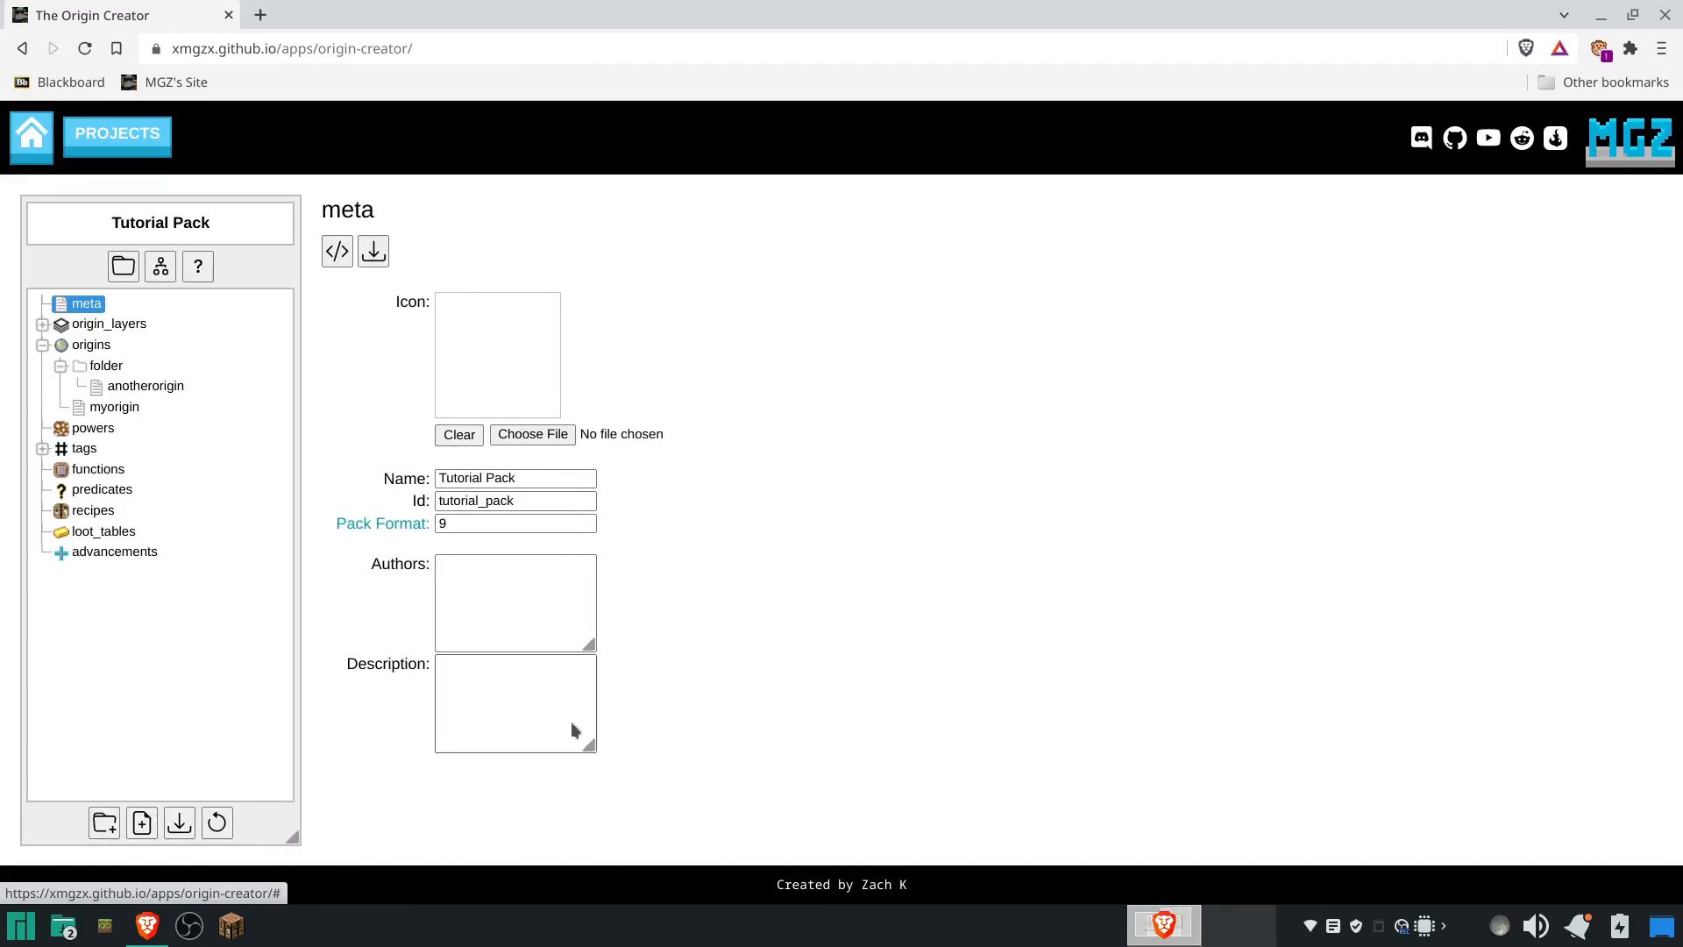
mouse_move(589, 644)
left_mouse_down()
mouse_move(613, 654)
mouse_move(622, 709)
mouse_move(667, 659)
mouse_move(599, 685)
mouse_move(598, 653)
left_mouse_up()
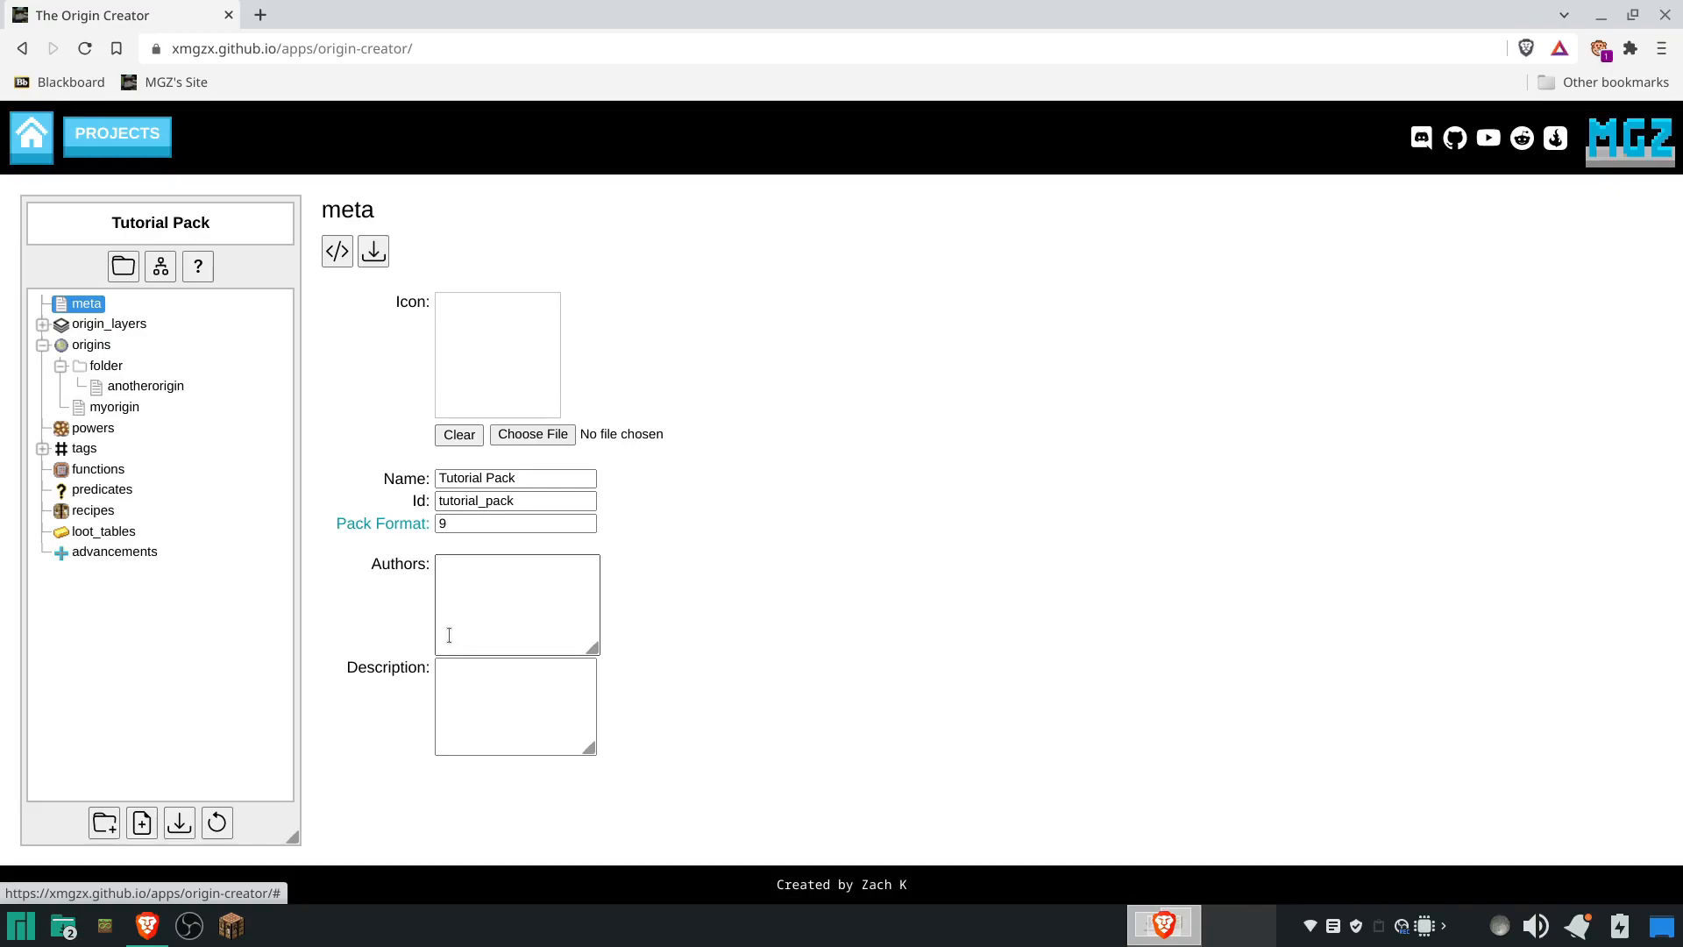
- In the myorigin file, set the name to My Origin and the description to "This origin was made with The Origin Creator."
left_click(111, 413)
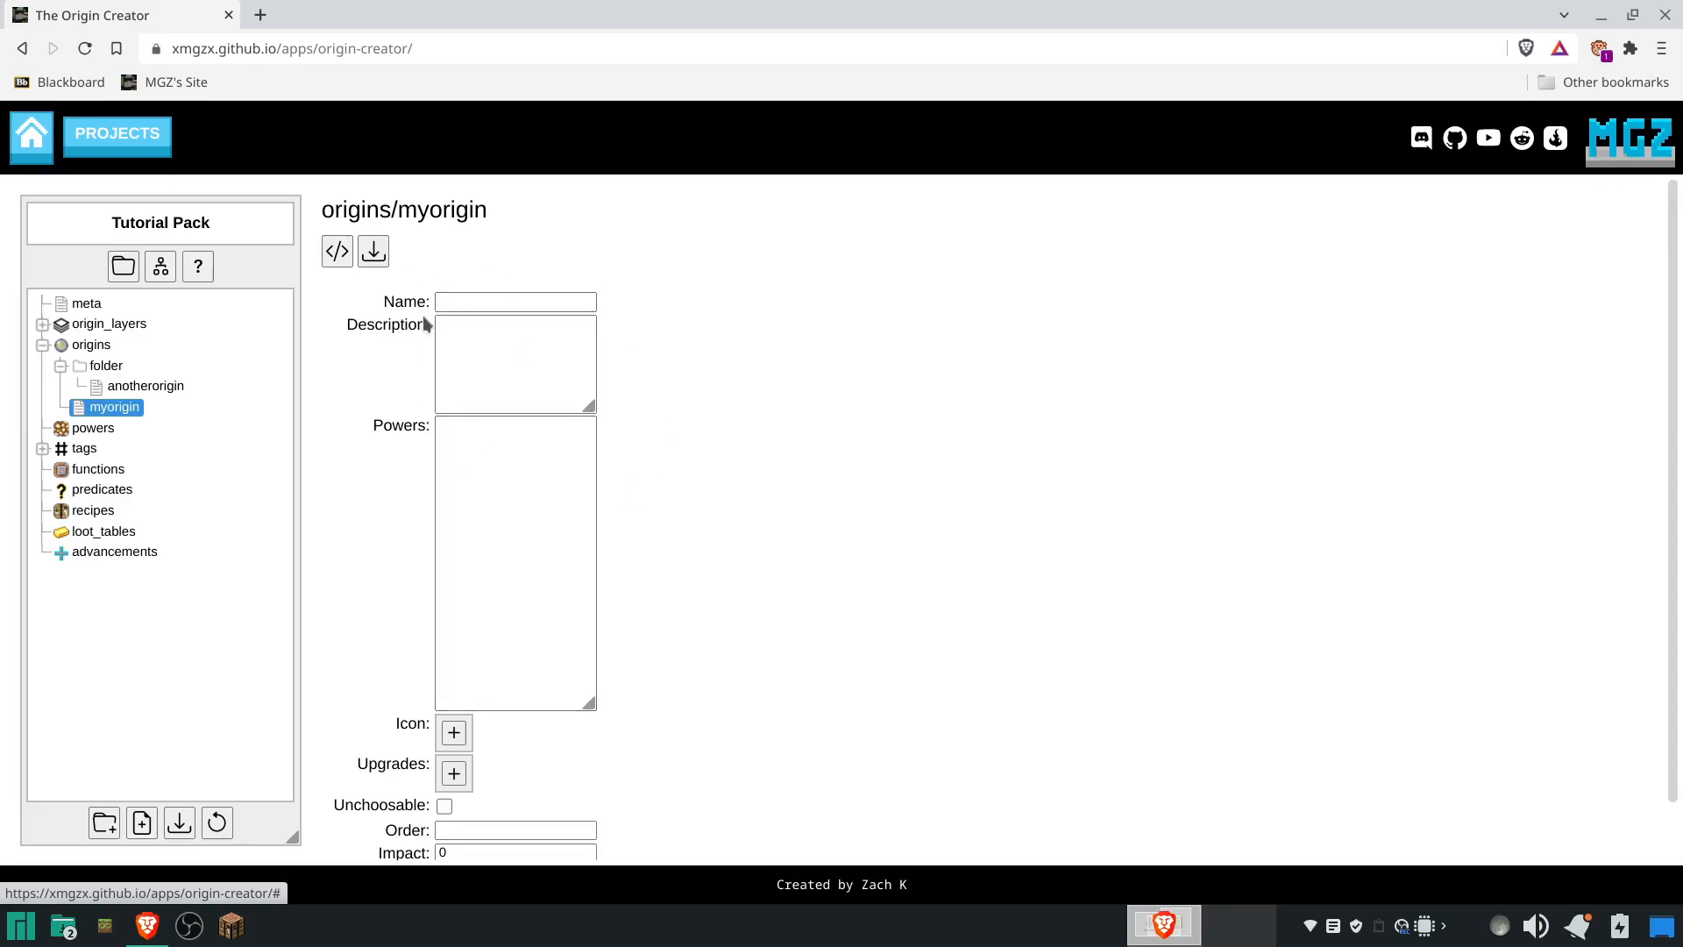
mouse_move(415, 297)
left_click(453, 298)
type("My Origin")
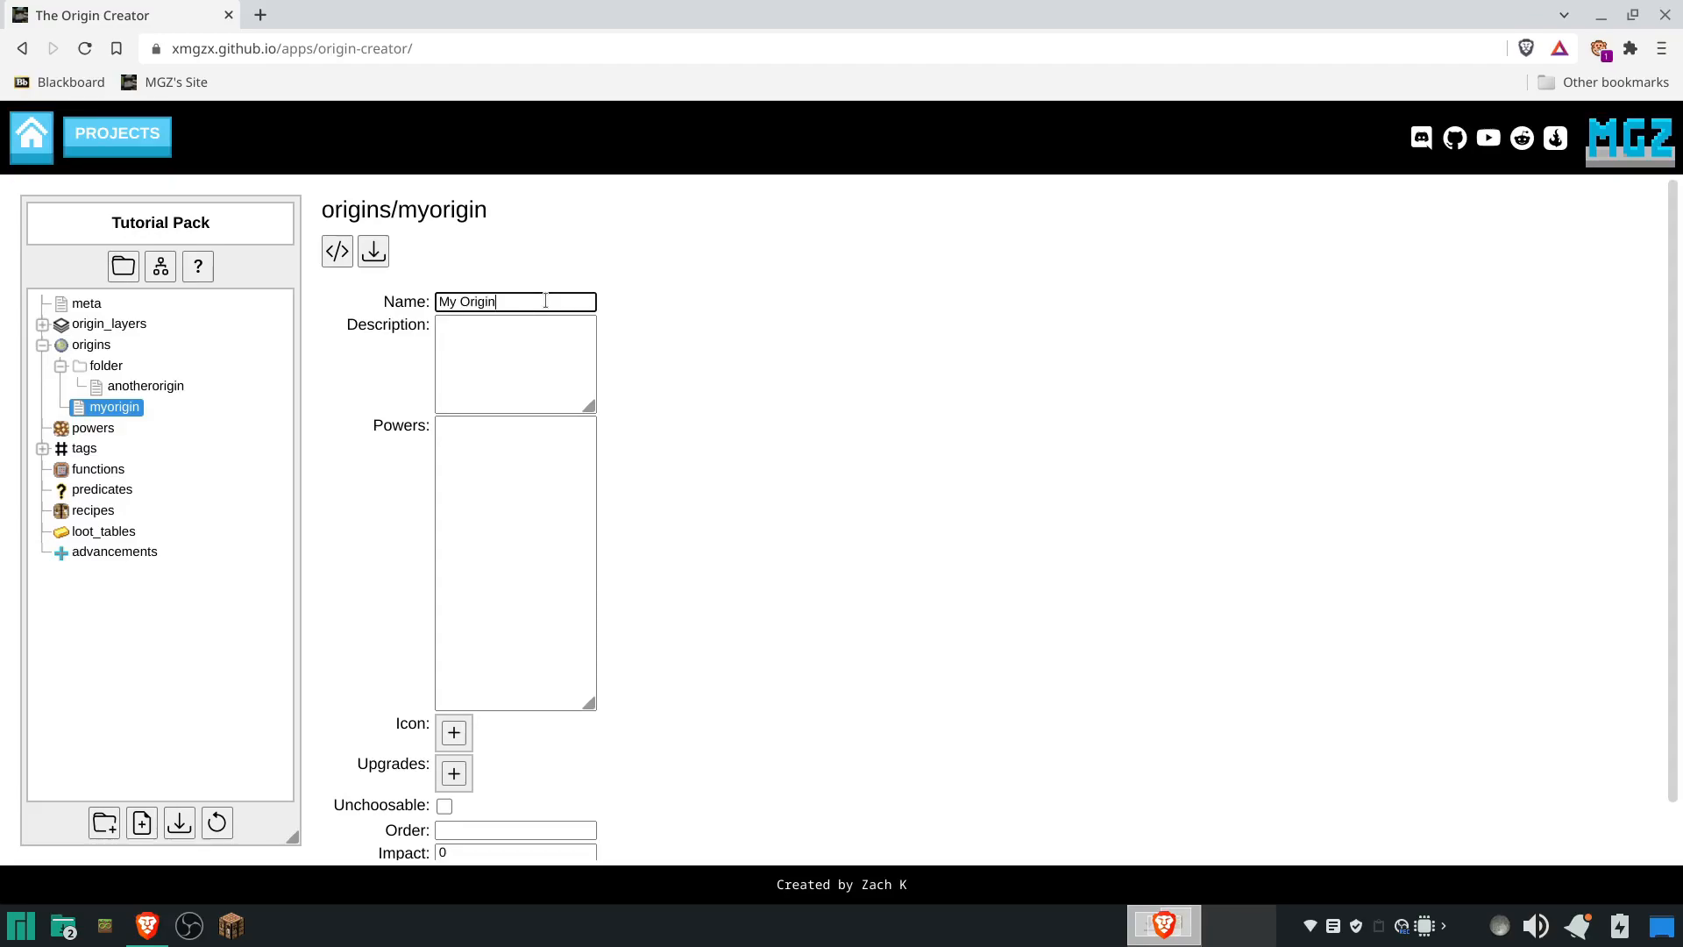
left_click(472, 359)
type("This")
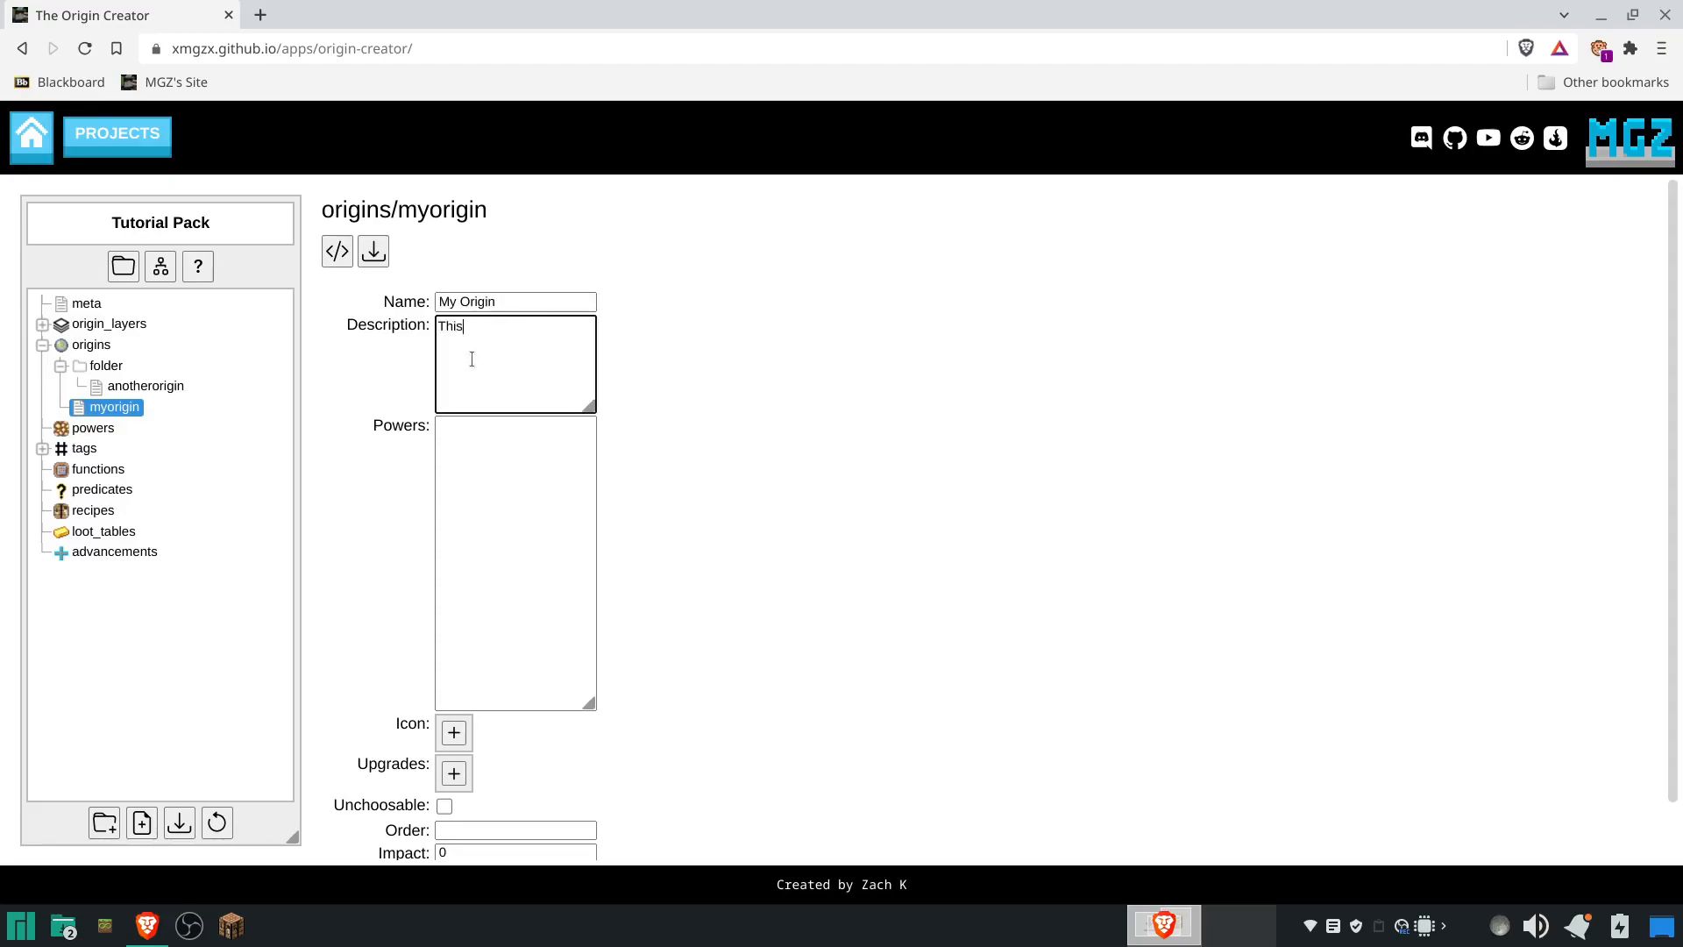
type(" origin was made with The Origin Creator.")
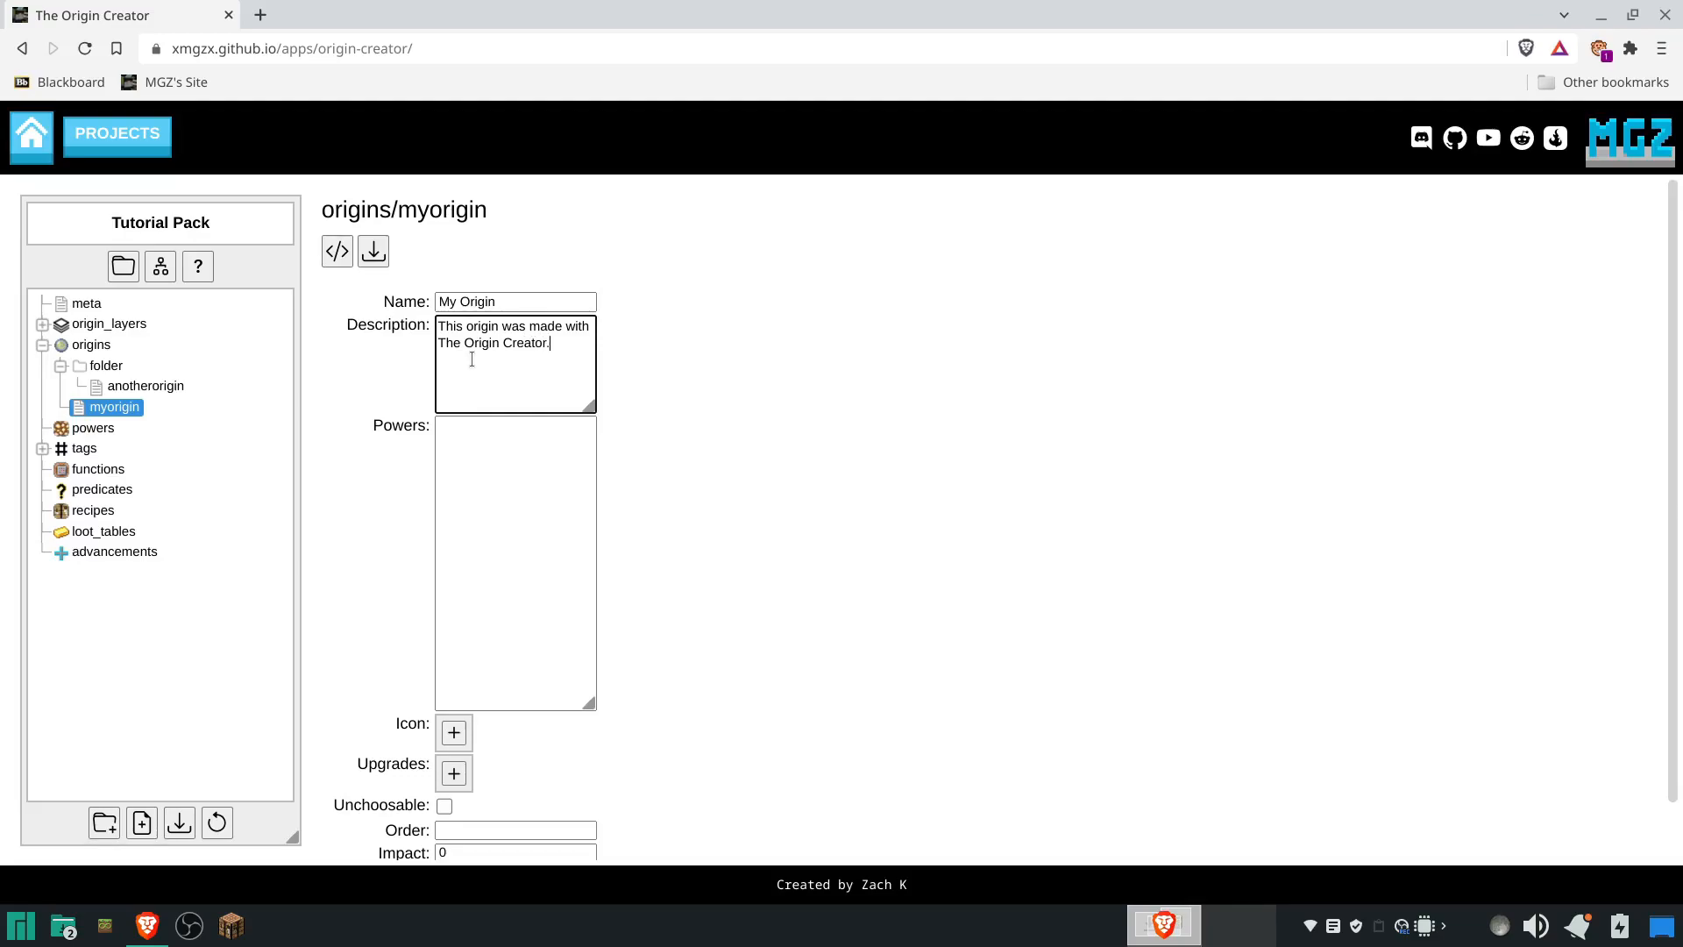
left_click(734, 411)
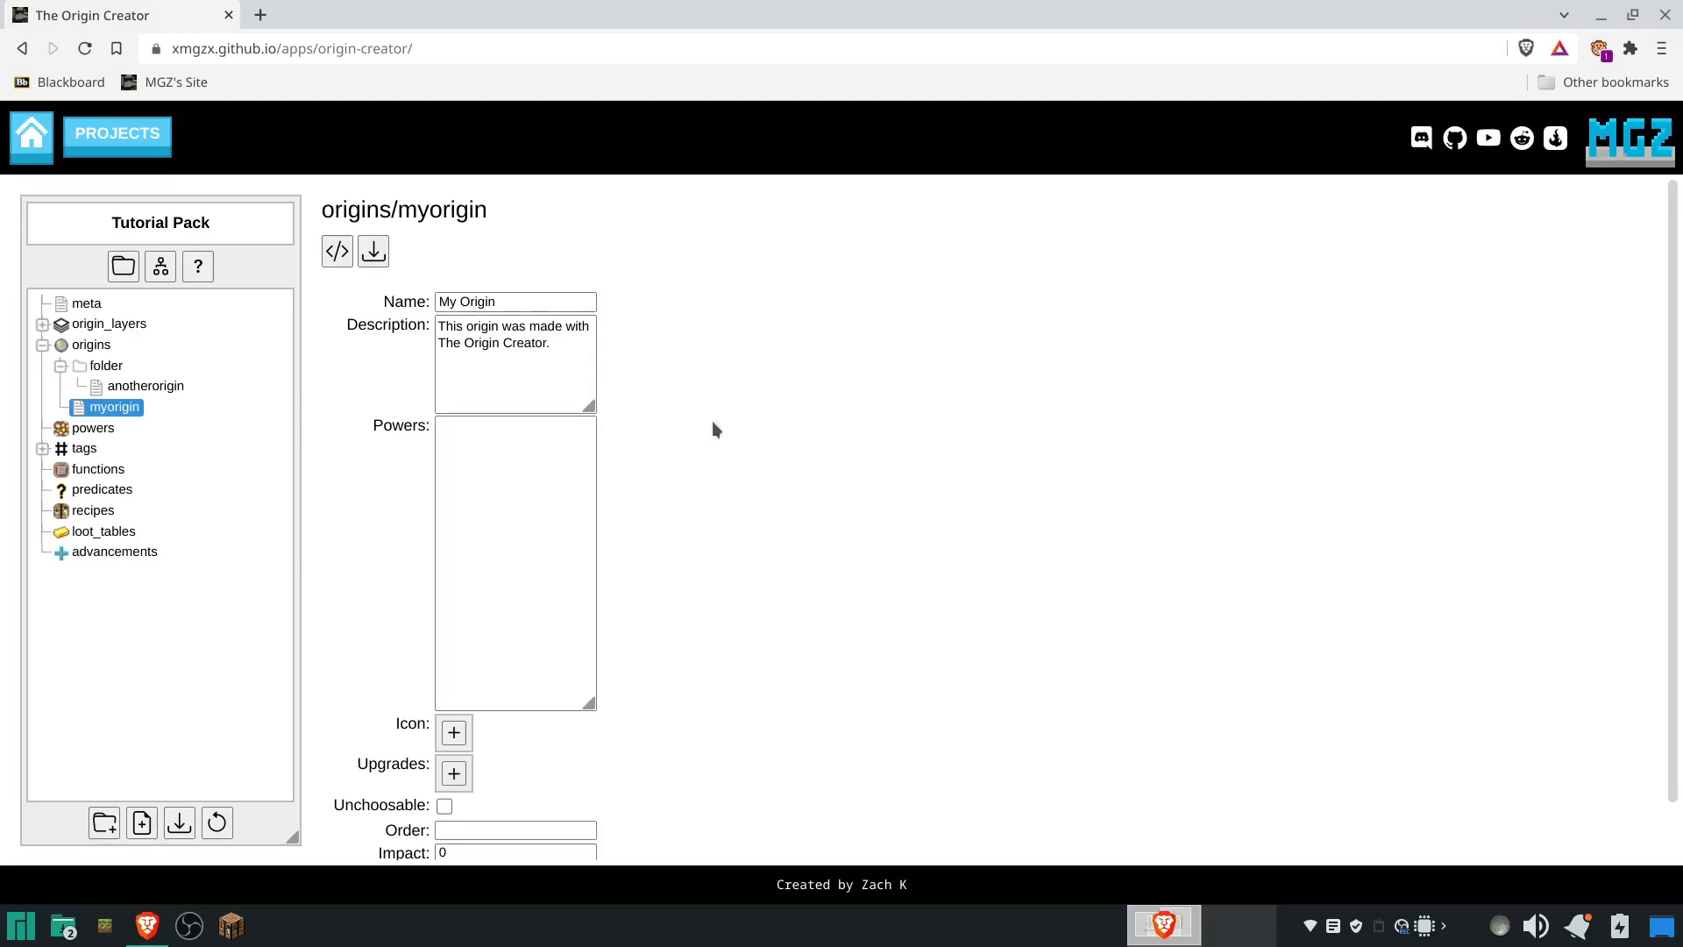
- Add an icon to the myorigin file and set its item to minecraft:apple
scroll(685, 483, "down", 2)
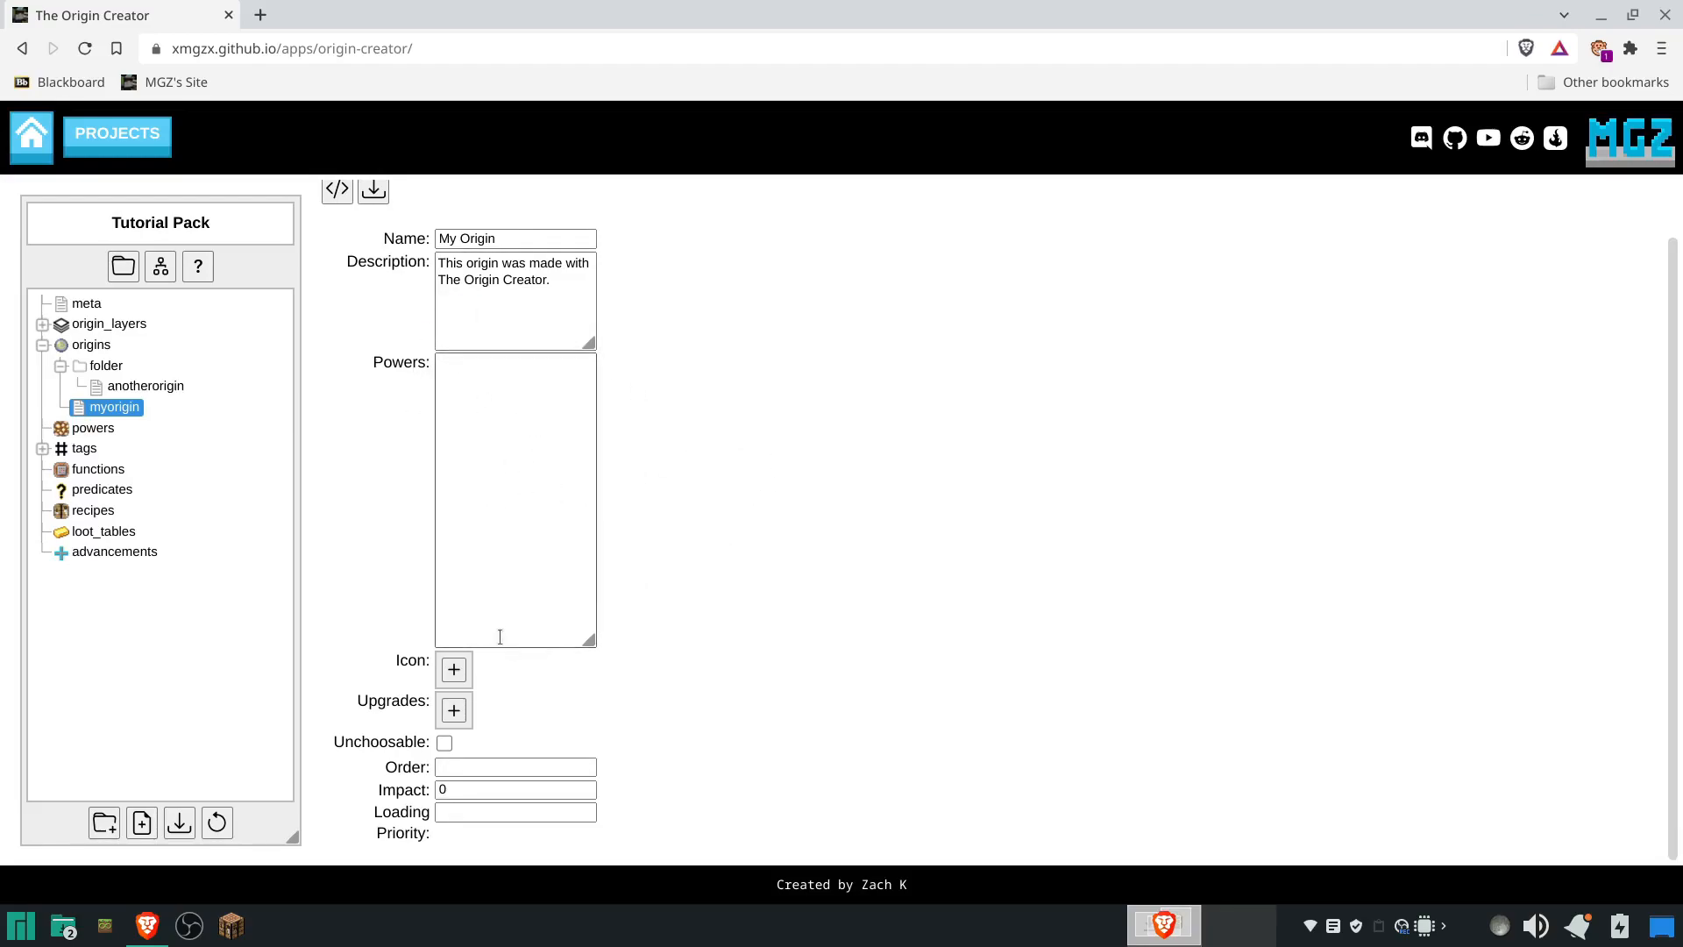
left_click(454, 671)
left_click(577, 692)
type("minecraft:")
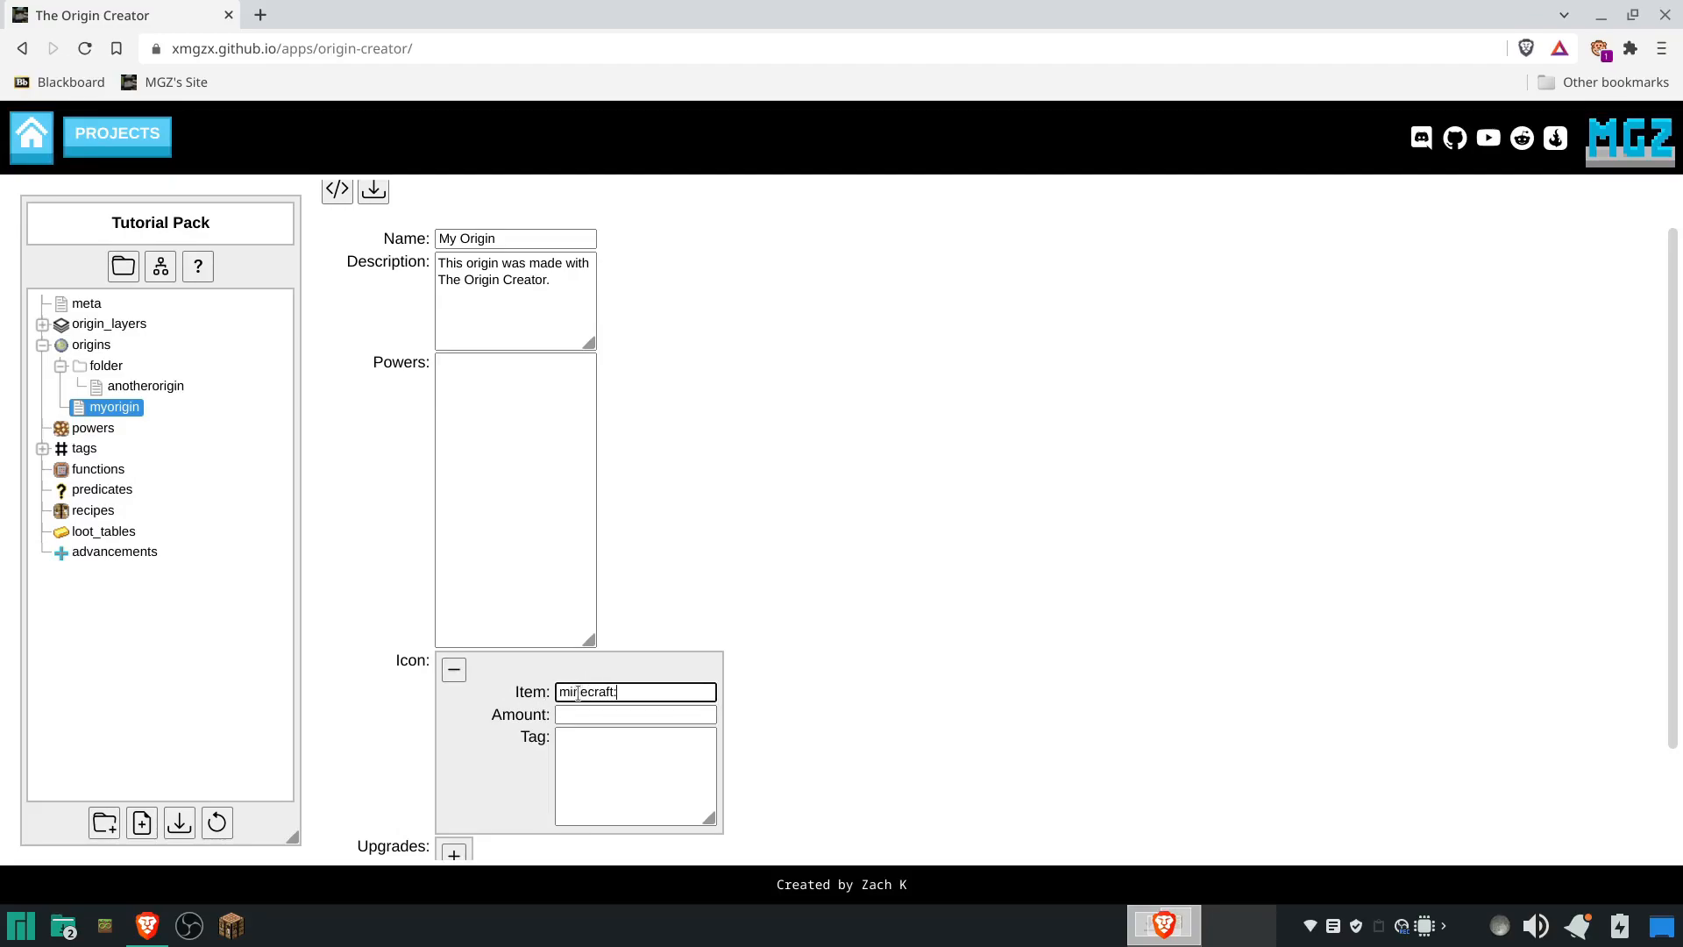
type("apple")
- Set the impact of the myorigin origin to 2
scroll(646, 730, "down", 1)
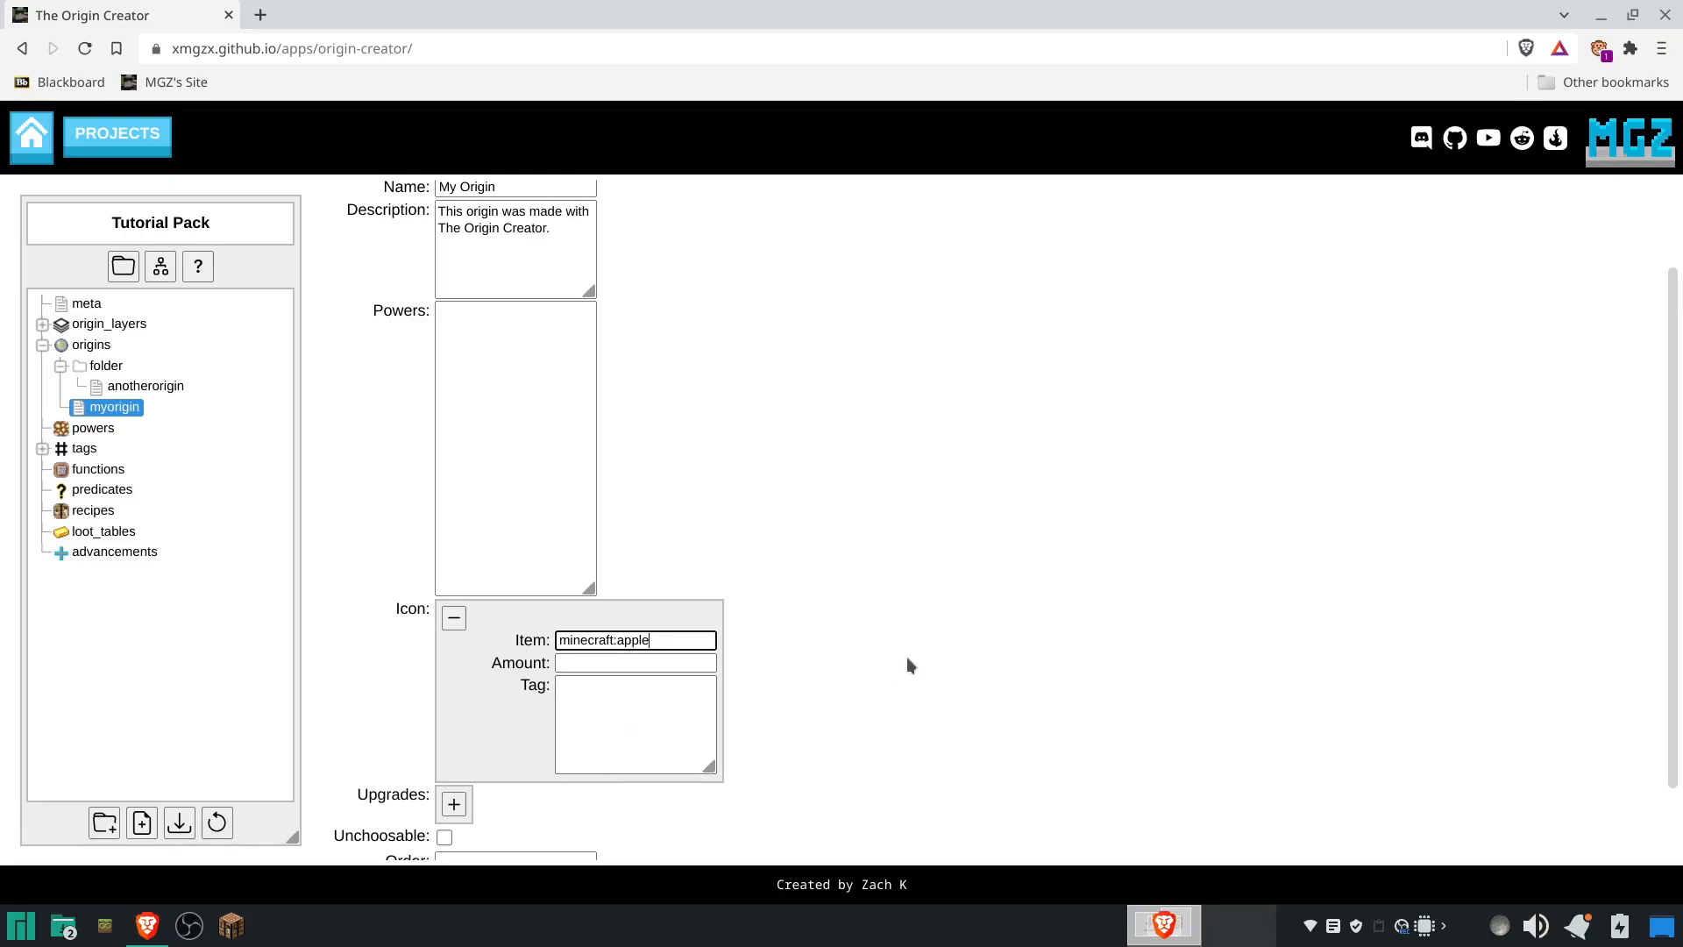
scroll(906, 665, "down", 1)
left_click(419, 824)
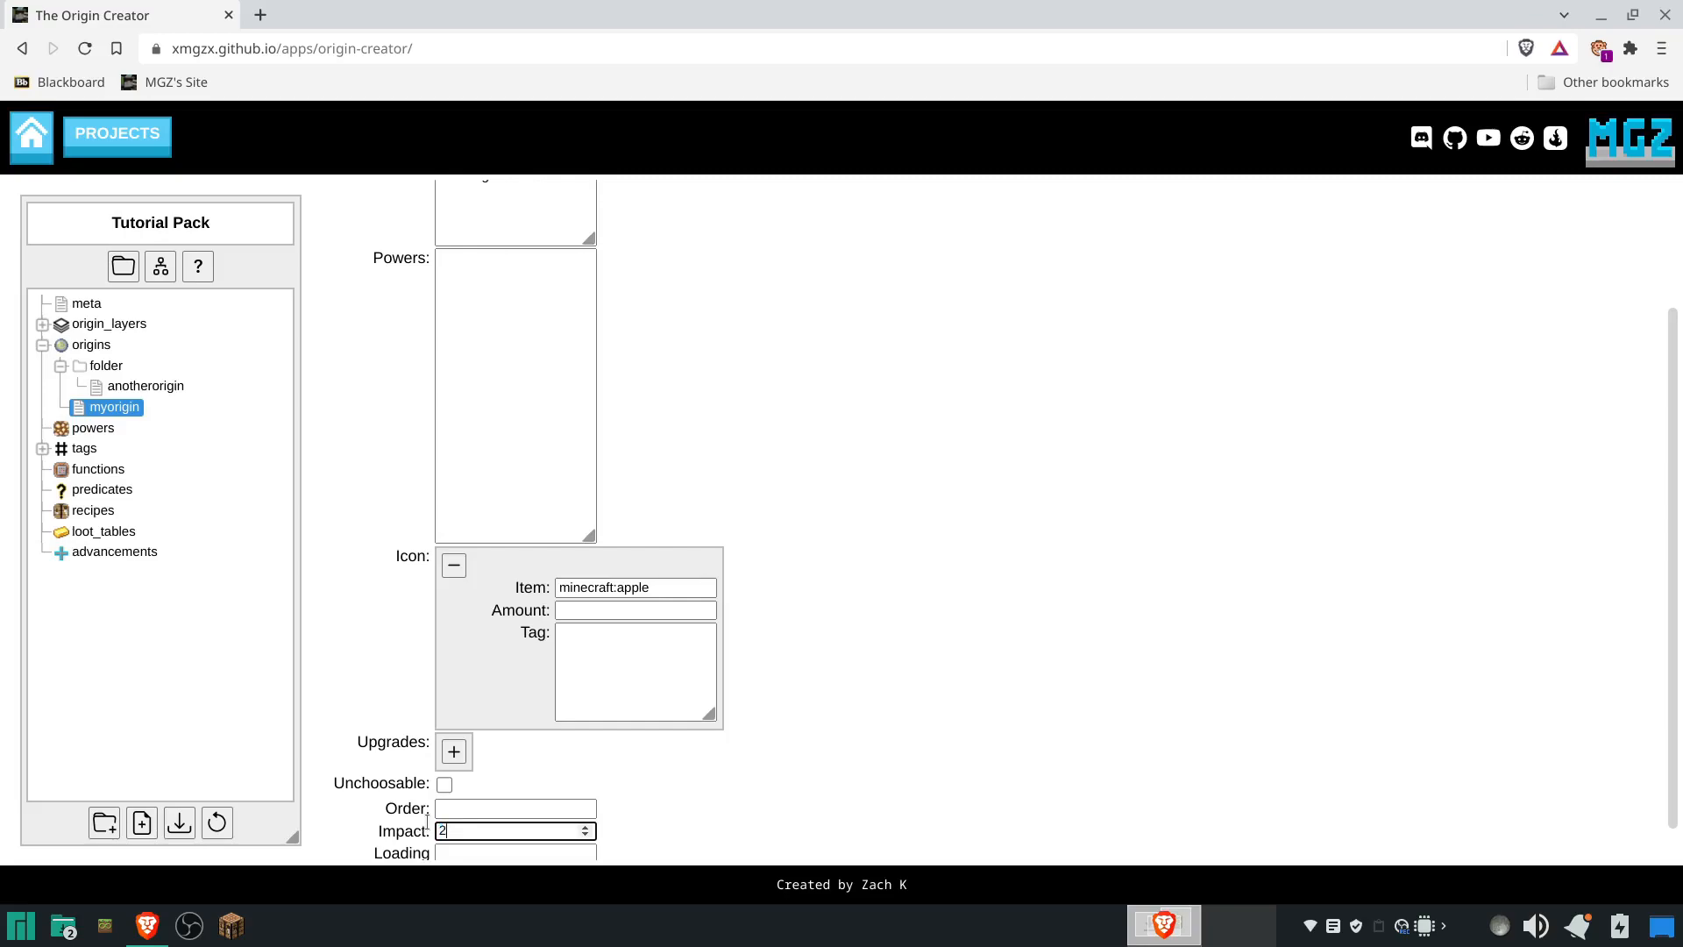
type("2")
left_click(935, 687)
- Open the origins:origin layer, enter tutorial_pack:myorigin in its Origins list using the pack id from meta, and enlarge the list box
left_click(42, 324)
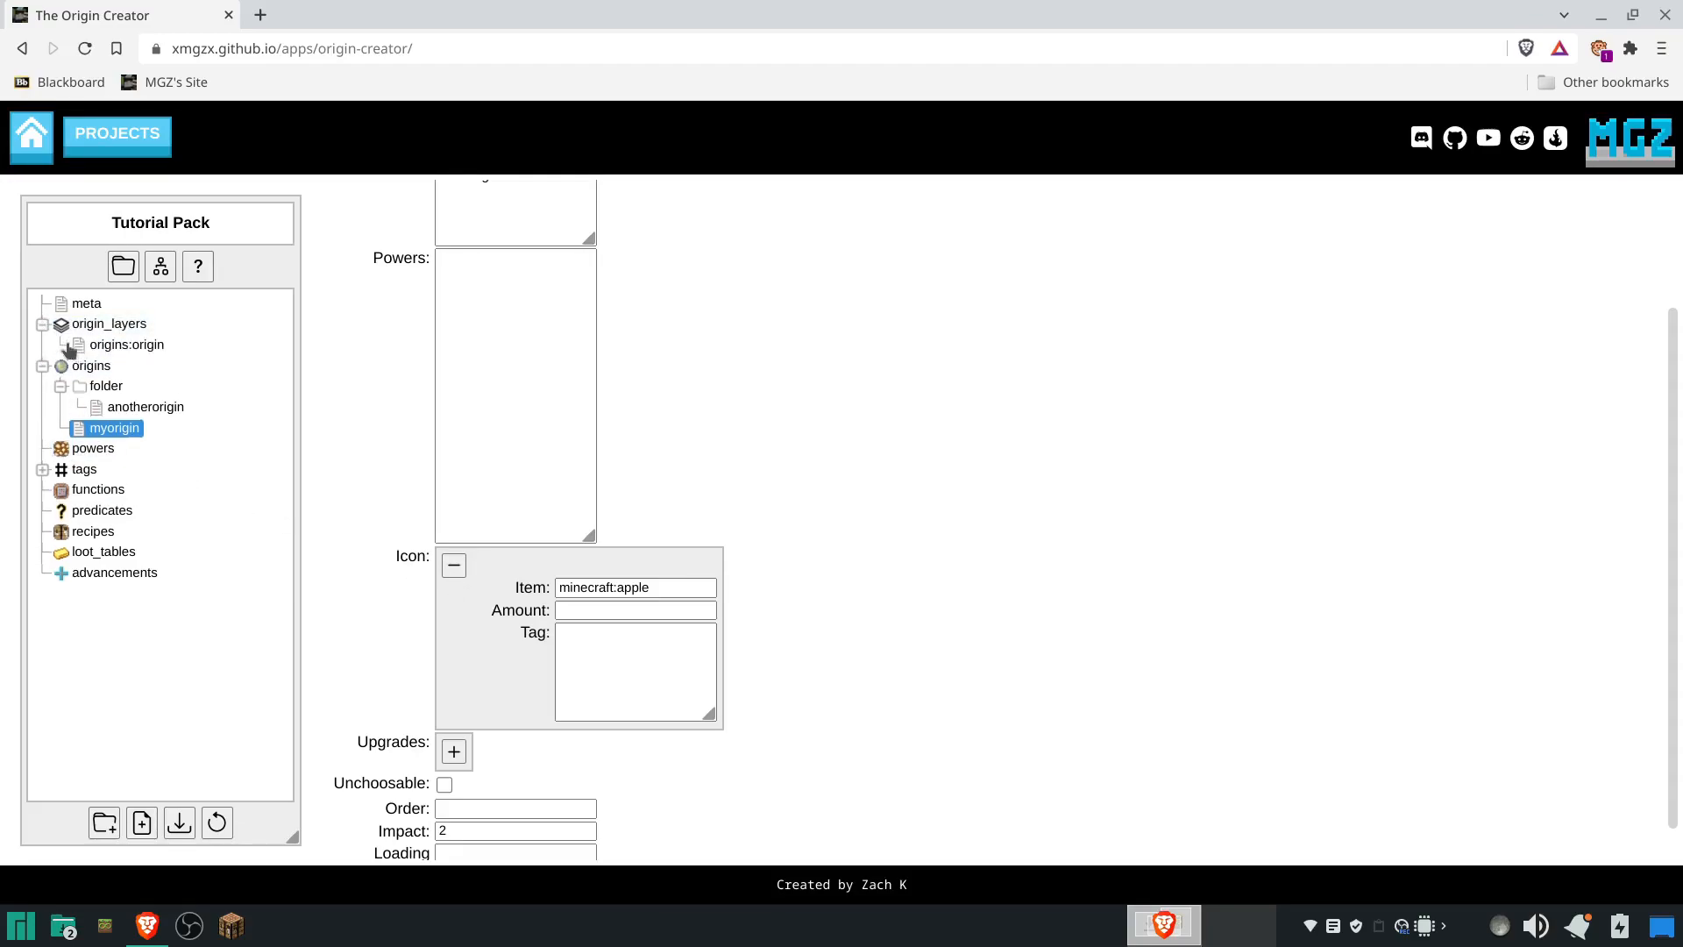
left_click(112, 350)
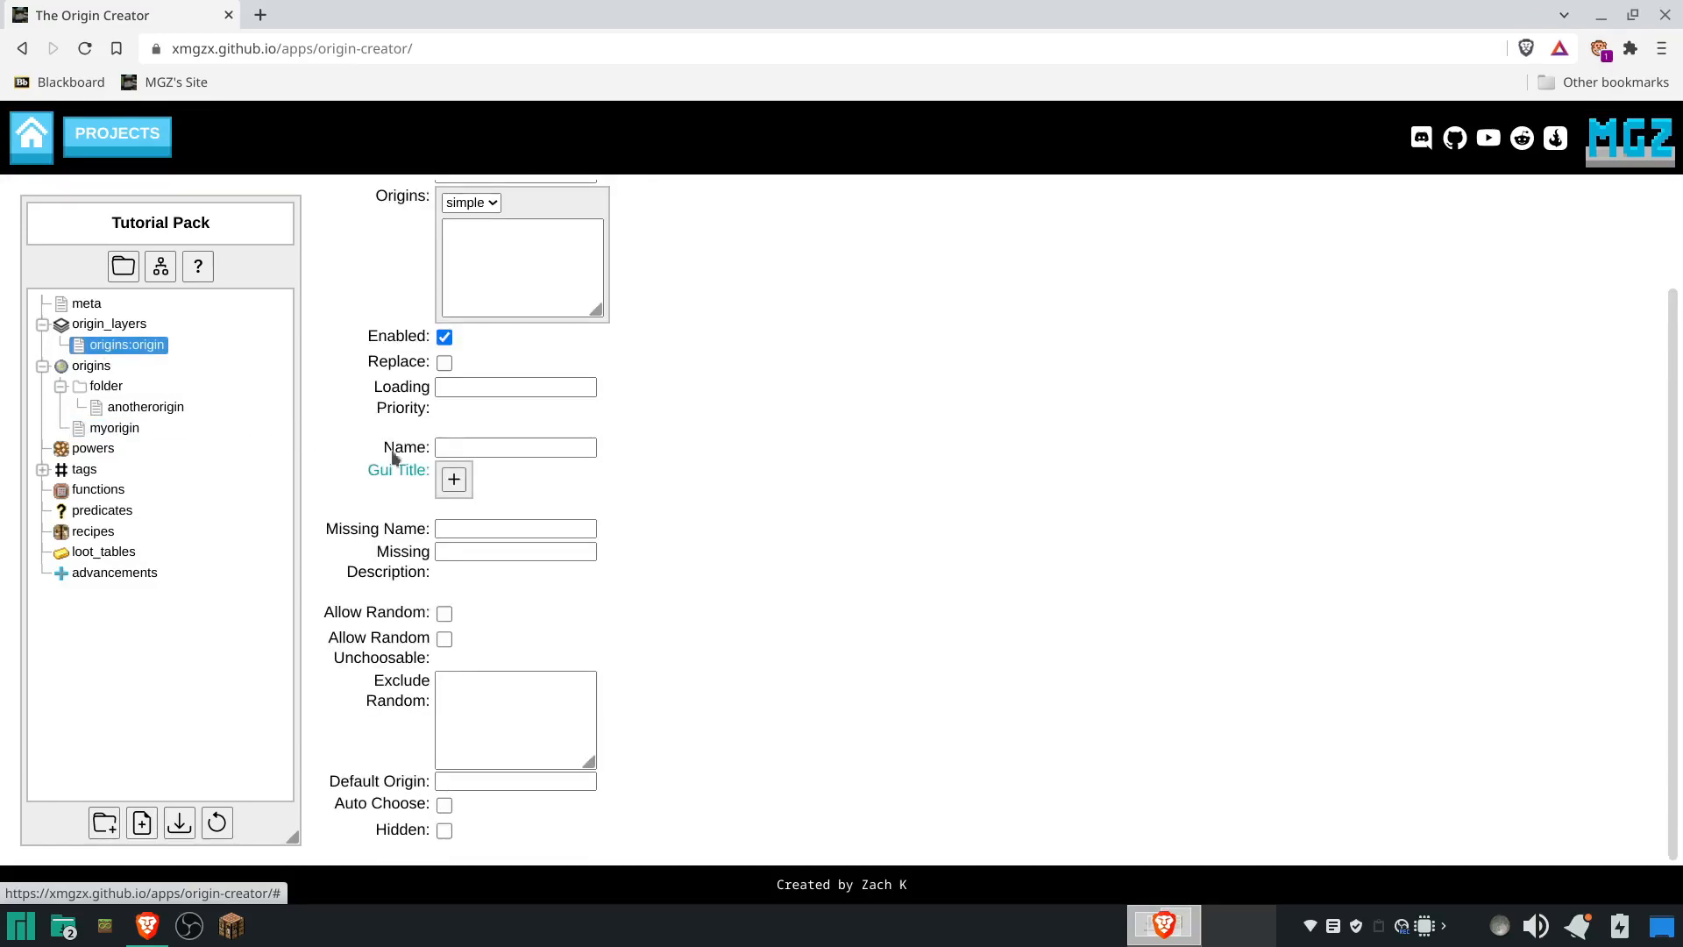
scroll(663, 354, "up", 3)
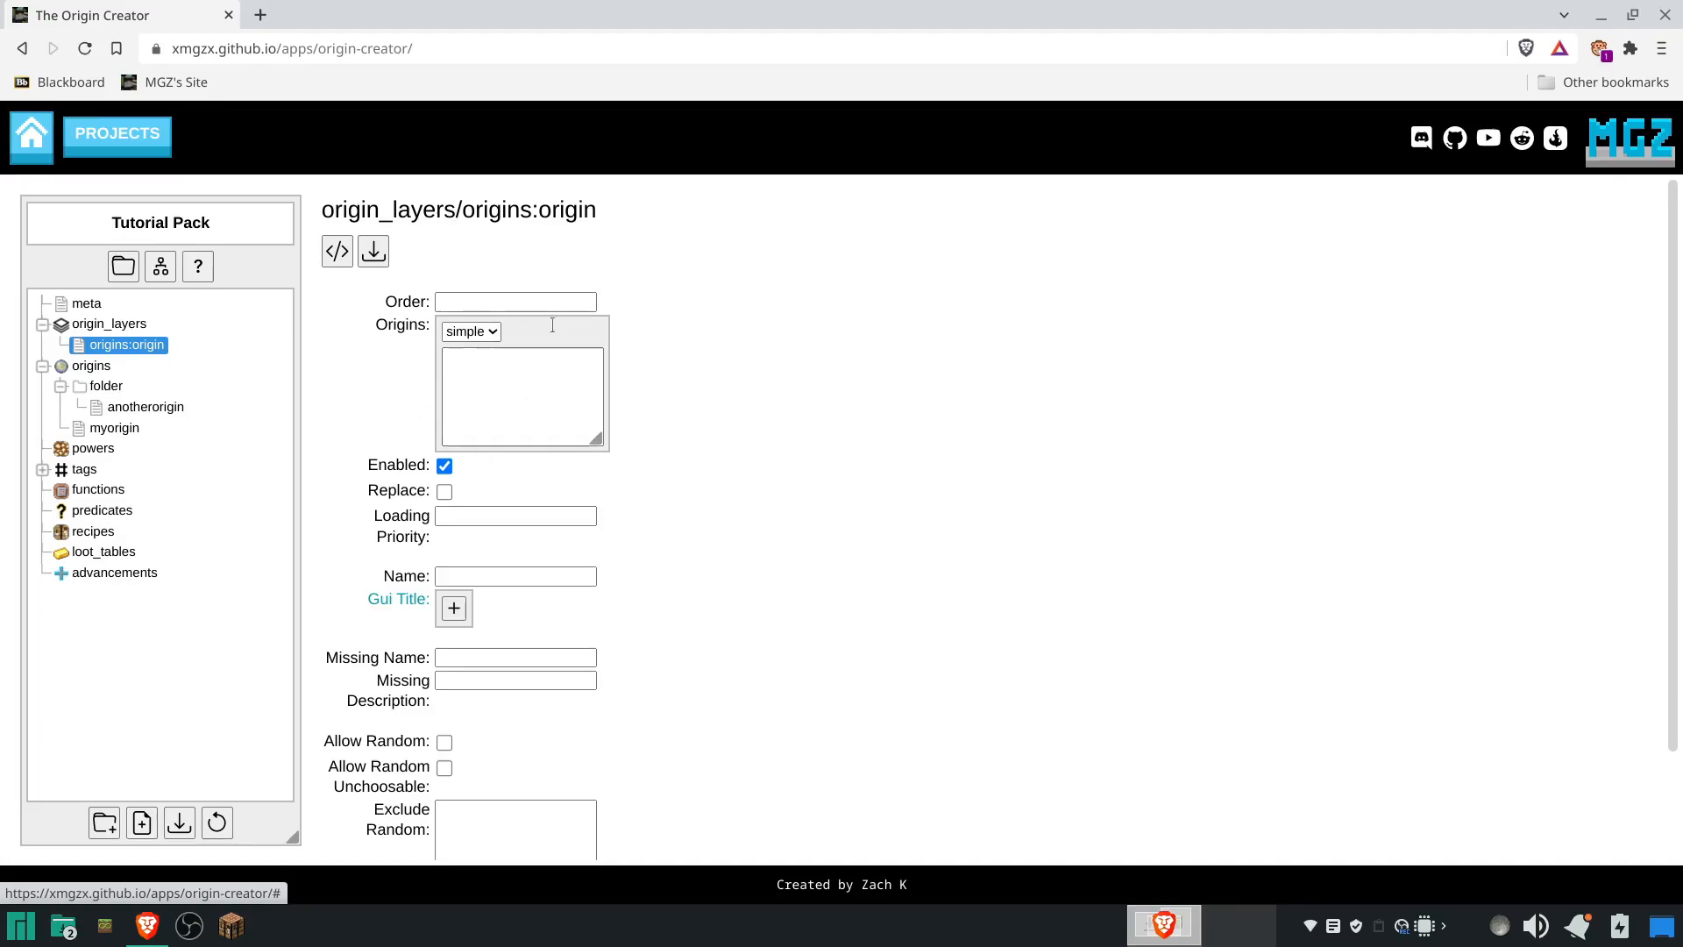
left_click(547, 372)
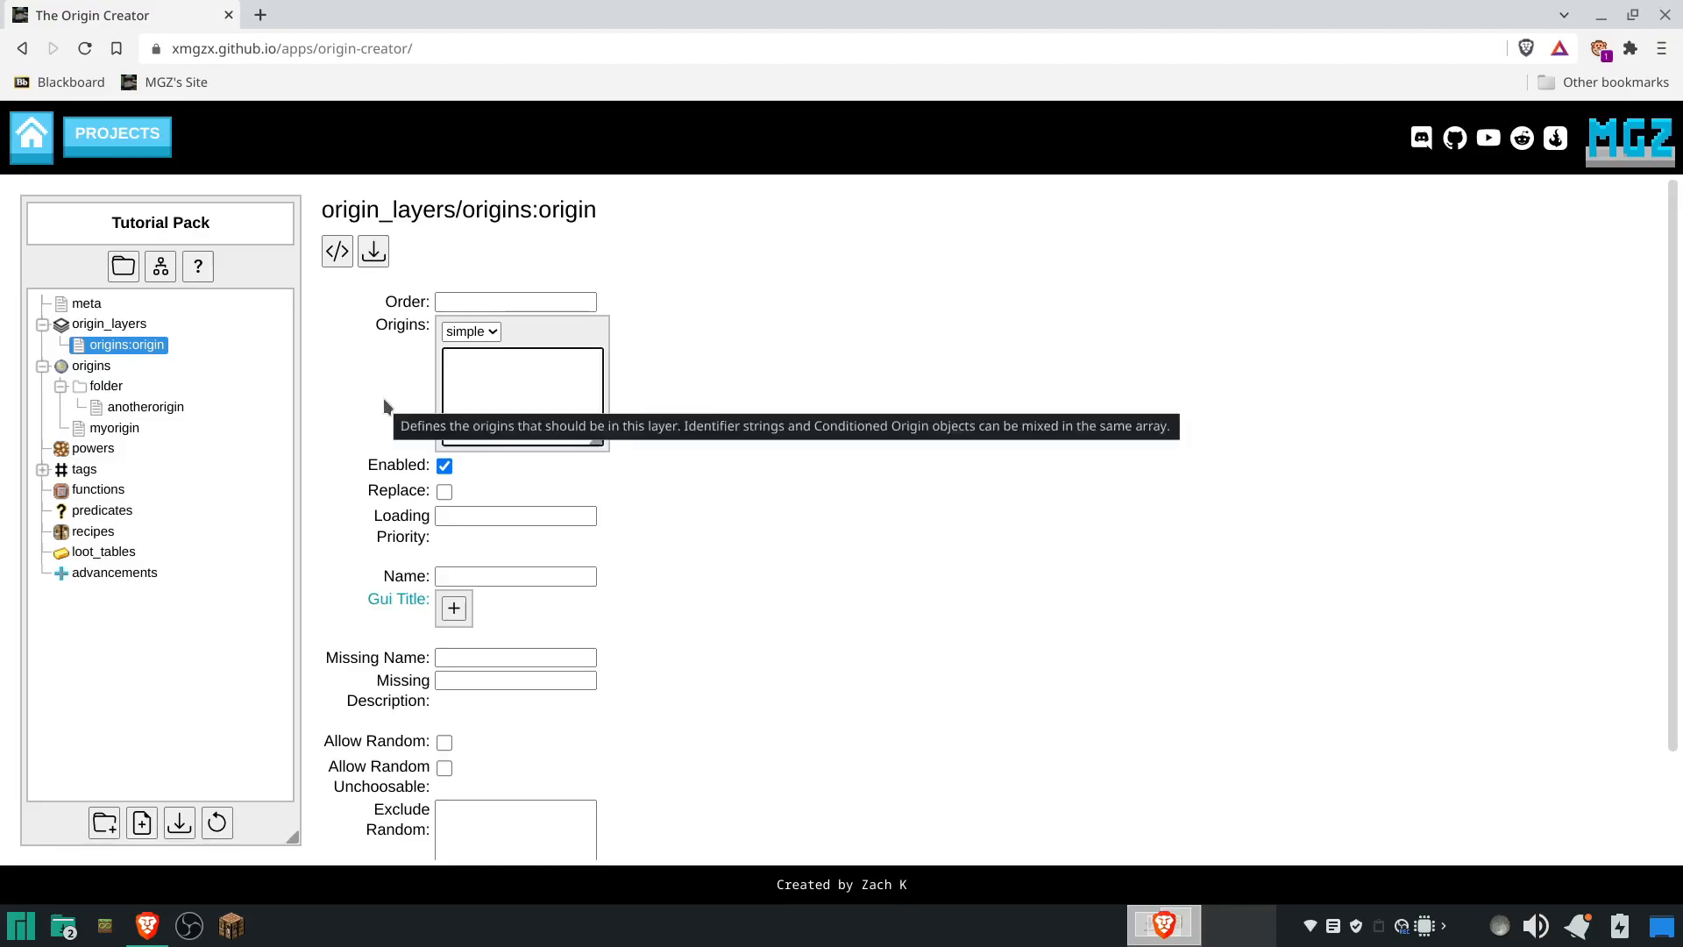
left_click(91, 307)
left_click_drag(522, 500, 440, 501)
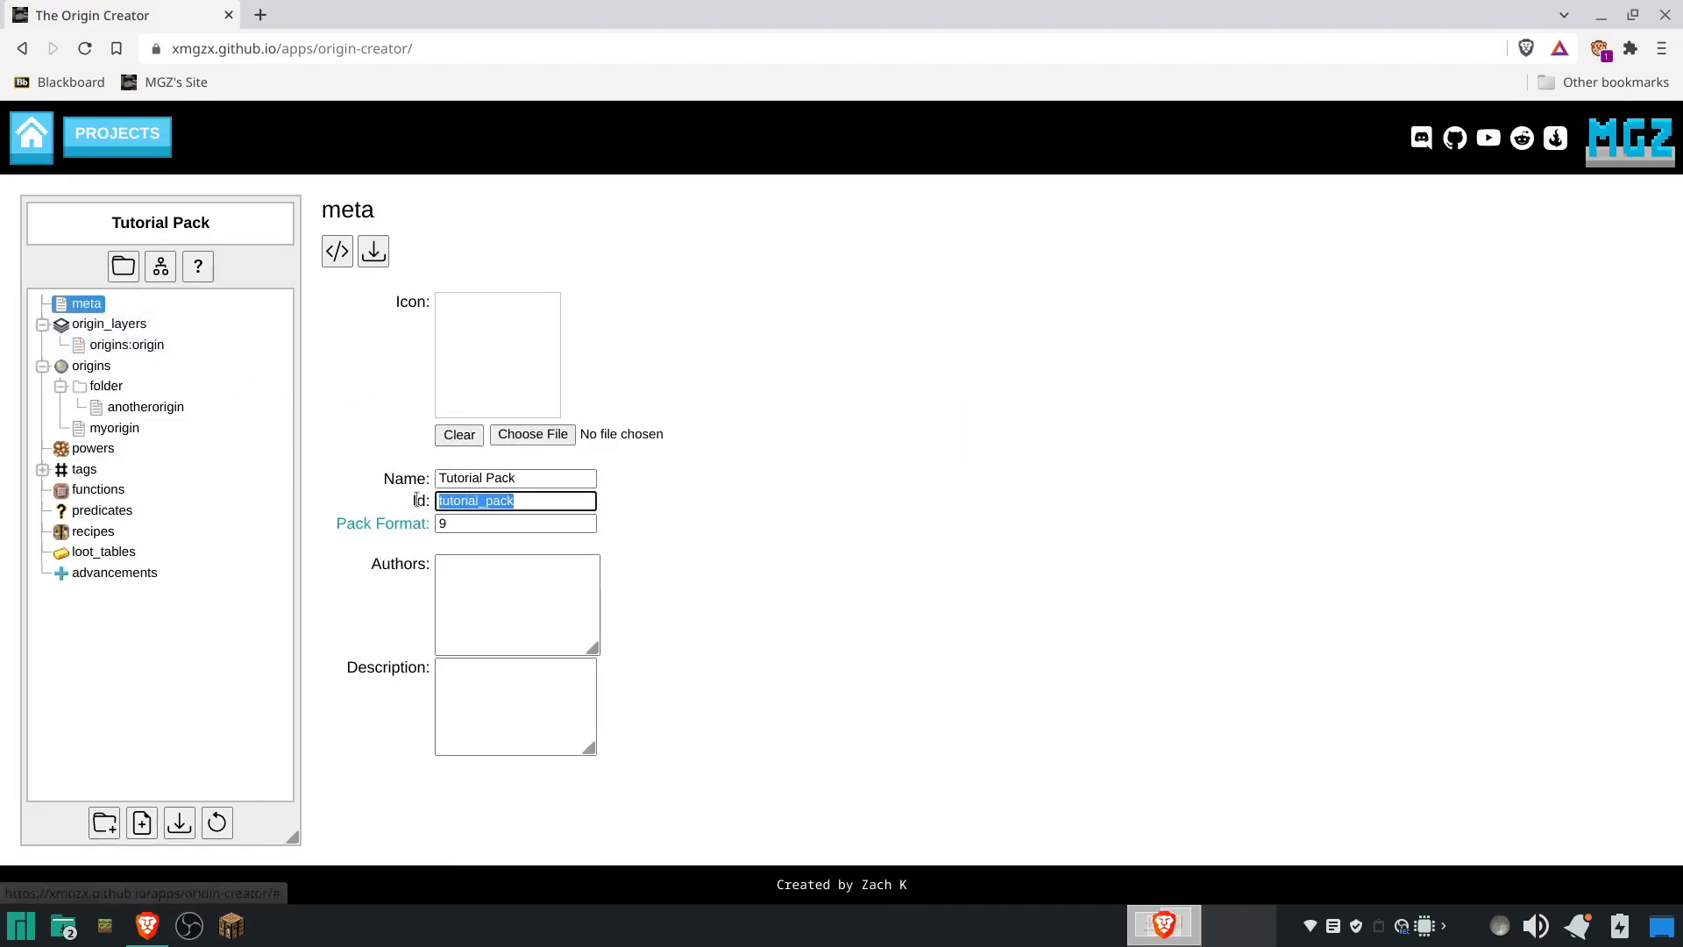
left_click(130, 347)
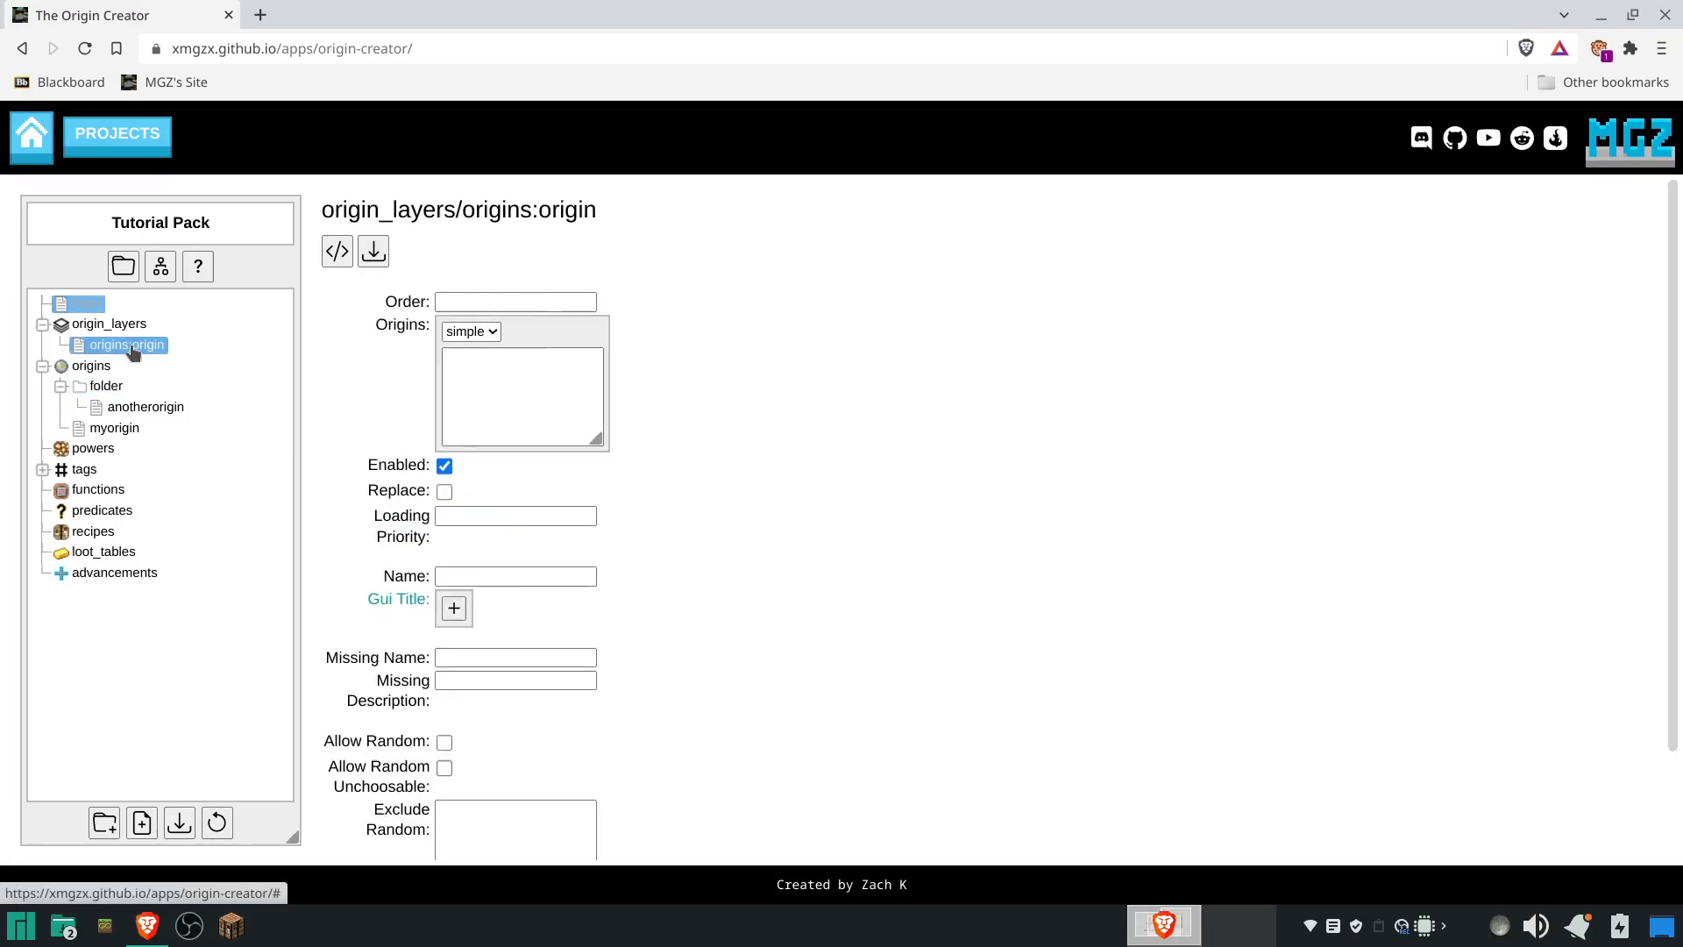
left_click(501, 369)
type("tut")
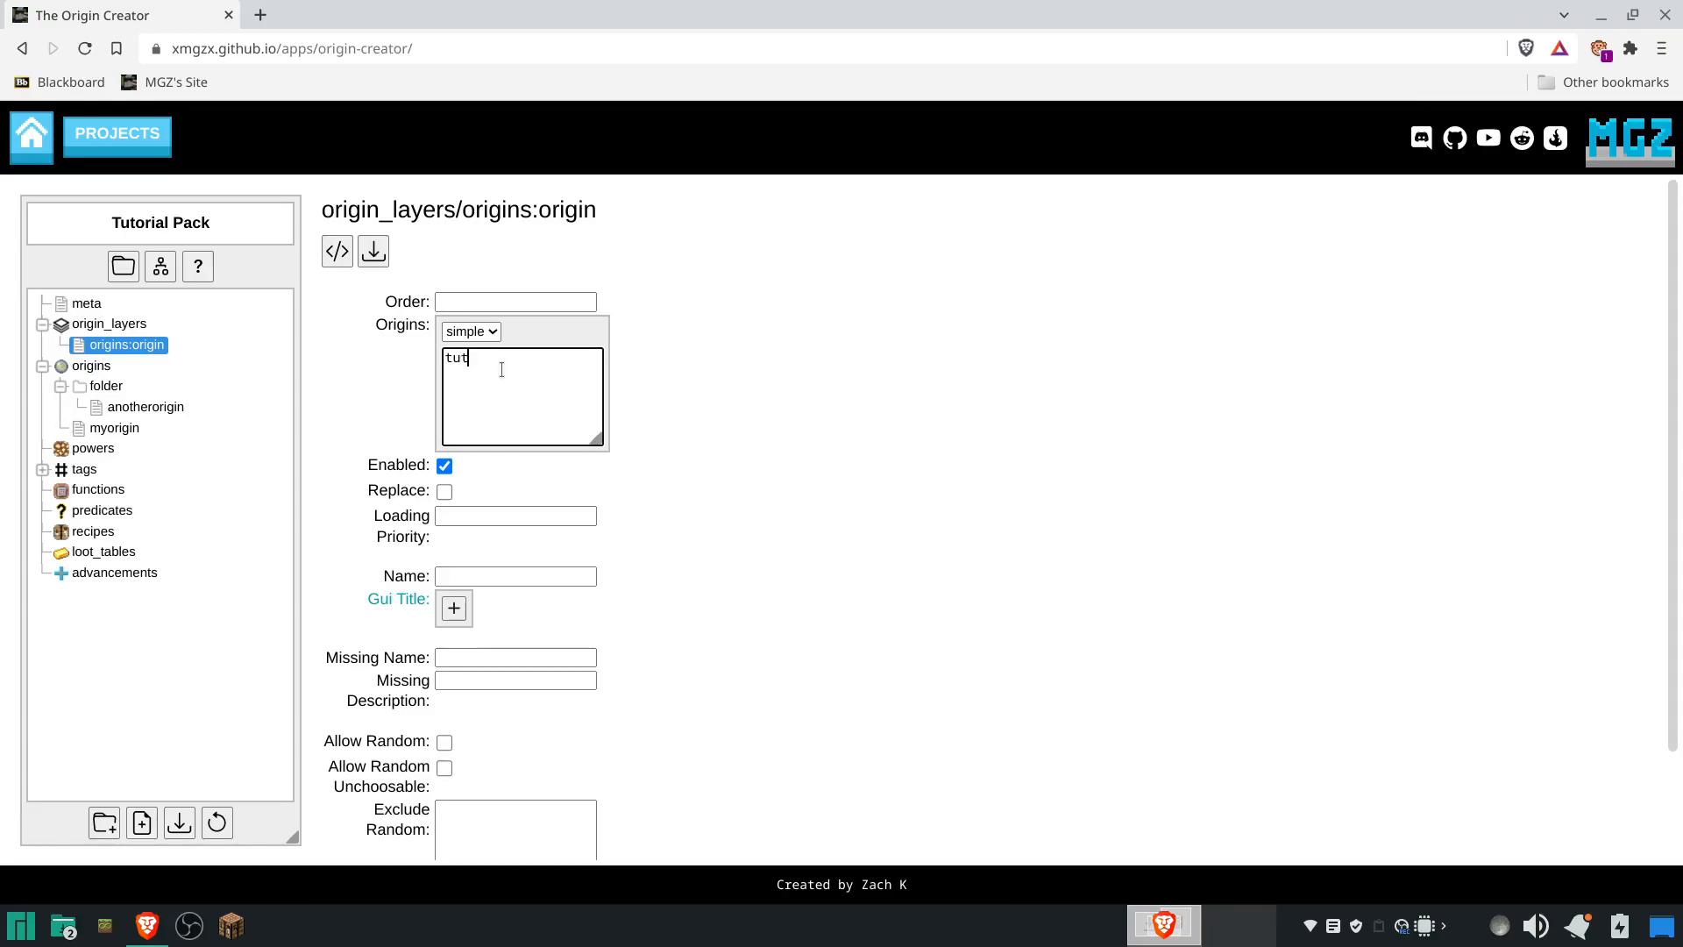
type("orial_pack:myorigin")
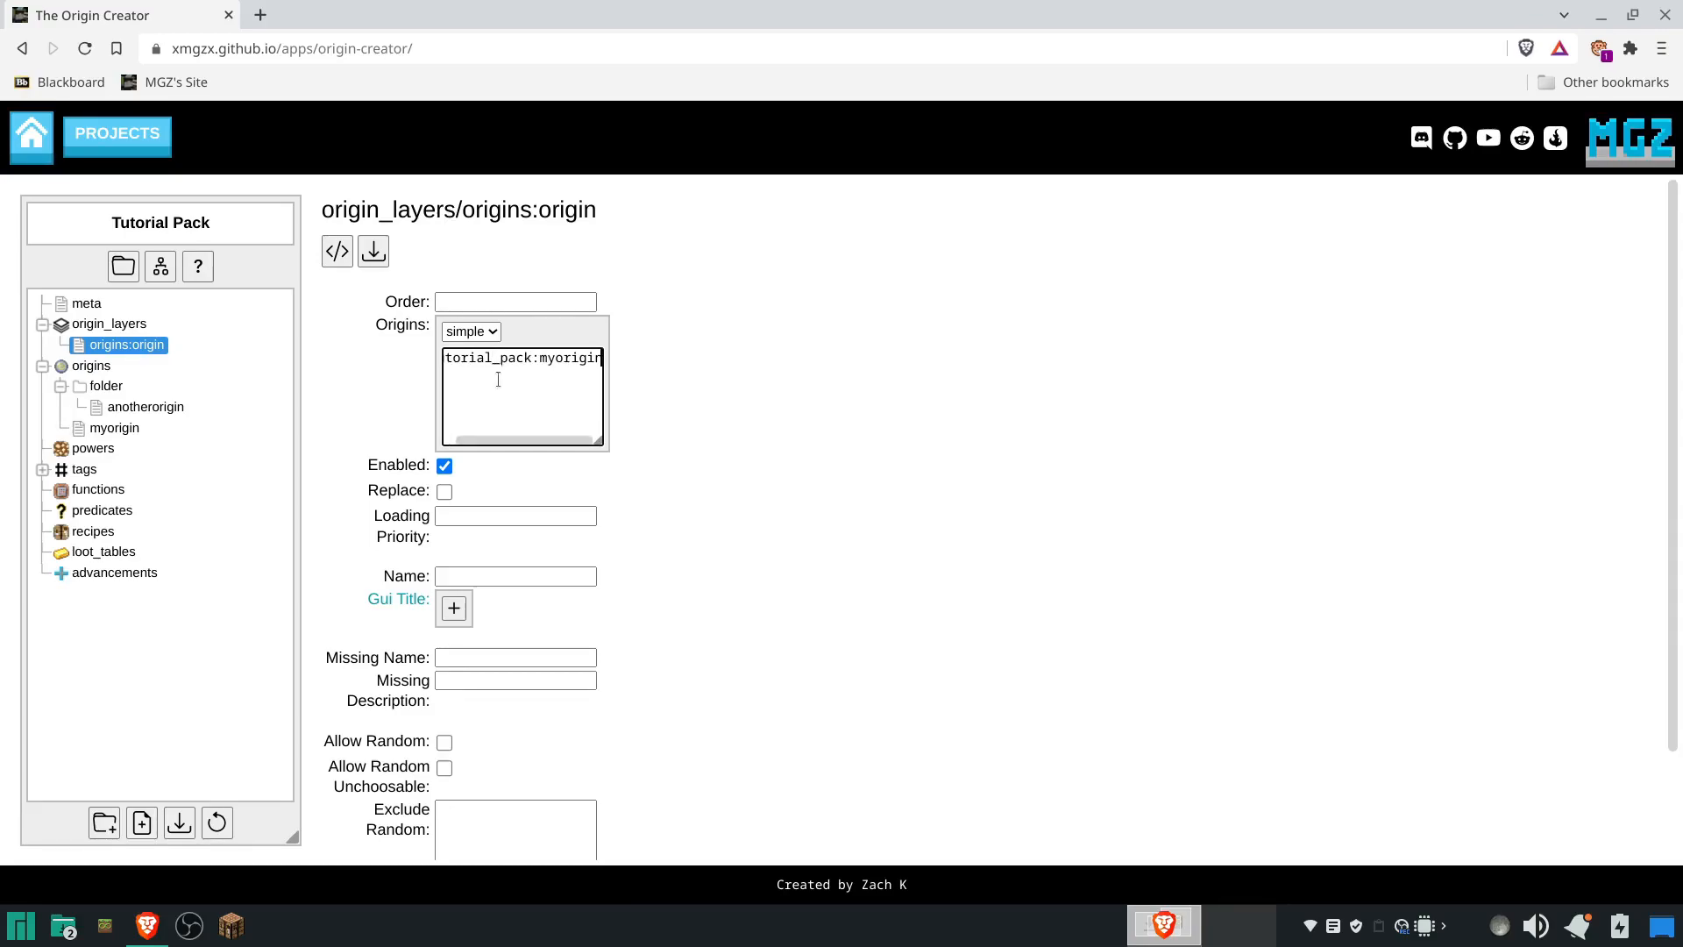
left_click_drag(599, 441, 698, 470)
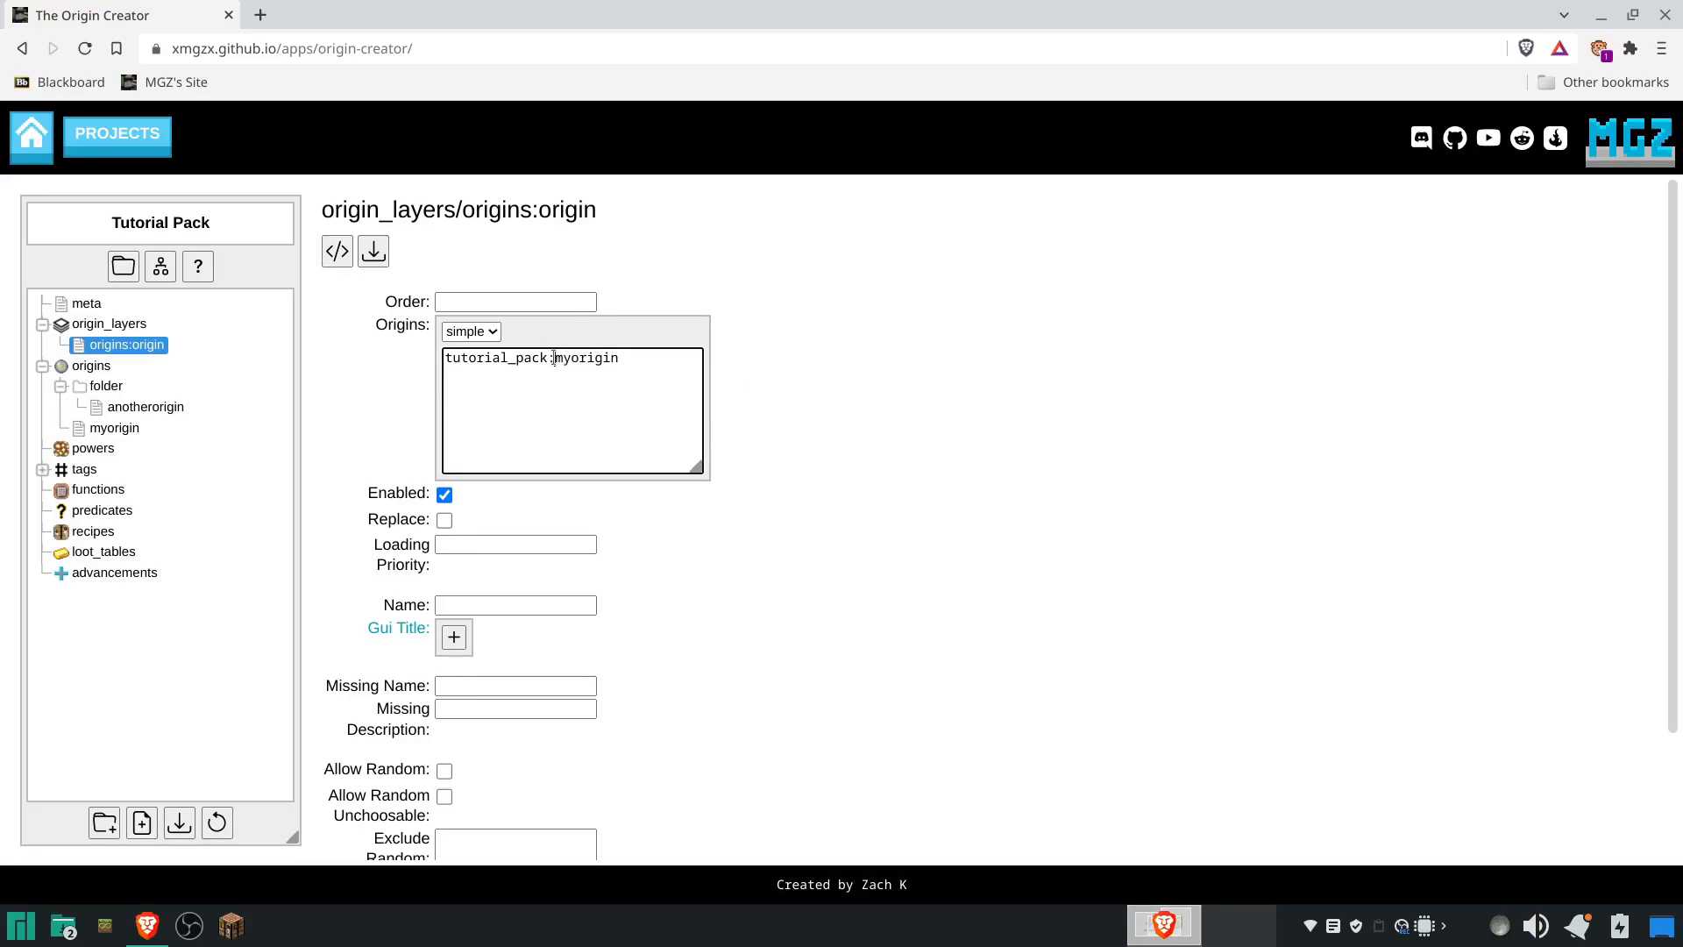
- Replace the tutorial_pack: prefix of the Origins entry with the short form so it reads 0:myorigin
left_click_drag(553, 357, 419, 349)
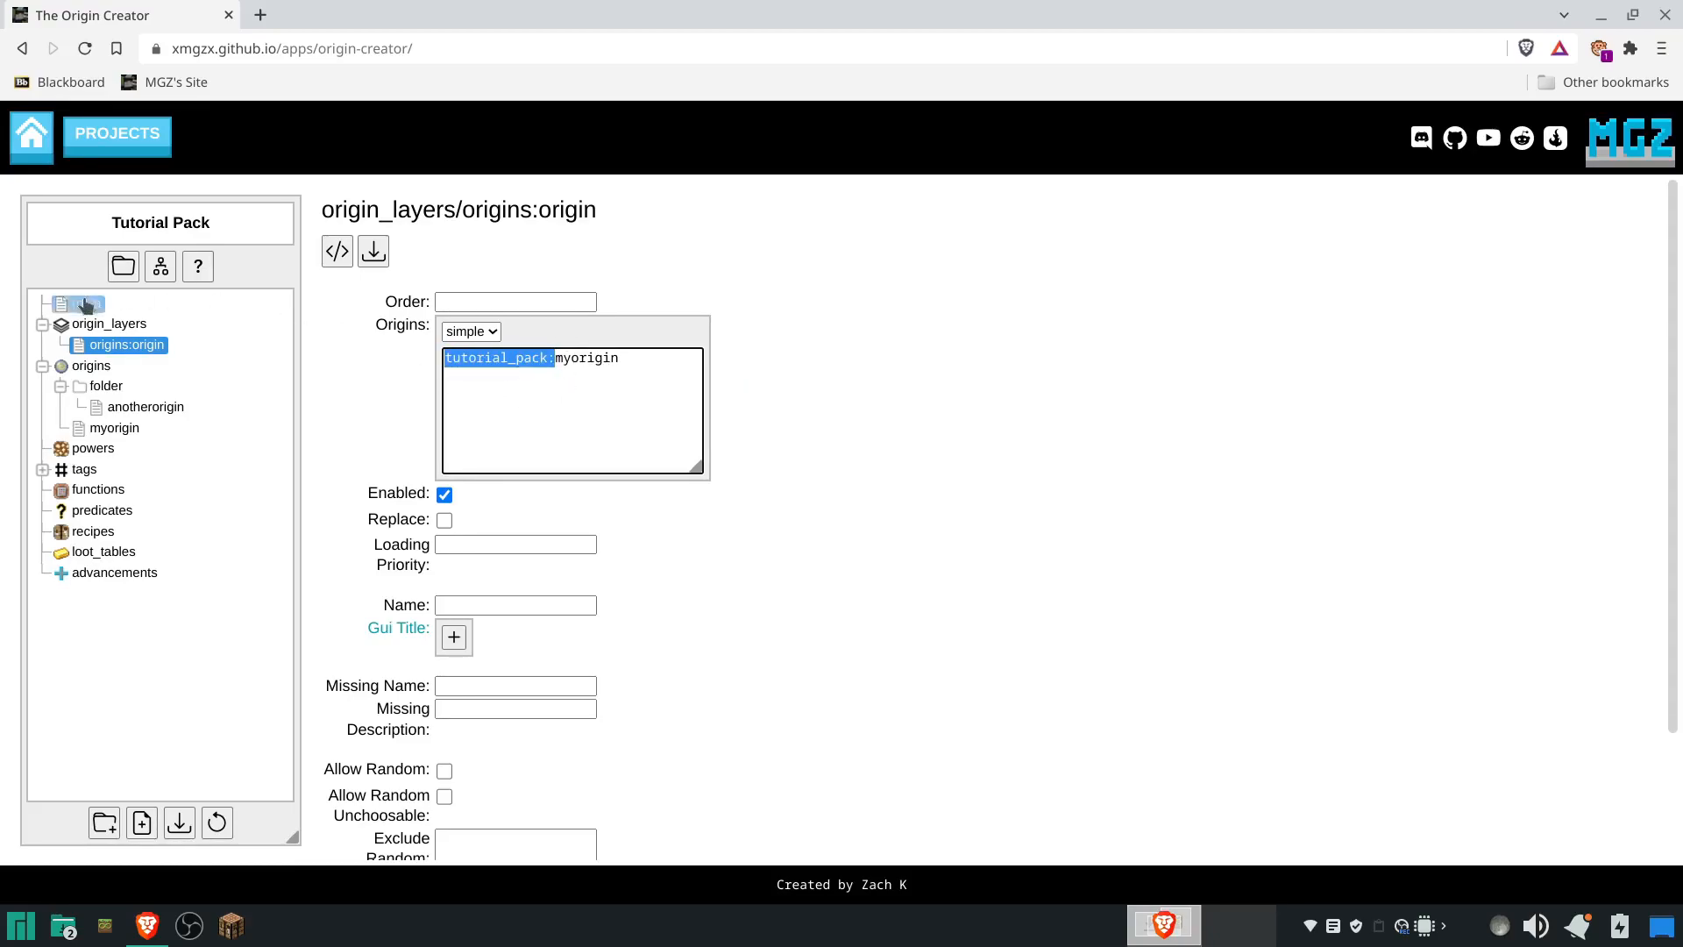
key("BackSpace")
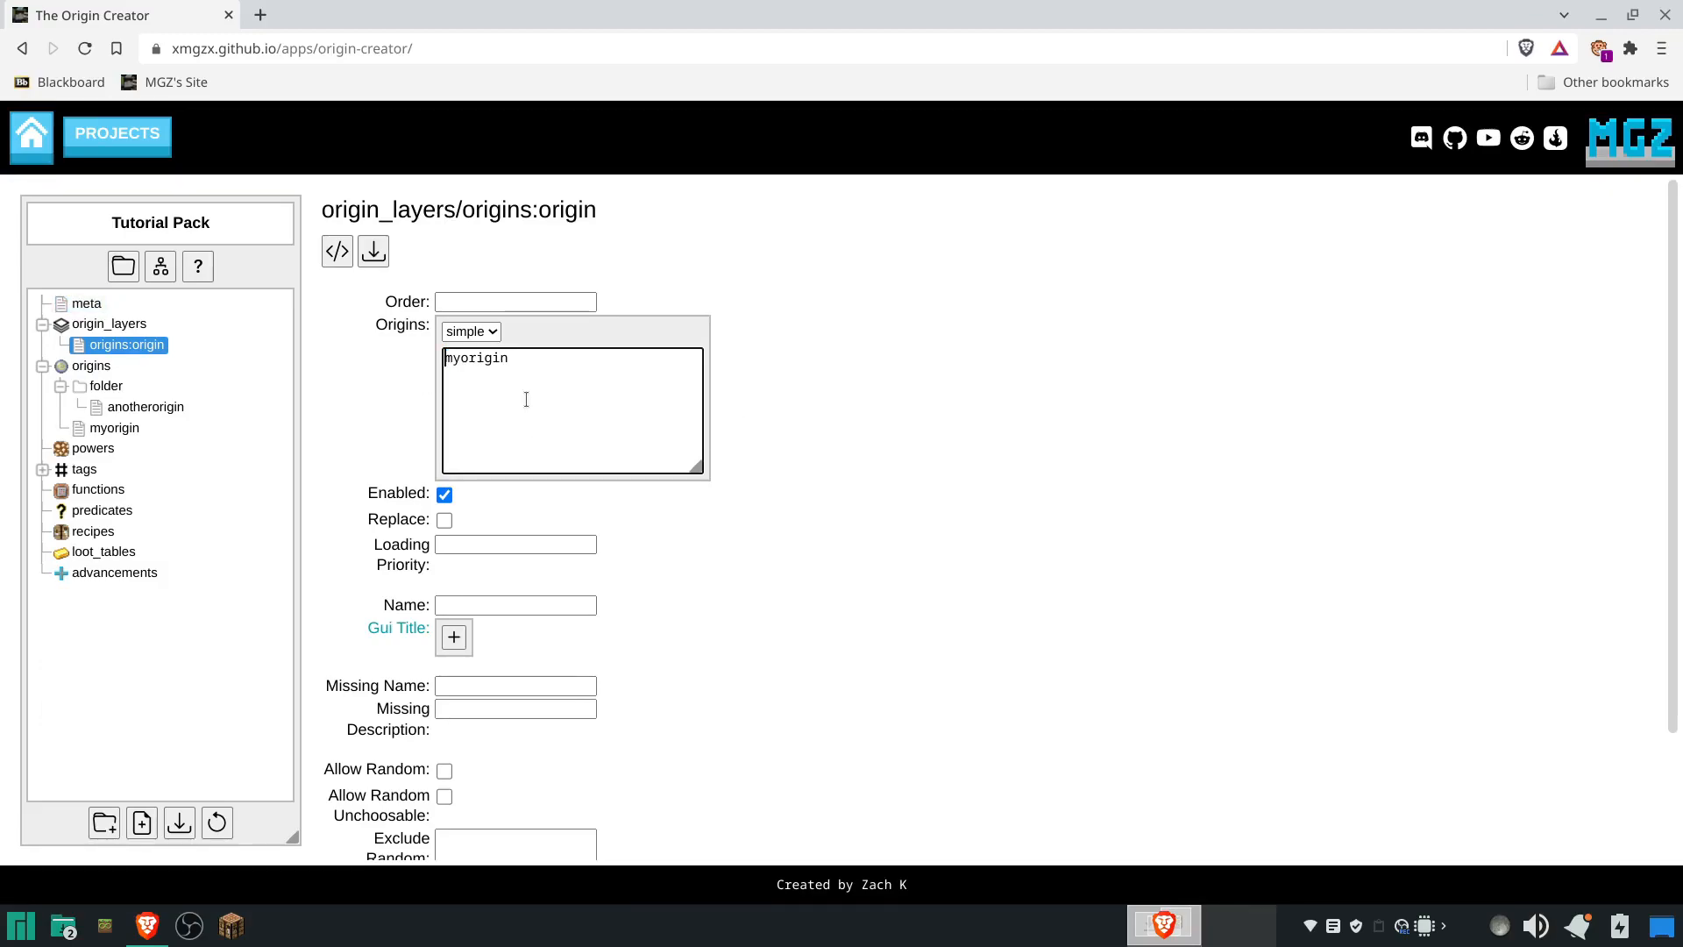
left_click(895, 392)
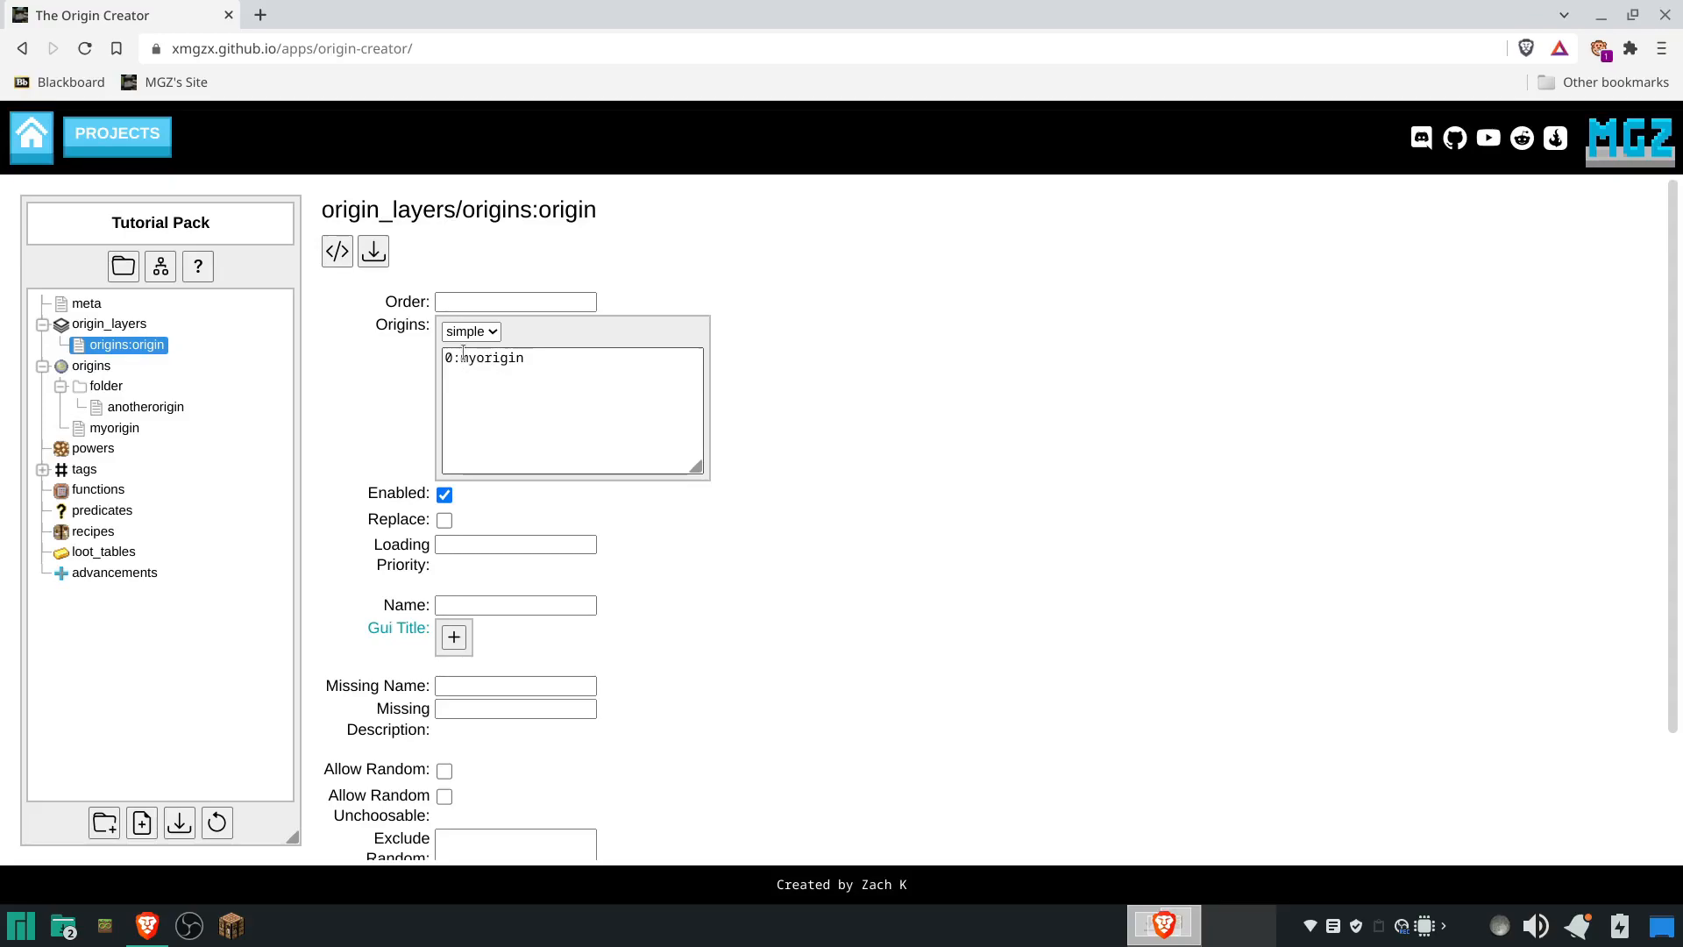
- Check the pack id in the meta file and add 0:anotherorigin as a second line in the origins:origin layer's Origins list
left_click_drag(461, 354, 446, 377)
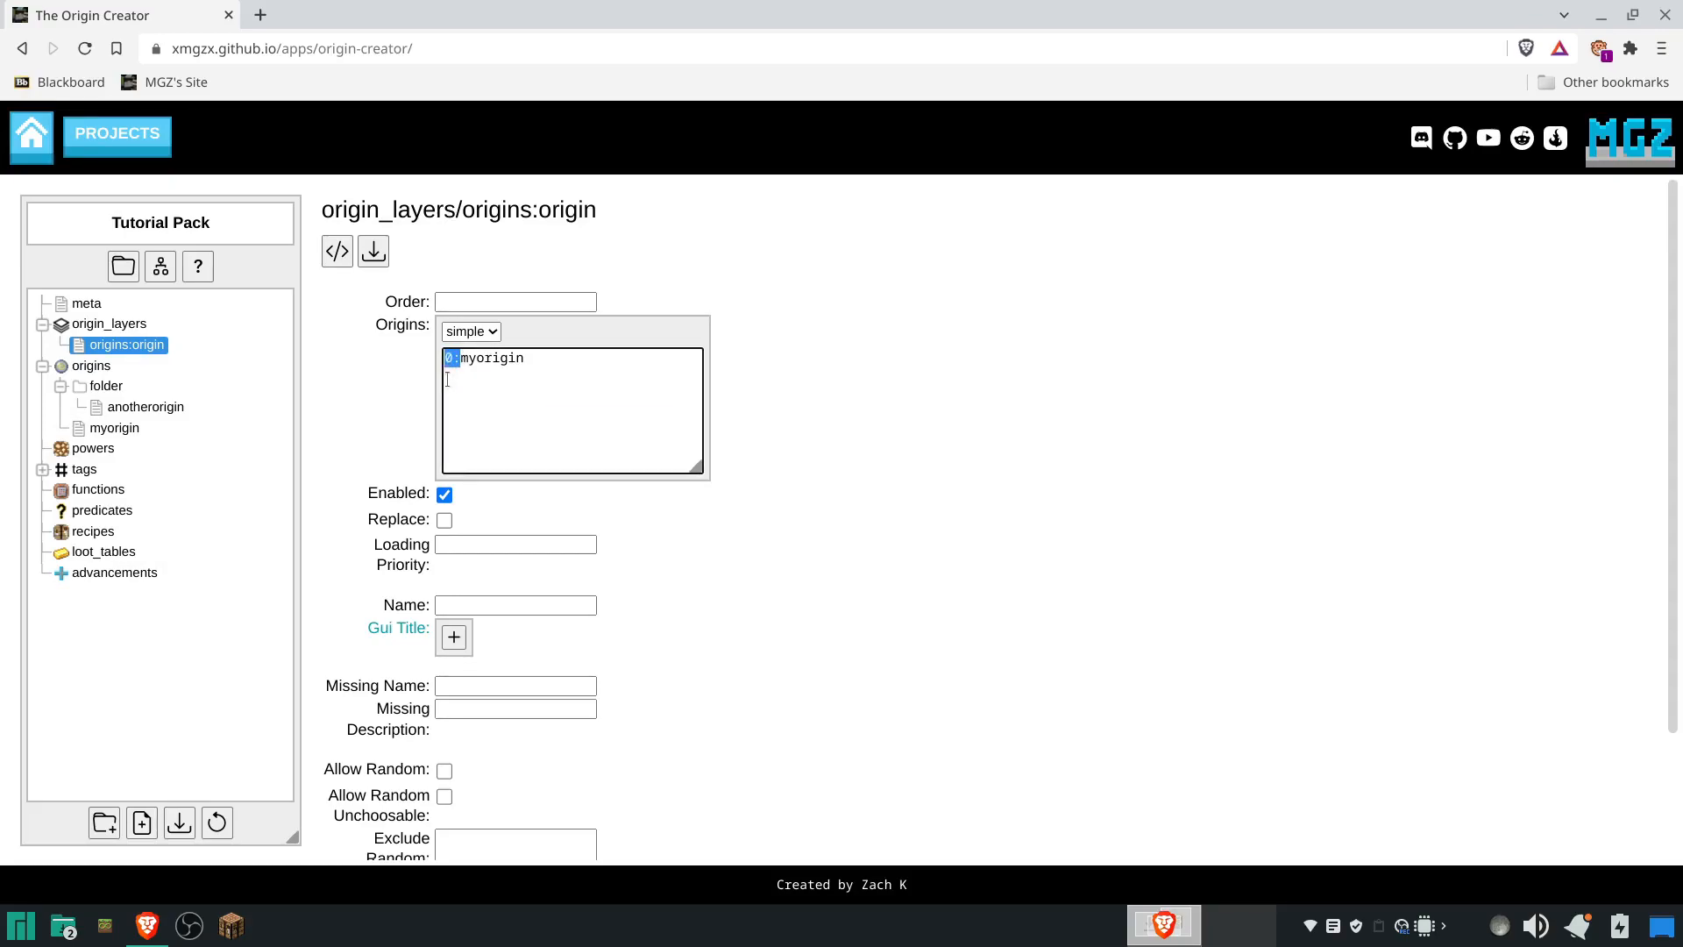
left_click(86, 303)
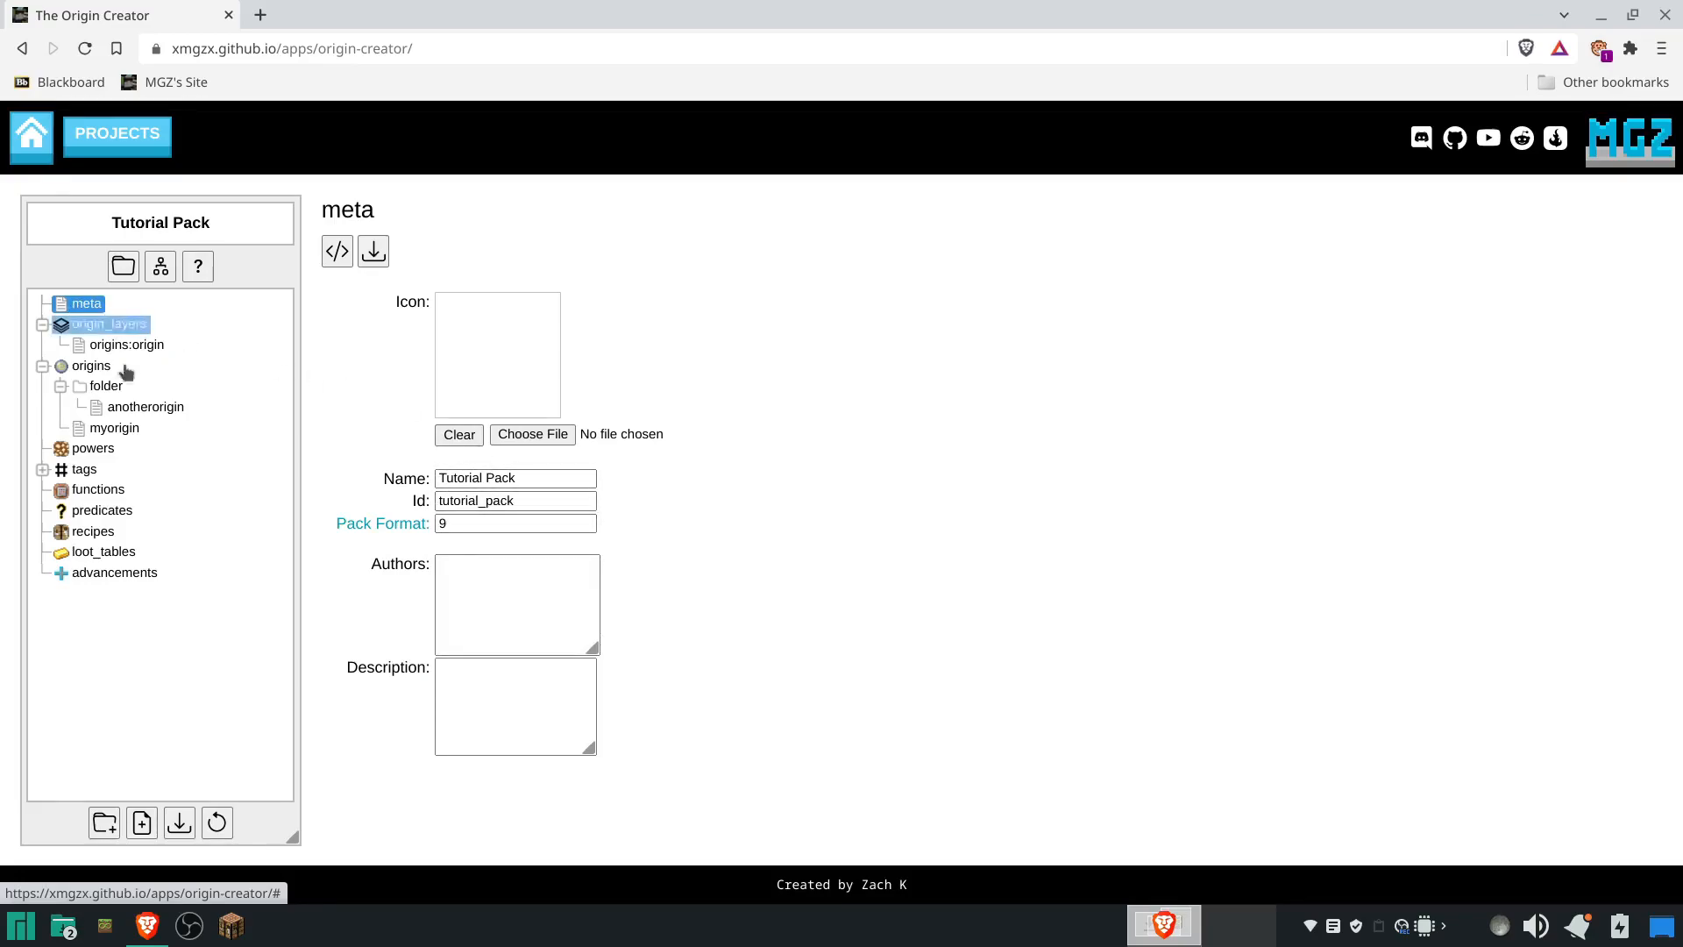
left_click(147, 344)
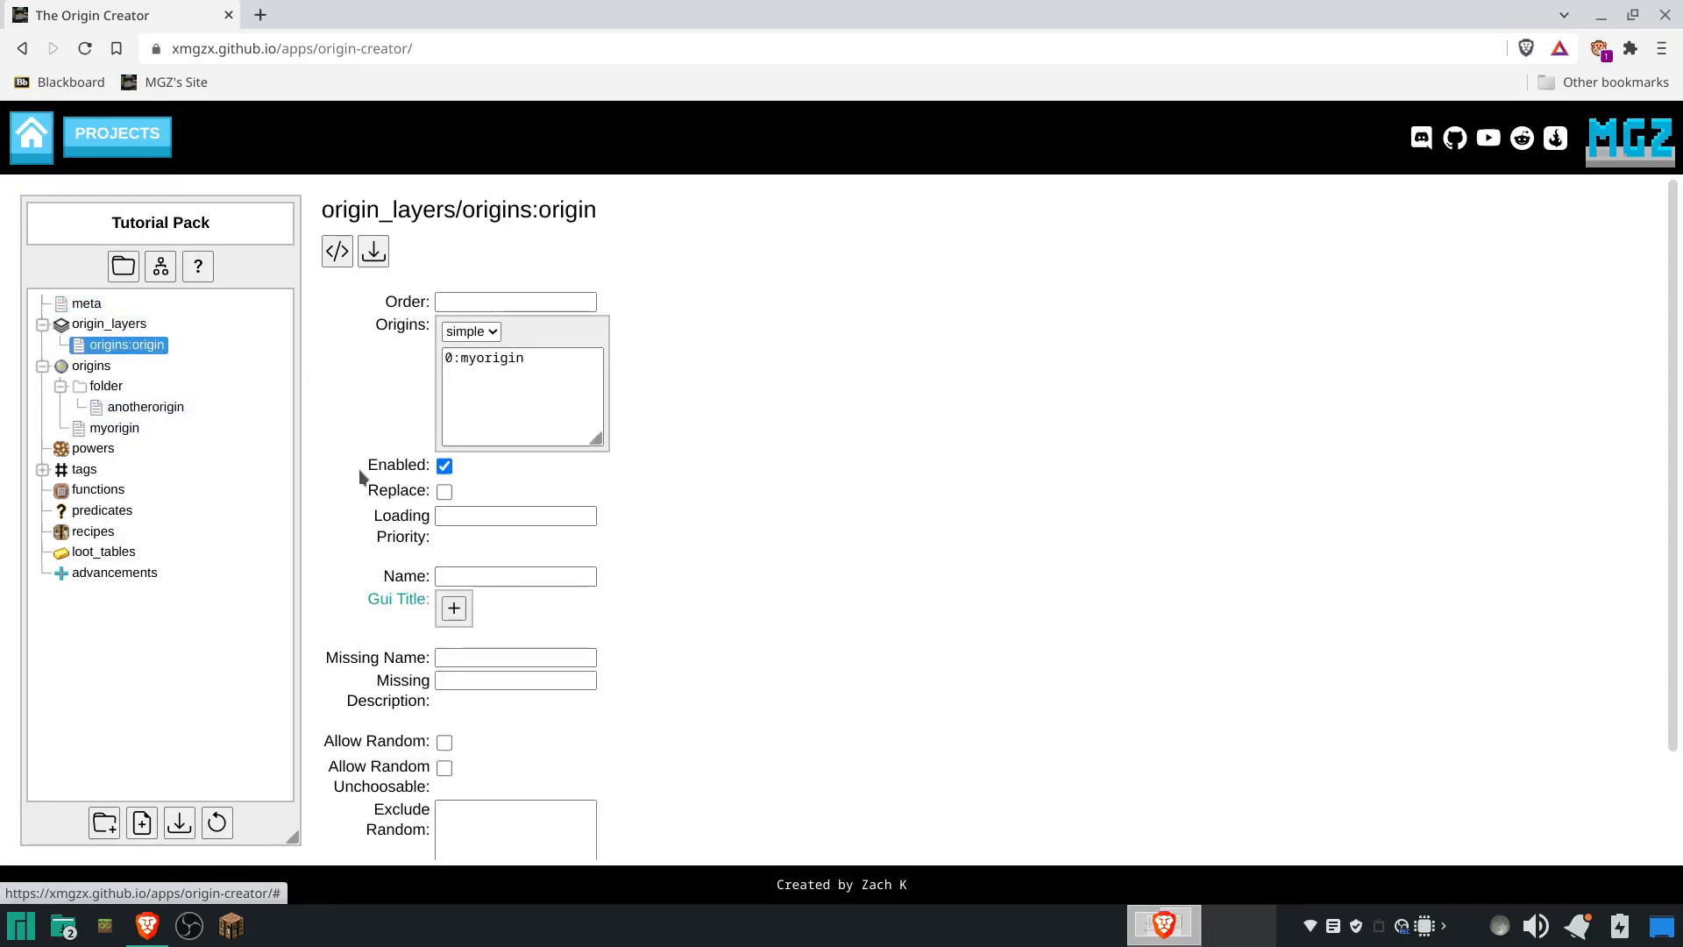
left_click(464, 371)
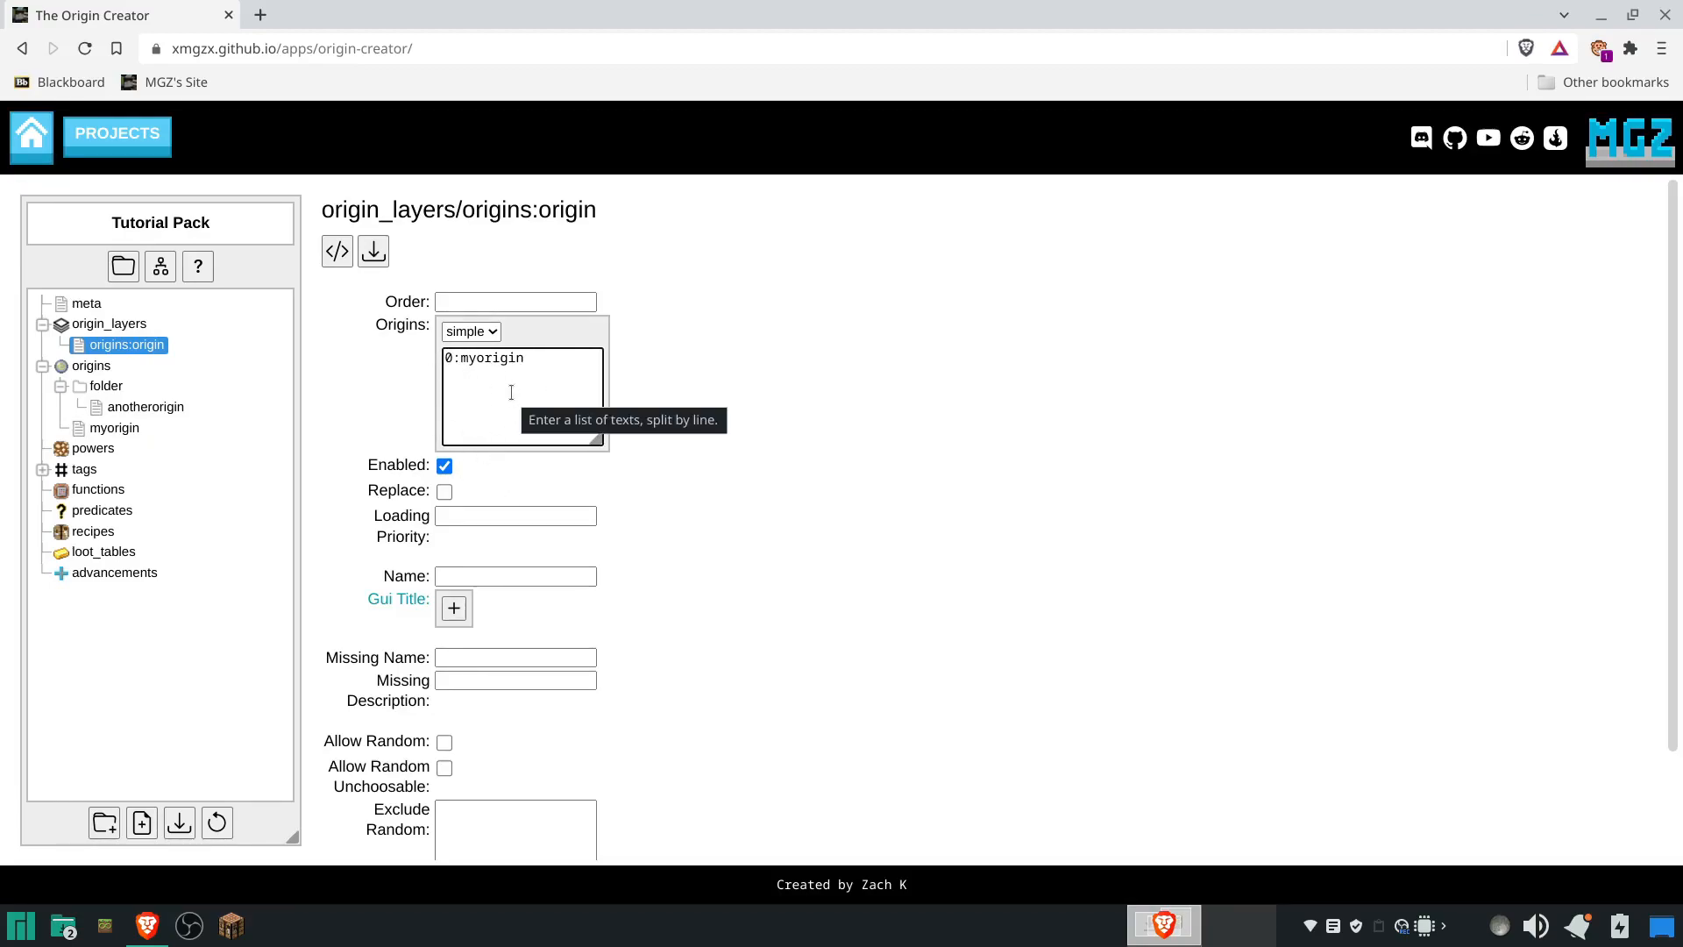
key("Return")
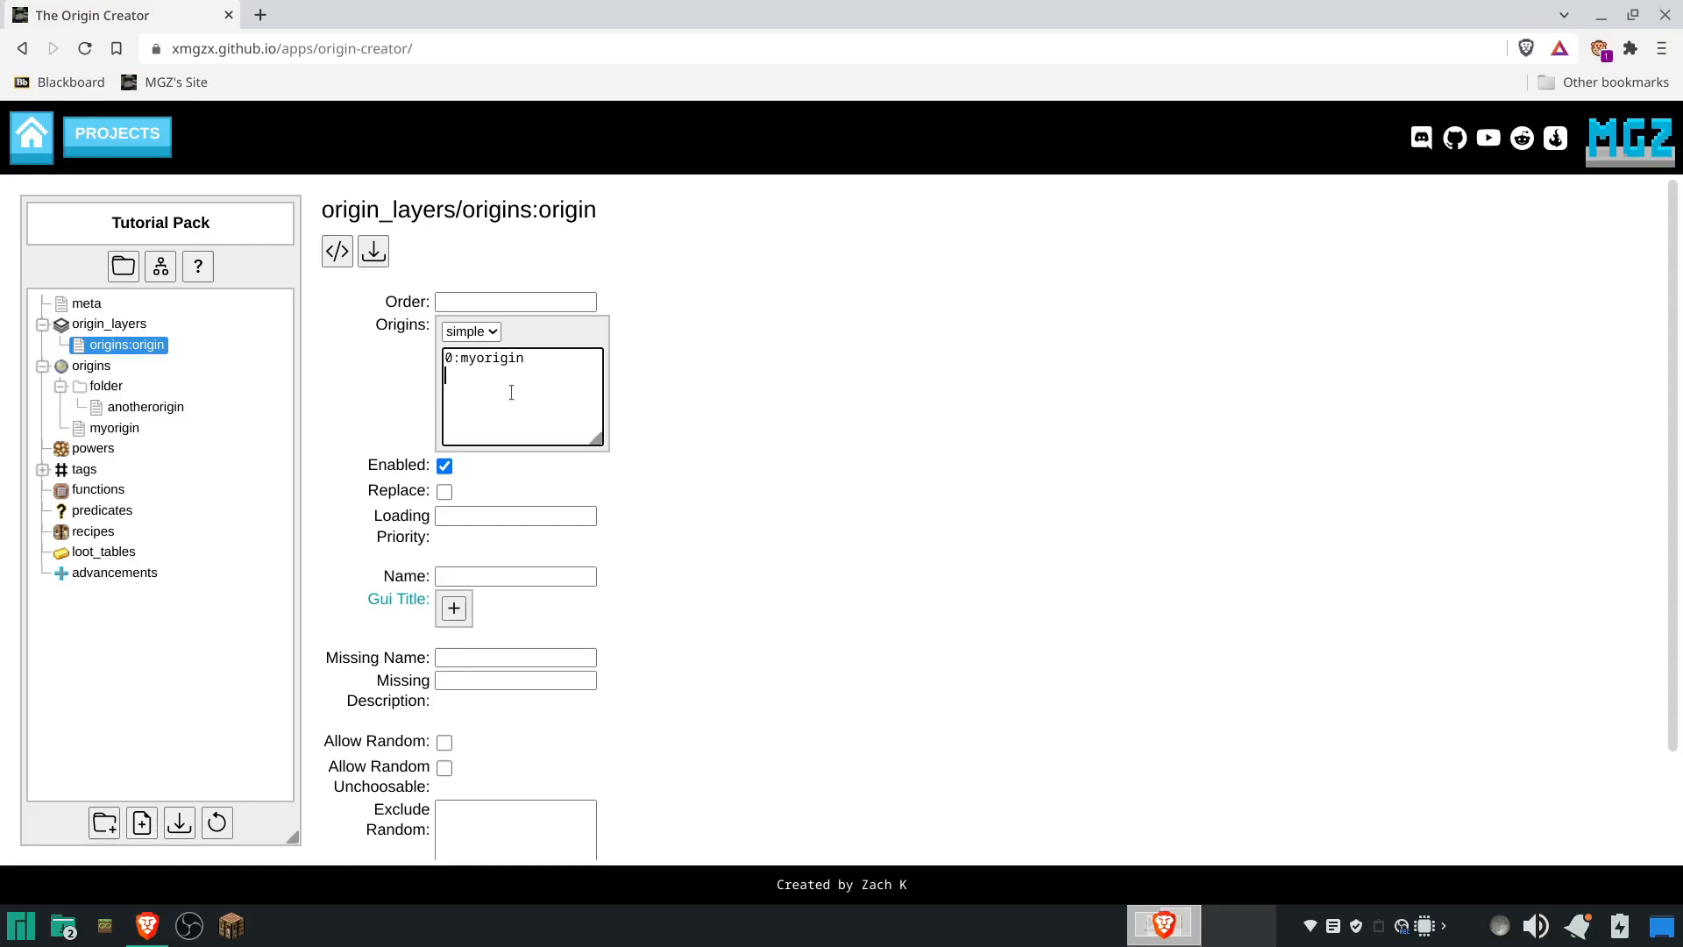
type("anotherorigin")
left_click(724, 393)
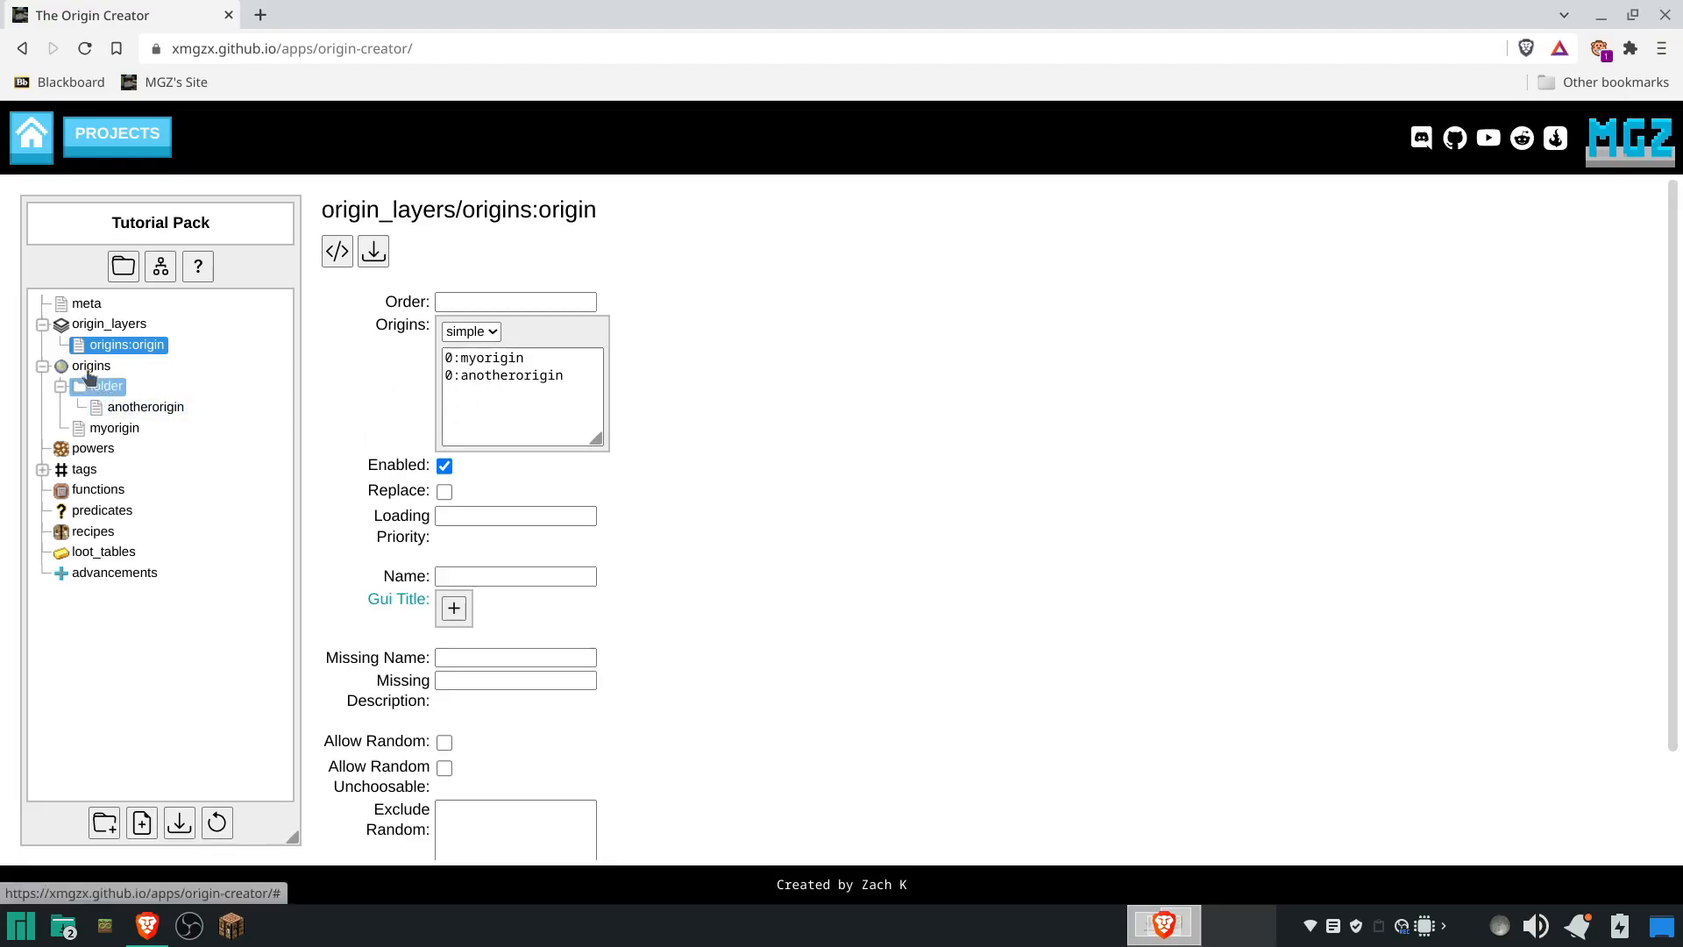
- Replace anotherorigin in the second Origins entry with the subfolder path folder/
left_click_drag(460, 377, 661, 380)
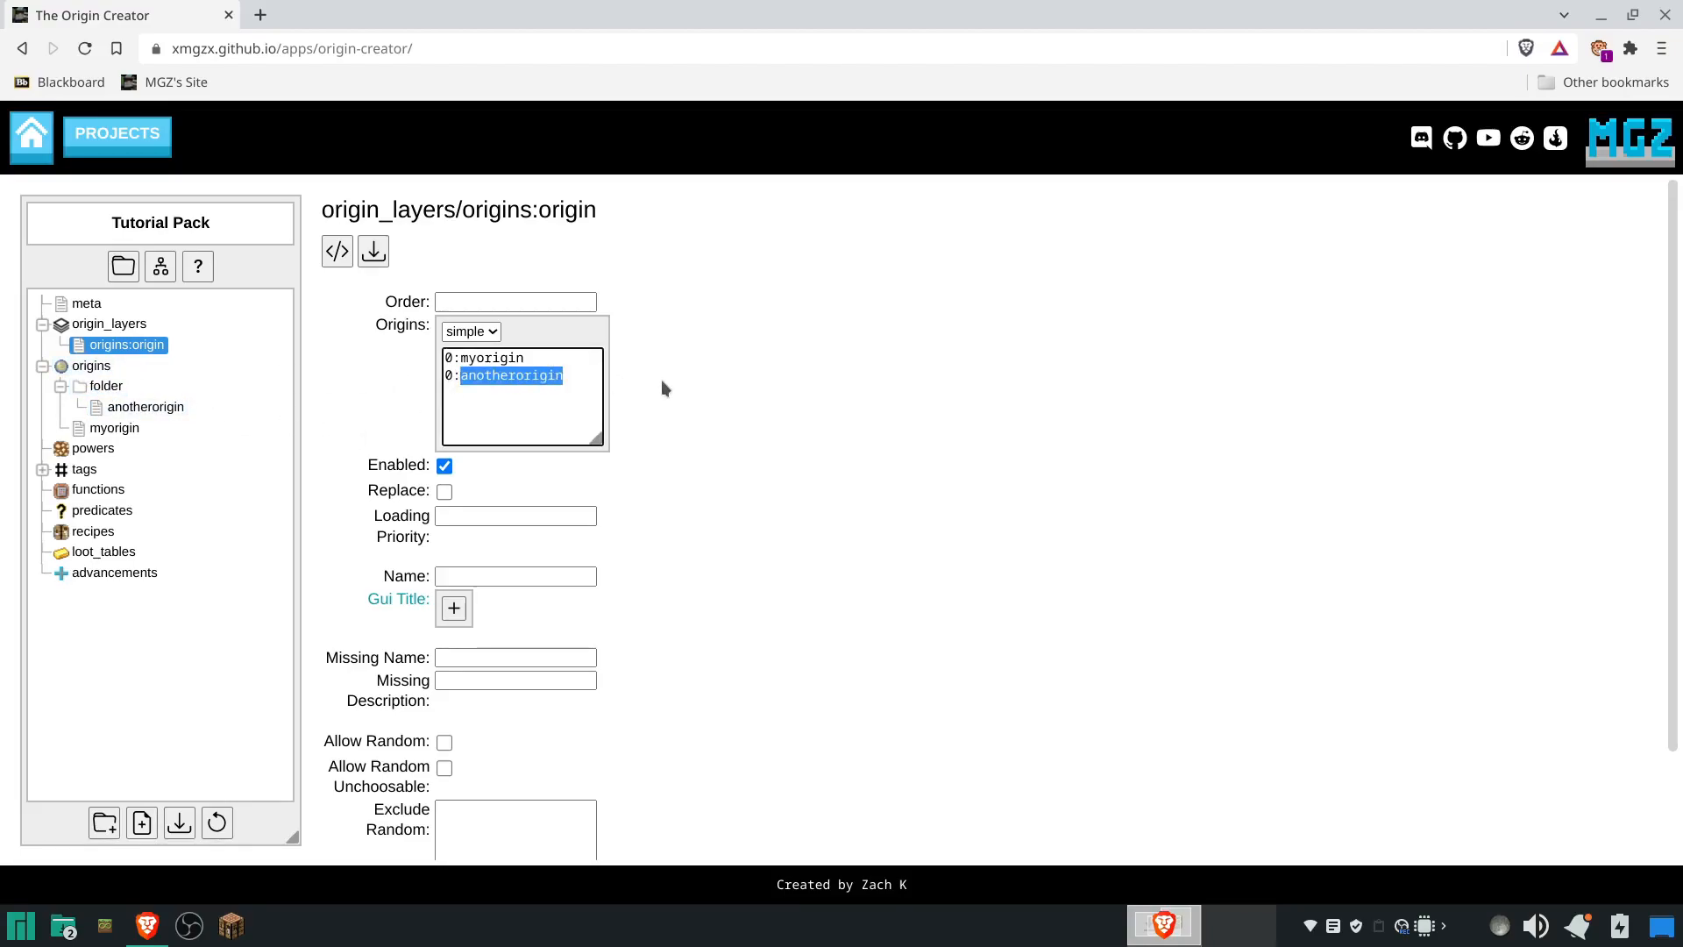
type("folder/")
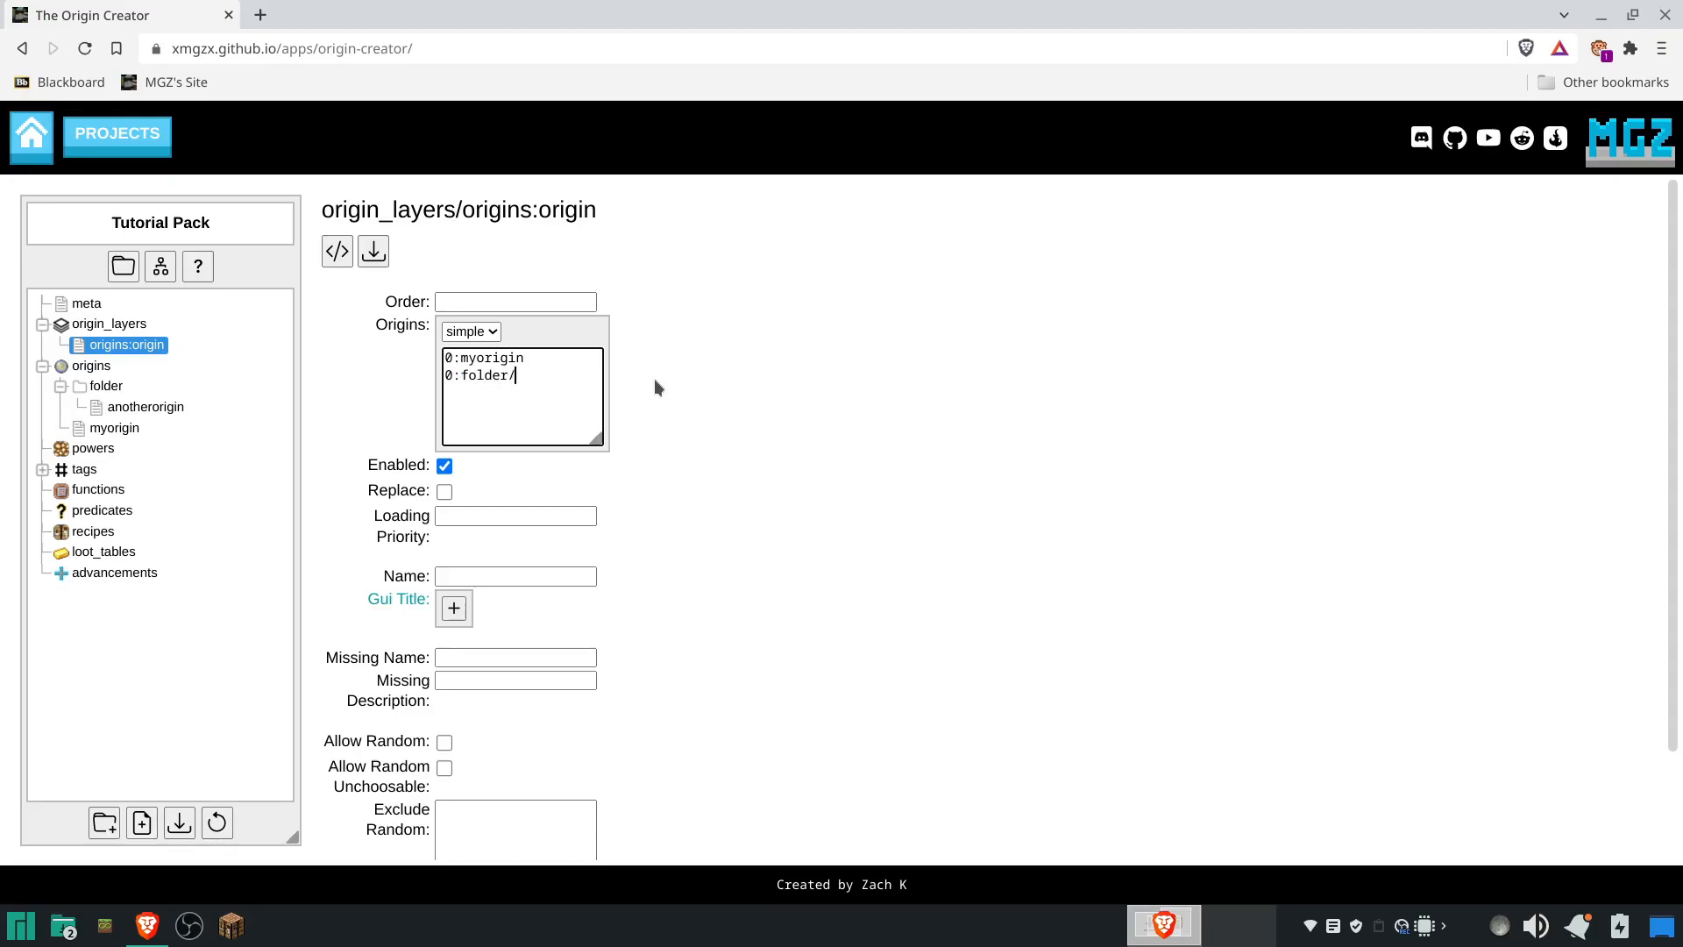
left_click_drag(516, 375, 465, 375)
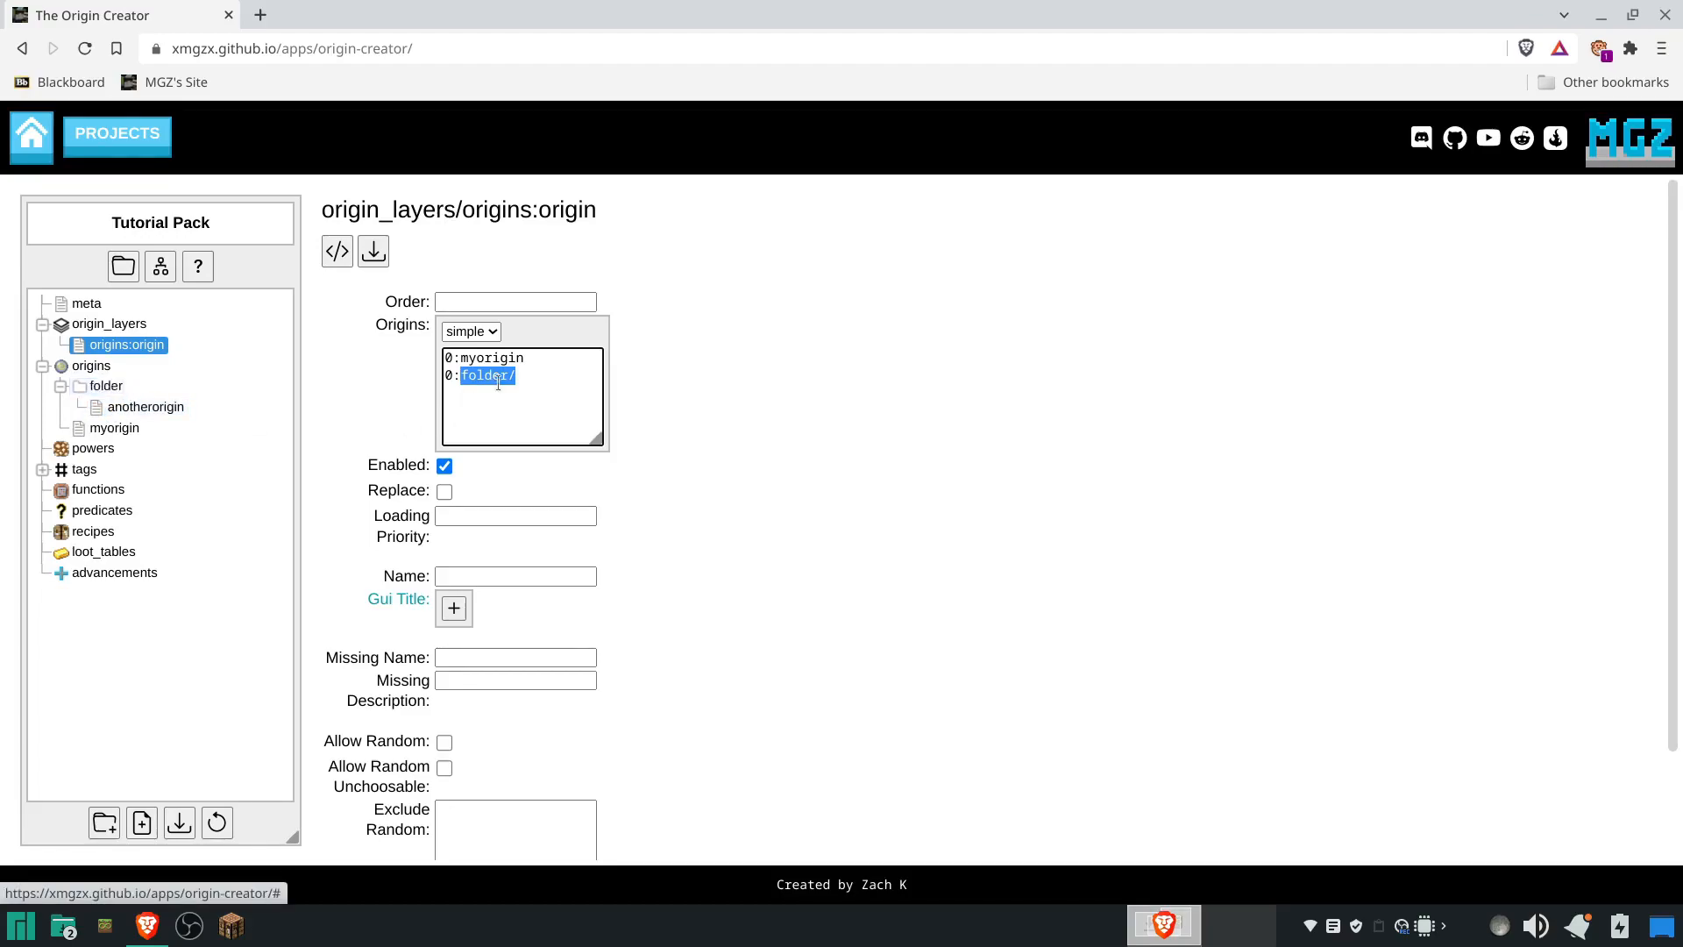
- Try extending the second Origins entry with the nested path nextfolder/ and remove that part again
left_click(536, 377)
type("nextfolder/")
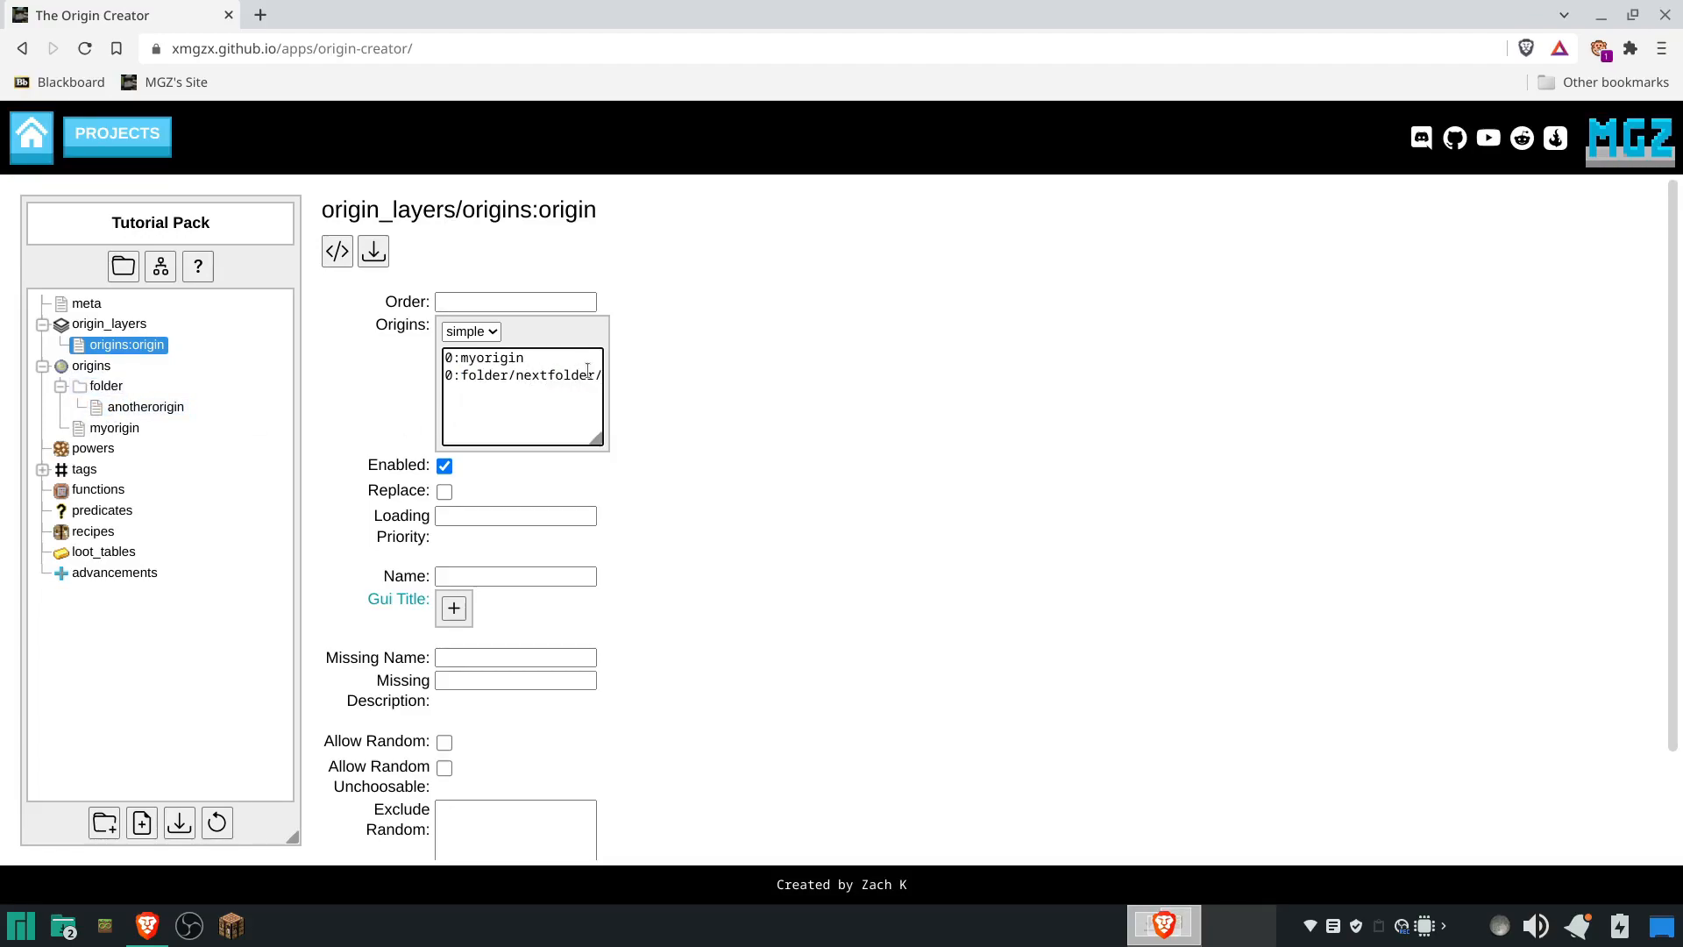
key("BackSpace")
key("BackSpace")
key("BackSpace")
key("BackSpace")
key("BackSpace")
key("BackSpace")
key("BackSpace")
- Complete the second Origins entry as 0:folder/anotherorigin and enlarge the list box to show both entries fully
type("anotherorigin")
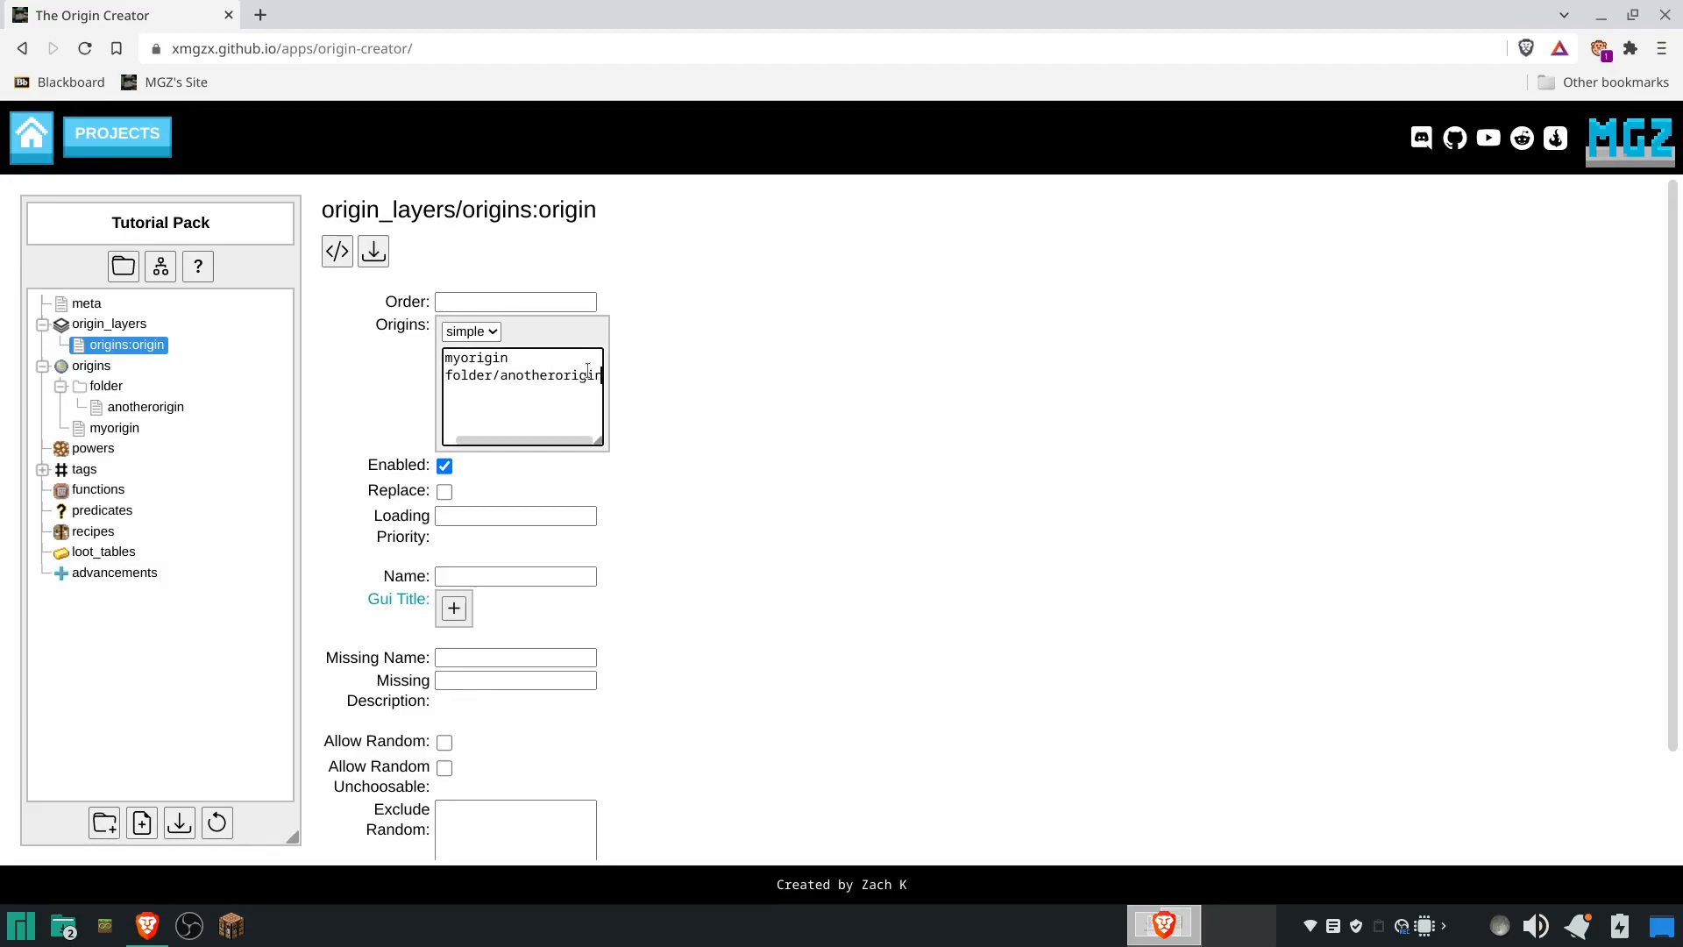
left_click_drag(592, 433, 748, 474)
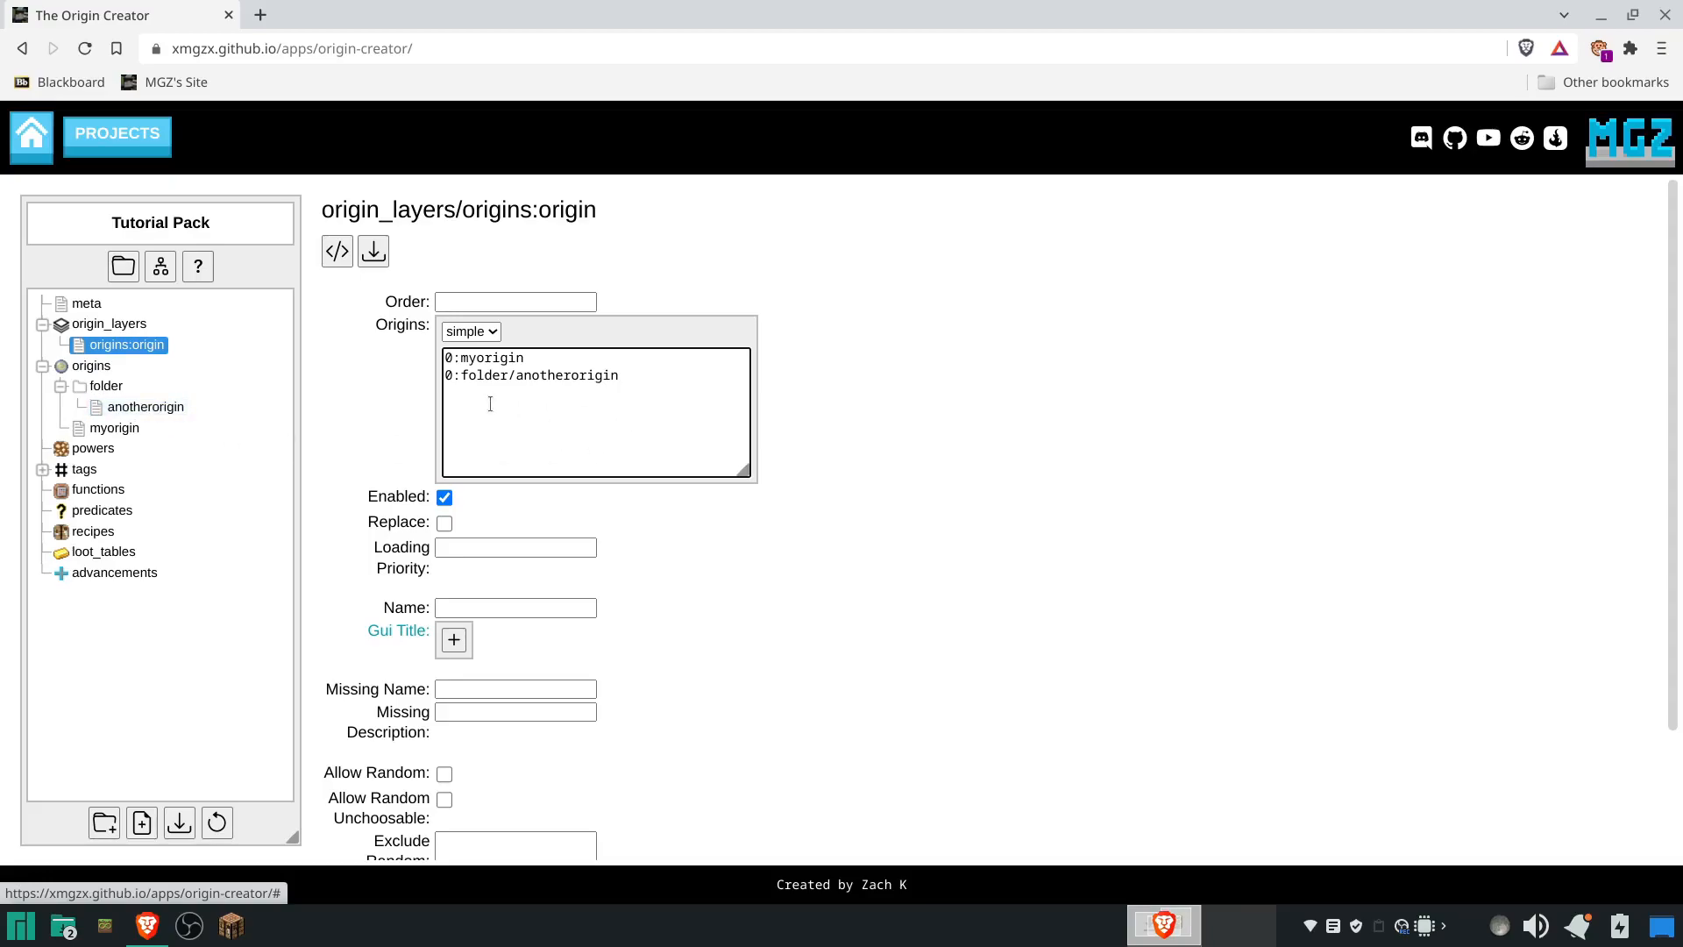
left_click_drag(455, 377, 443, 378)
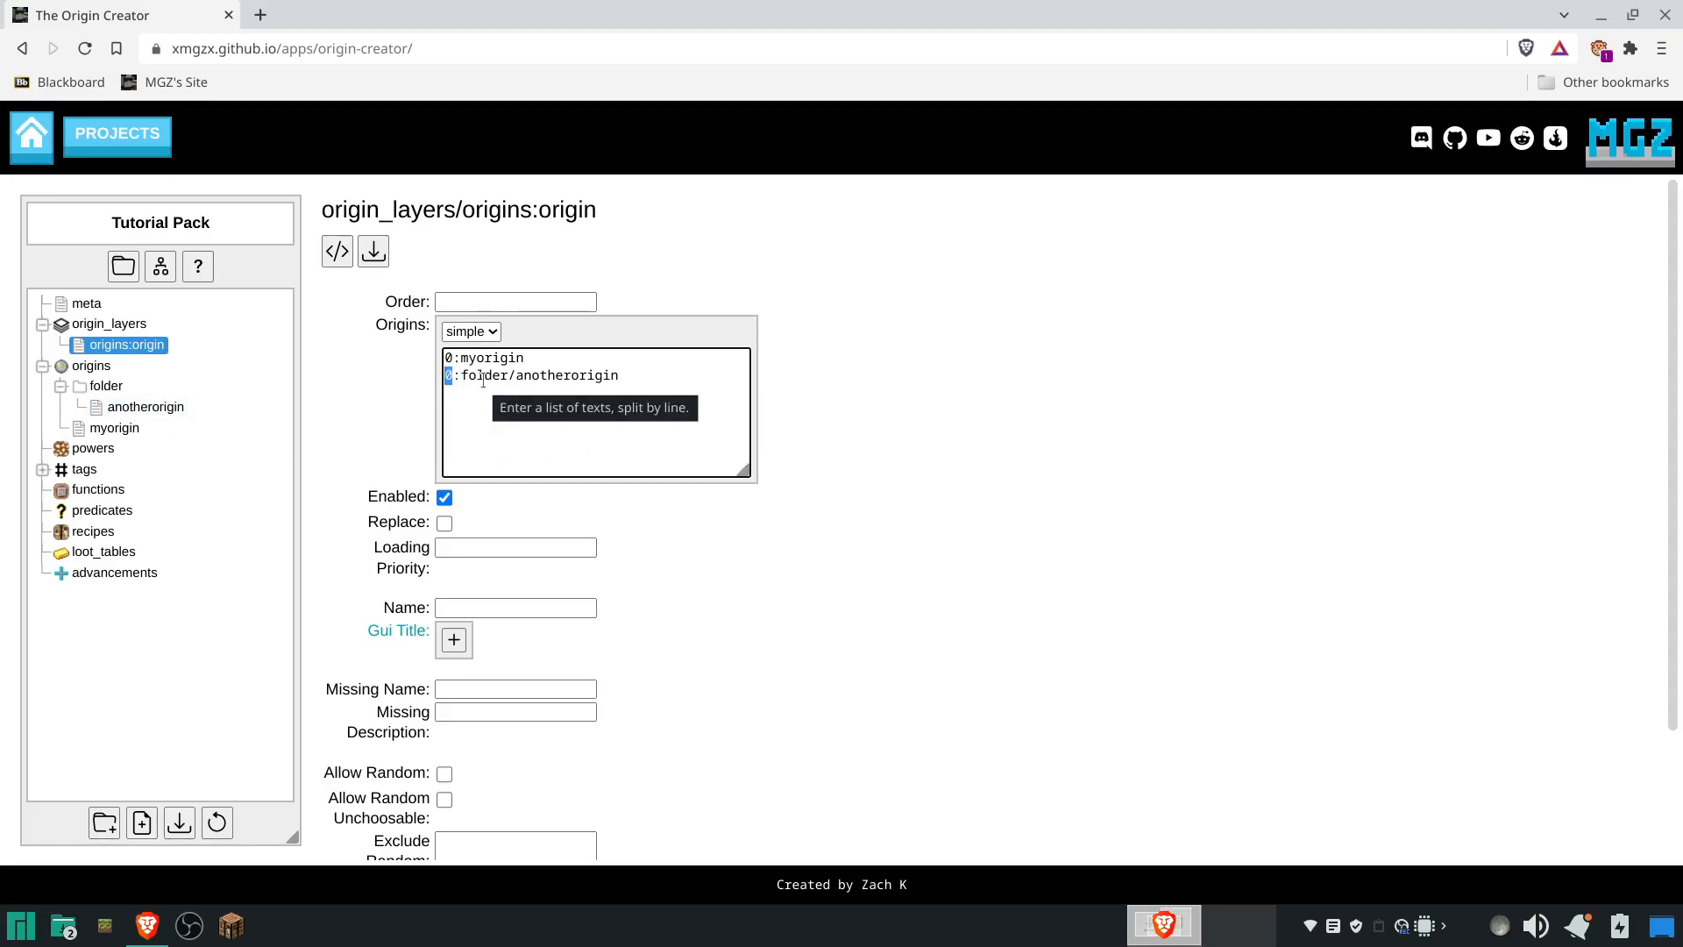
- Create a file named customnamespace:thirdorigin inside the folder subfolder and widen the project sidebar to fit its name
right_click(98, 391)
left_click(109, 410)
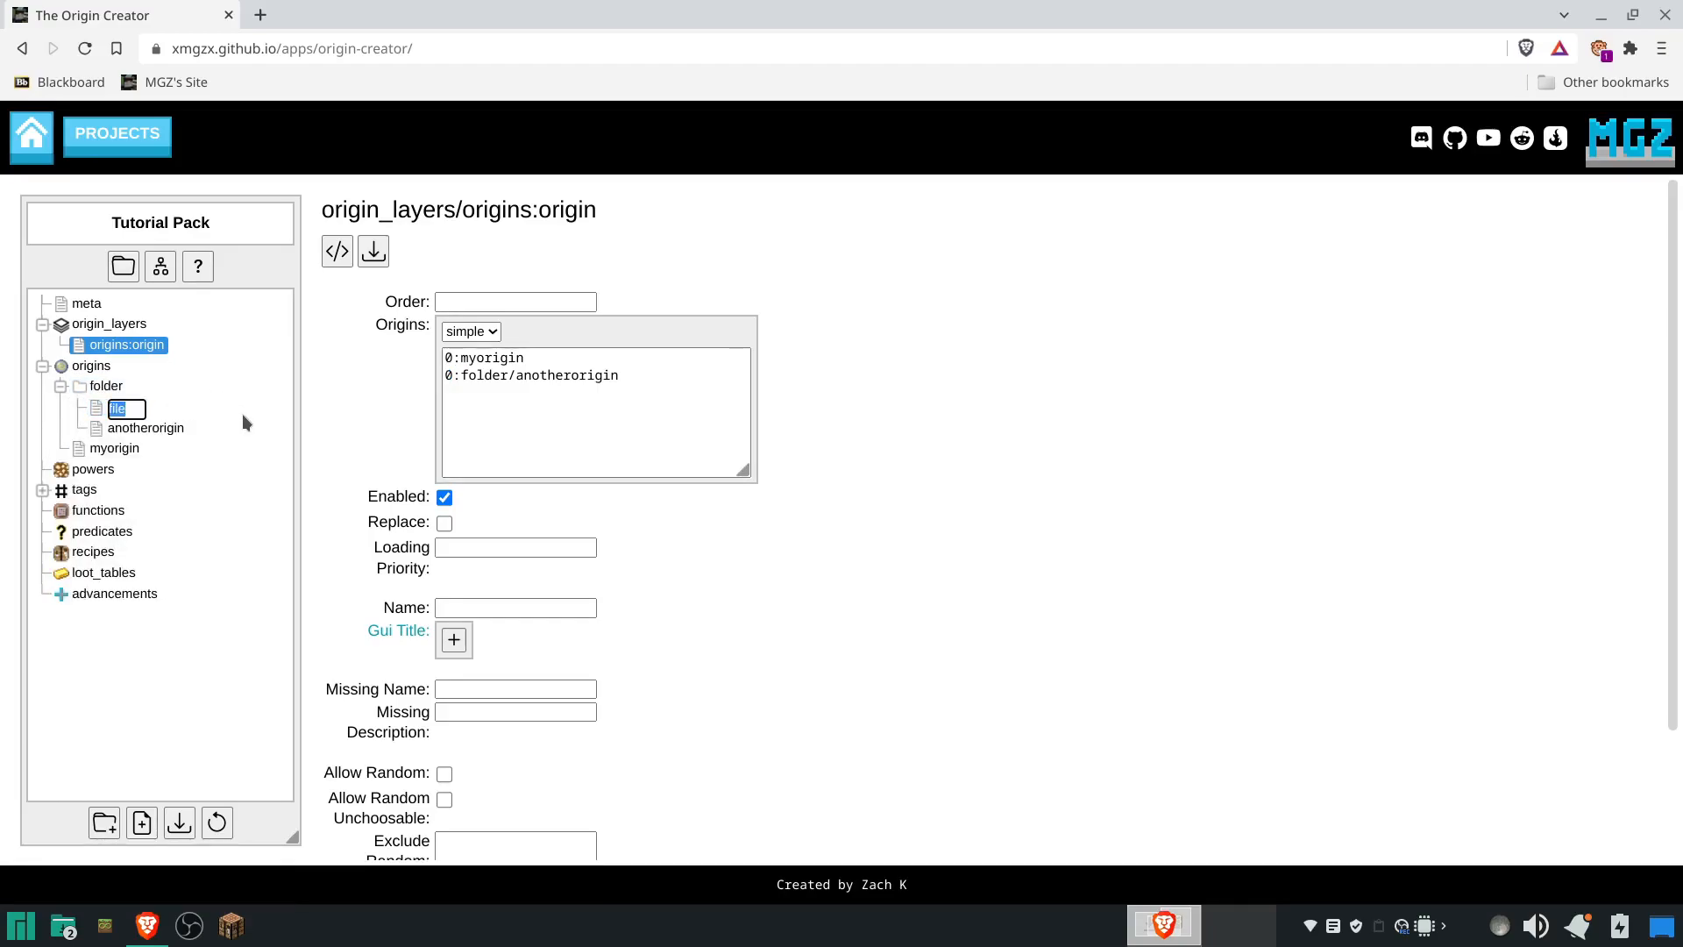
type("customnamespace")
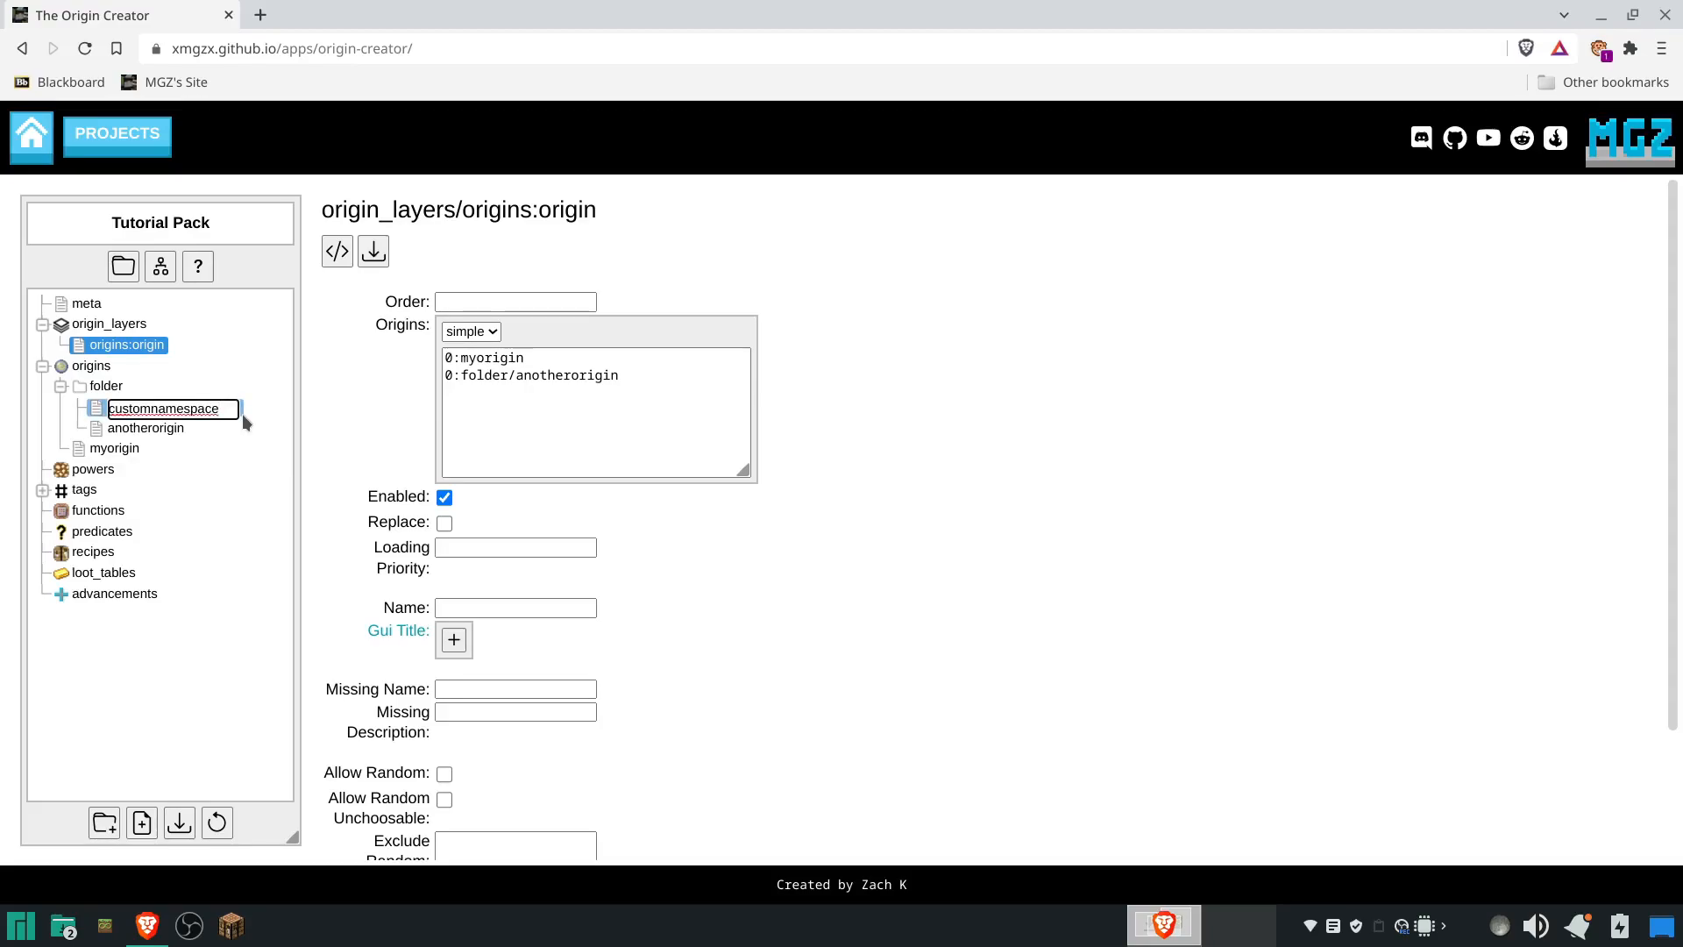
type(":thirdorigin")
key("Return")
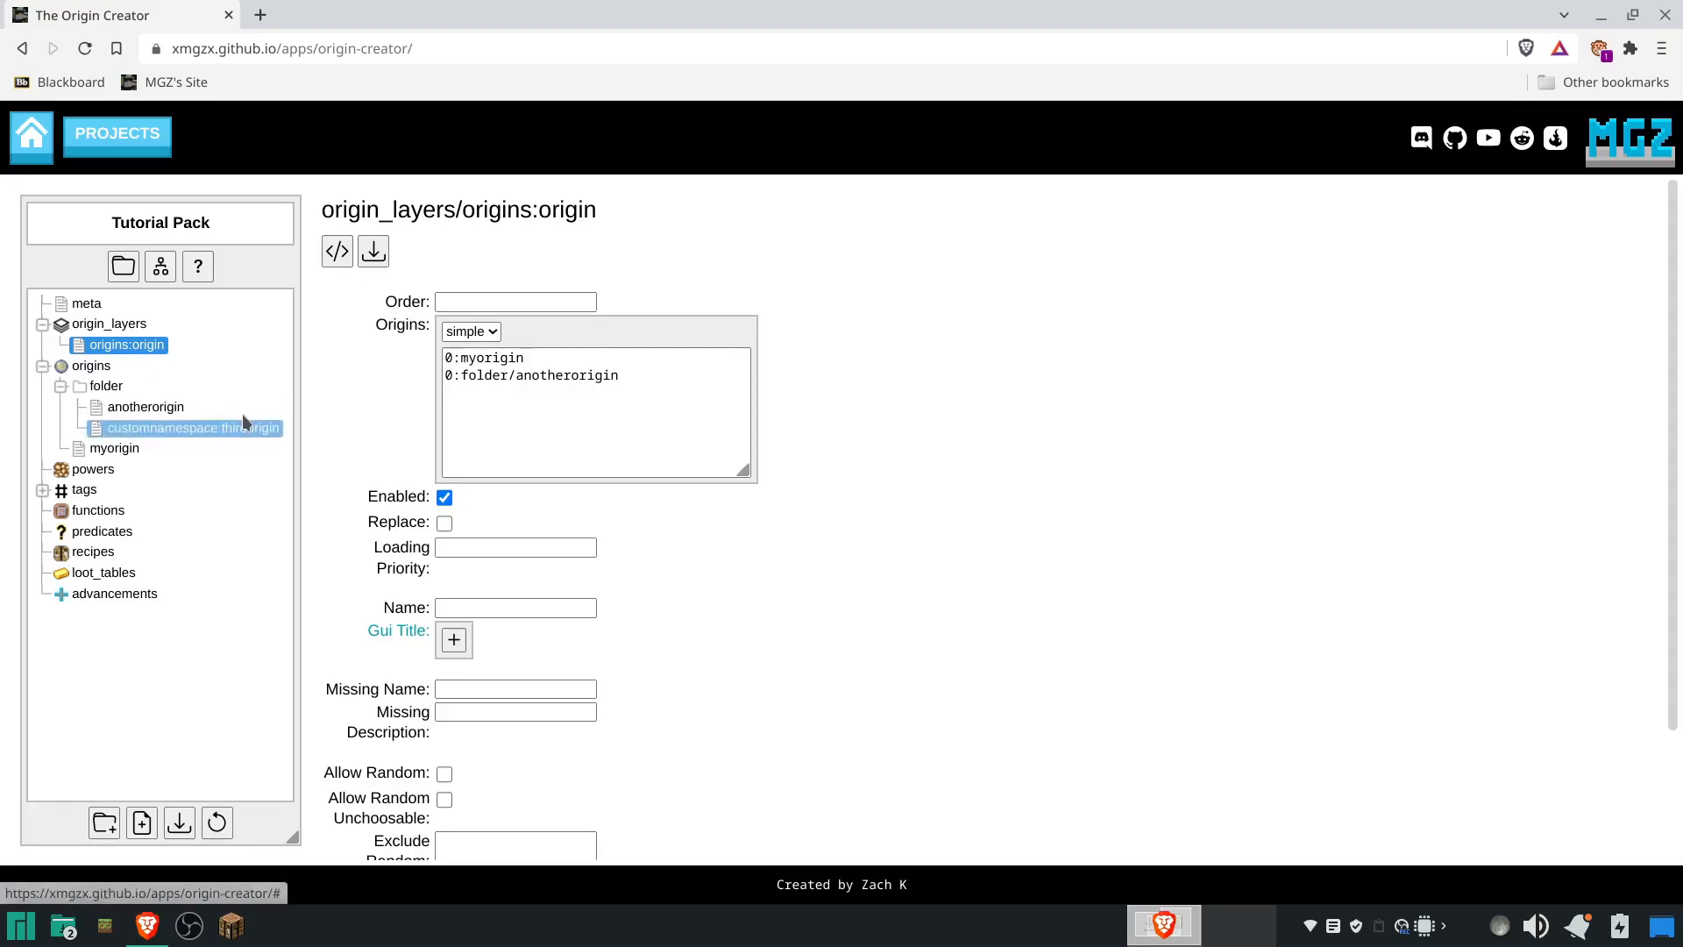
left_click_drag(292, 838, 322, 838)
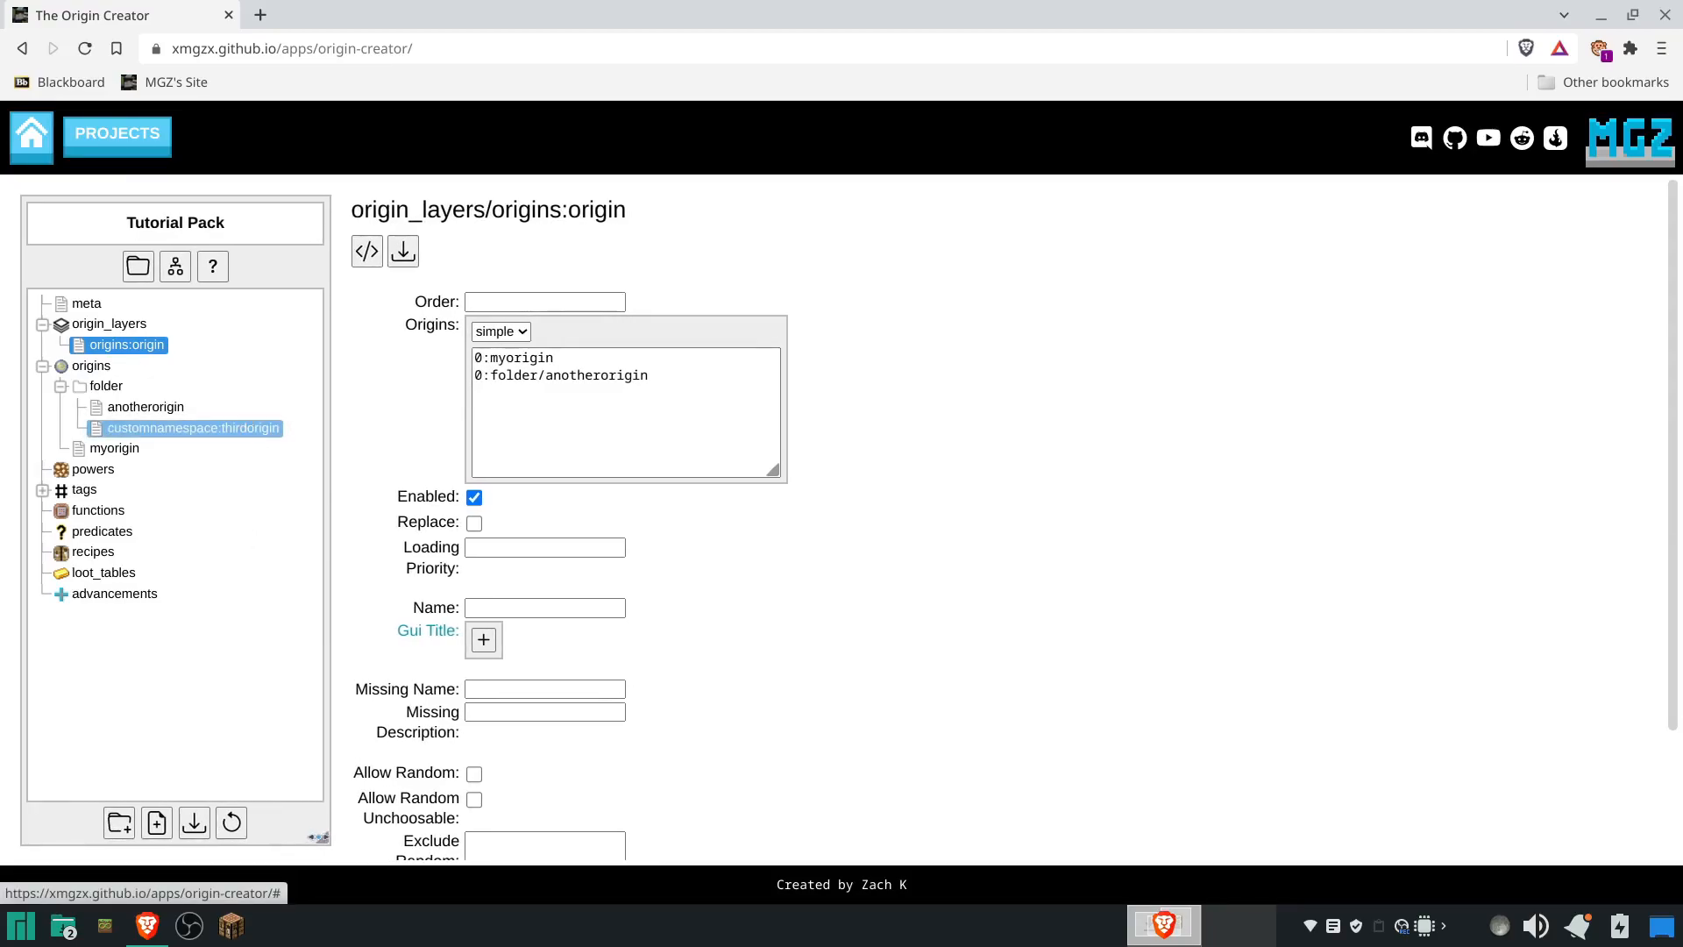
- Replace the second Origins entry with customnamespace:folder/thirdorigin
left_click_drag(127, 428, 126, 434)
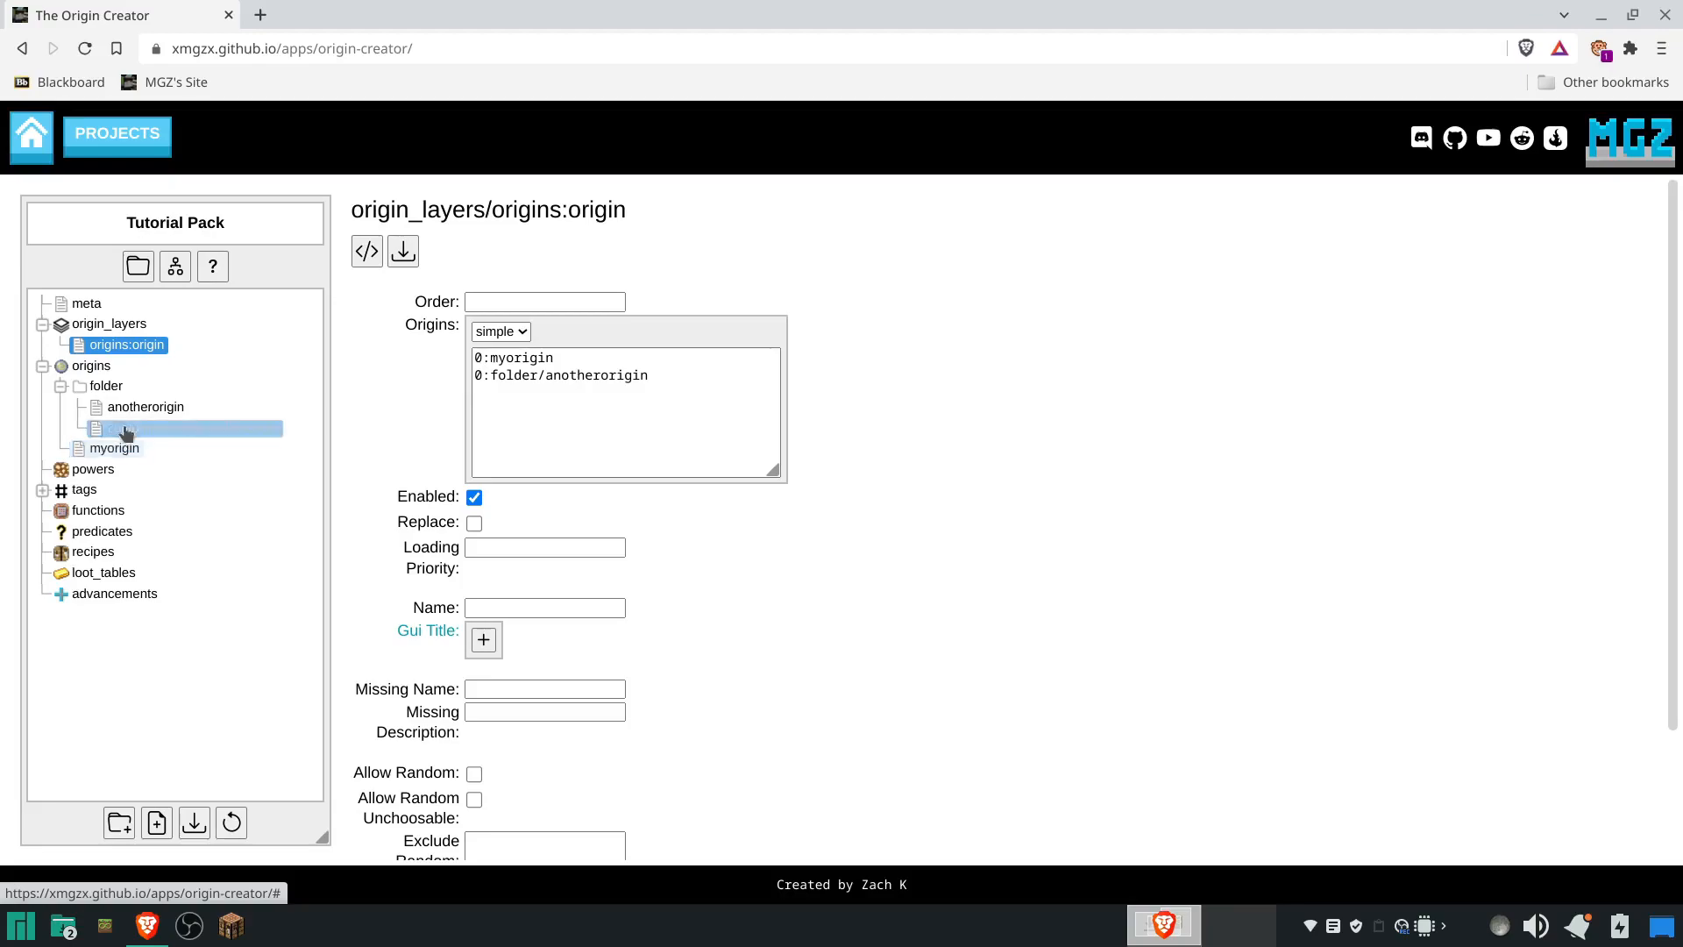
left_click(652, 372)
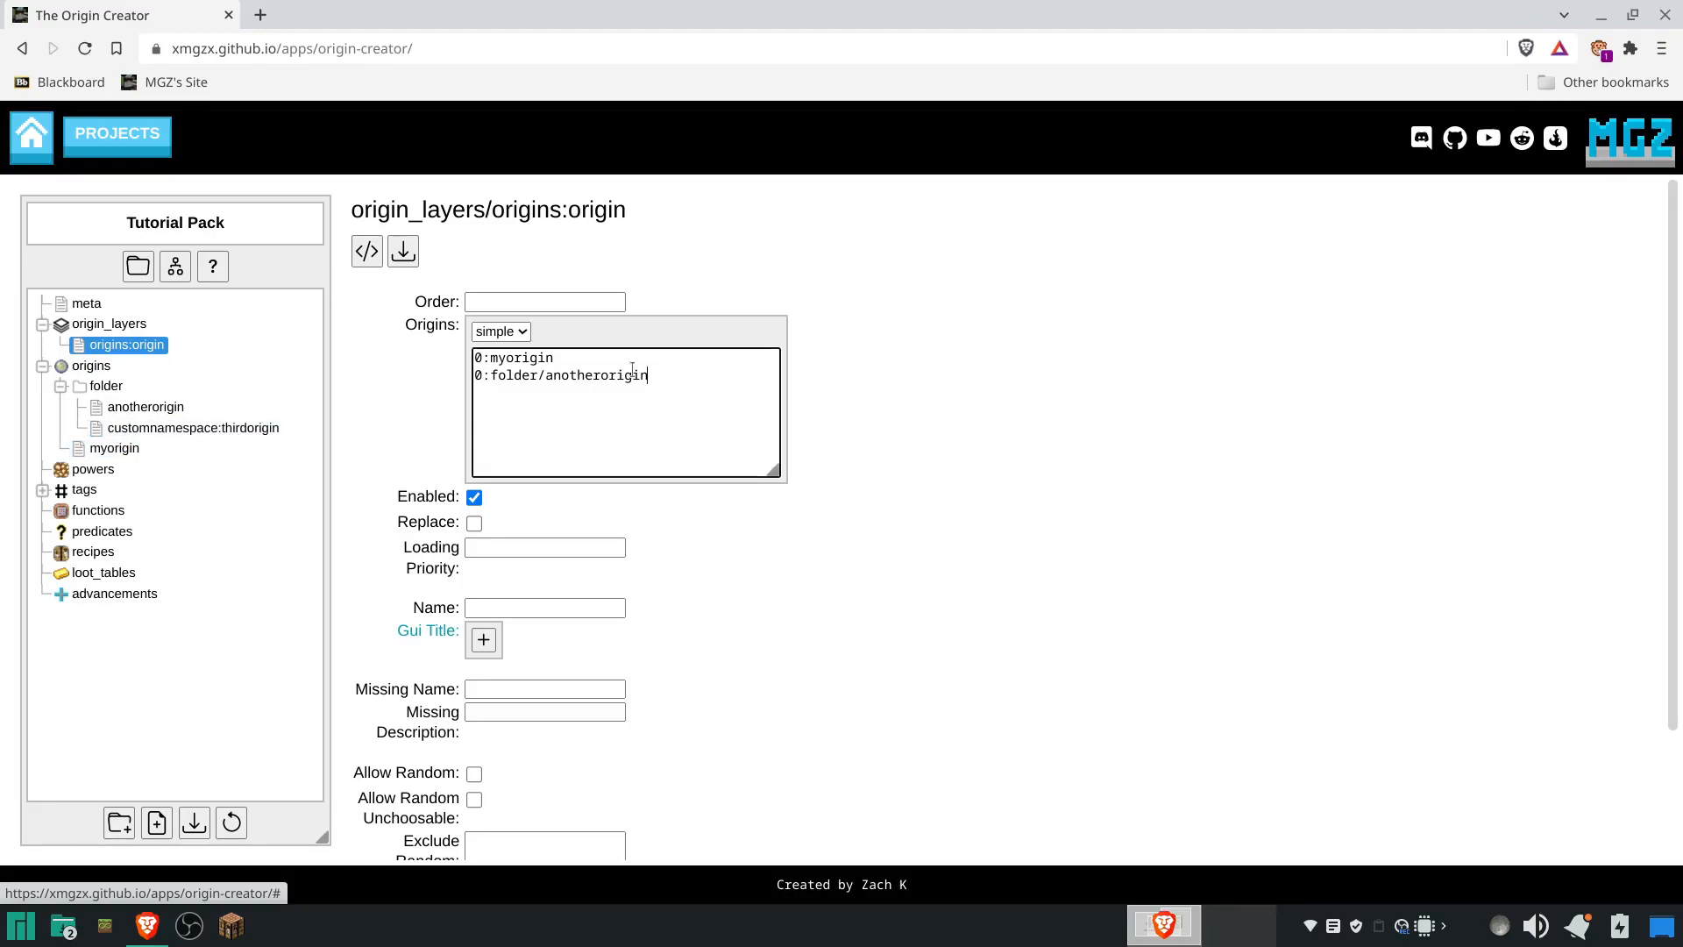
left_click_drag(652, 371, 423, 374)
type("customnamespace:fol")
key("BackSpace")
key("BackSpace")
type("older/thirdorigin")
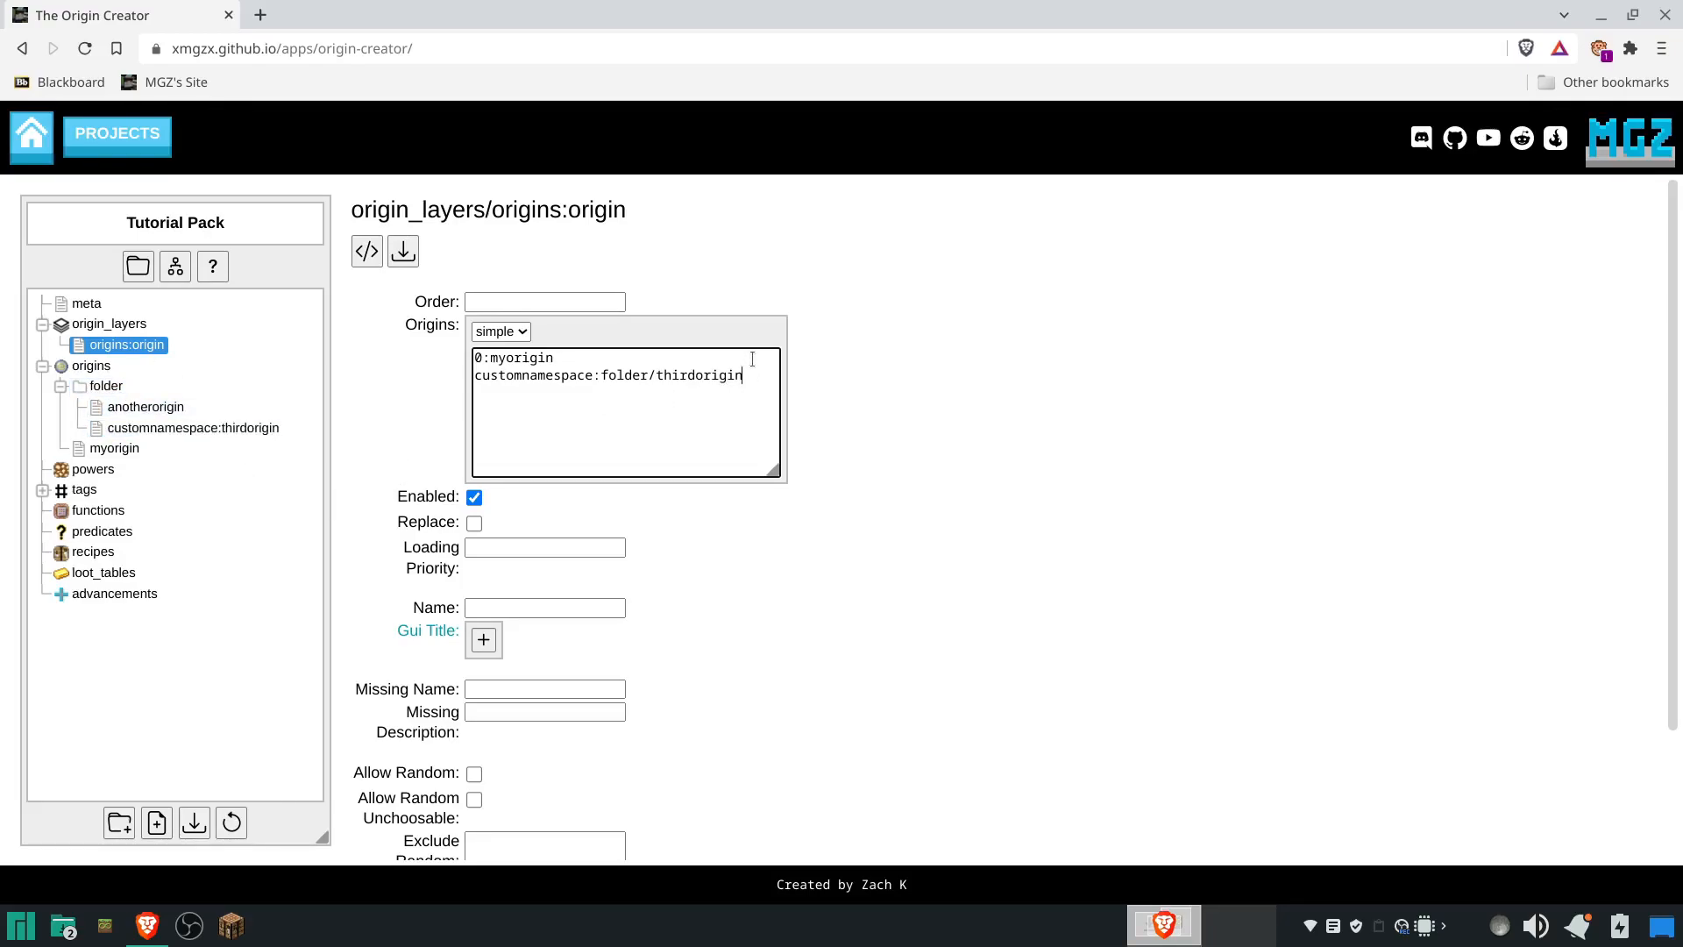
- Remove the second Origins entry so only 0:myorigin stays listed, and delete the folder subfolder under origins
key("ctrl+a")
left_click_drag(745, 375, 766, 355)
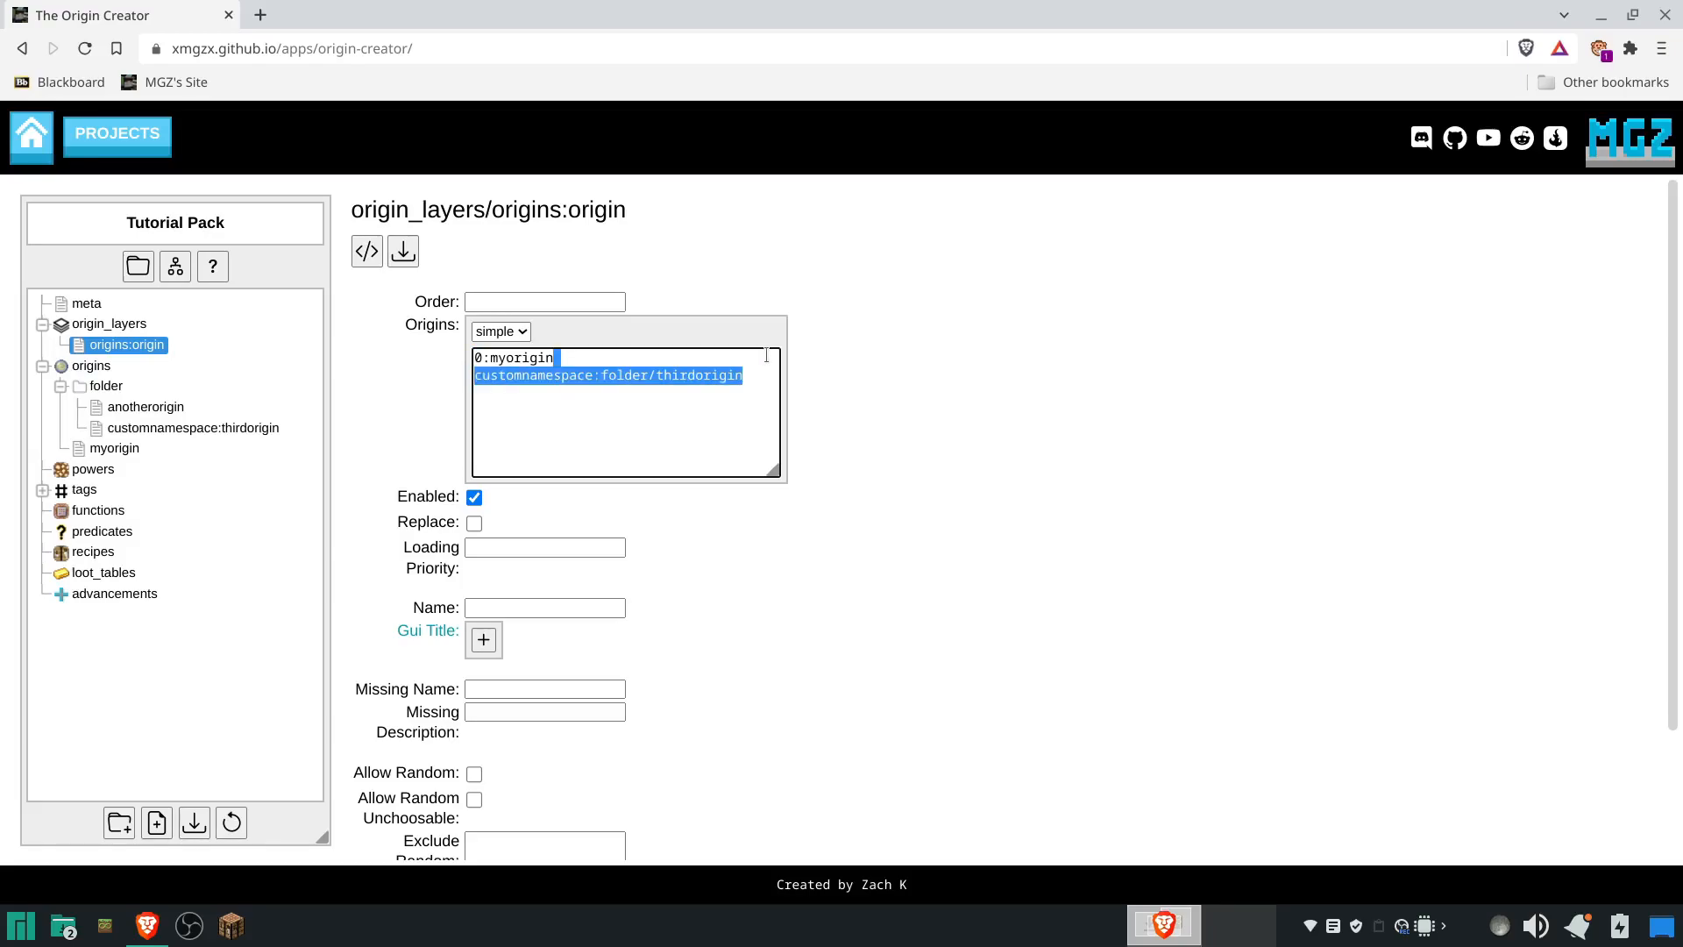
key("BackSpace")
right_click(72, 398)
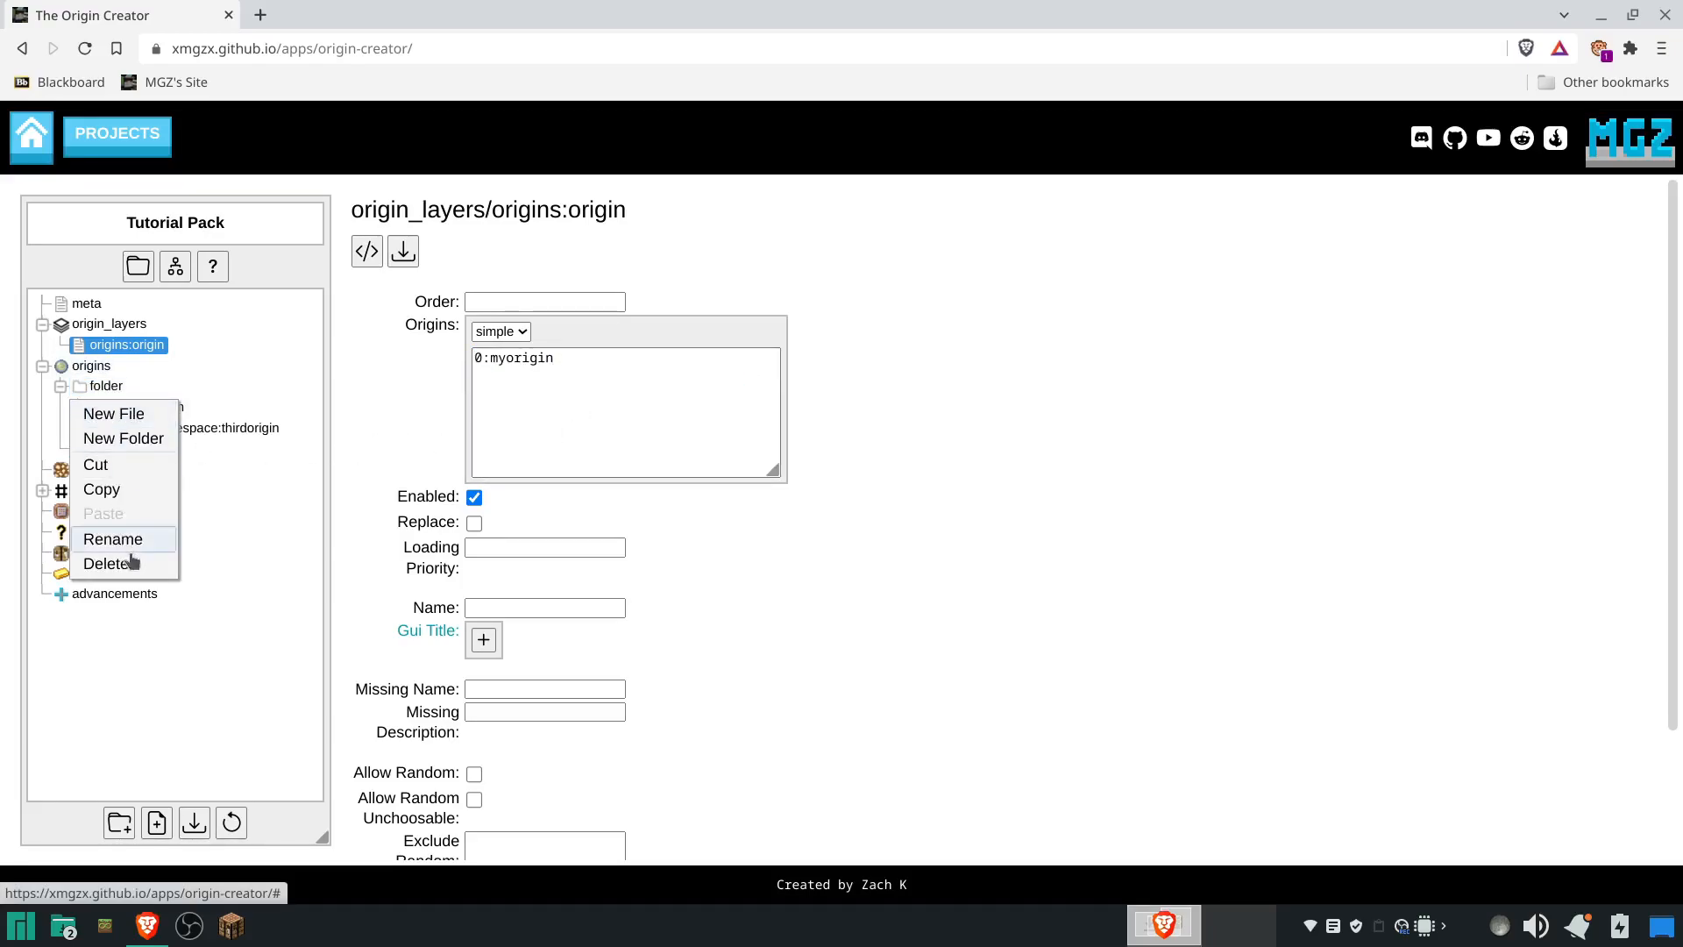
left_click(106, 564)
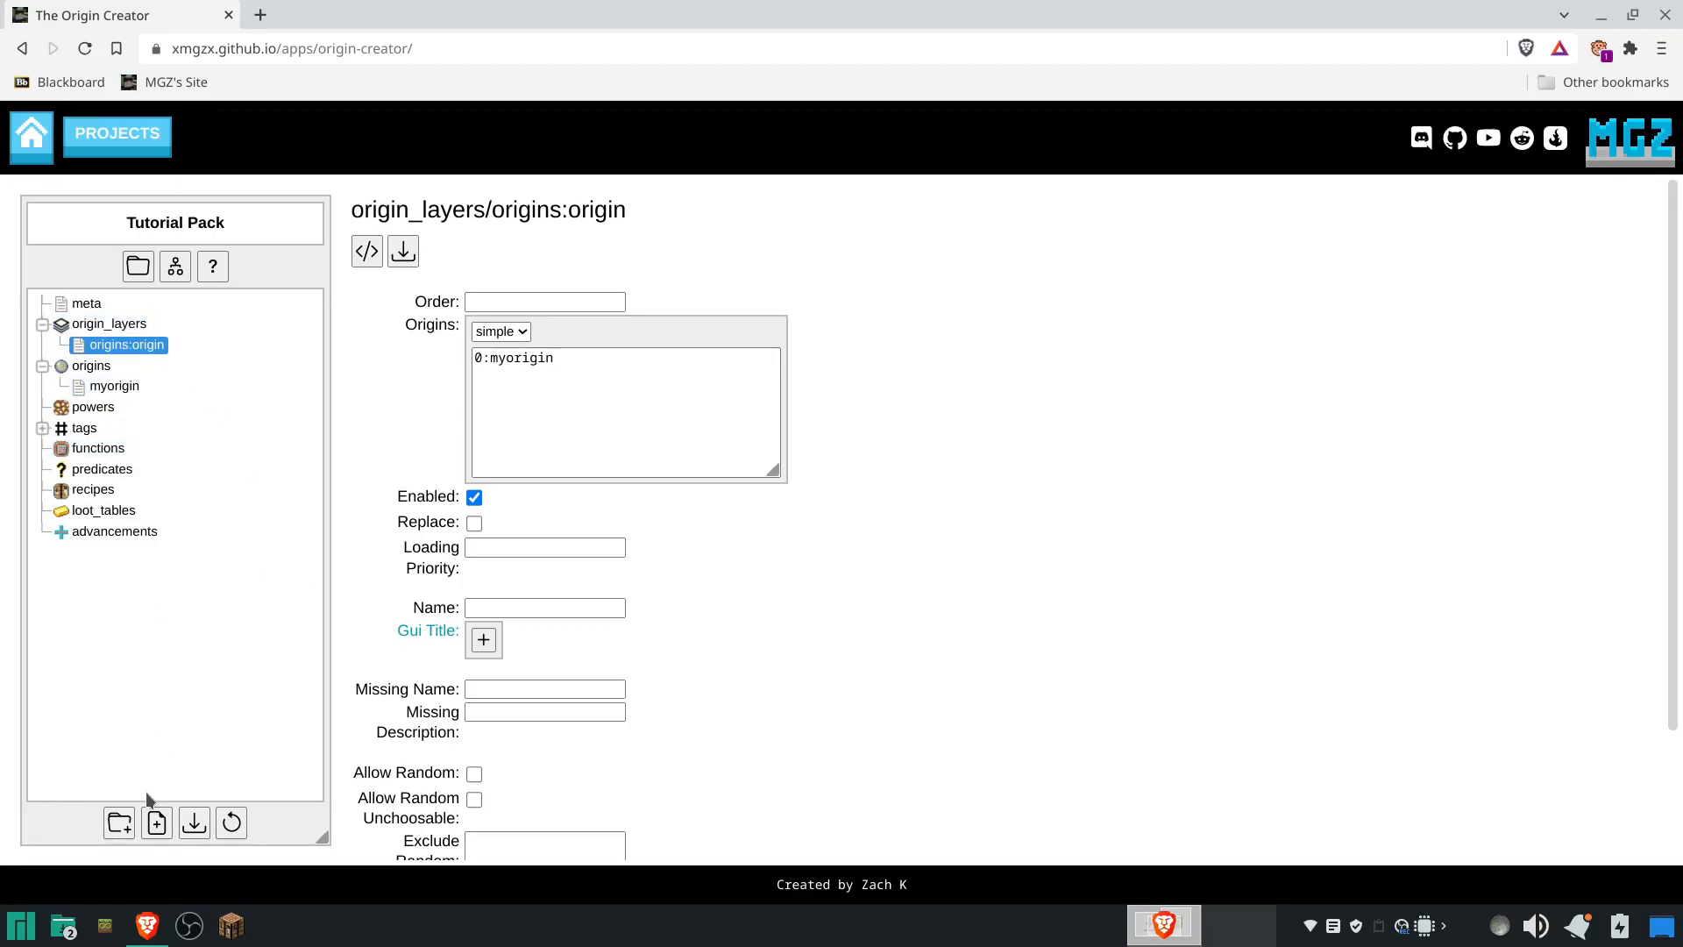
- Export the pack as a Datapack and save it as Tutorial Pack.zip in the Downloads folder
left_click(198, 824)
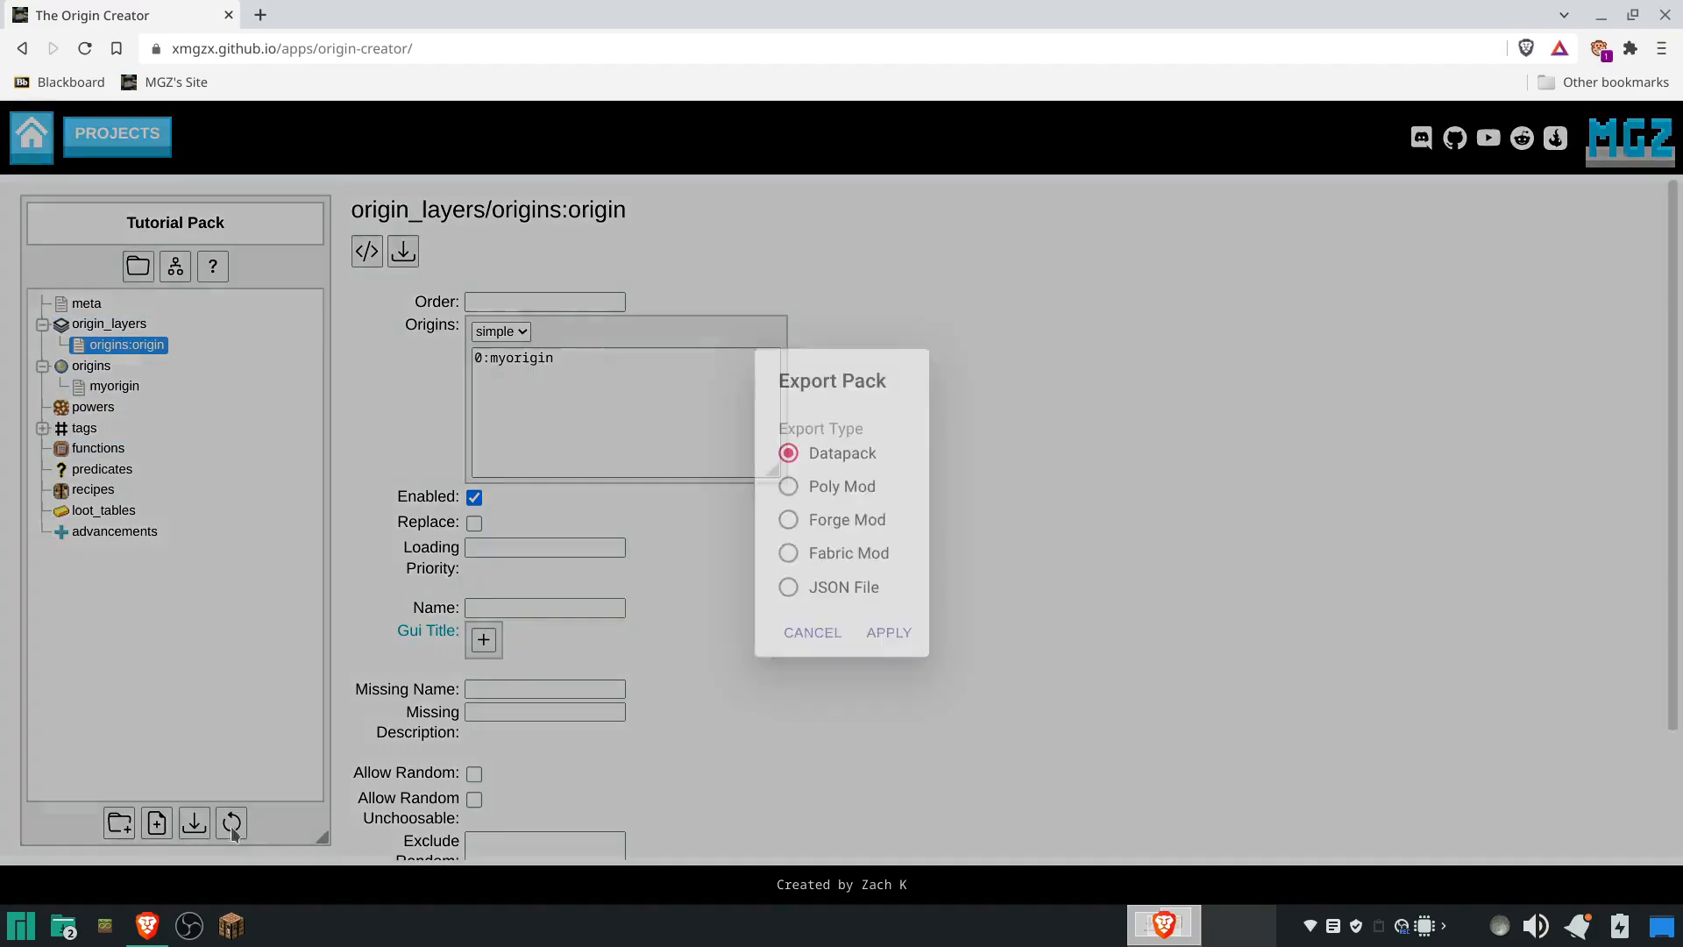
left_click(903, 640)
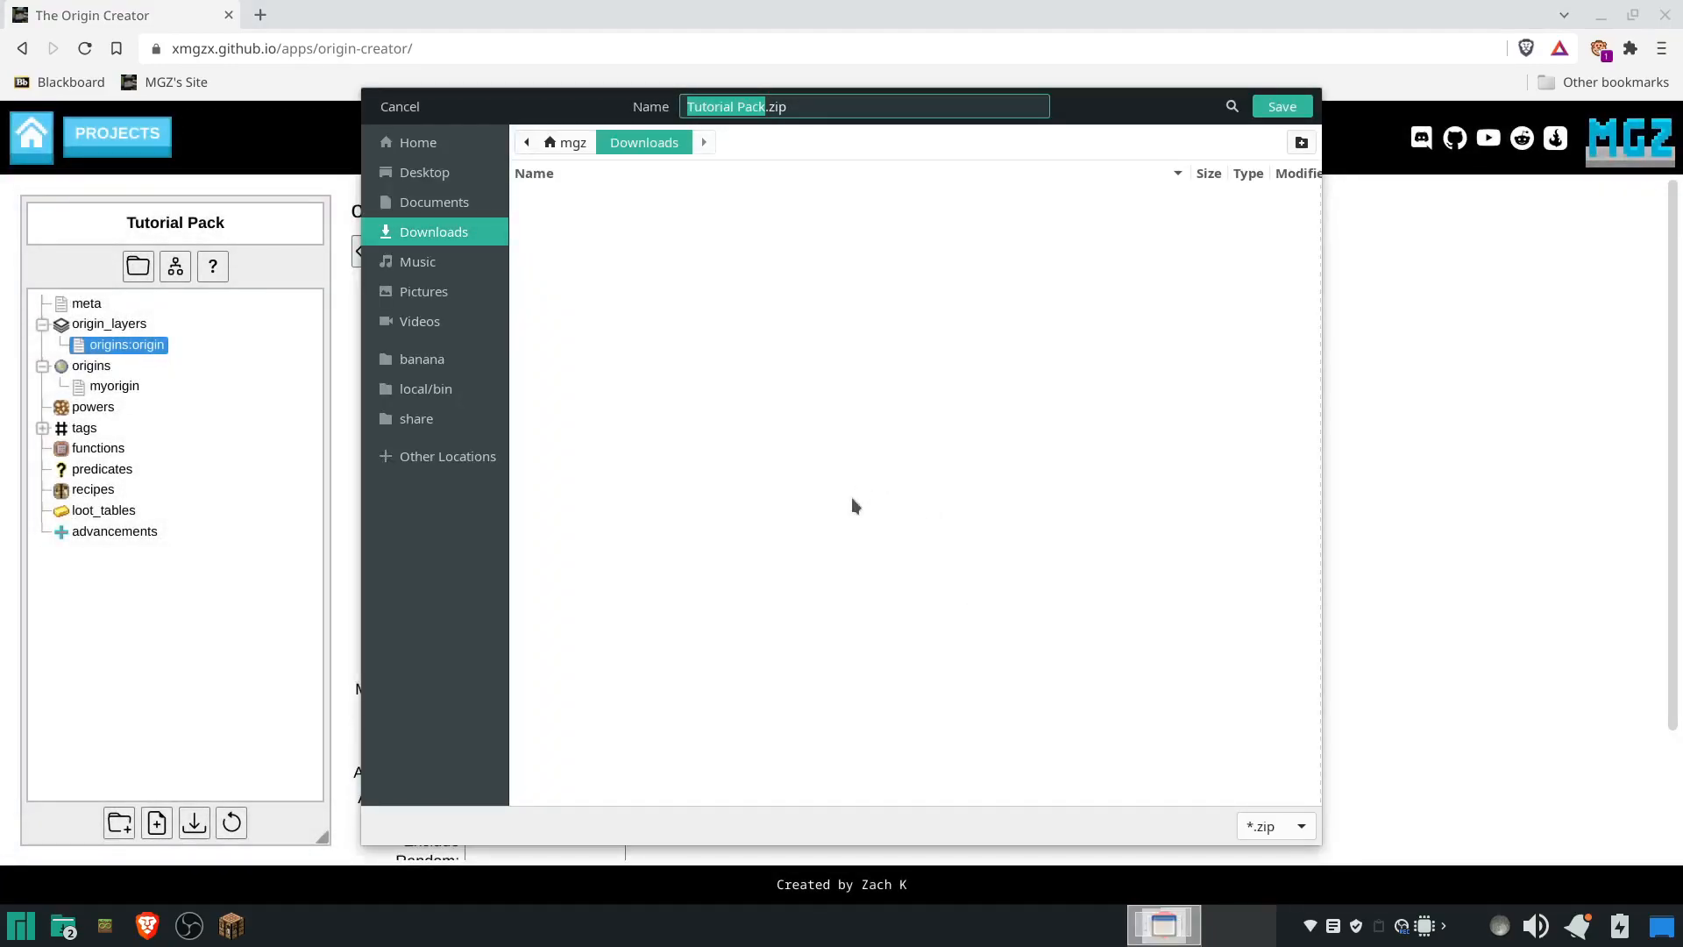
left_click(1282, 106)
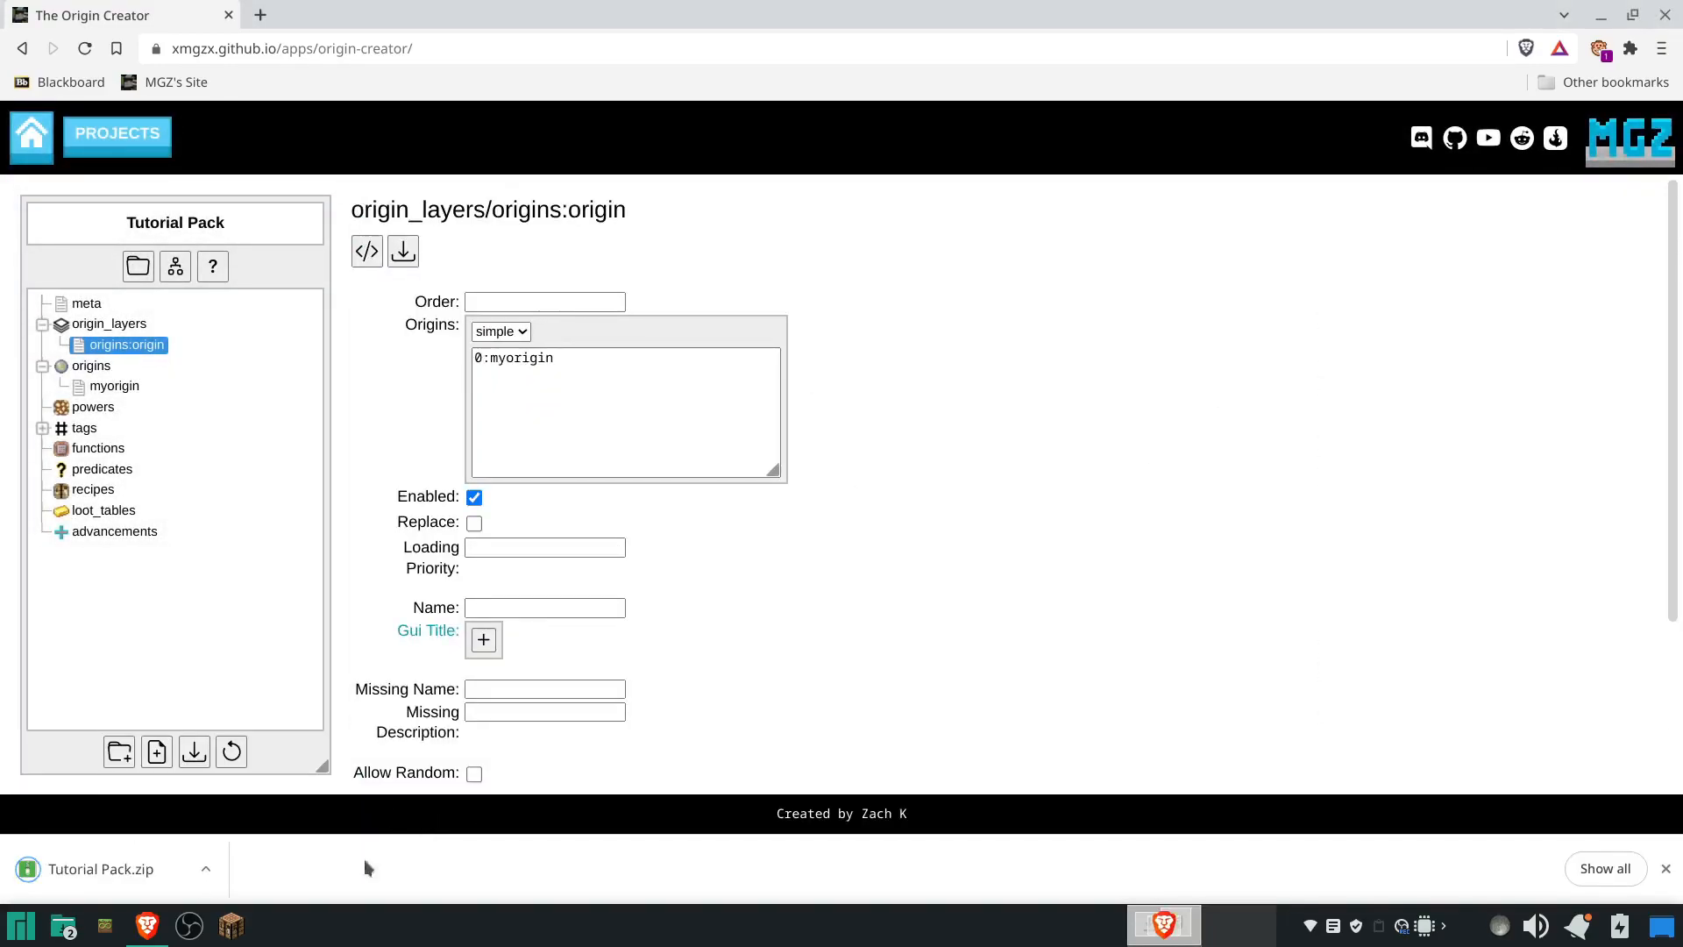
- Move Tutorial Pack.zip from the Downloads folder into the datapacks folder of the New World save
right_click(63, 925)
left_click(147, 857)
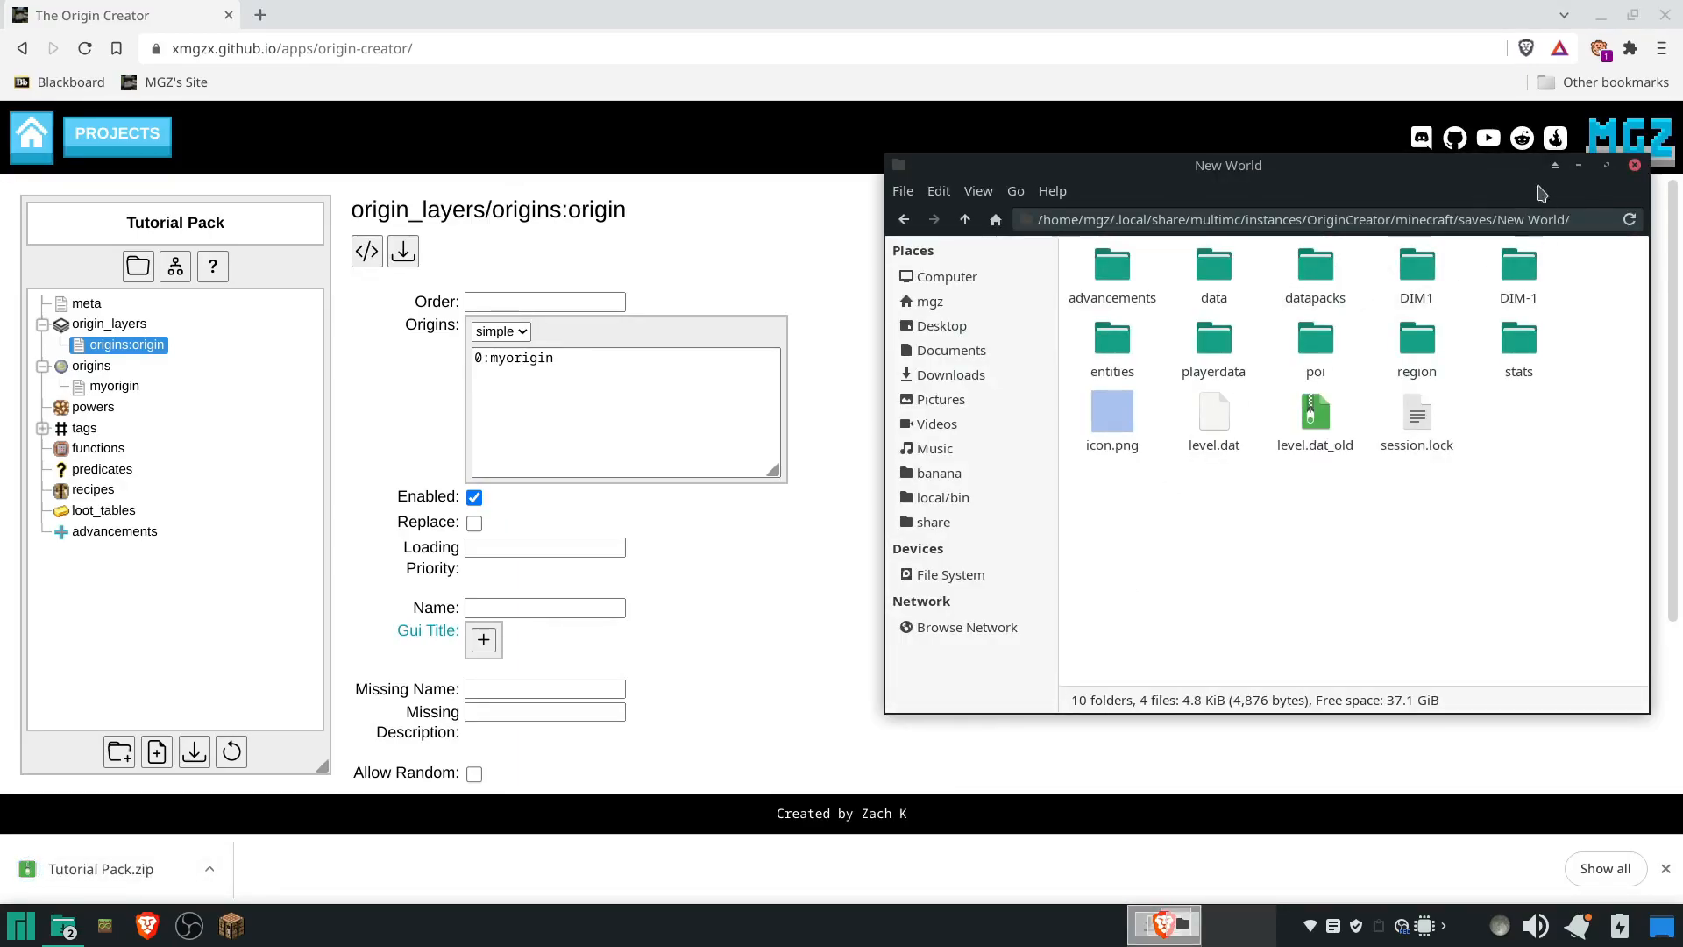
double_click(1313, 270)
left_click(63, 926)
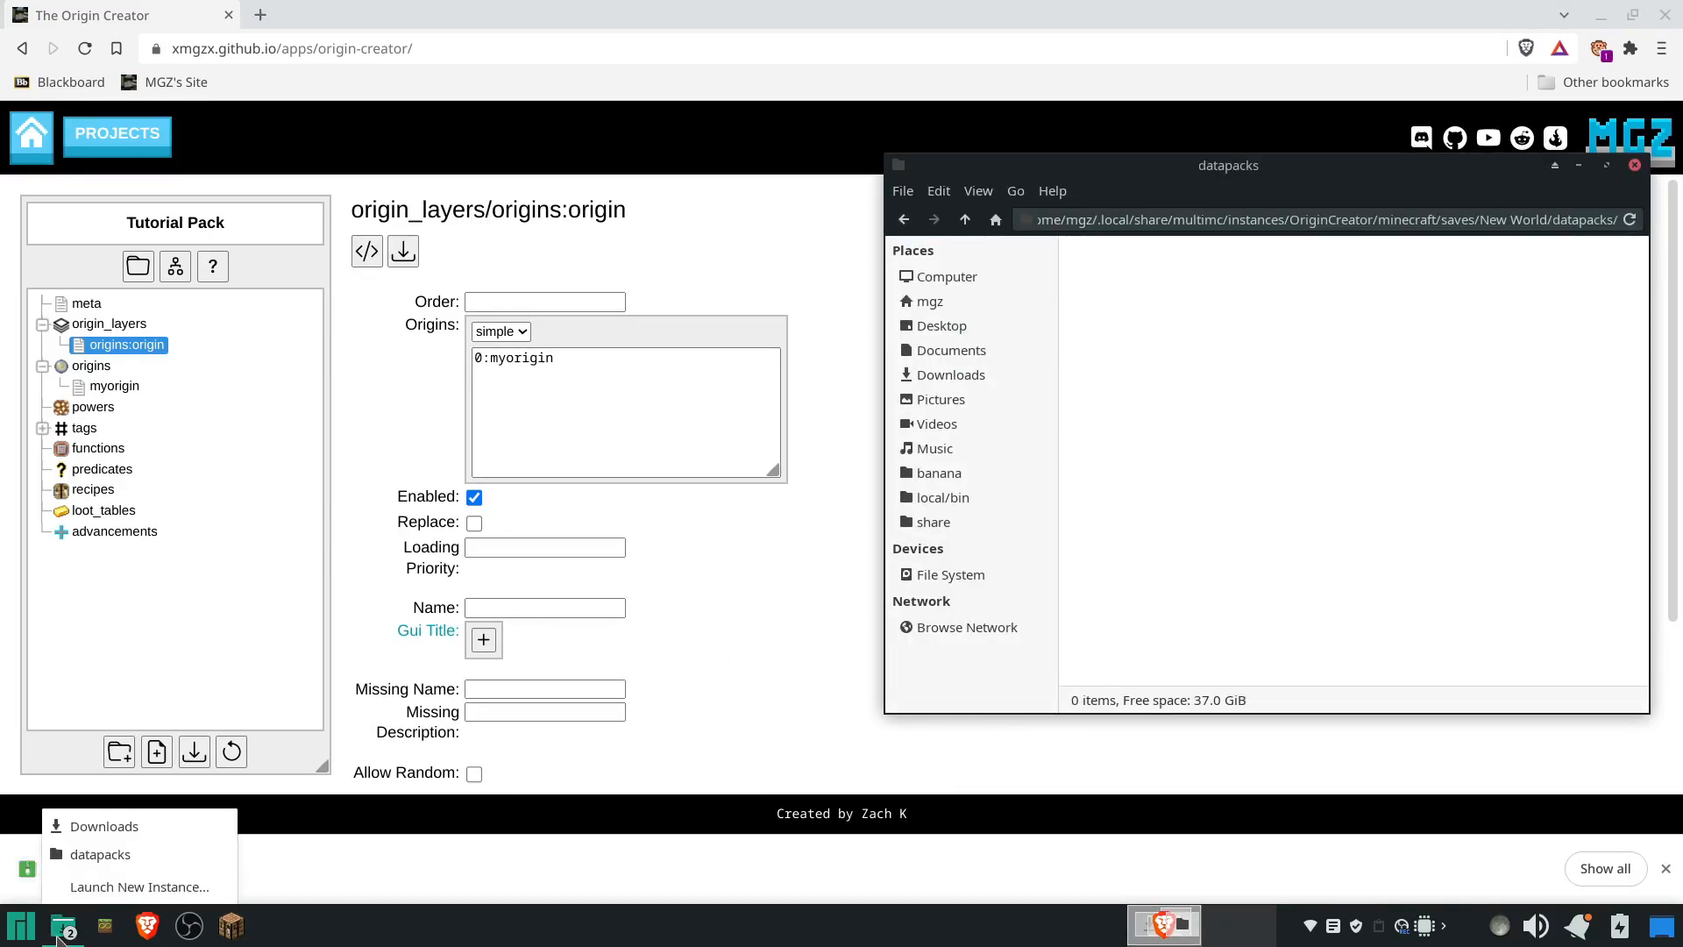
left_click(122, 824)
left_click_drag(395, 281, 1300, 372)
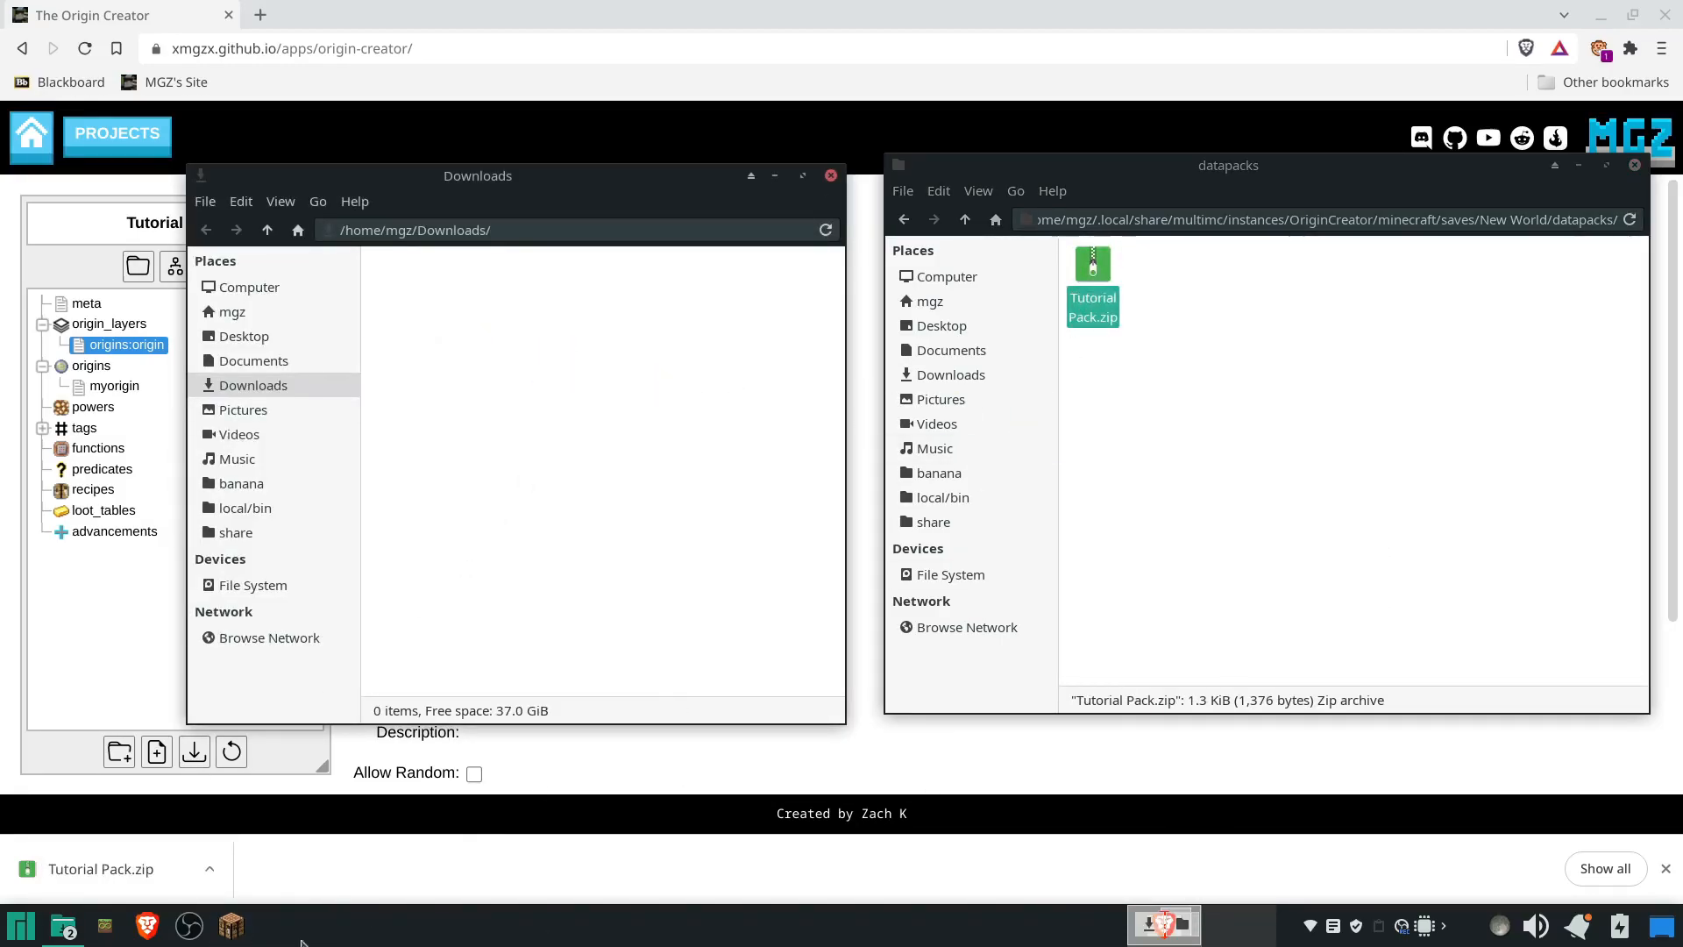
- Switch to Minecraft, resume the game and reload the world's datapacks with the /reload command
left_click(231, 926)
left_click(841, 399)
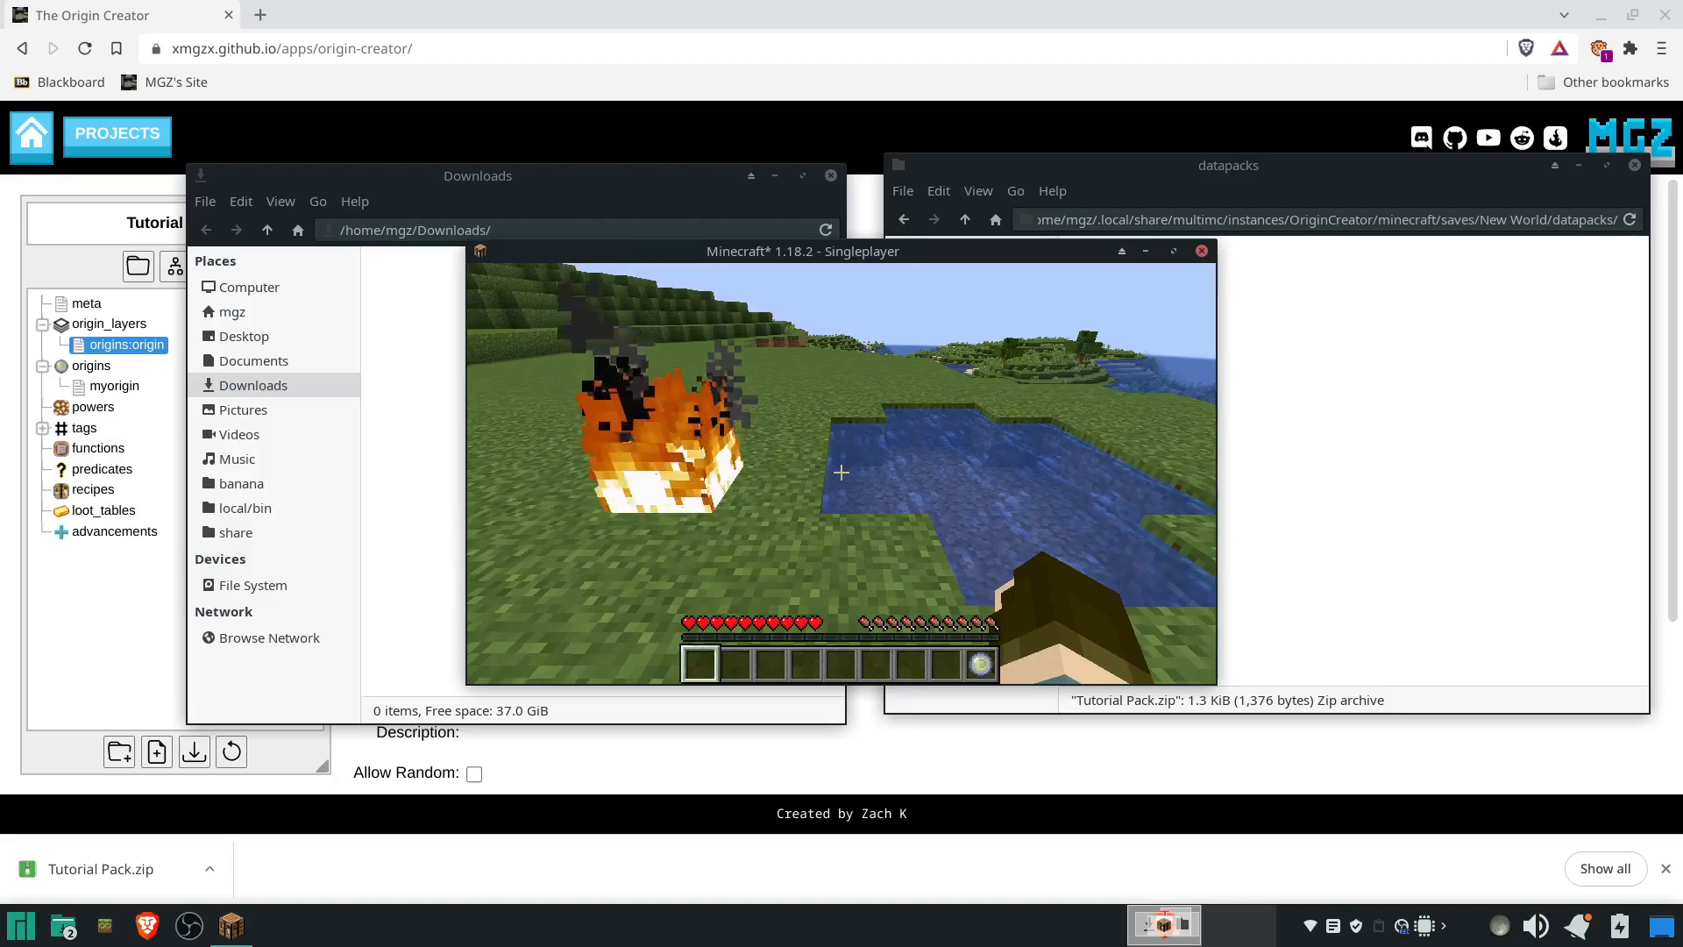
type("/reload")
key("Return")
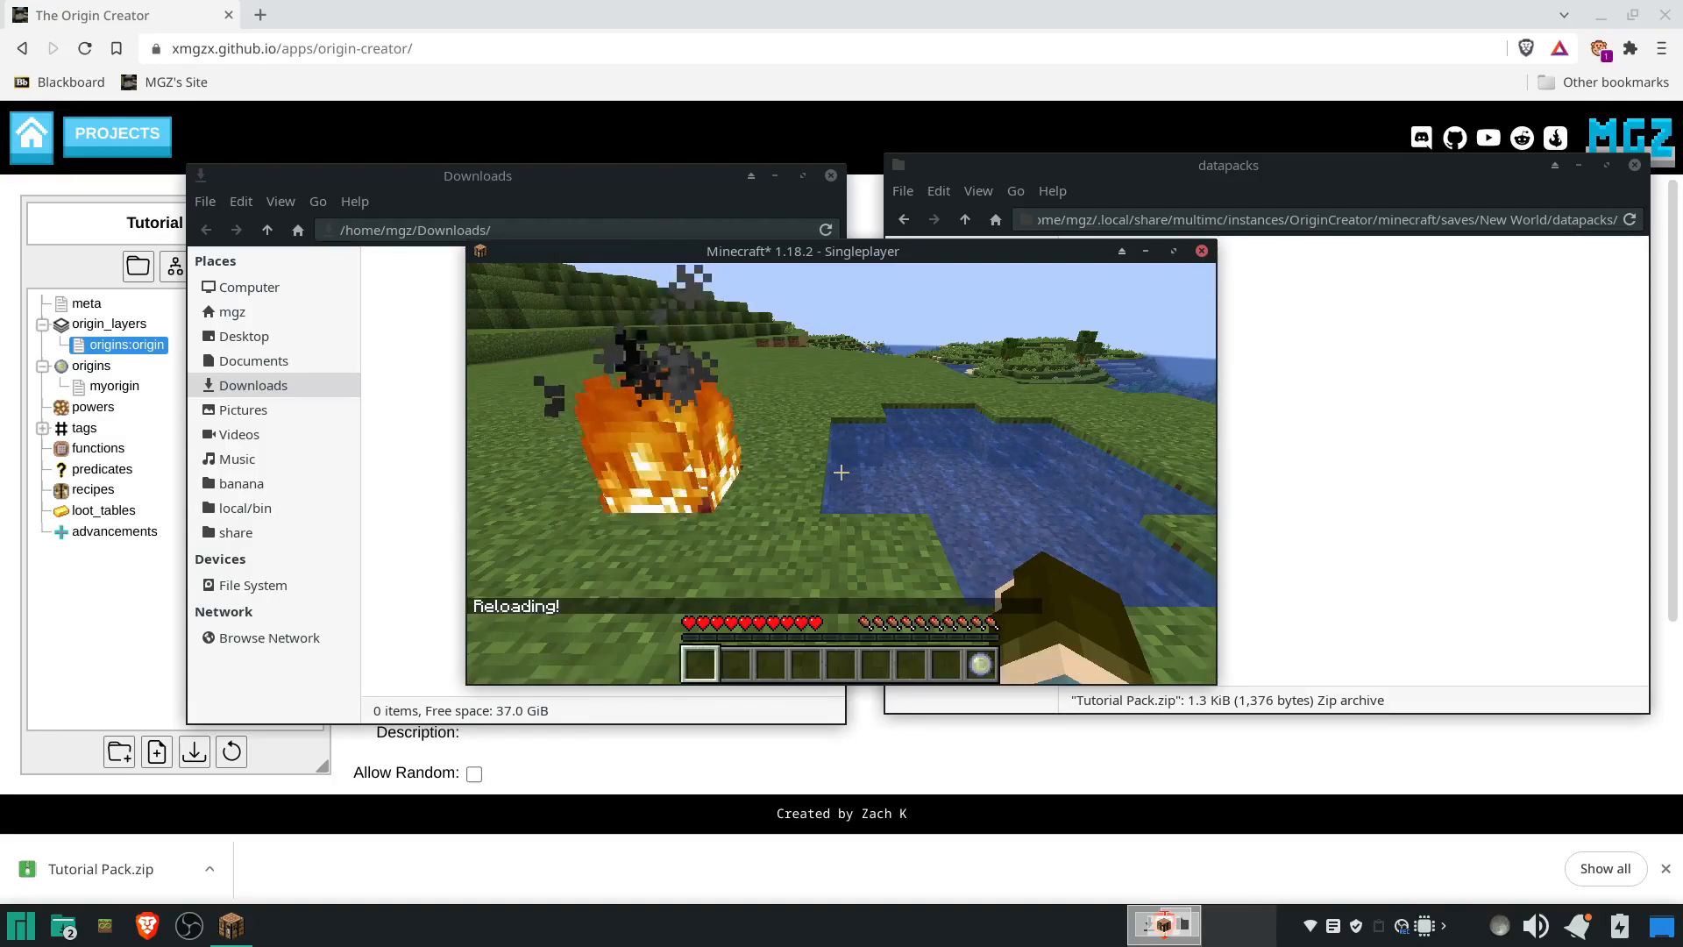
key("s")
key("w")
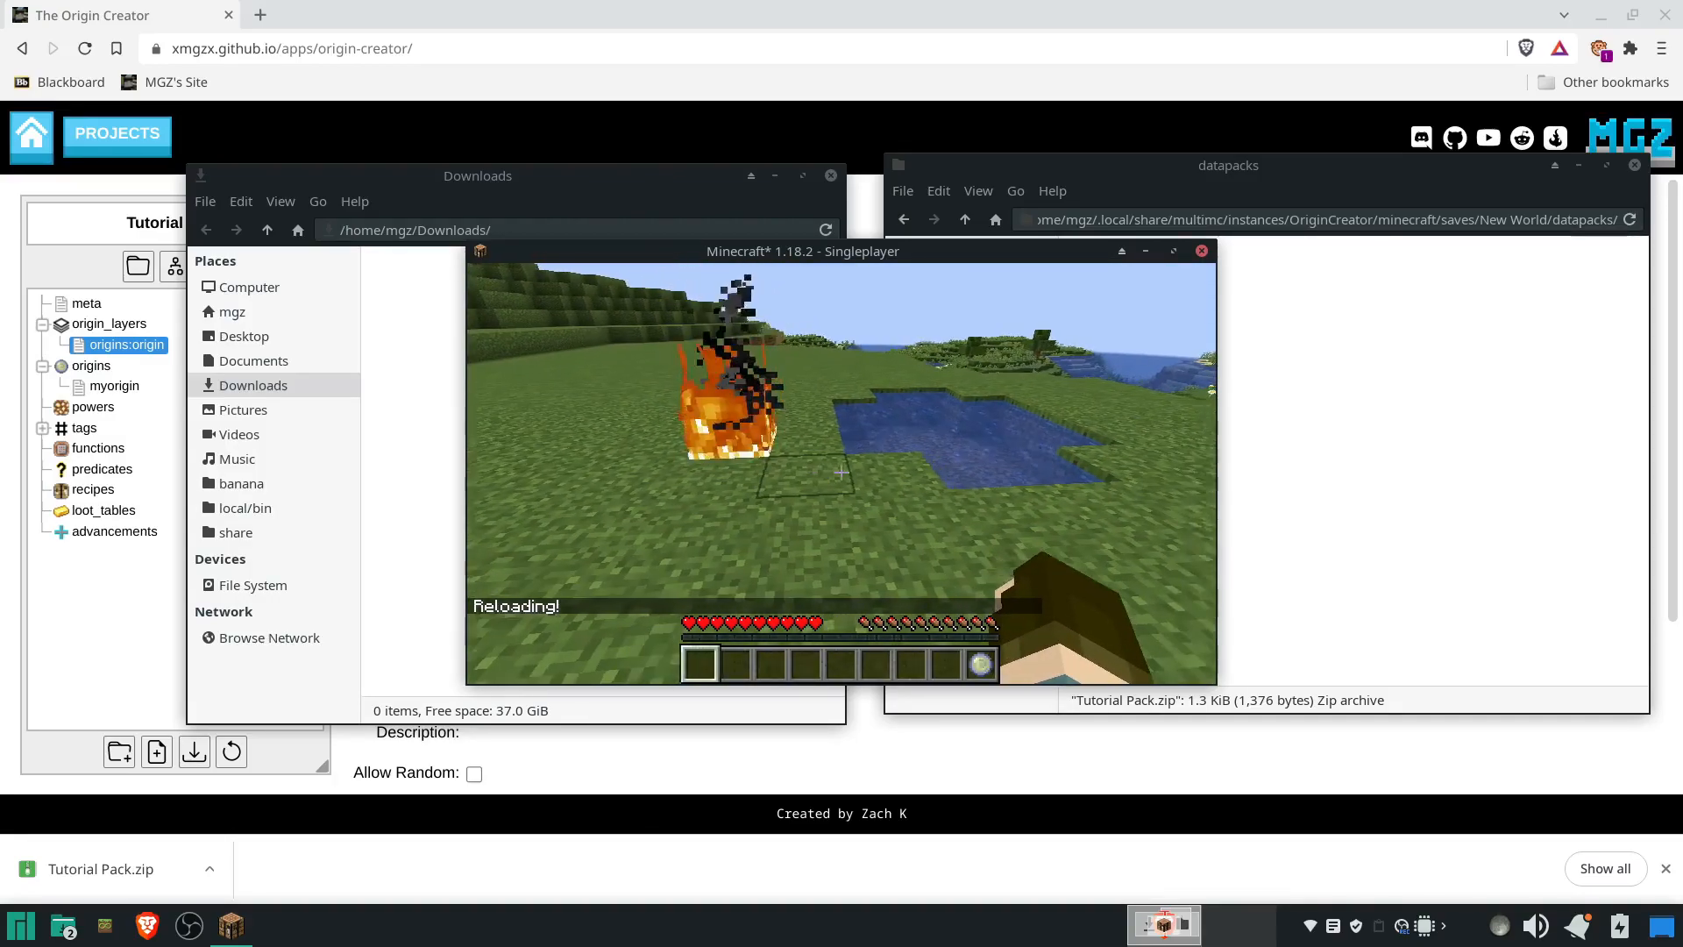
key("s")
key("w")
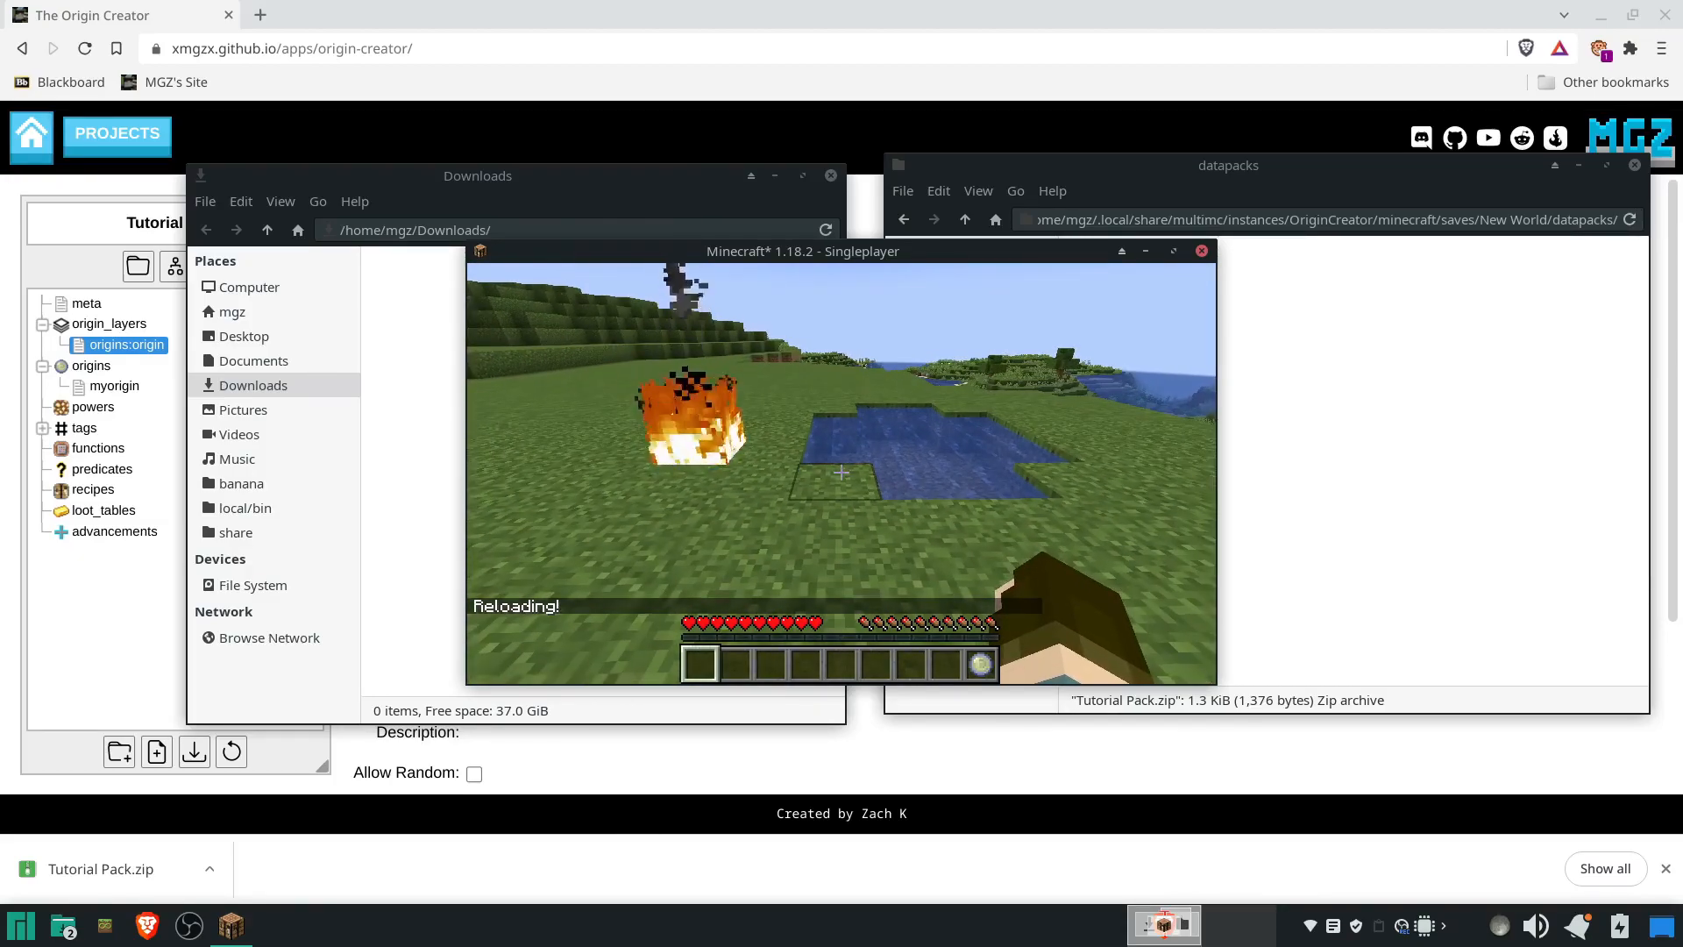
- Use the Orb of Origin from the last hotbar slot and choose My Origin as the player's origin
key("9")
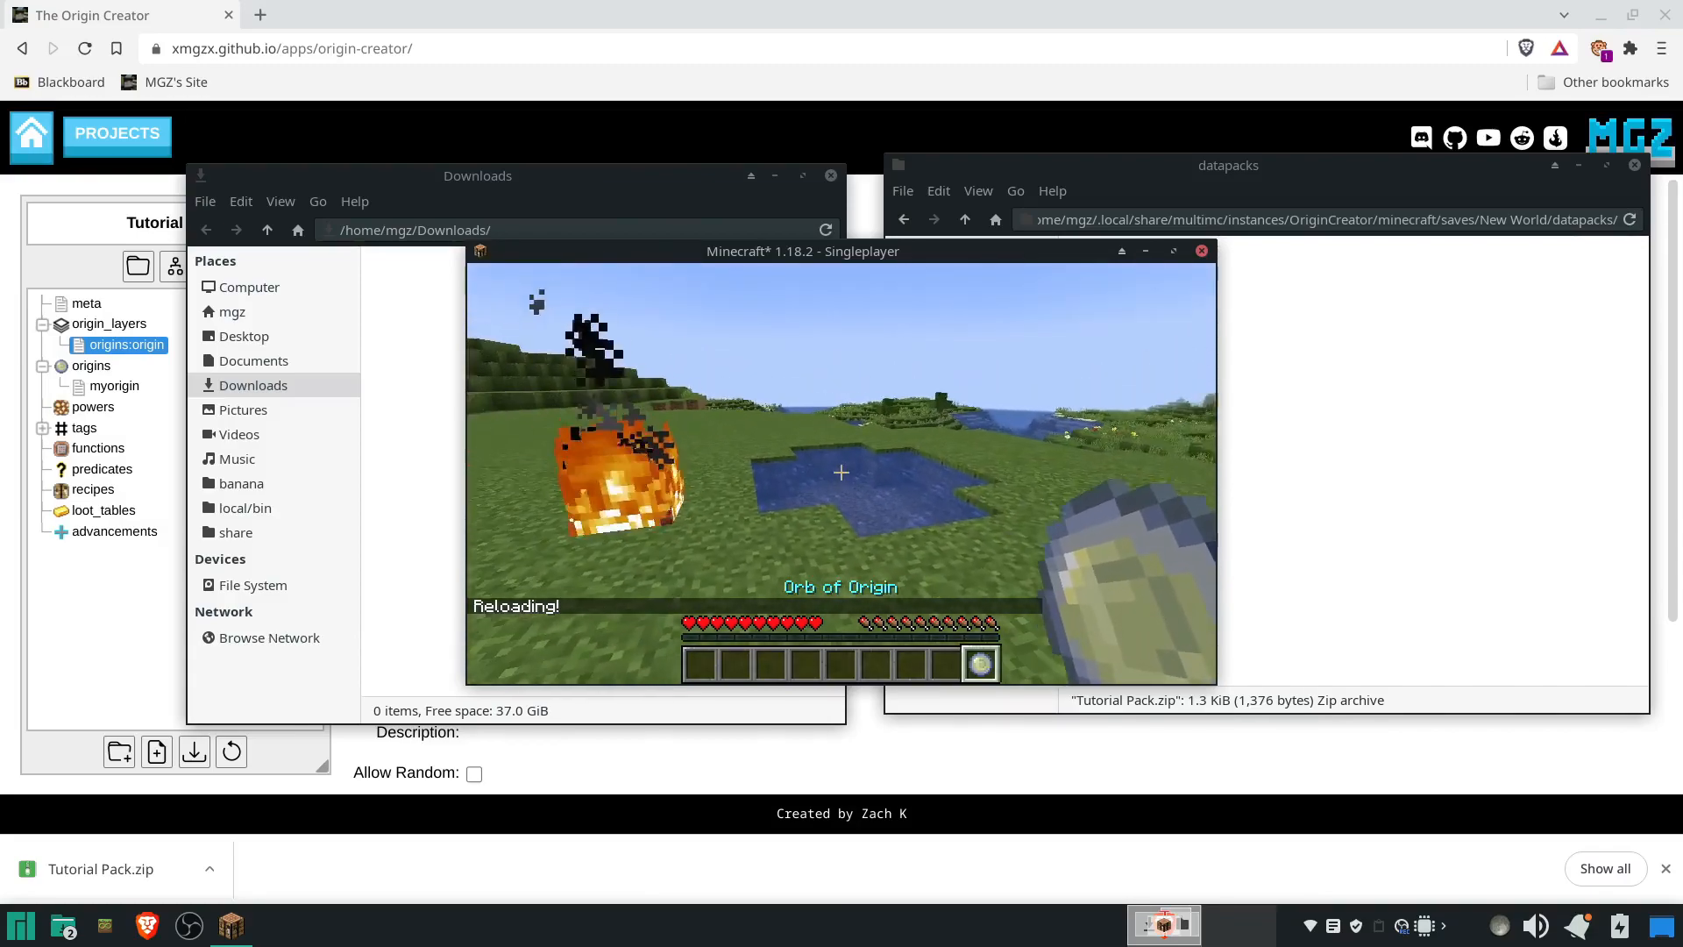
right_click(841, 472)
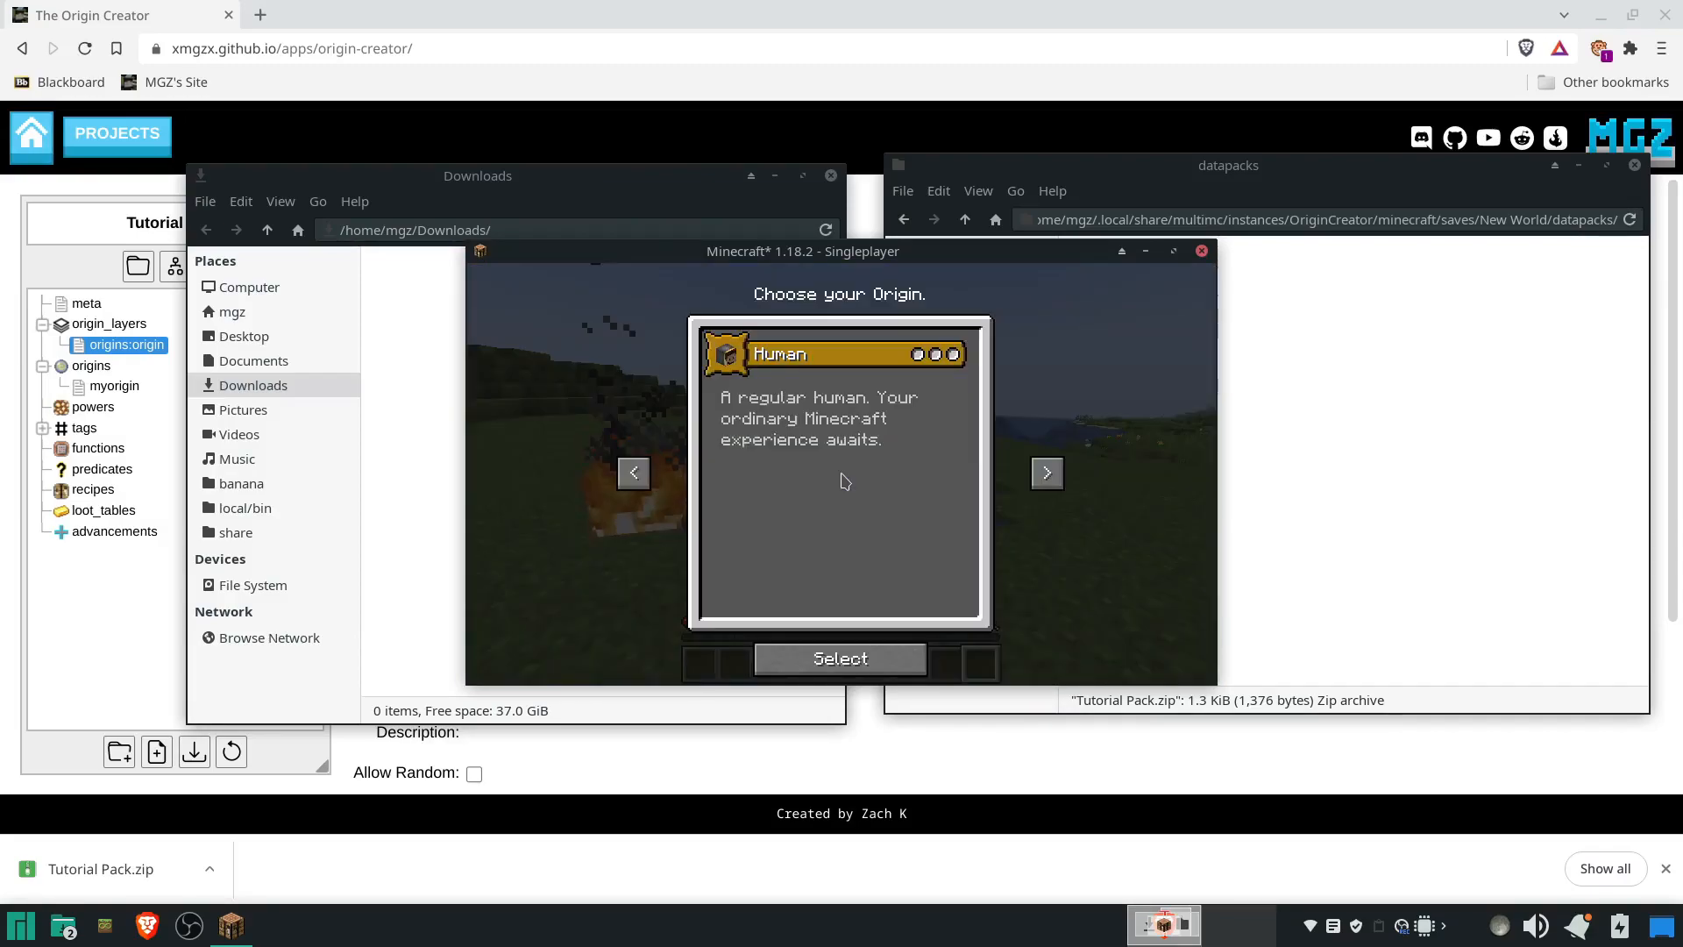
left_click(639, 478)
left_click(639, 478)
left_click(639, 478)
left_click(639, 479)
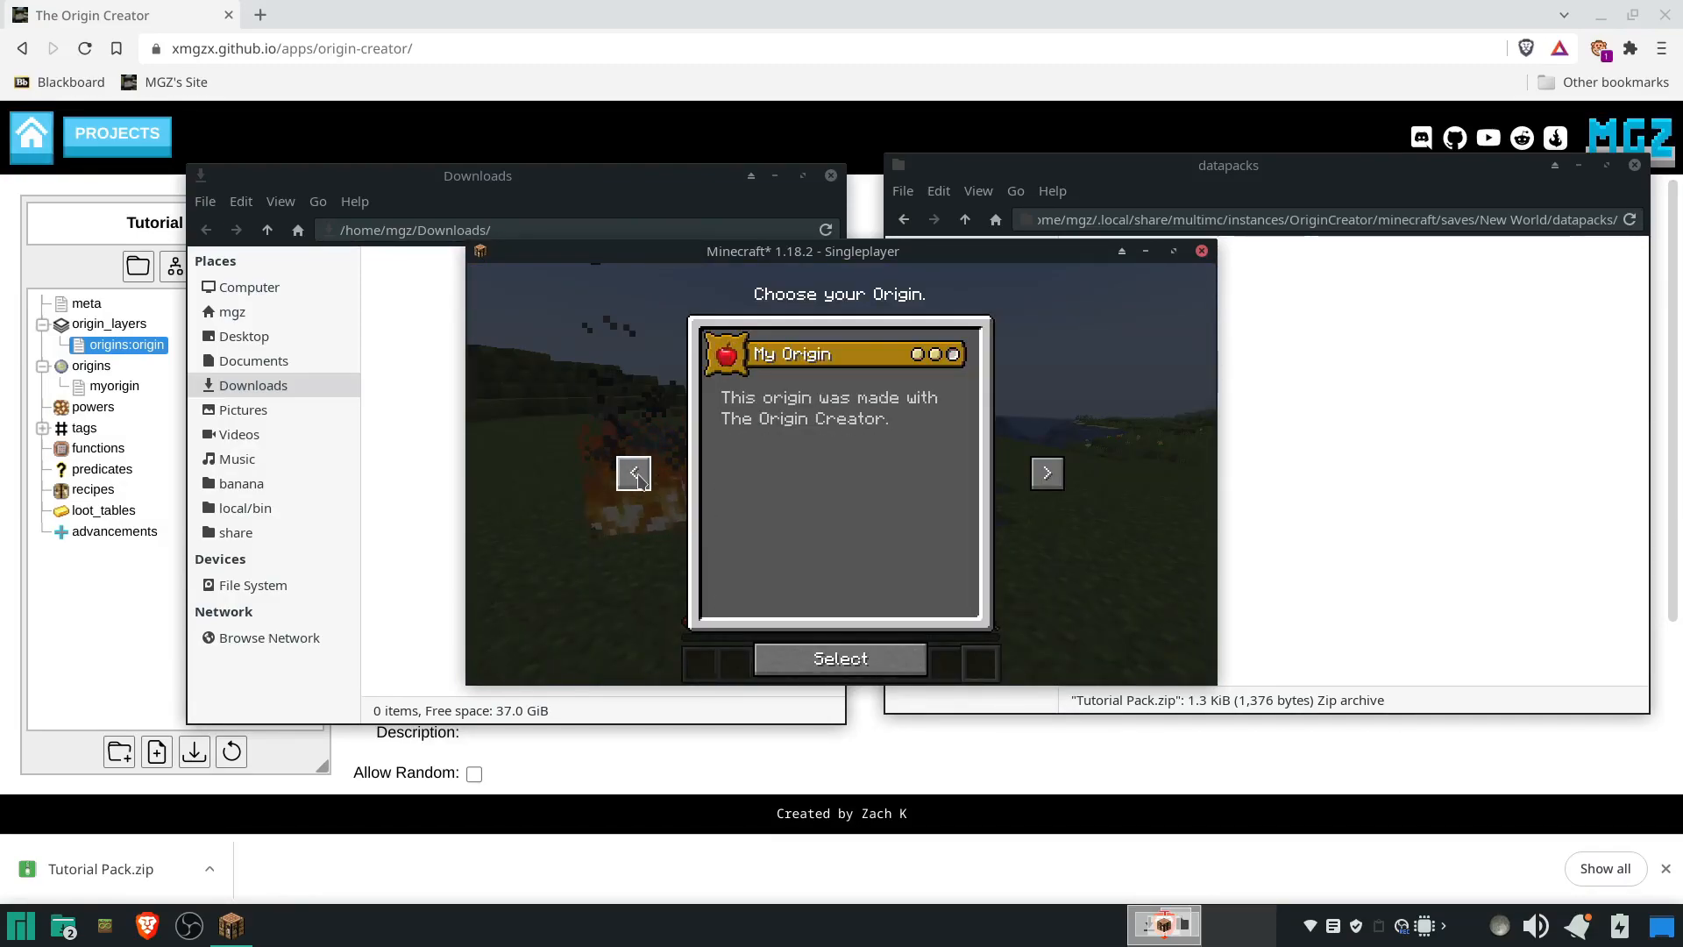
left_click(639, 479)
left_click(1047, 473)
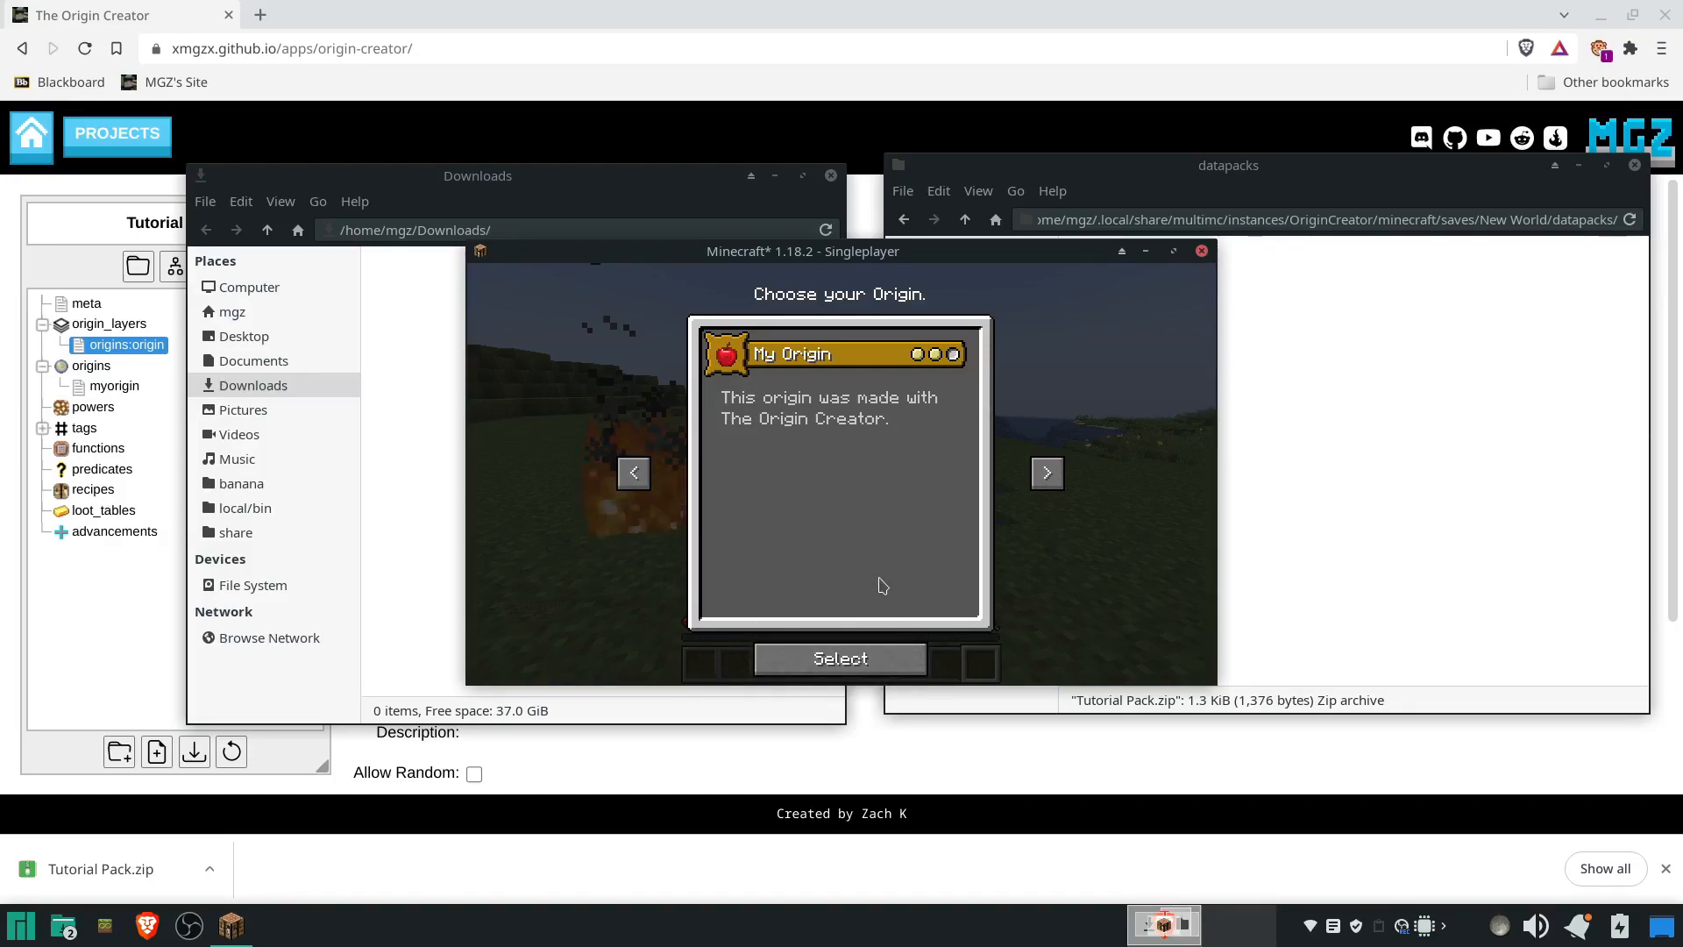
left_click(840, 658)
key("a")
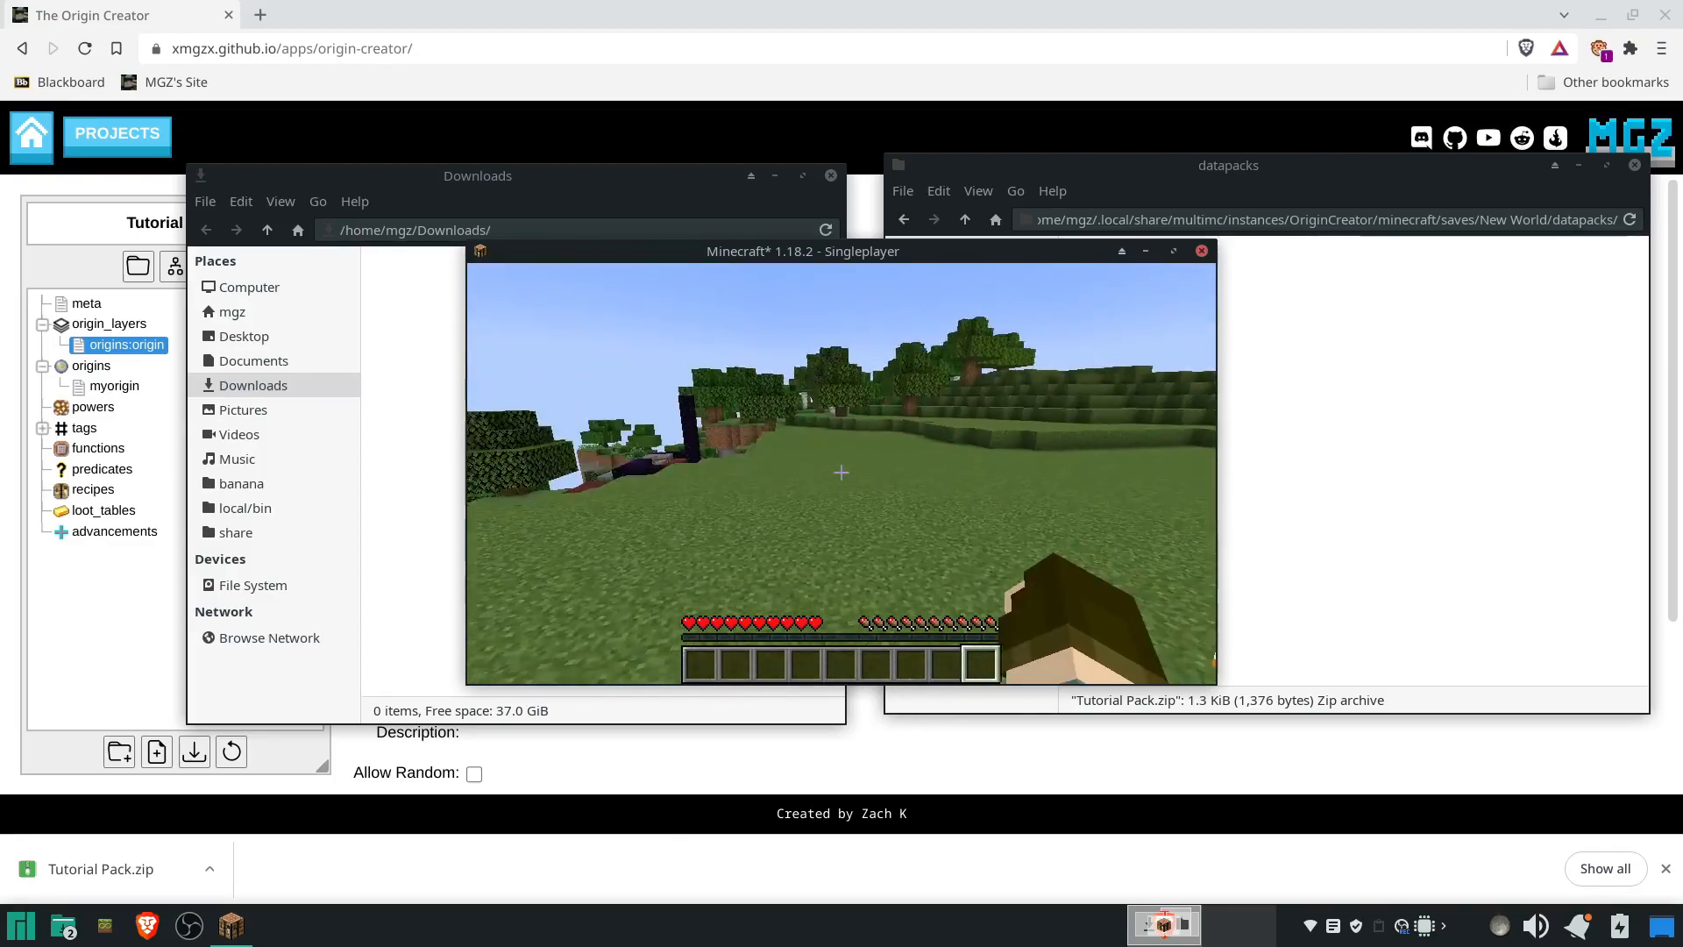
key("d")
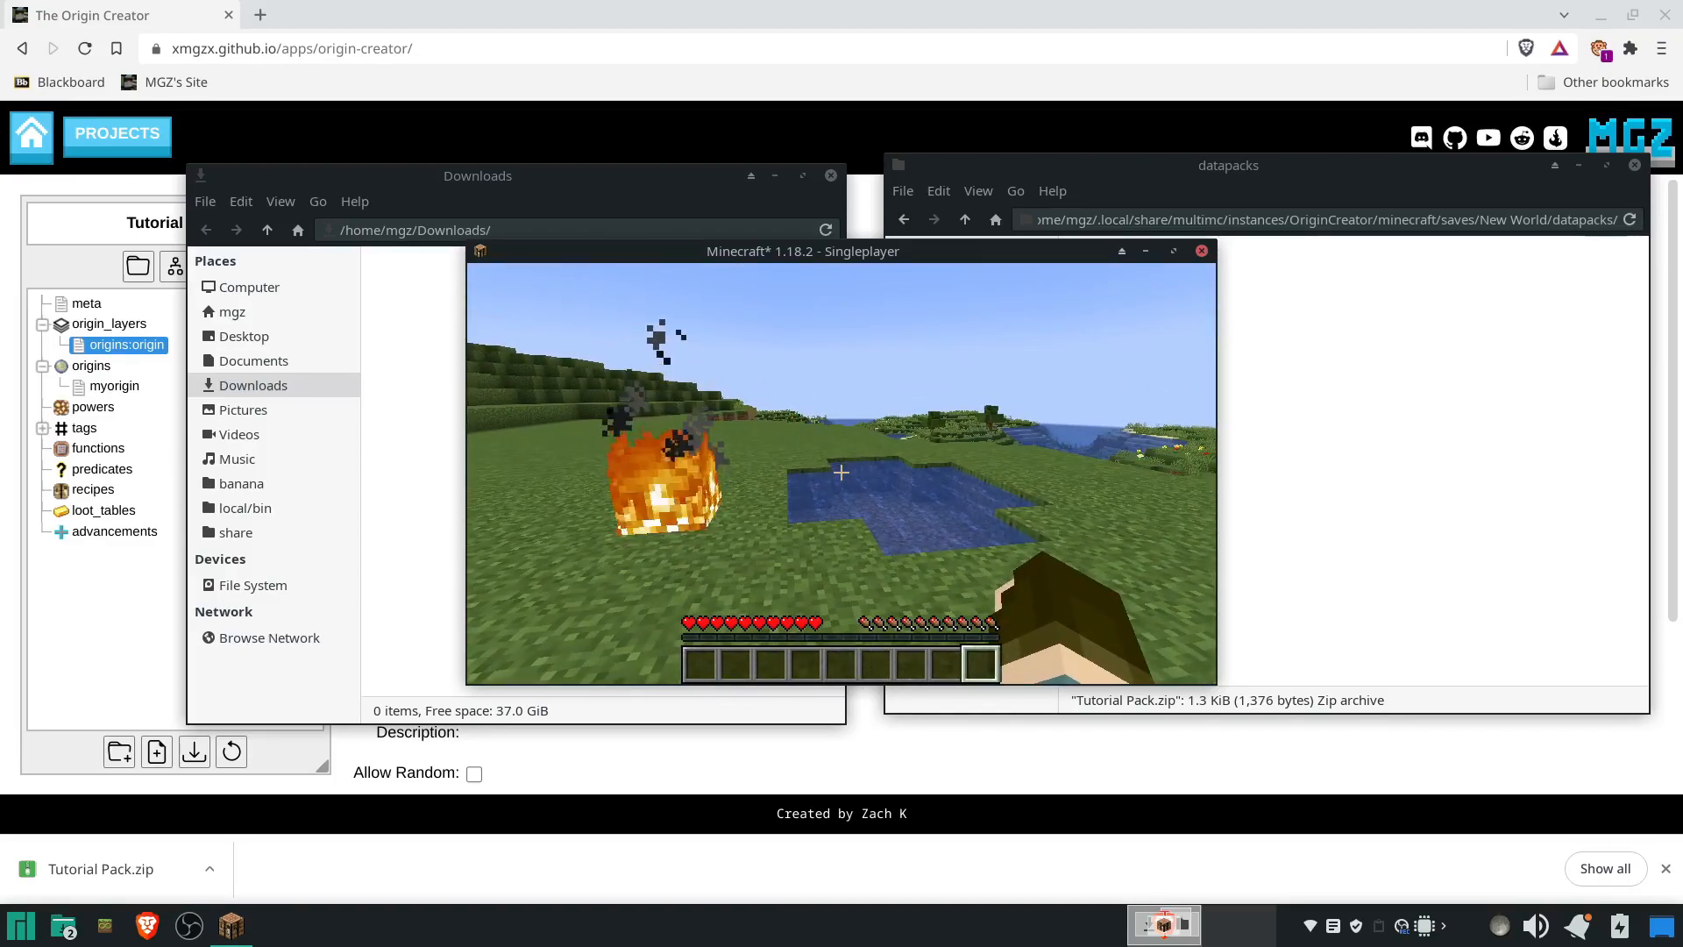
- Pause the game, switch back to The Origin Creator and create a file named mypower under powers
key("Escape")
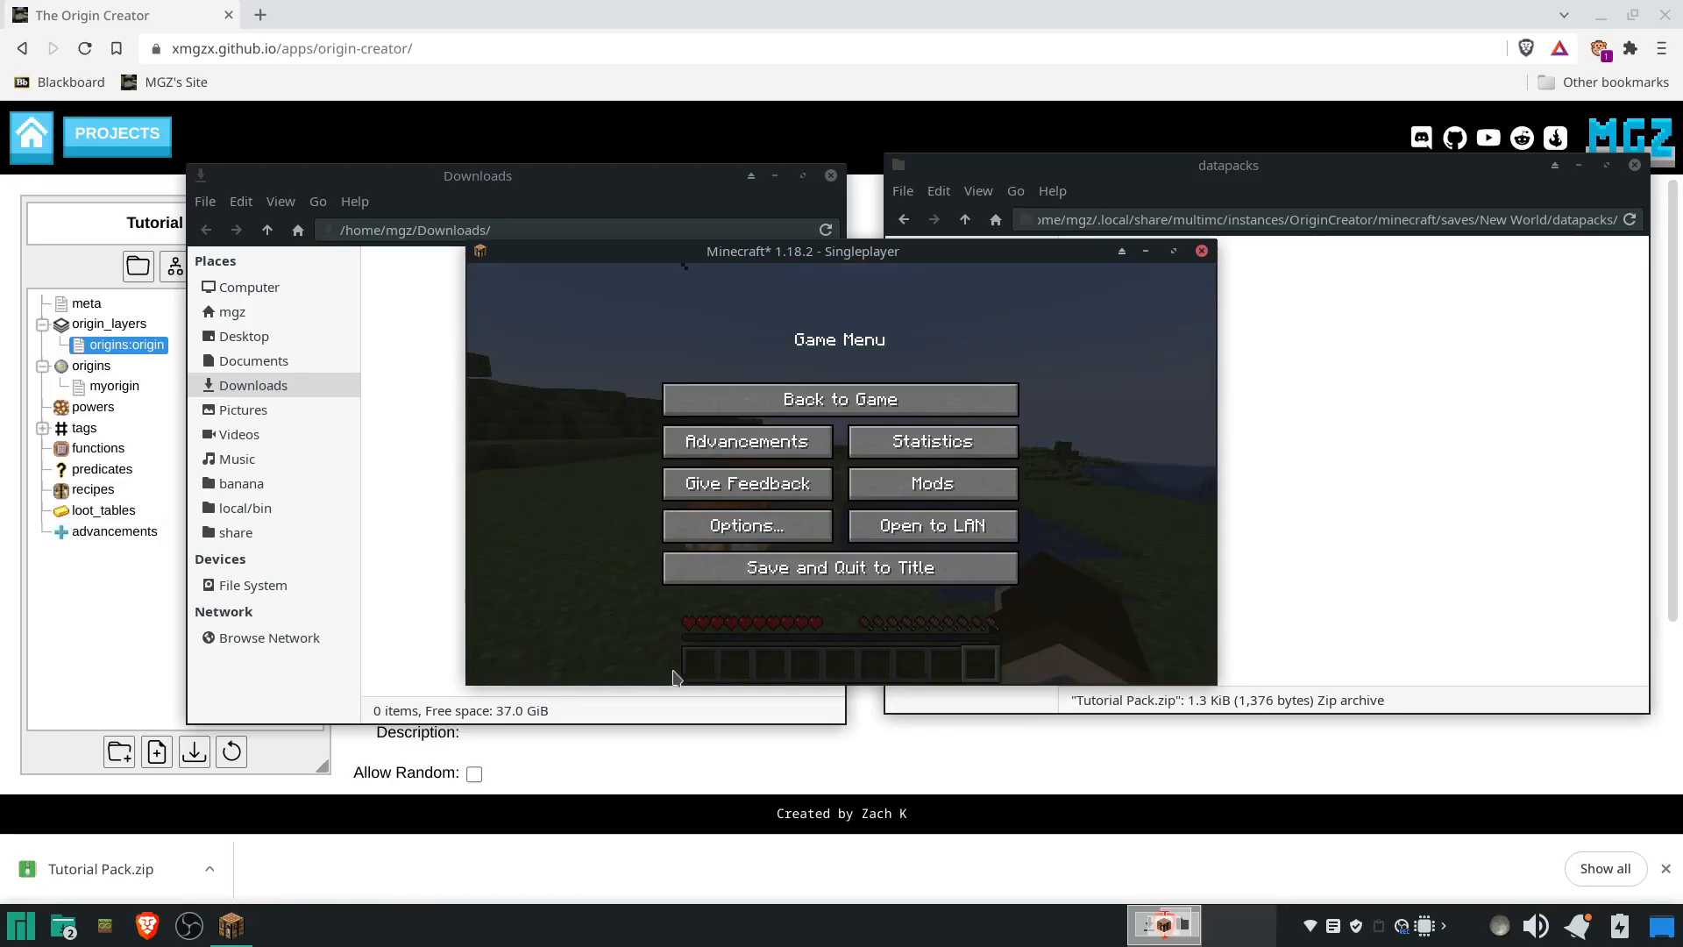
left_click(648, 756)
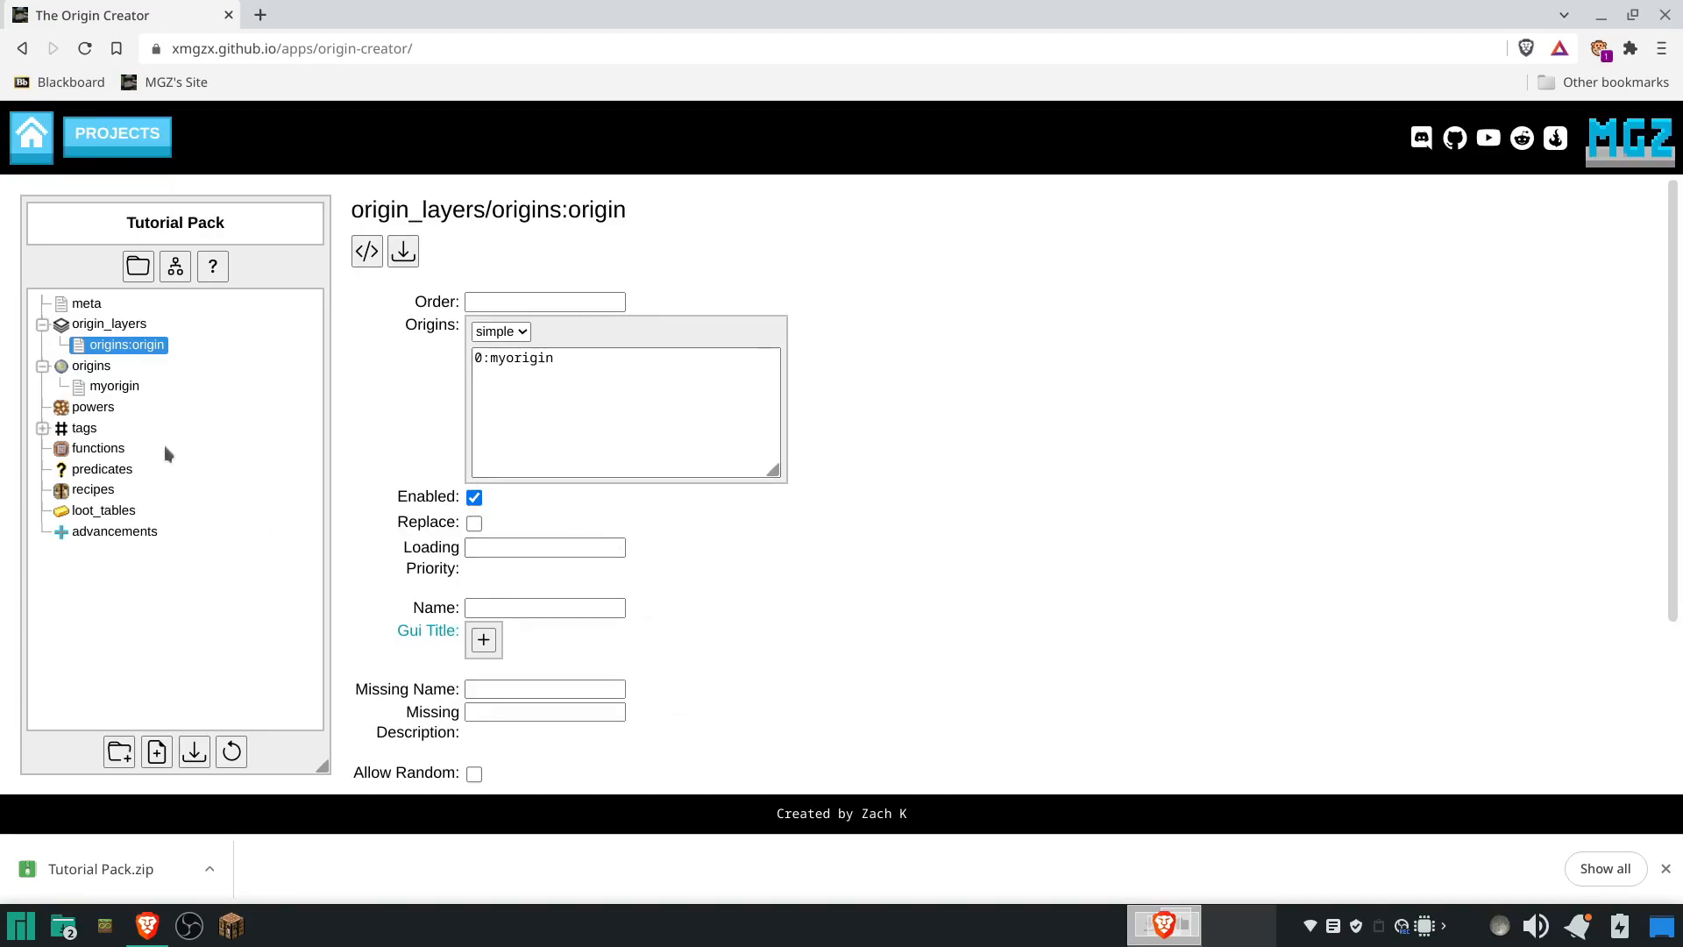
right_click(88, 415)
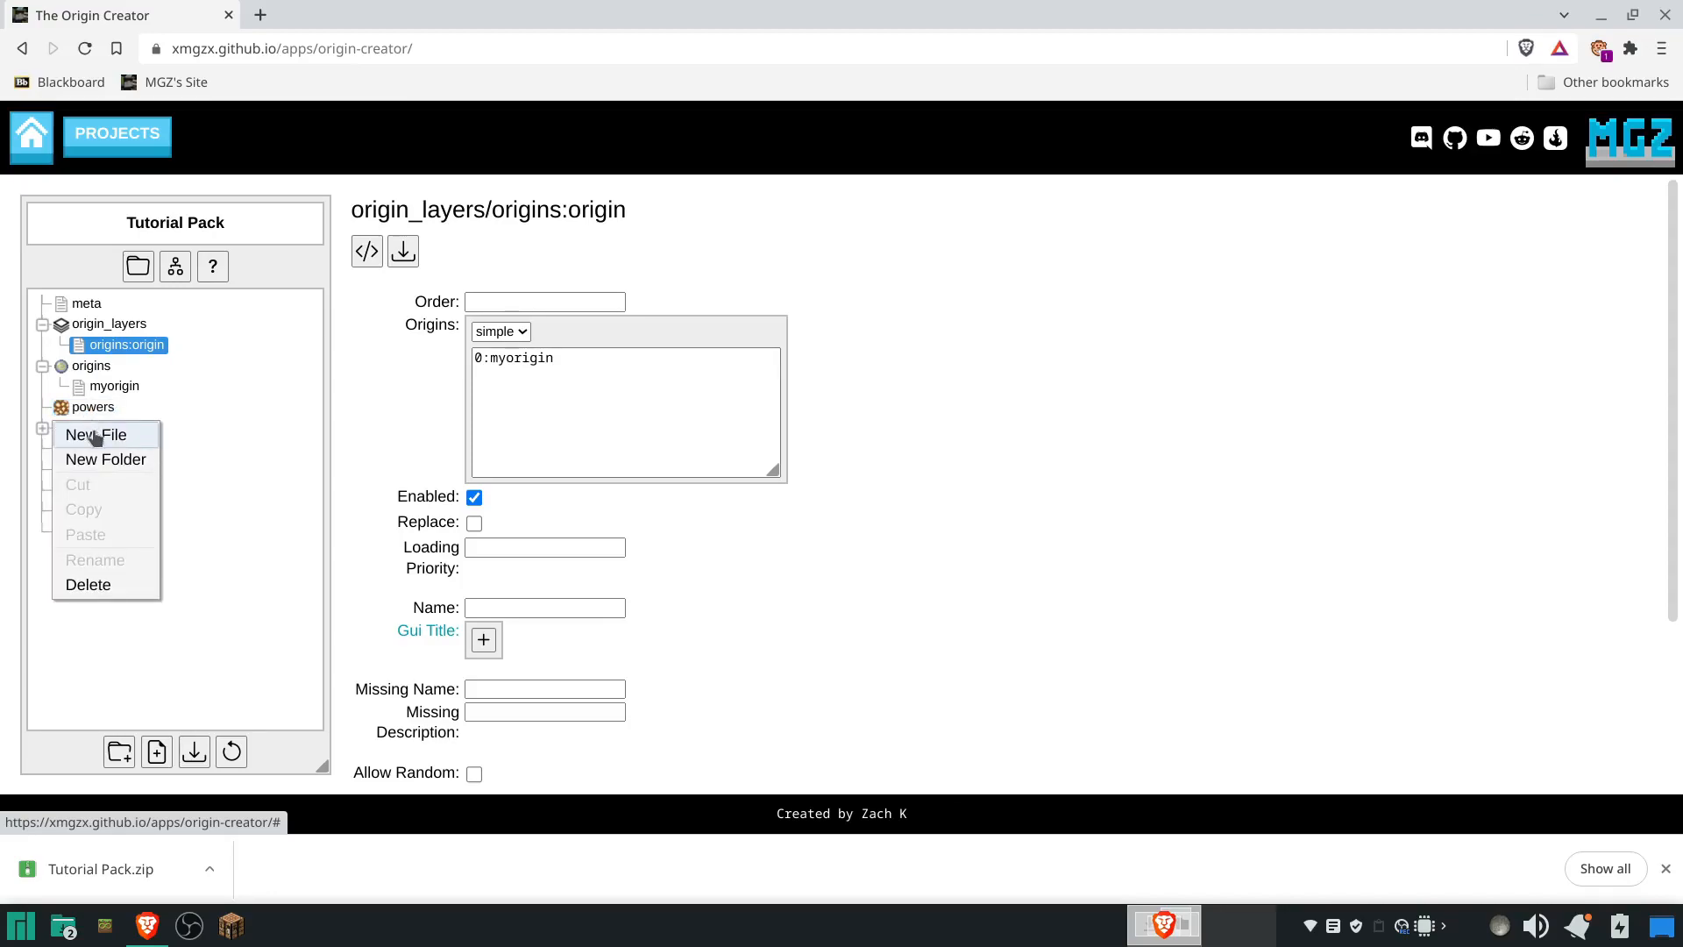
left_click(111, 435)
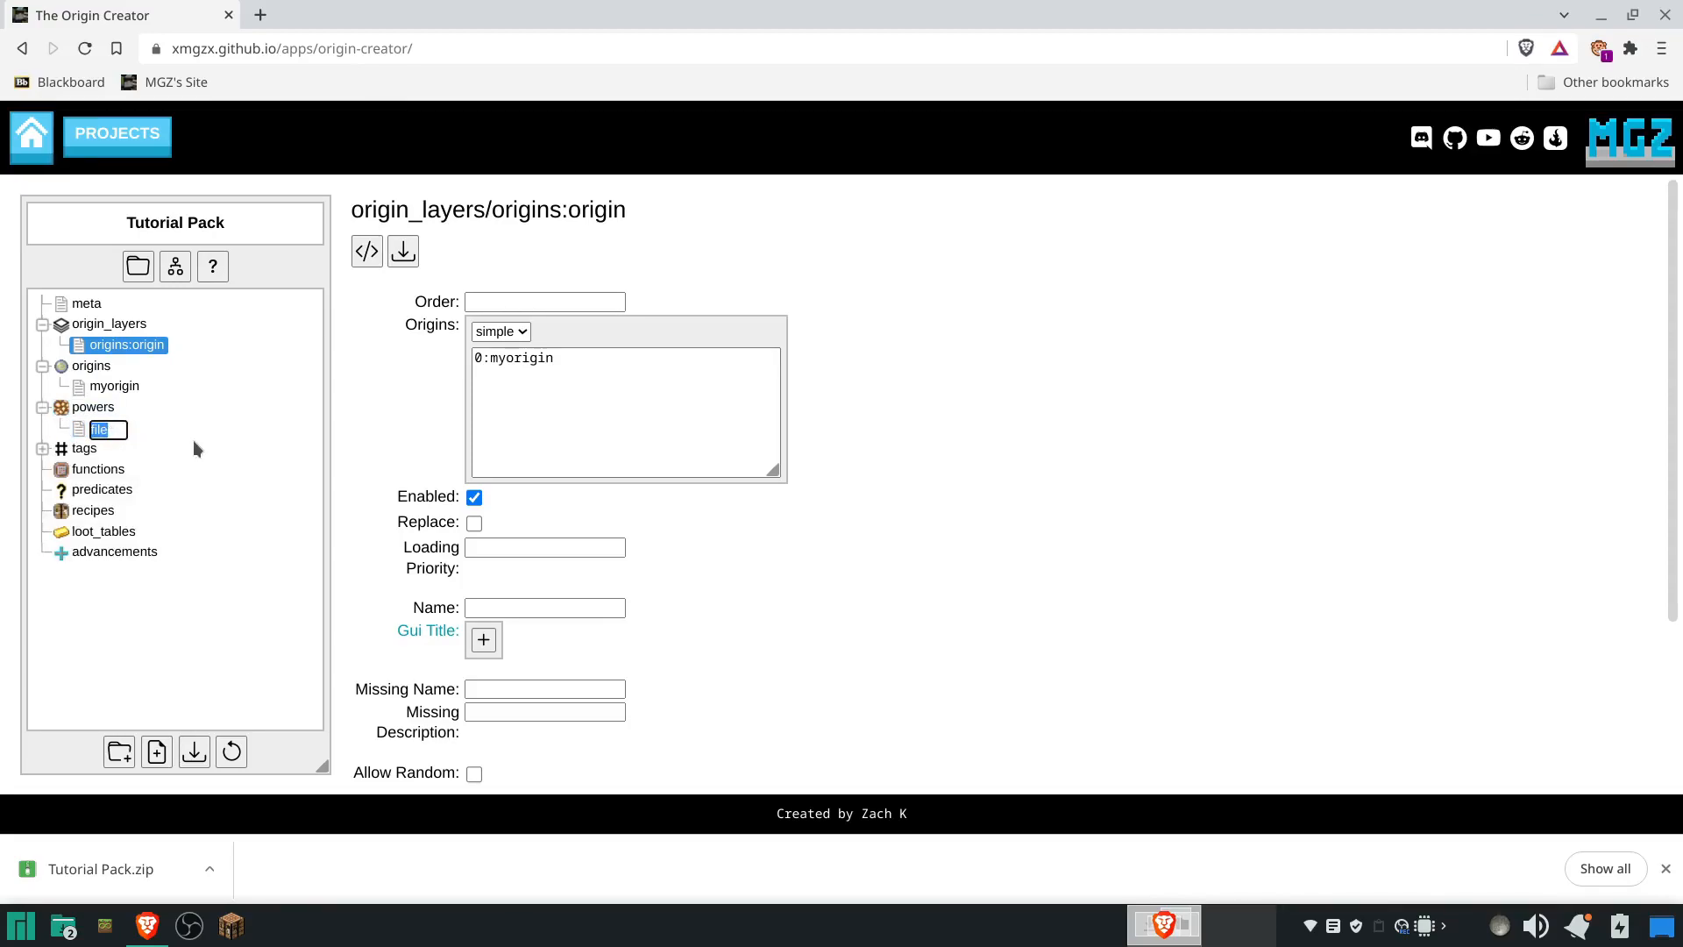
type("mypower")
key("Return")
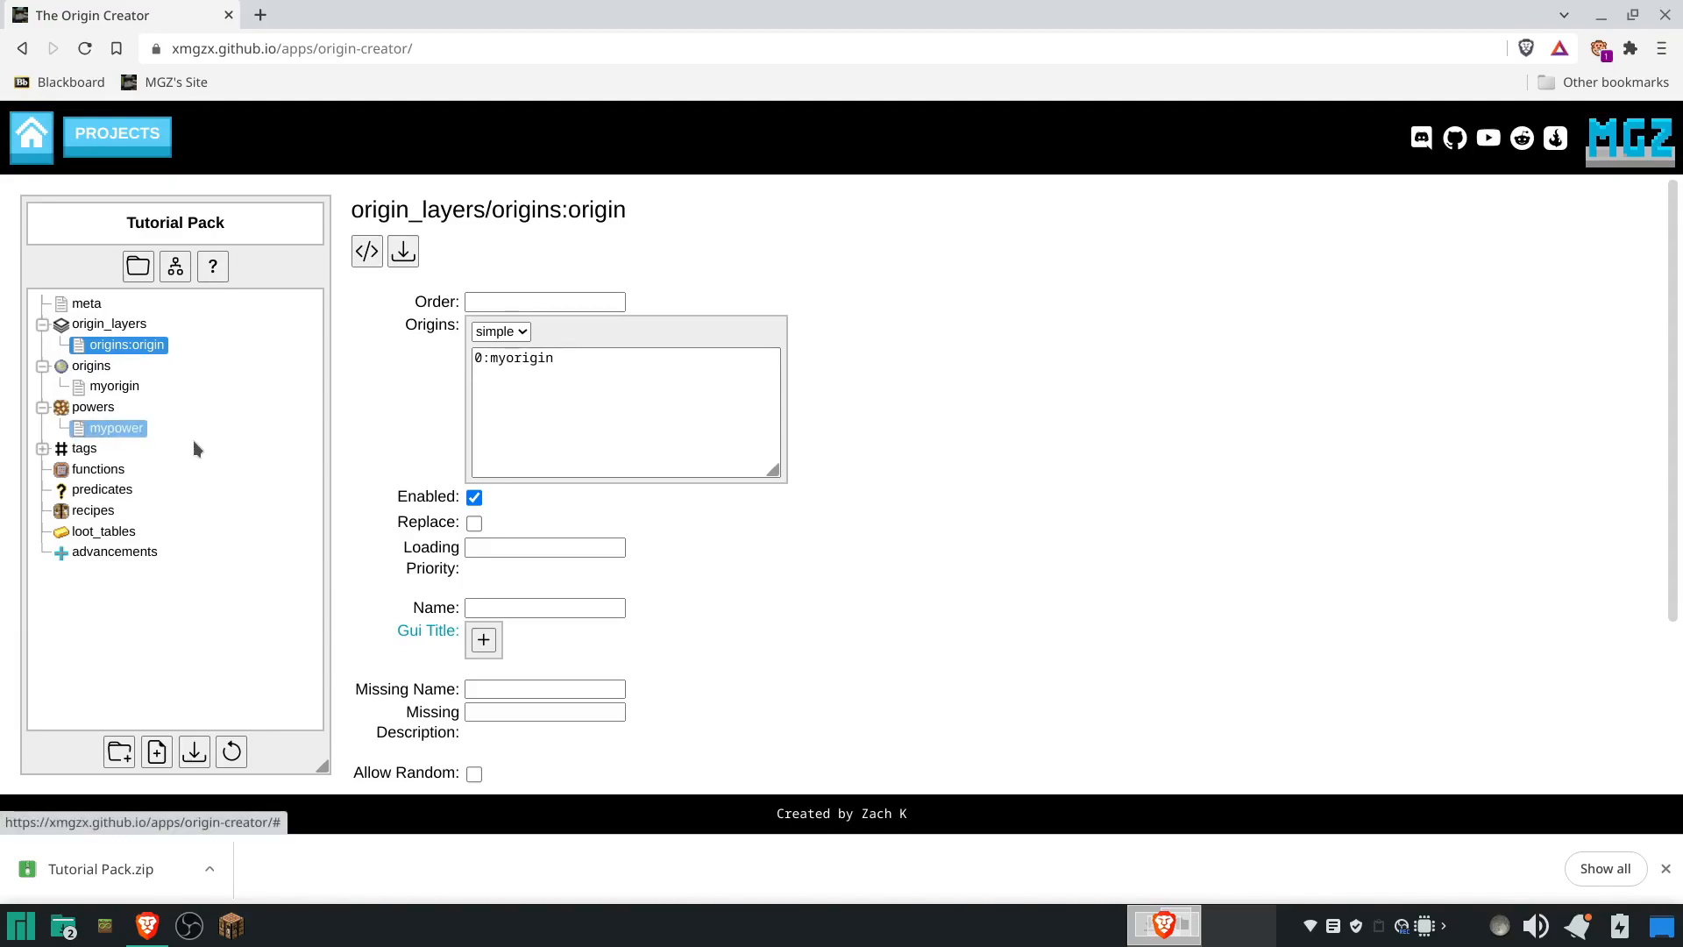
- Open the mypower file and set its power type to origins:creative_flight
left_click(131, 430)
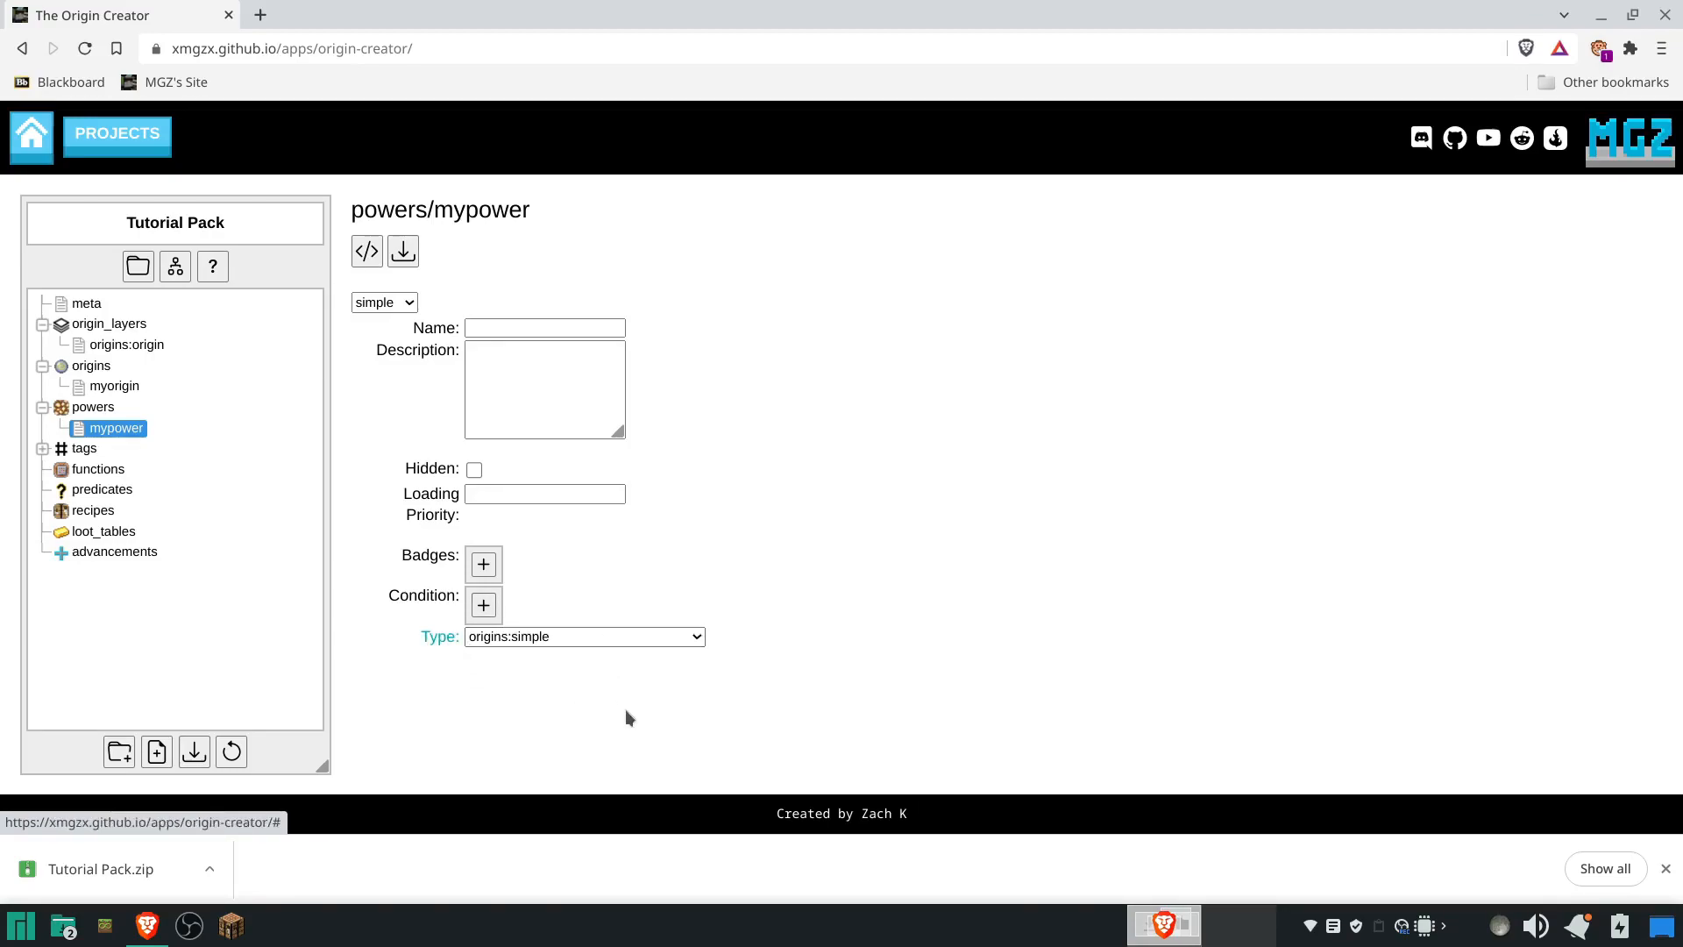
left_click(610, 638)
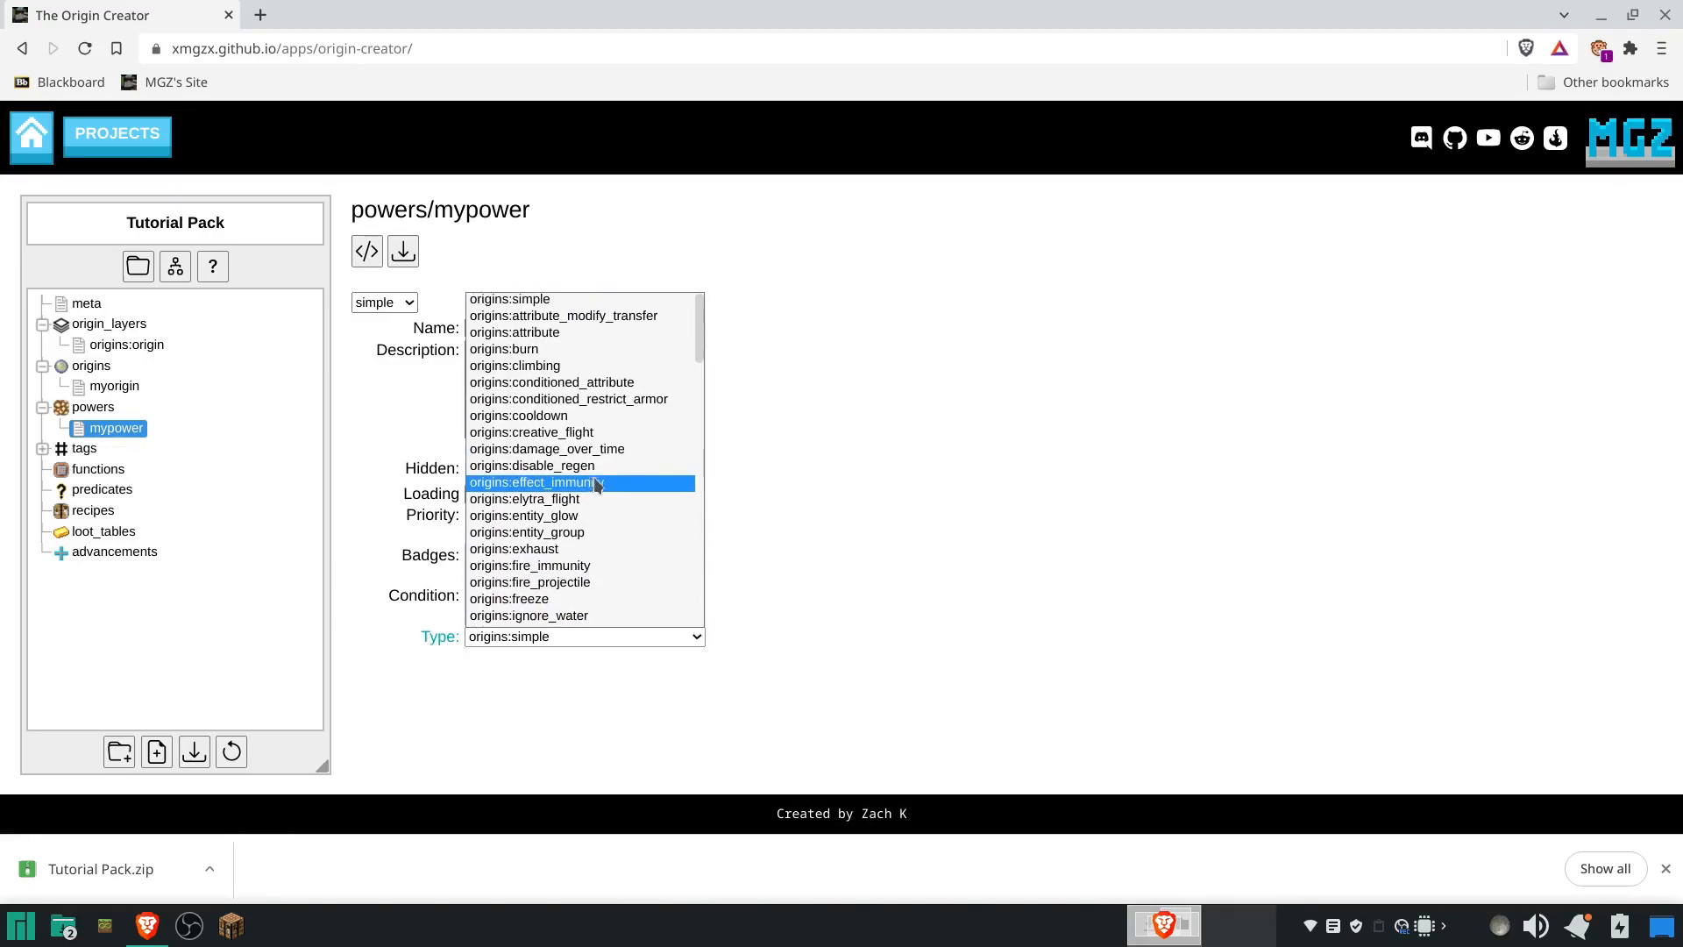
left_click(583, 435)
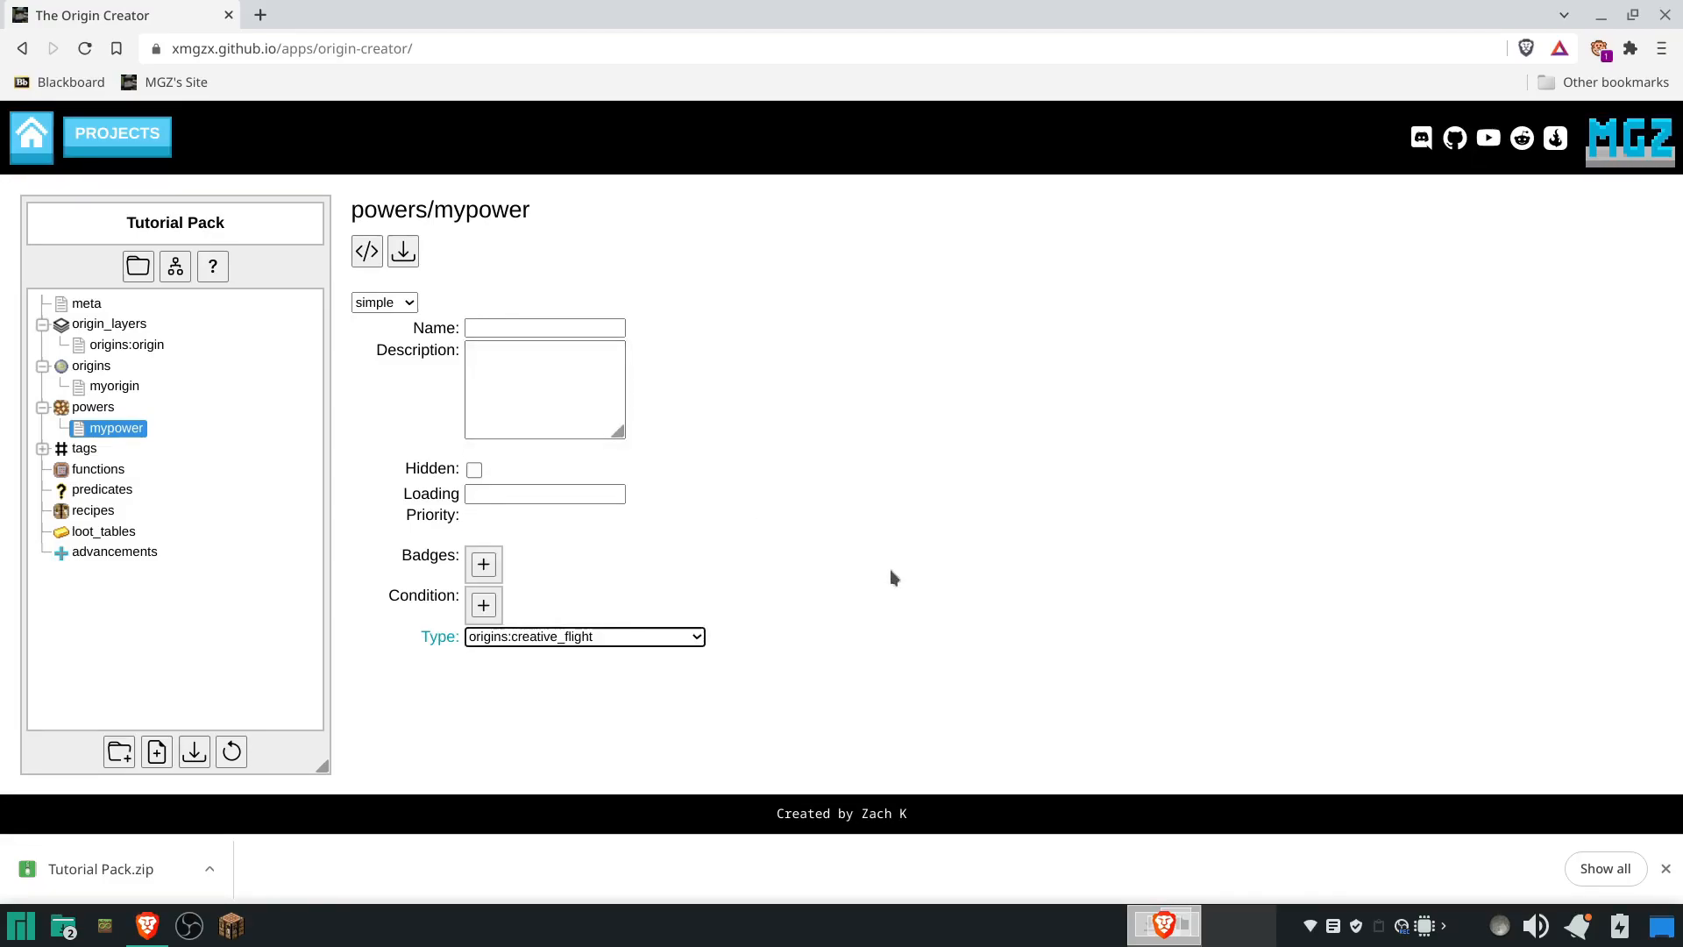
left_click(889, 570)
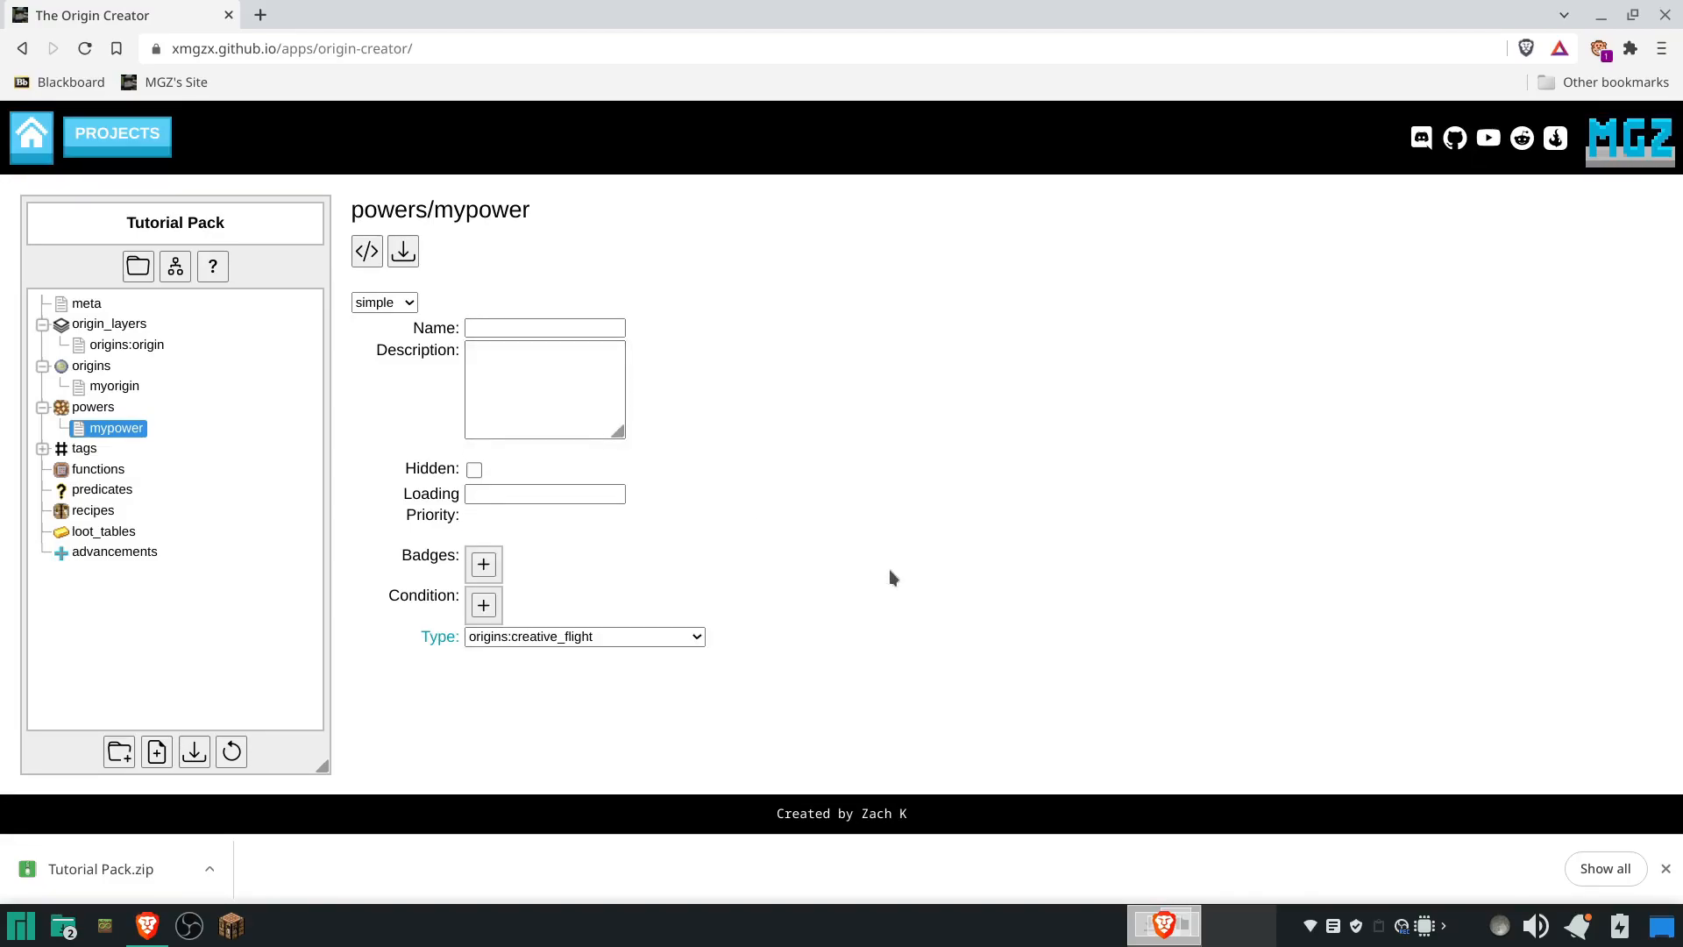
- Name the power Fire Flight and enter the description "Gives you the power to fly in certain situations."
left_click(500, 329)
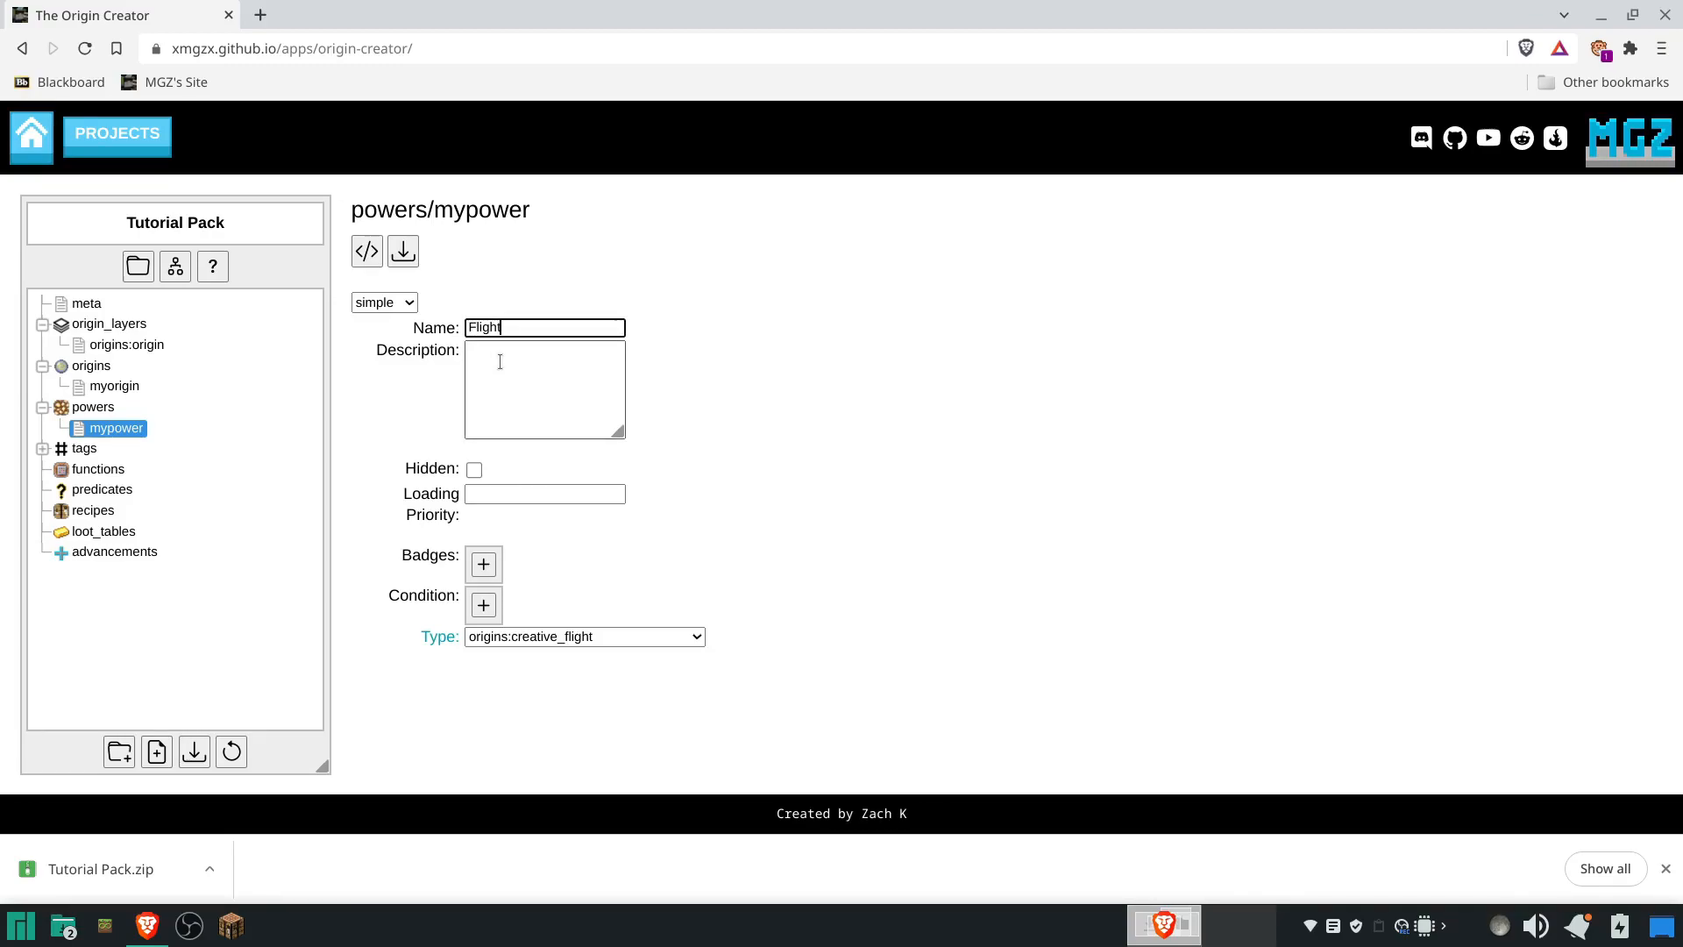
type("Fire")
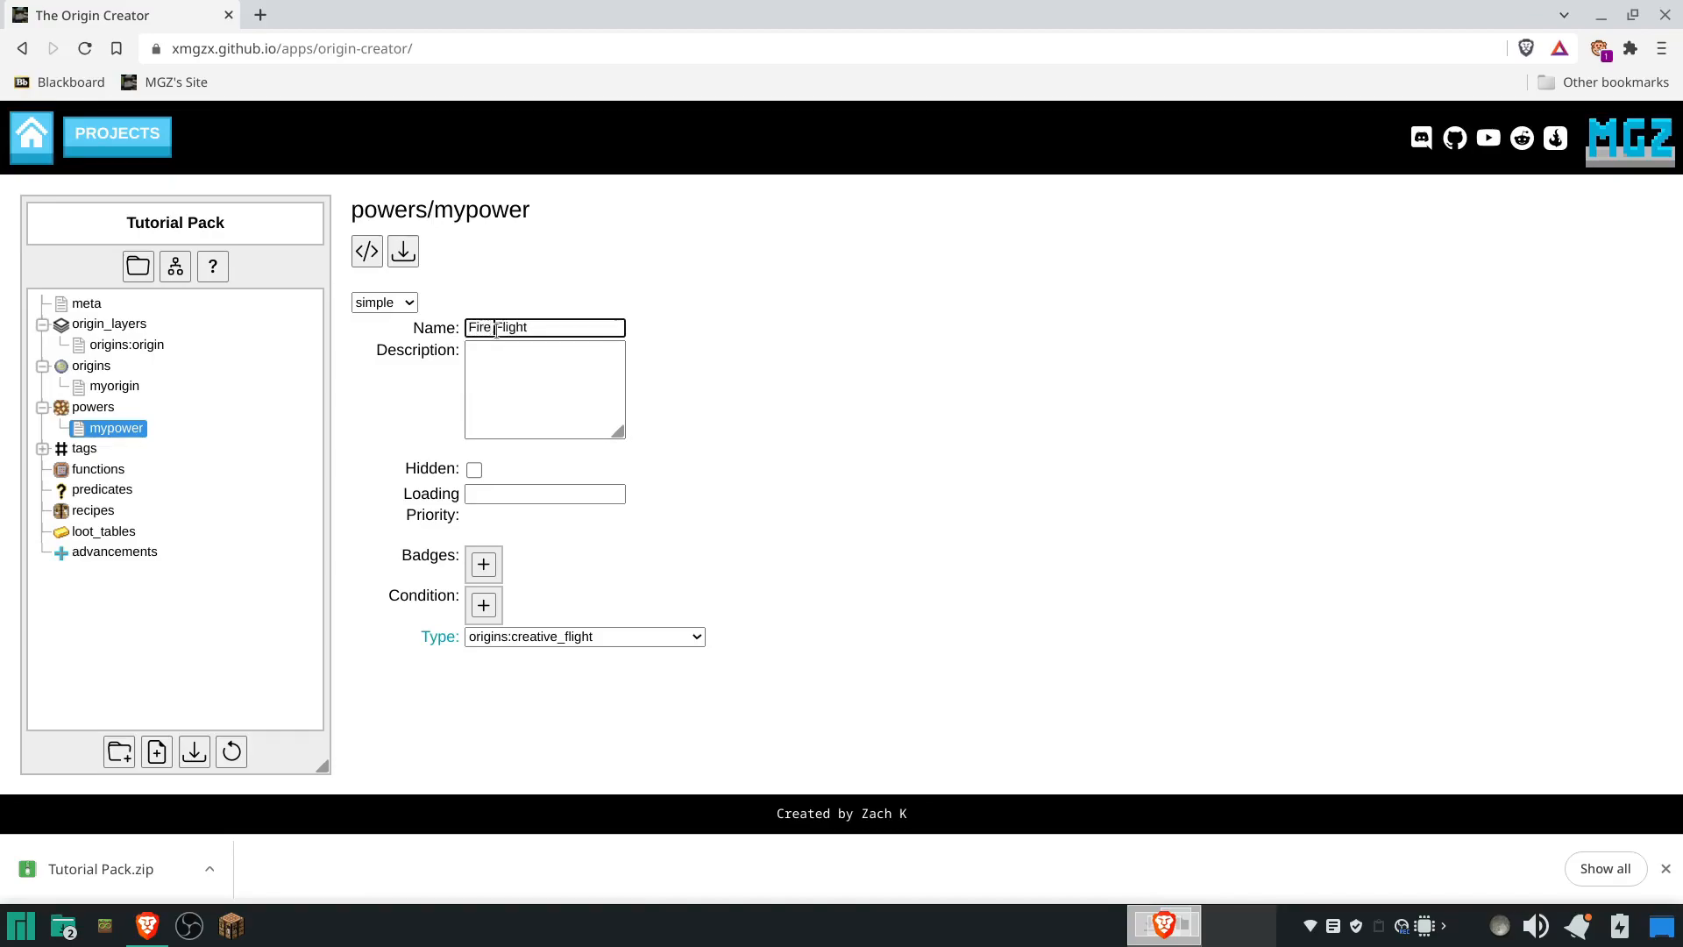
left_click(489, 364)
type("This is")
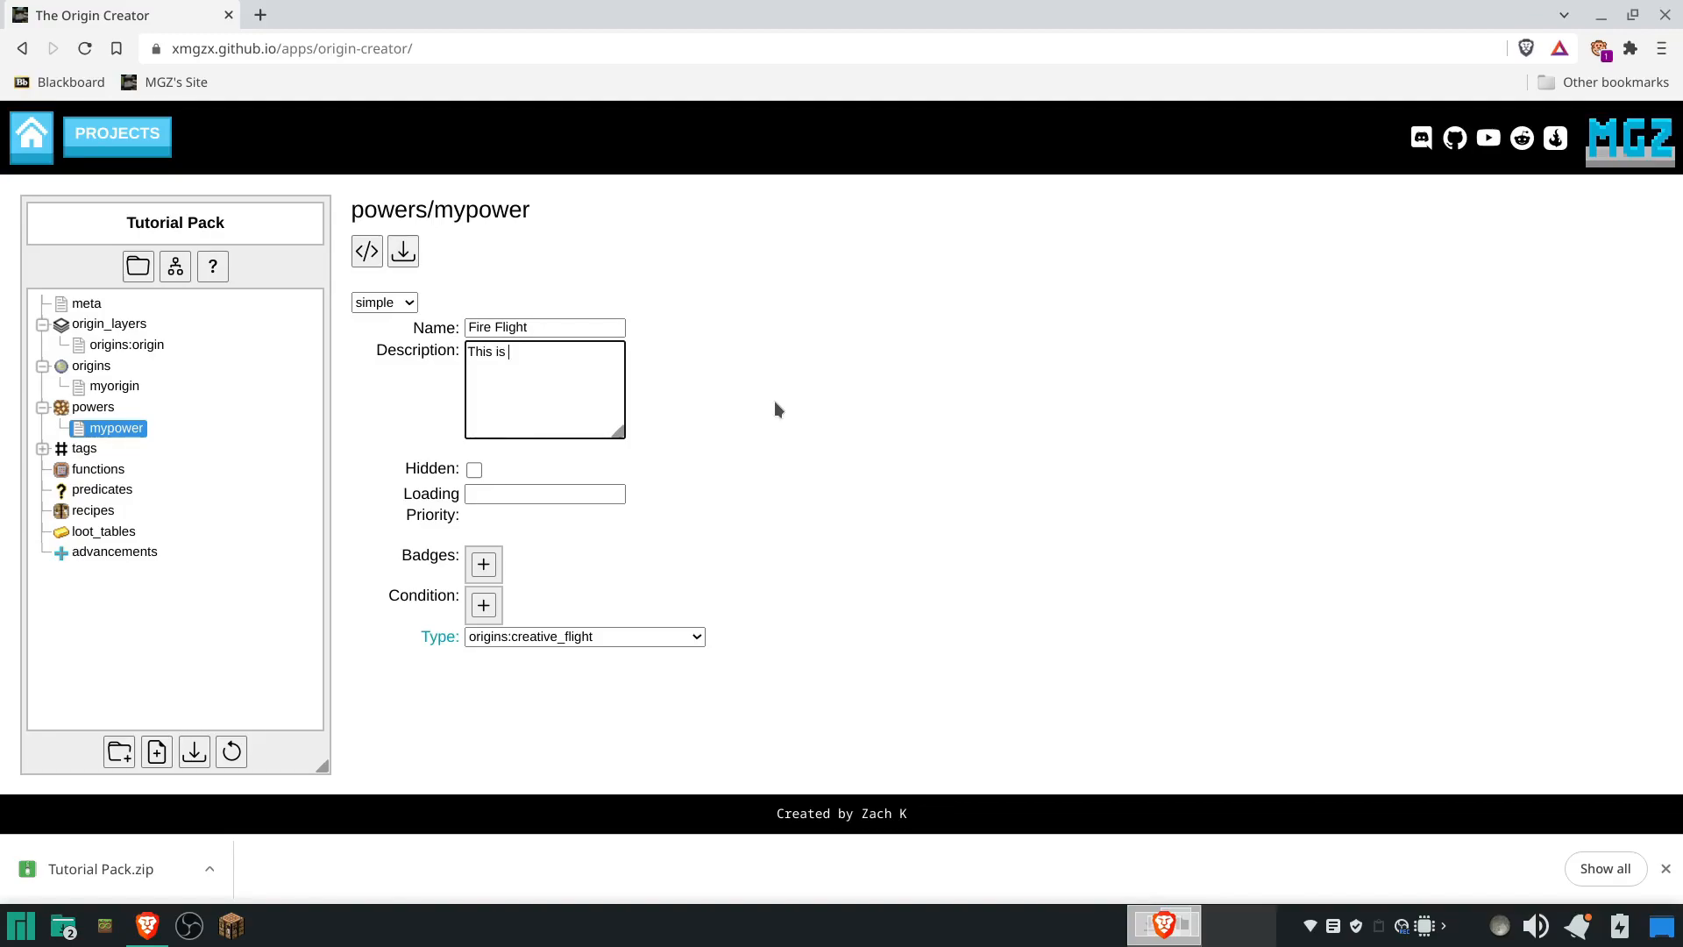
key("BackSpace")
key("BackSpace")
key("BackSpace")
key("BackSpace")
key("BackSpace")
key("BackSpace")
key("BackSpace")
type("Gives you the power to fly in certain situations.")
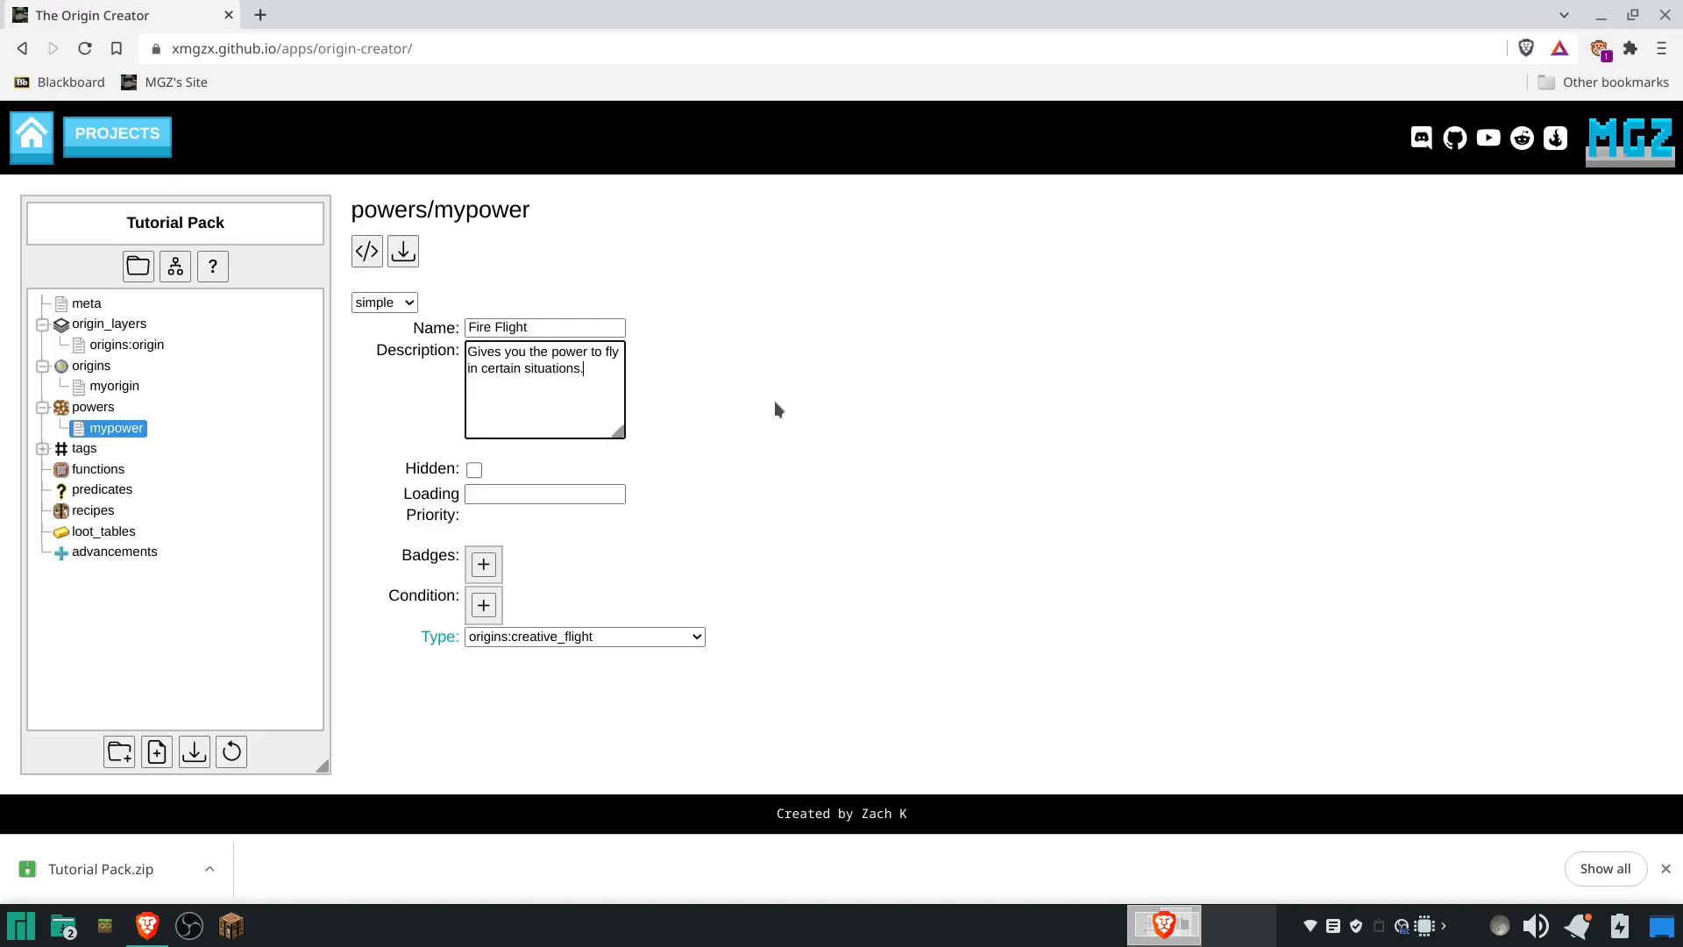
- Open the myorigin file and add mypower to its powers list
left_click(775, 408)
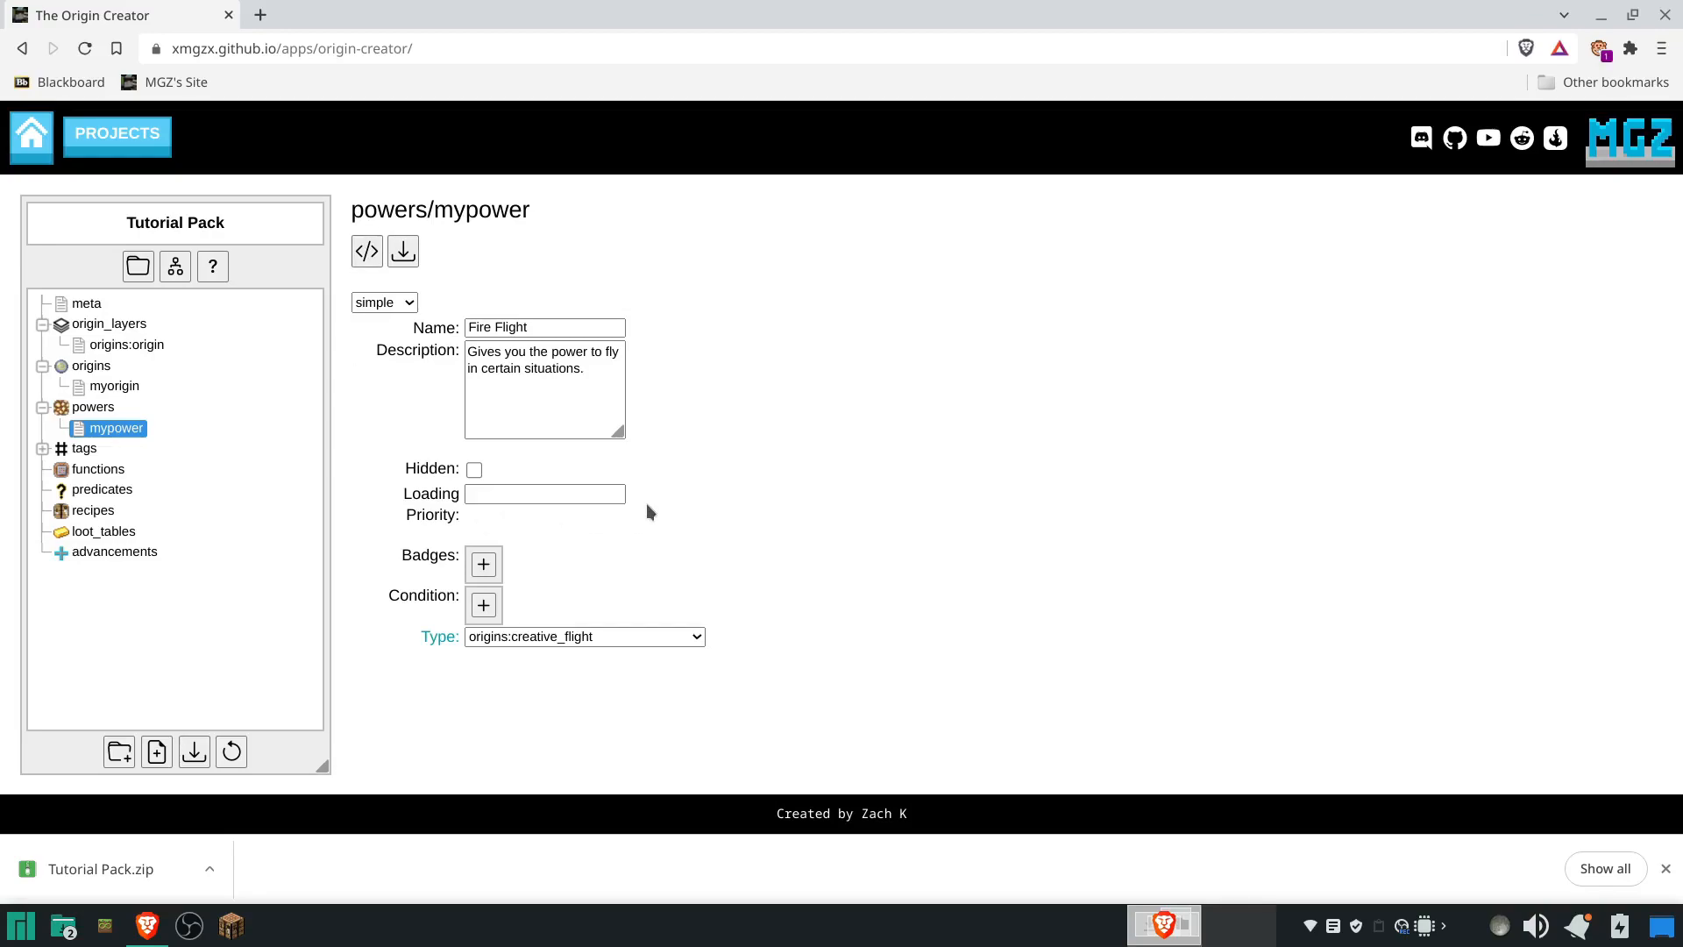
left_click(111, 394)
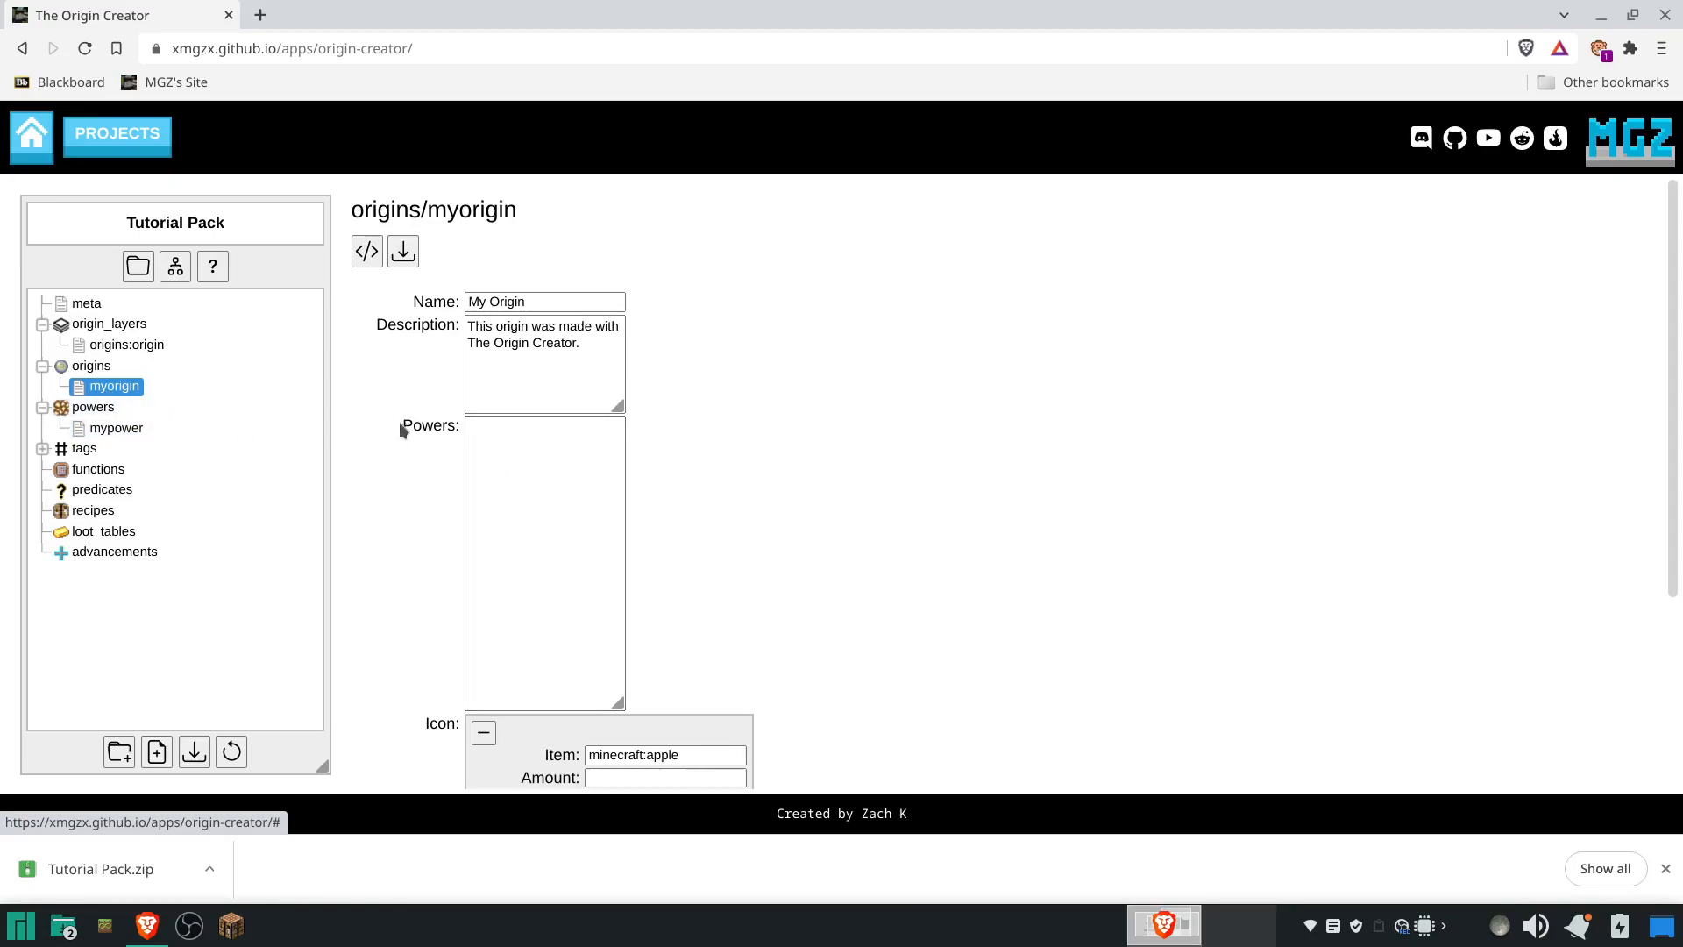
left_click(127, 346)
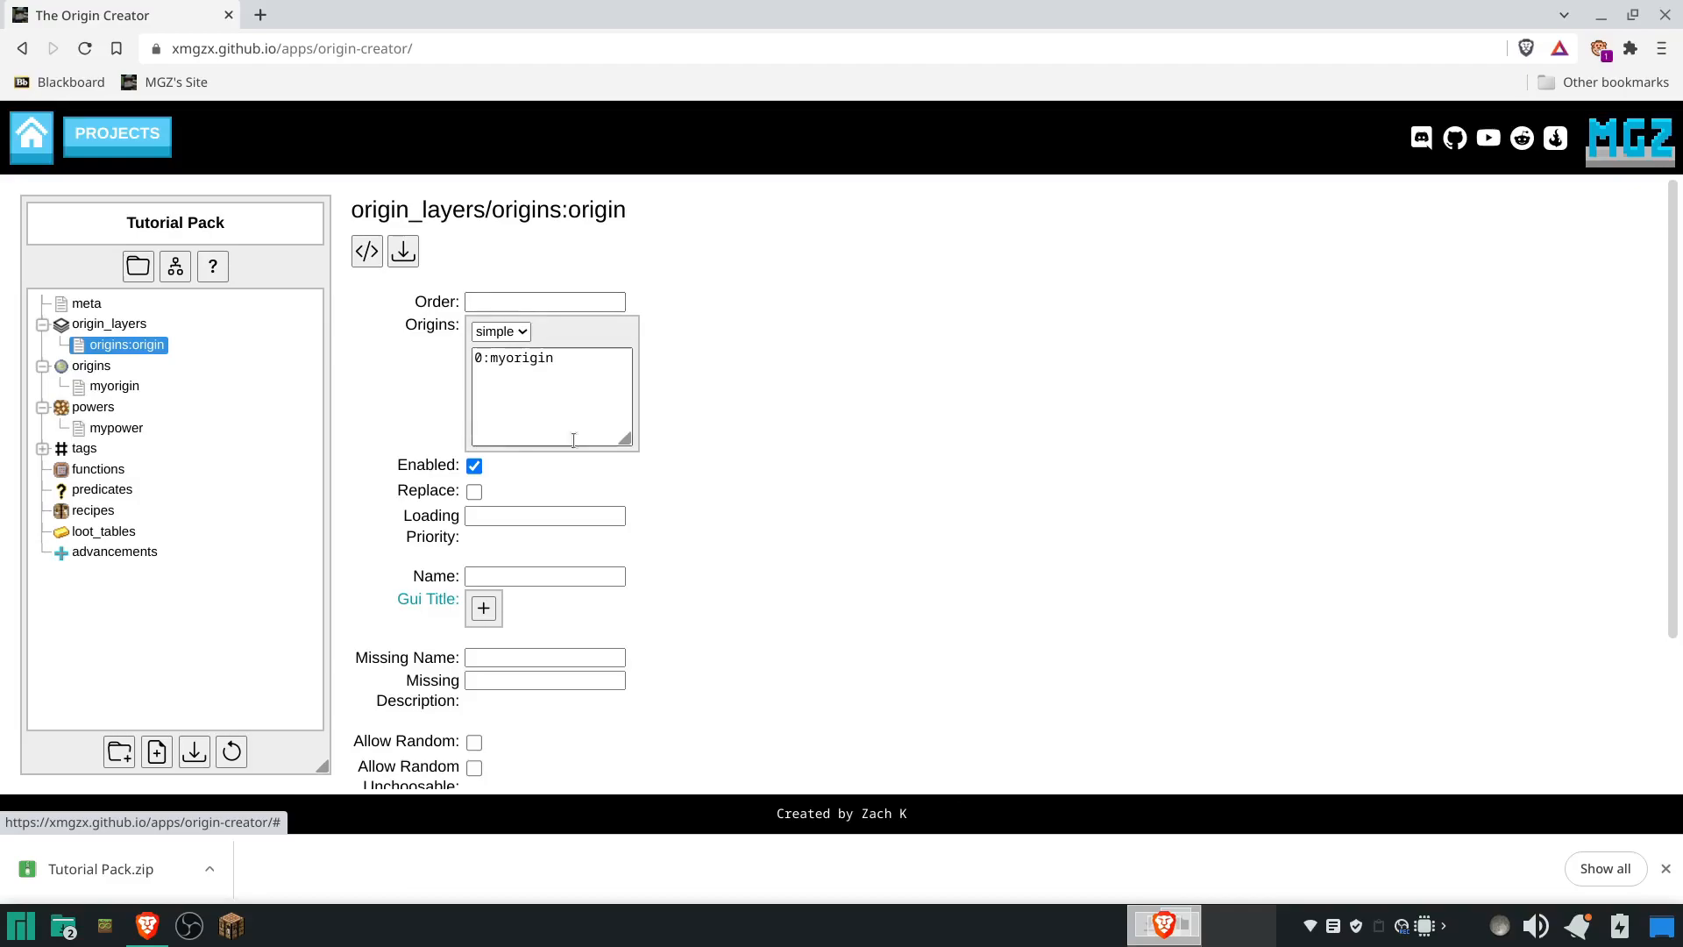
left_click(115, 428)
left_click(114, 386)
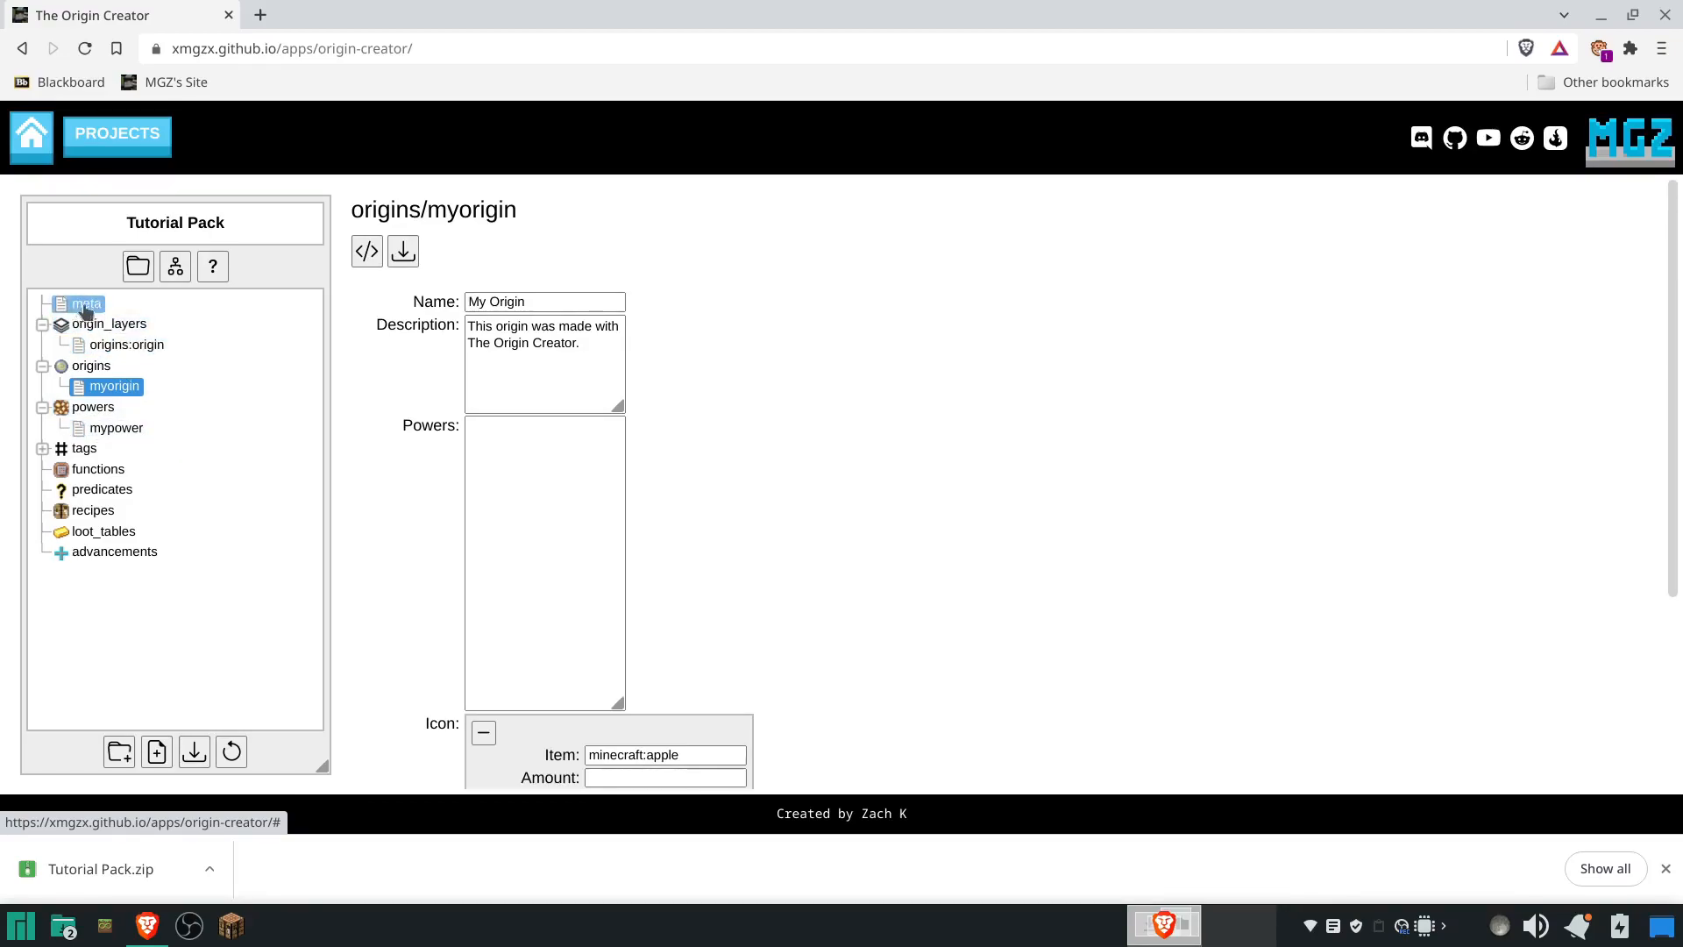
left_click(519, 469)
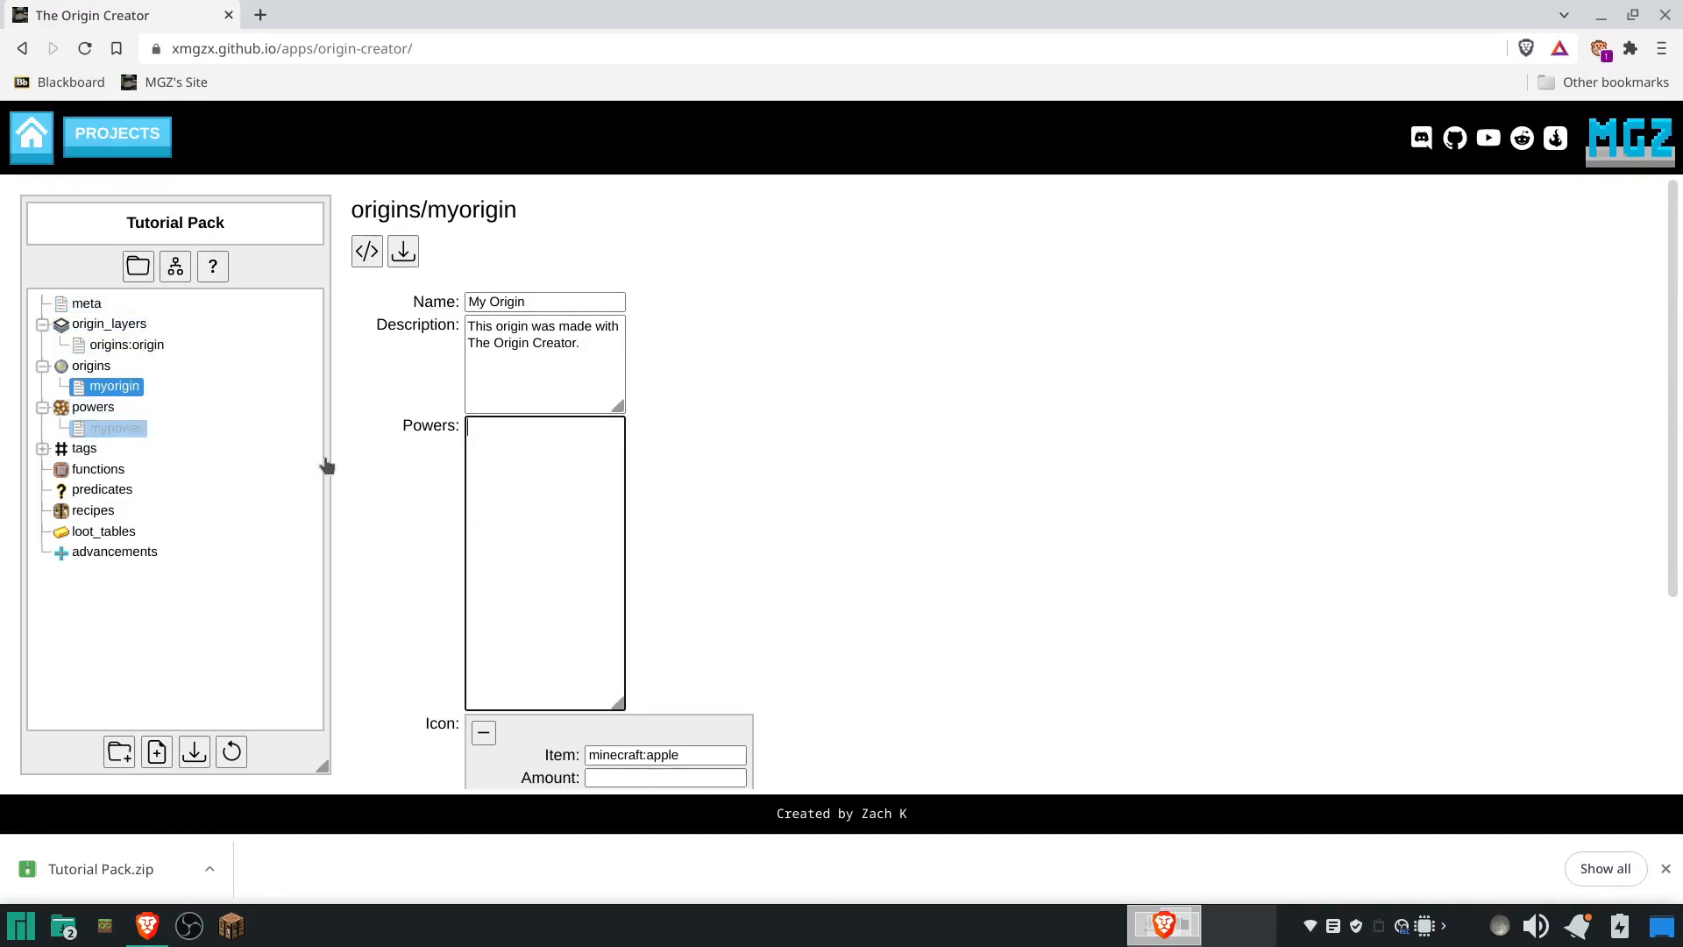
type("mypower")
left_click(690, 467)
left_click_drag(485, 426, 463, 432)
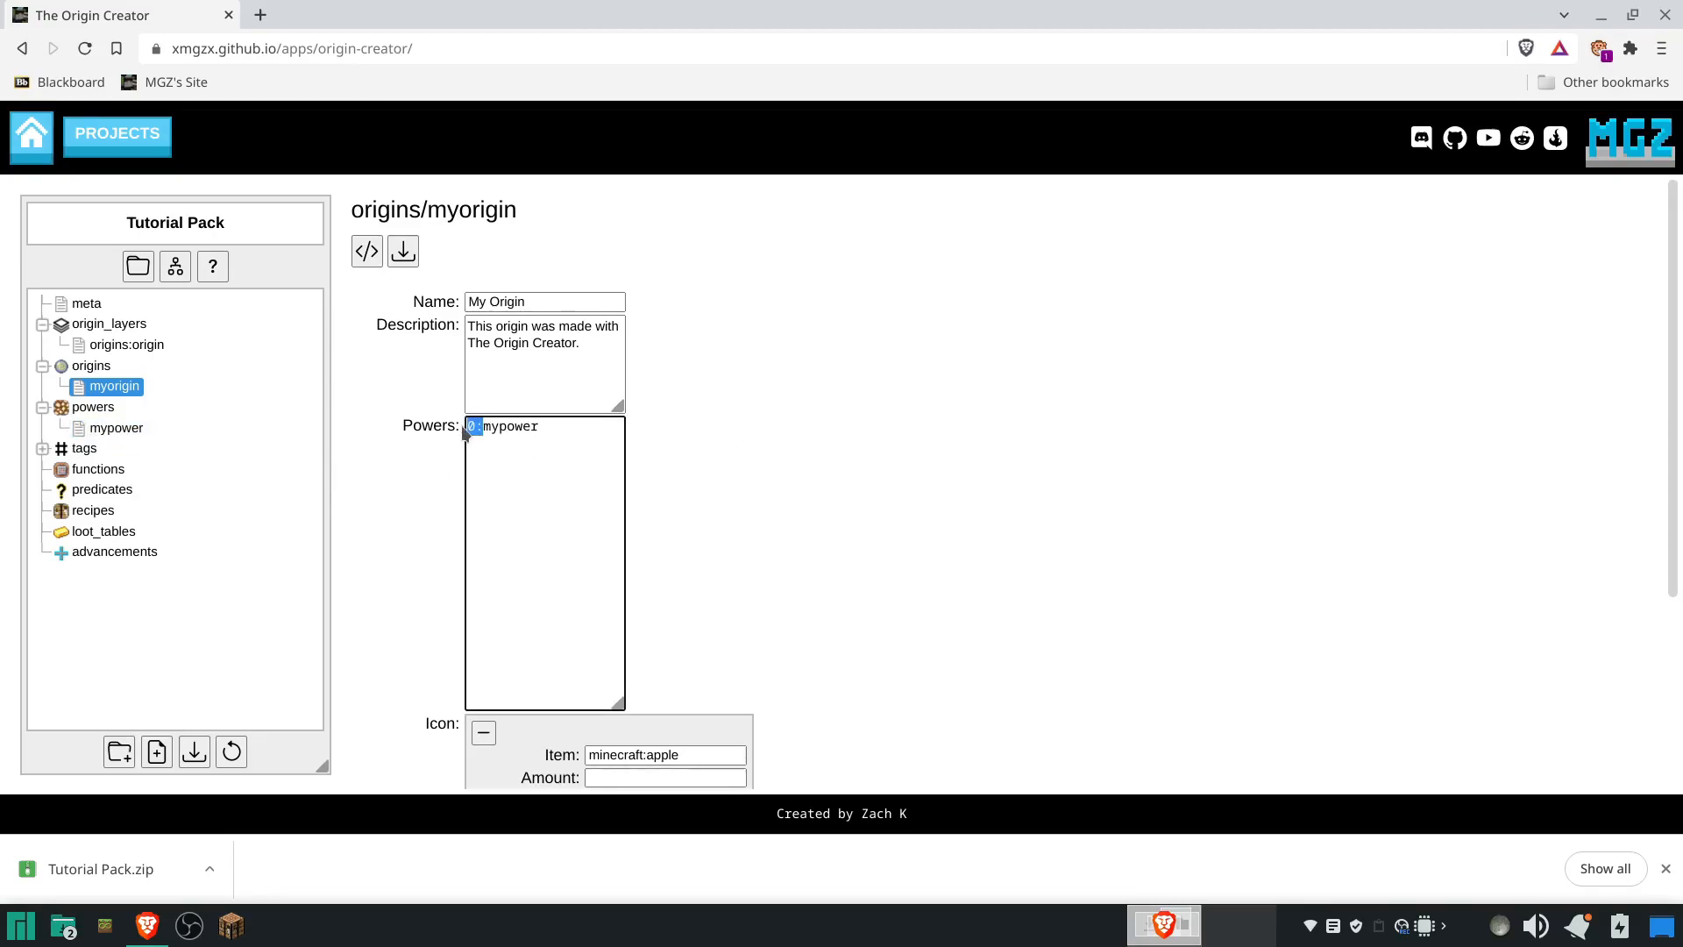
left_click(765, 518)
left_click(473, 427)
- Copy the pack id from meta and rename the mypower file as tutorial_pack:mypower
left_click(86, 307)
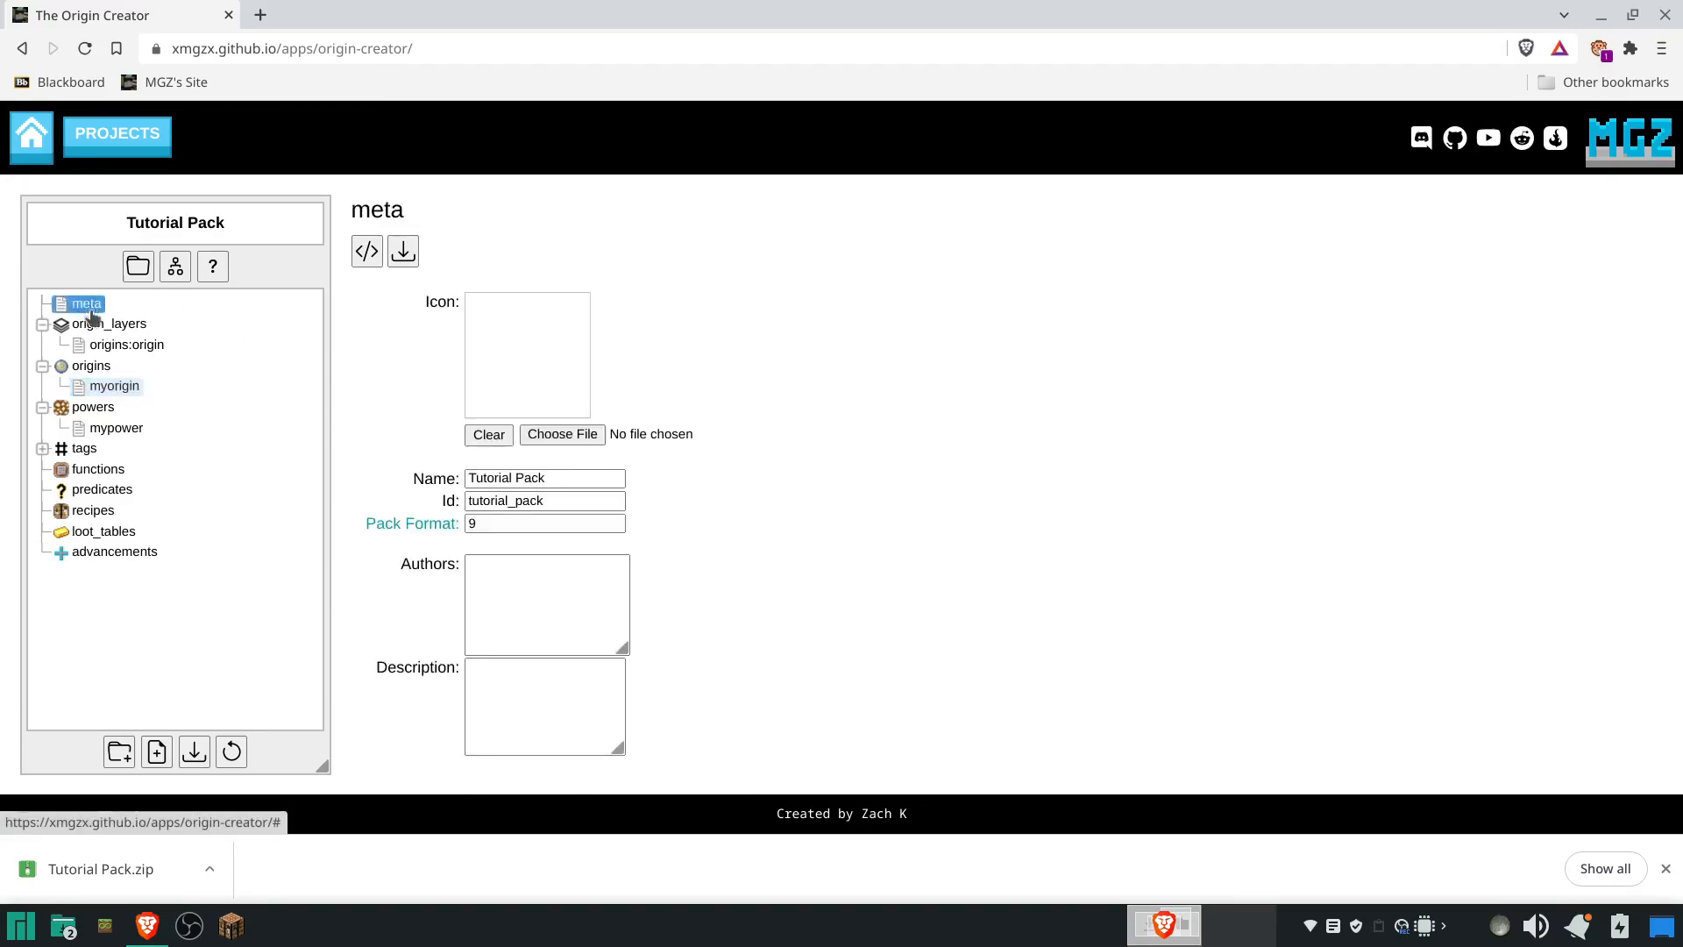
double_click(478, 502)
key("ctrl+c")
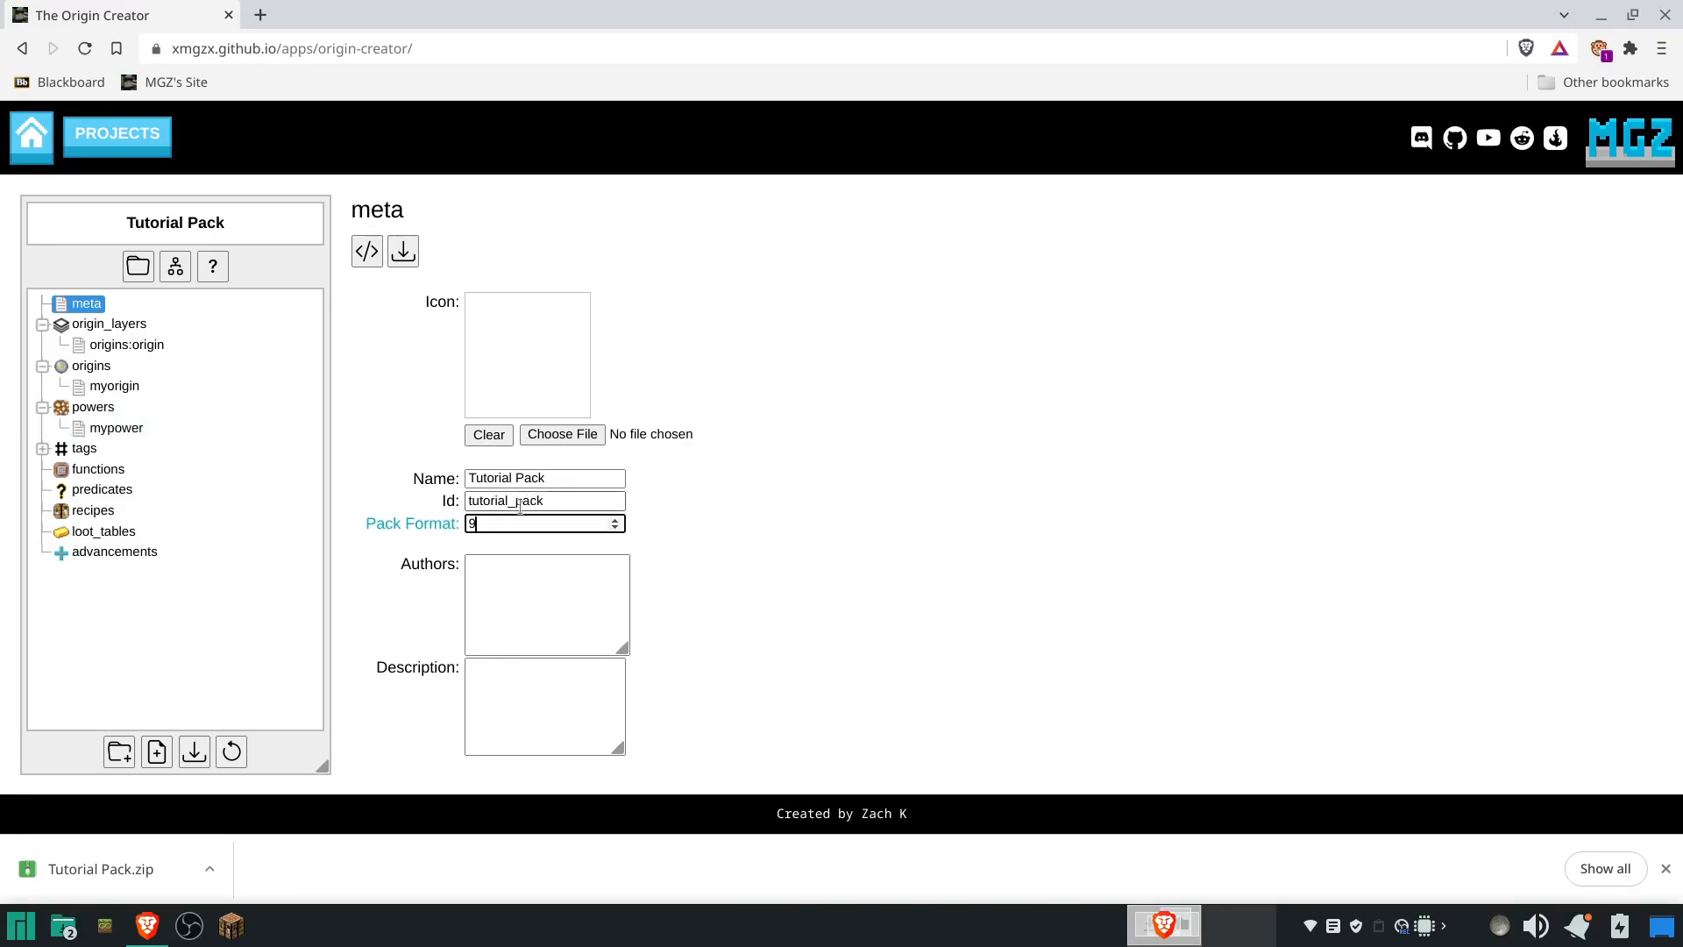
right_click(96, 430)
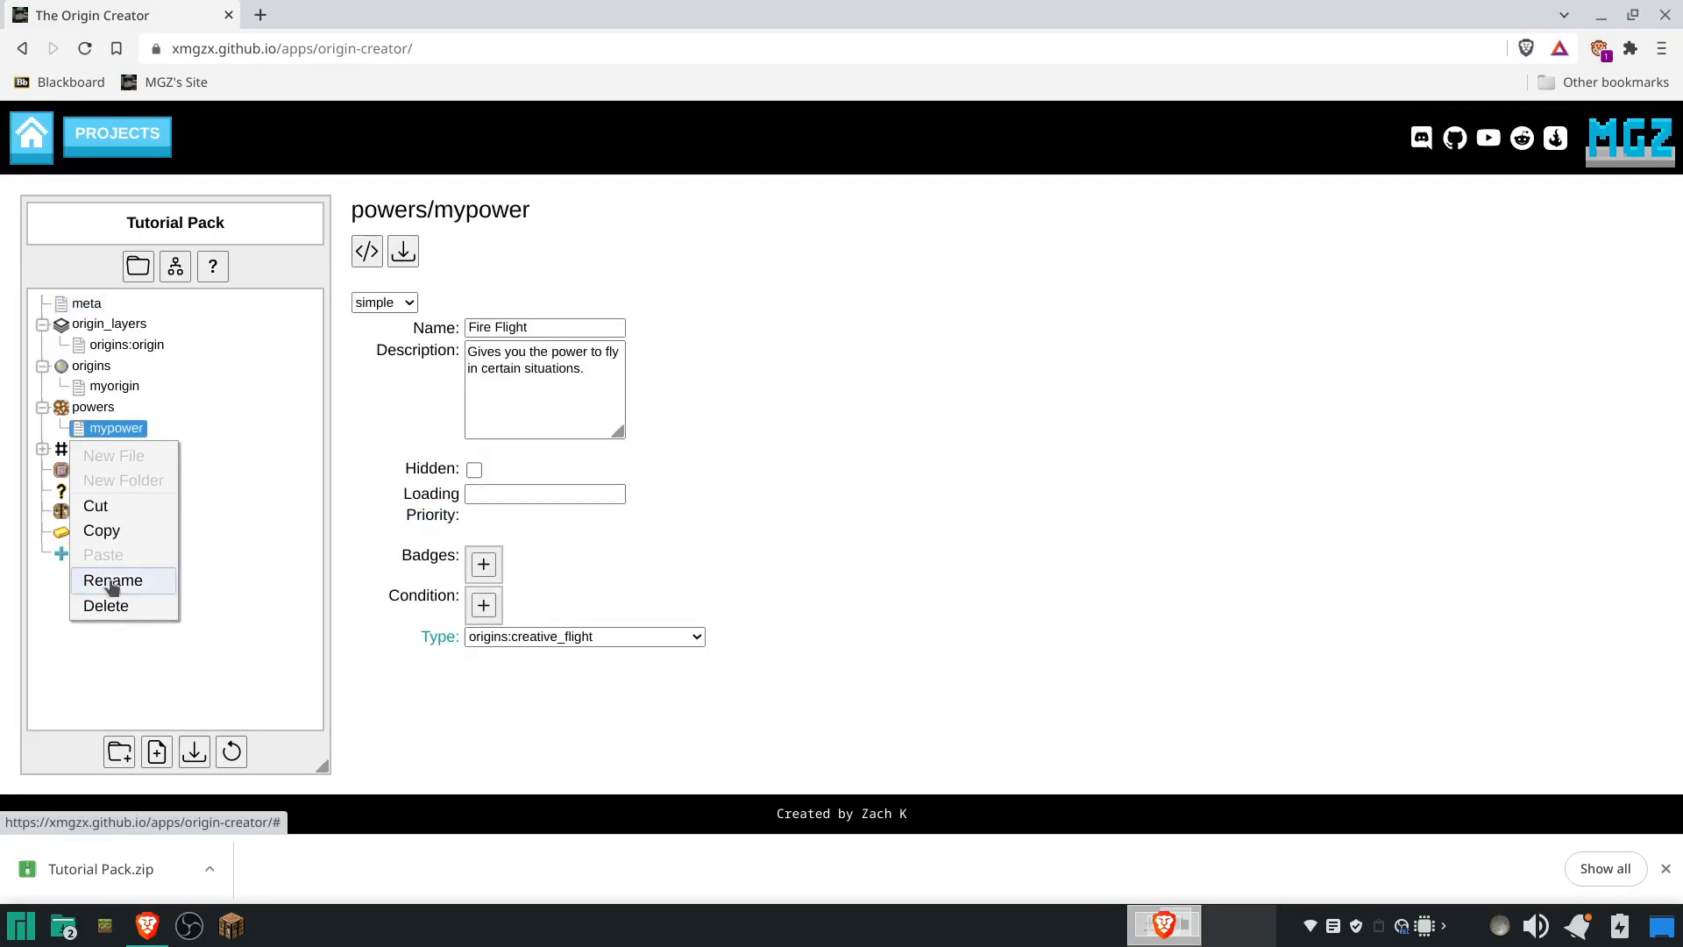
left_click(112, 580)
left_click(94, 430)
key("ctrl+v")
type(":")
key("Return")
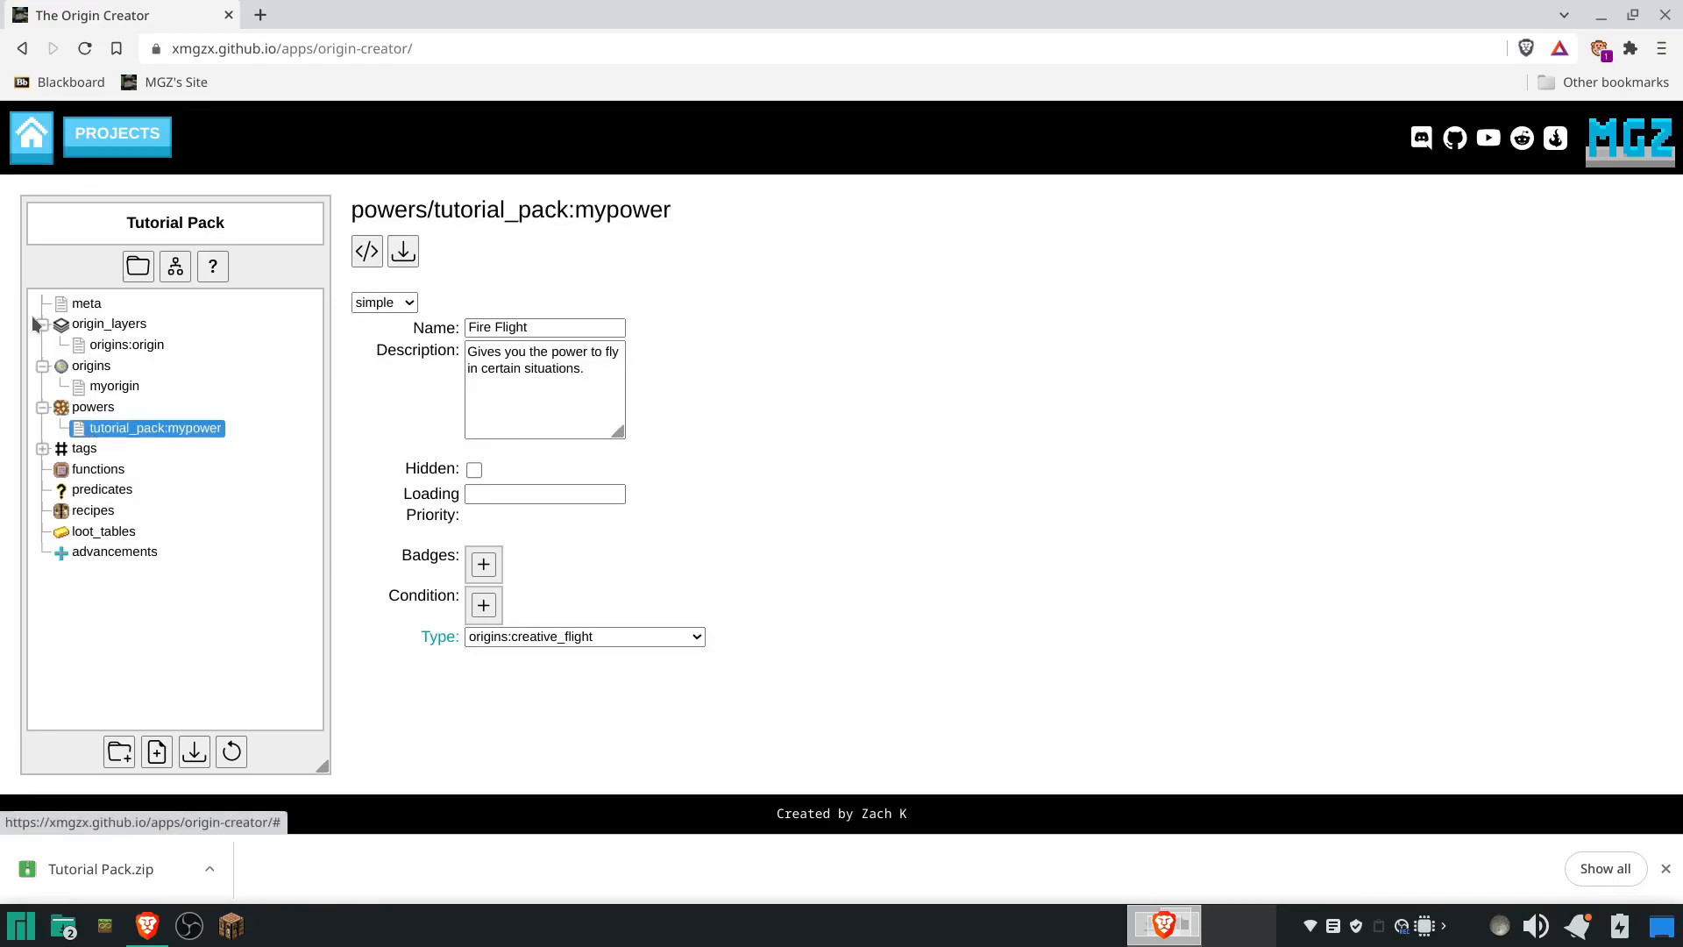
- Remove the tutorial_pack: prefix from the power file's name so it reads mypower
right_click(172, 431)
left_click(122, 580)
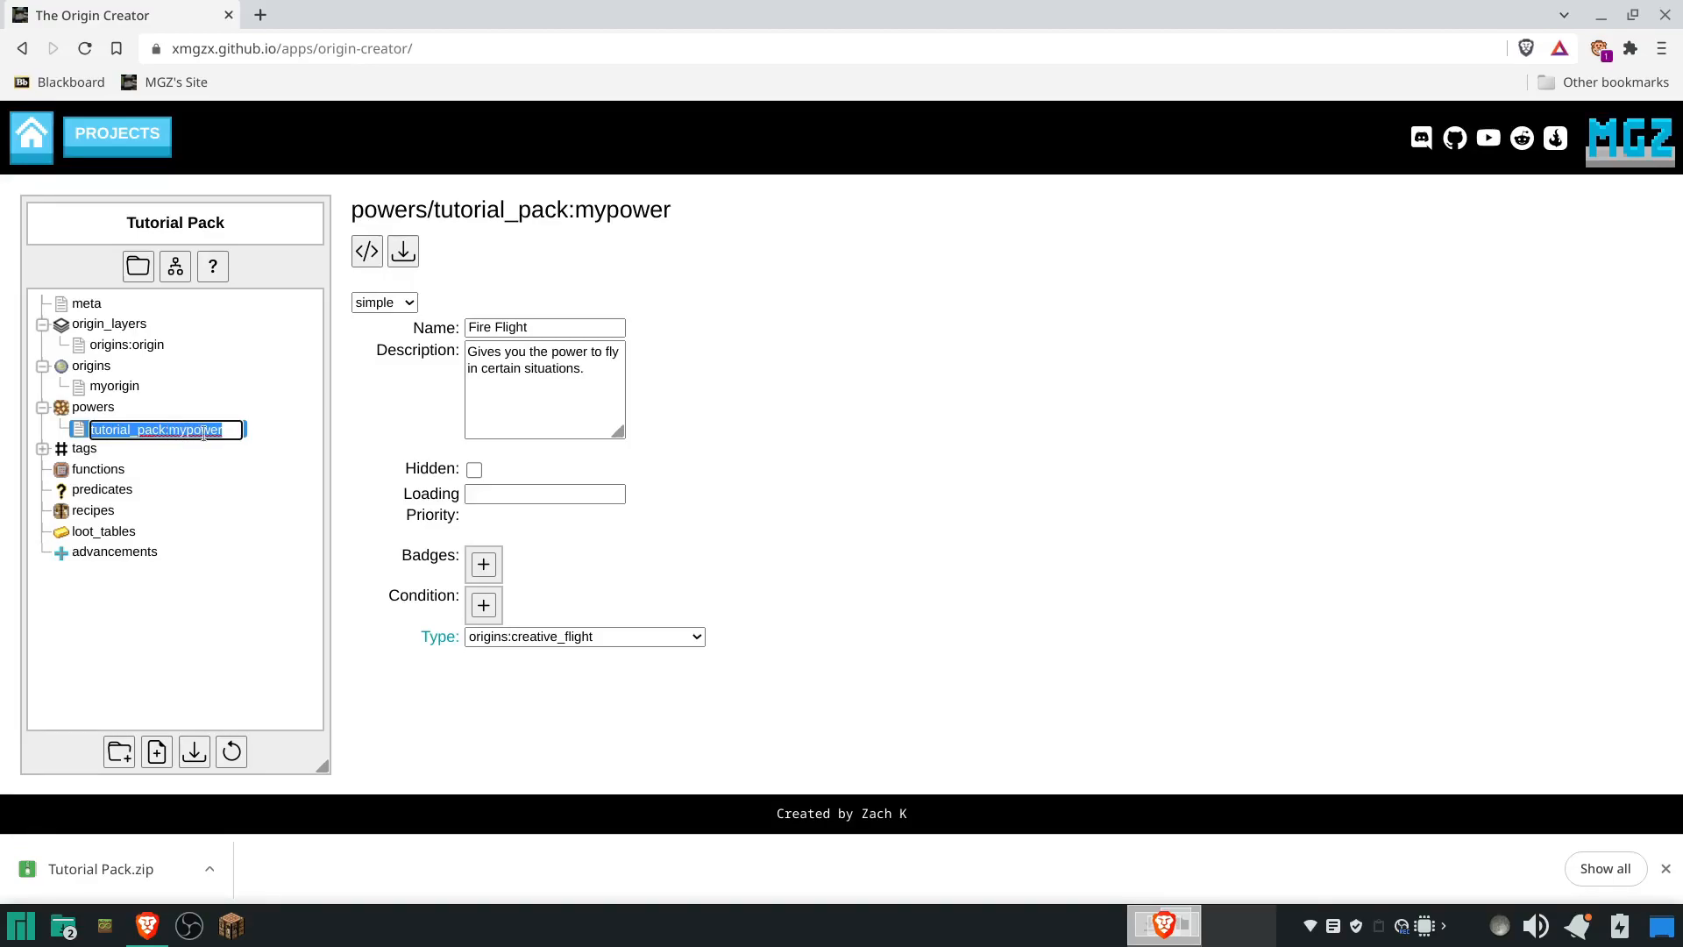
key("Home")
key("Delete")
key("Delete")
key("Delete")
key("Delete")
key("Delete")
key("Delete")
key("Delete")
key("Delete")
key("Delete")
key("Delete")
key("Delete")
key("Delete")
key("Delete")
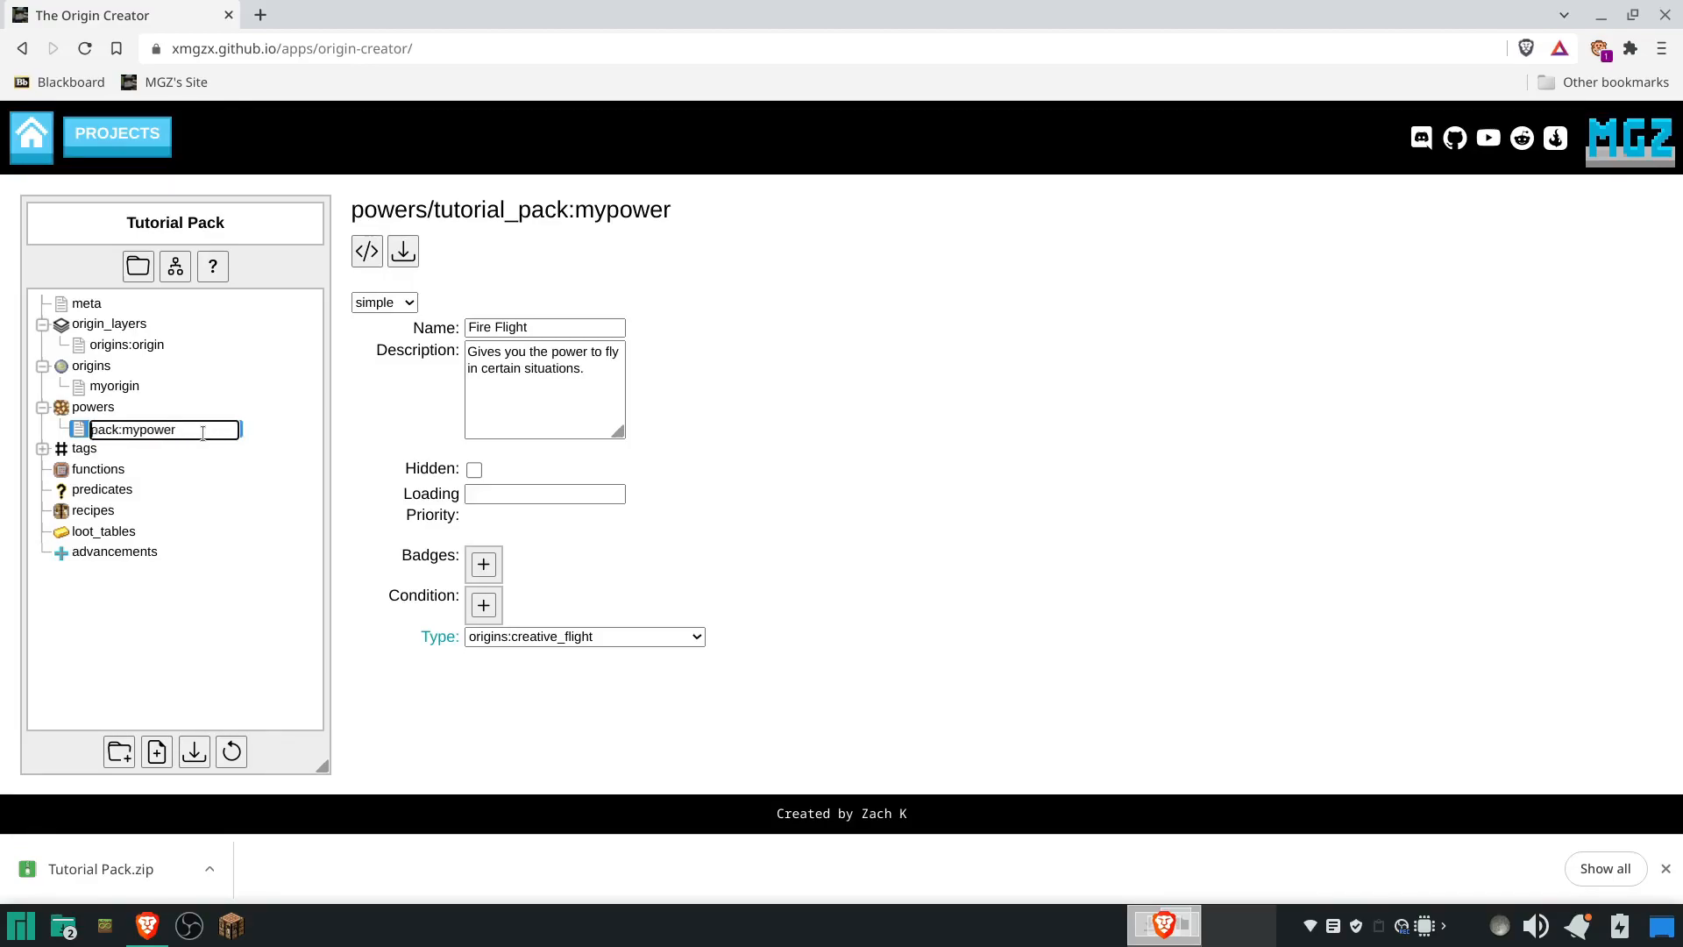
key("Delete")
key("Return")
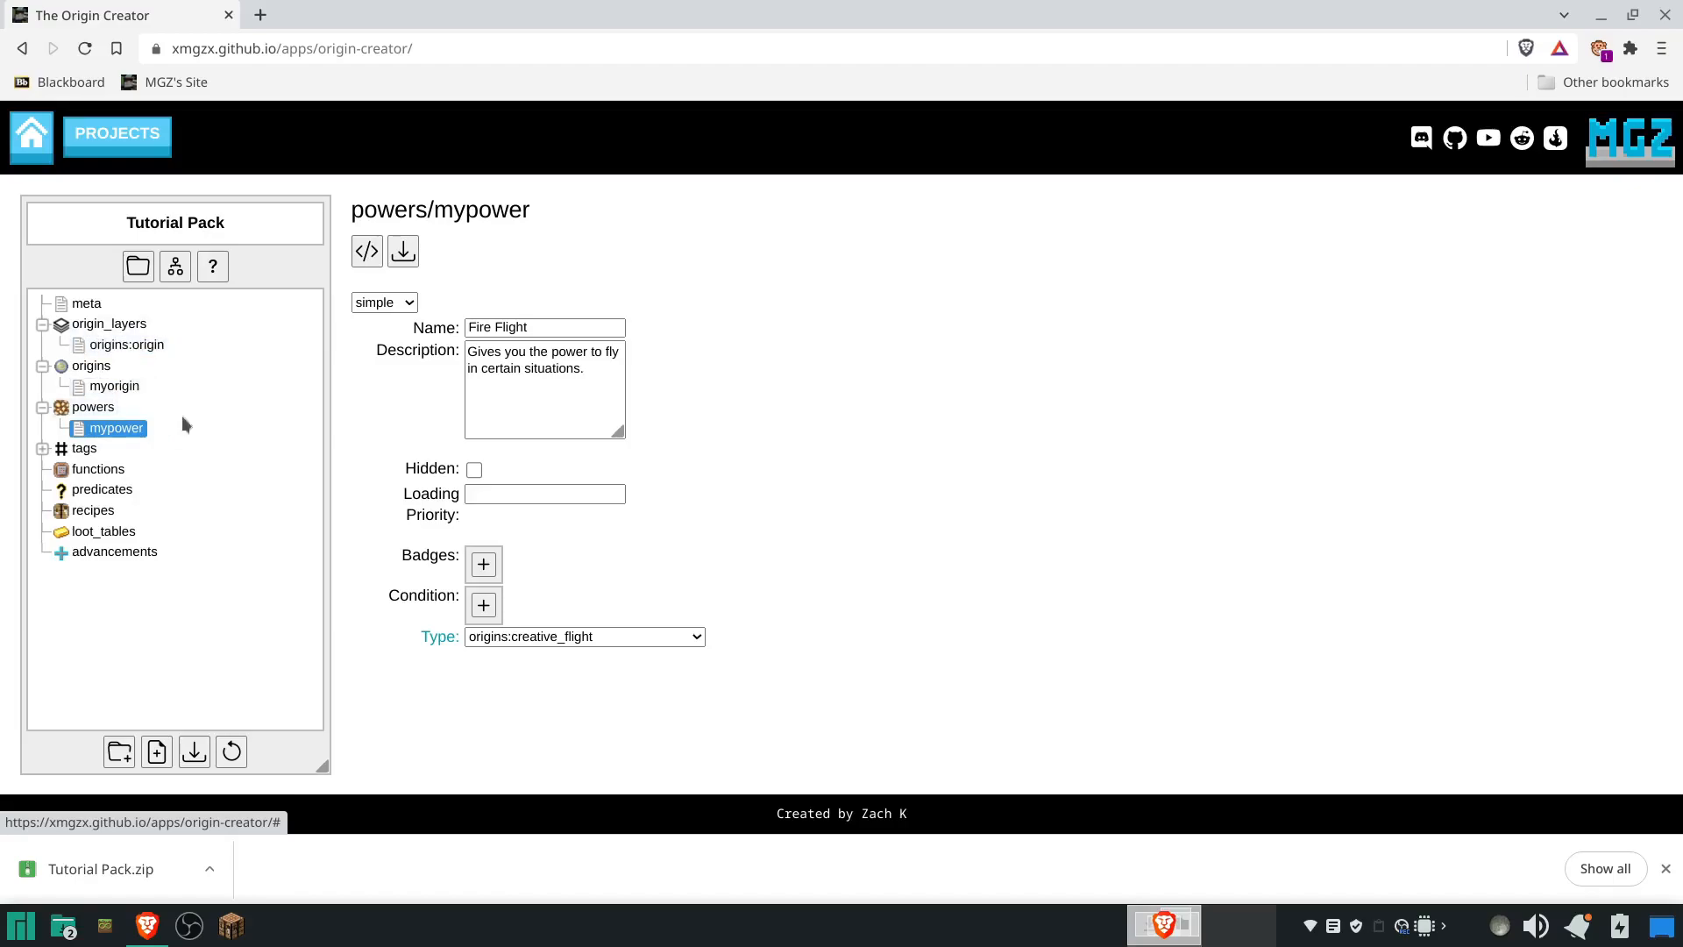
- Review the myorigin settings and export the pack as a datapack, saving Tutorial Pack.zip in Downloads
left_click(114, 385)
scroll(773, 517, "down", 1)
scroll(773, 518, "down", 3)
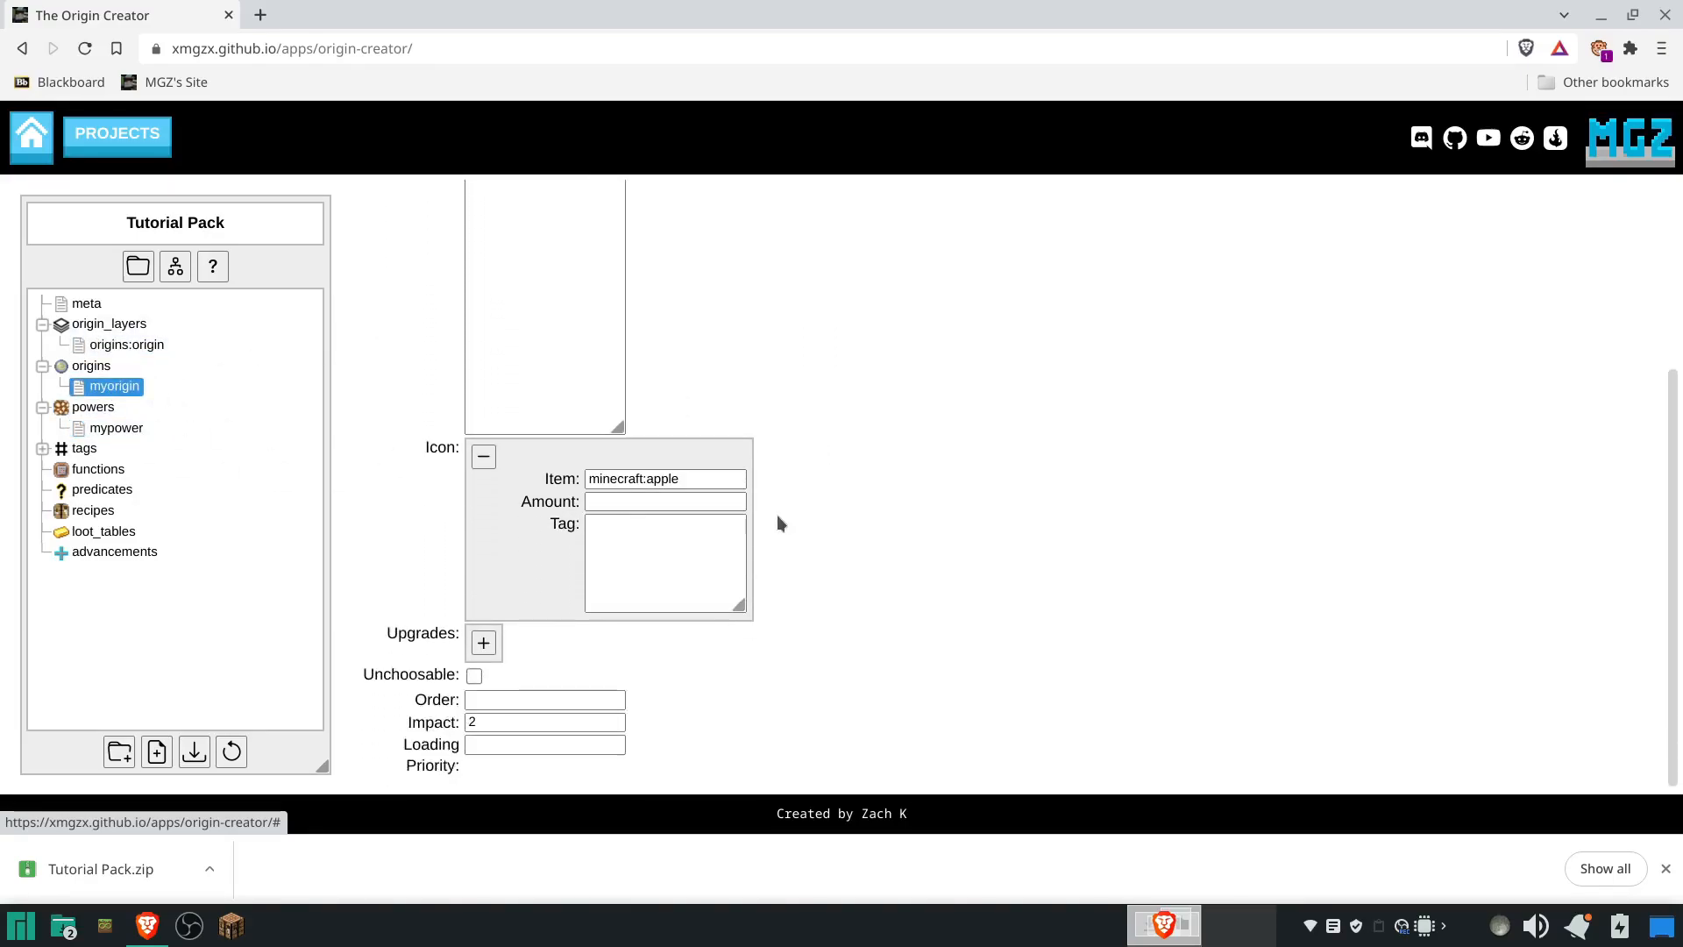
scroll(780, 519, "up", 3)
scroll(794, 526, "down", 3)
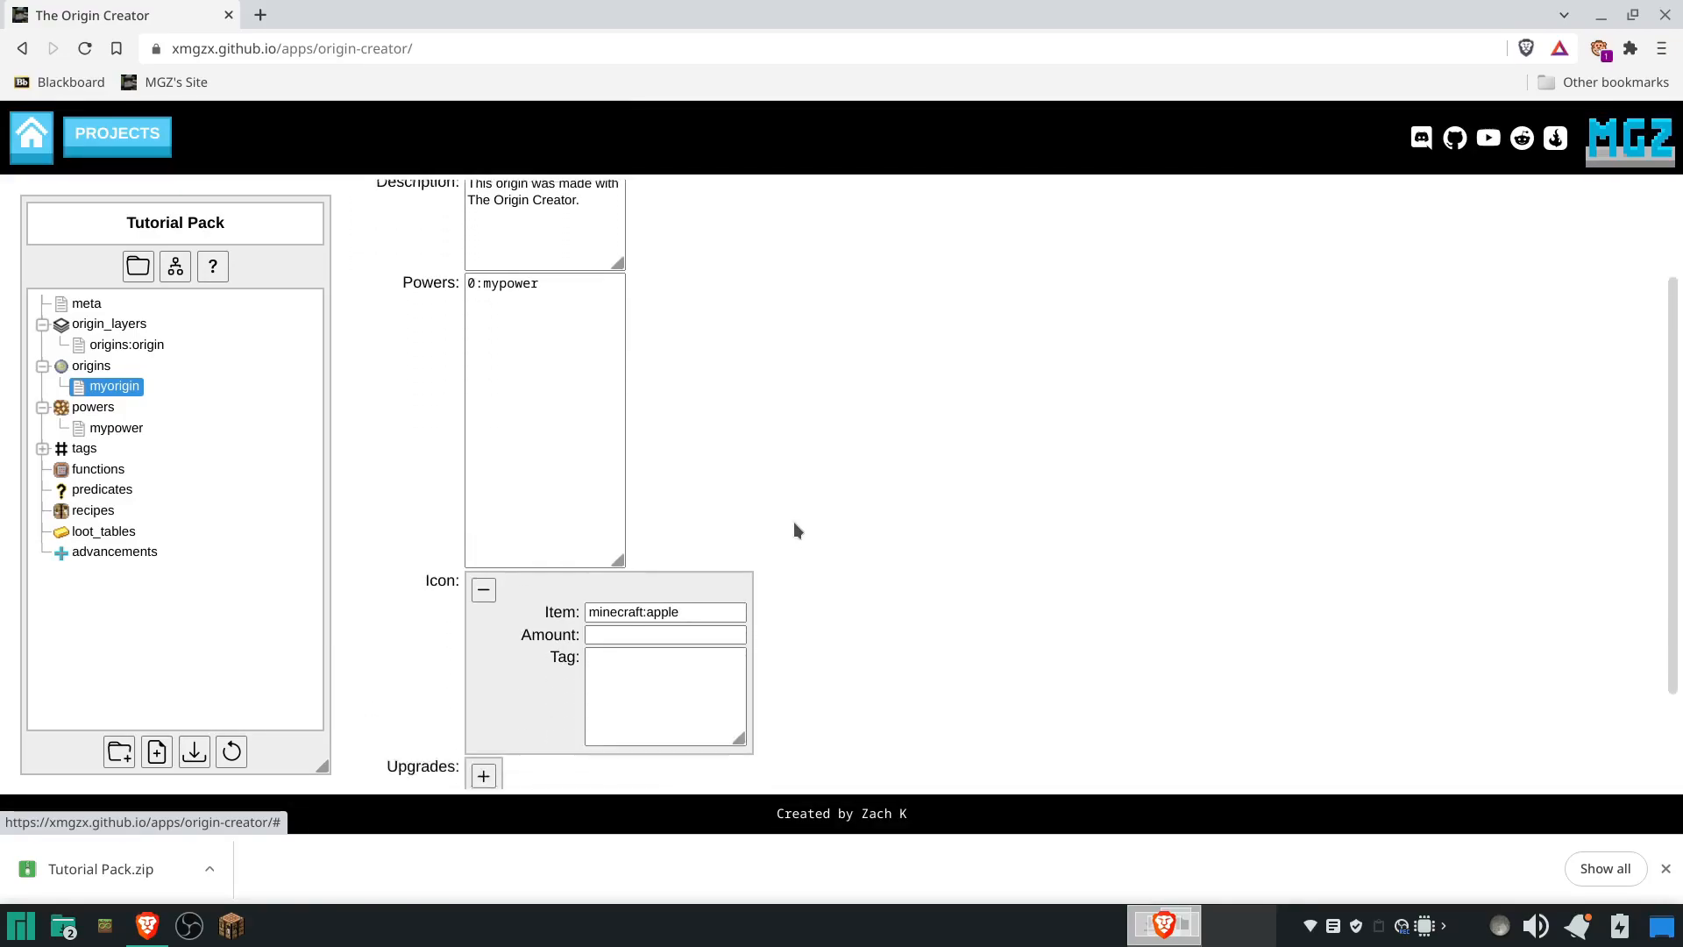
left_click(194, 752)
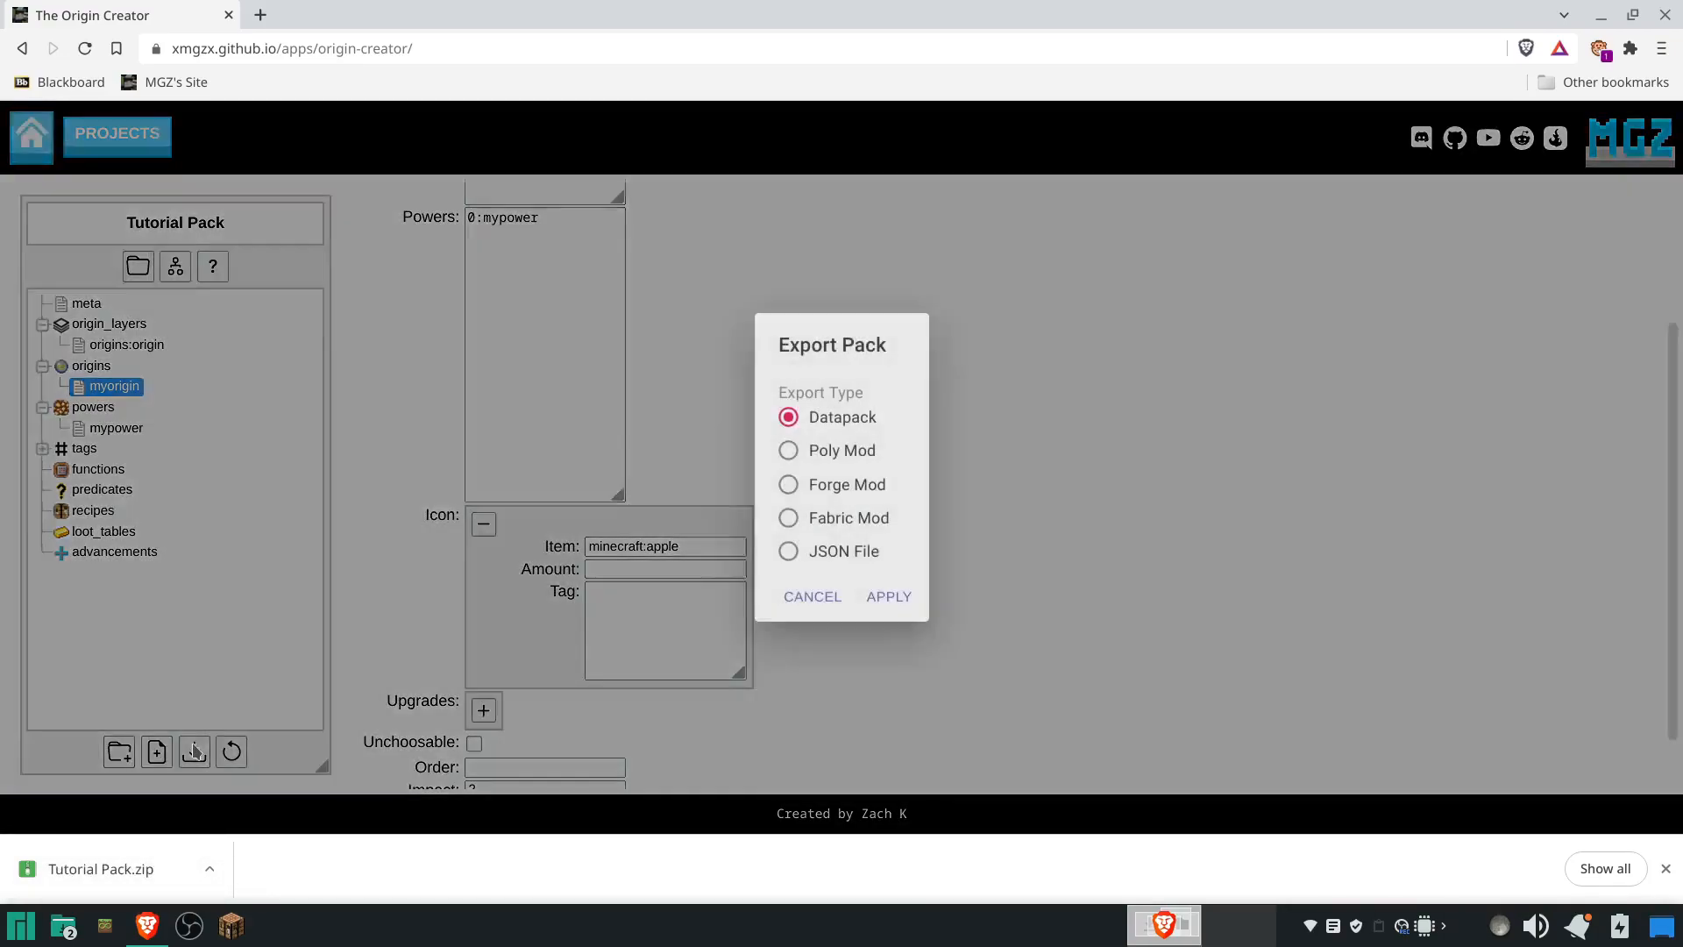
left_click(887, 597)
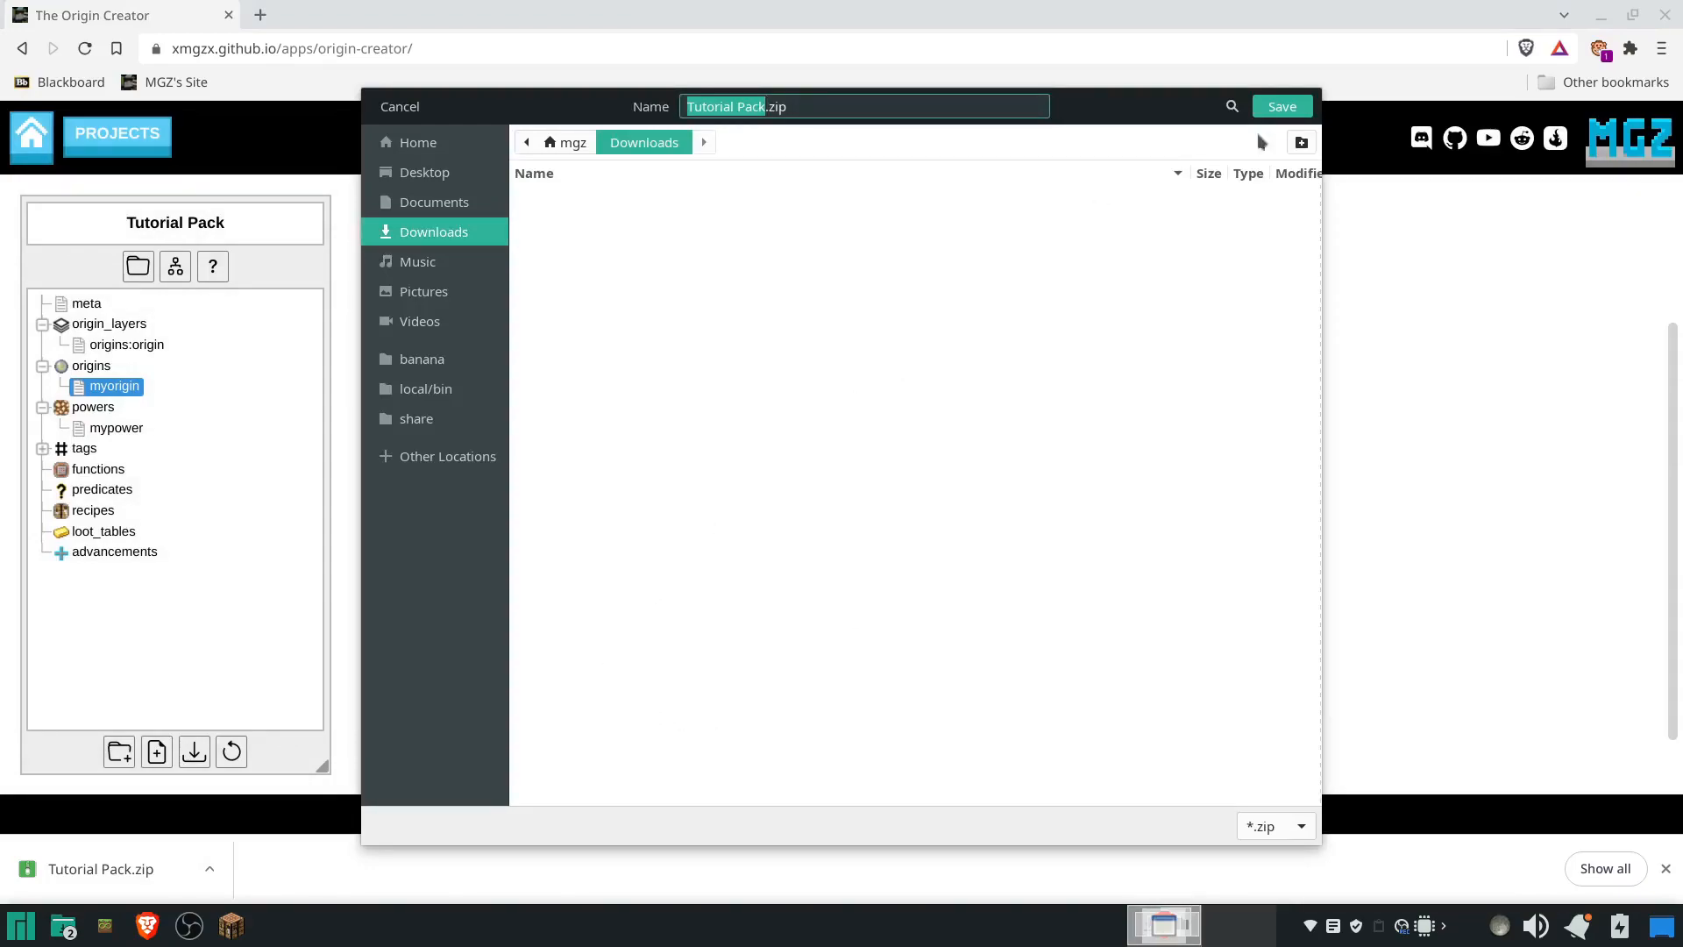
left_click(1282, 106)
- Move Tutorial Pack.zip from Downloads into the world's datapacks folder, replacing the existing file
right_click(63, 925)
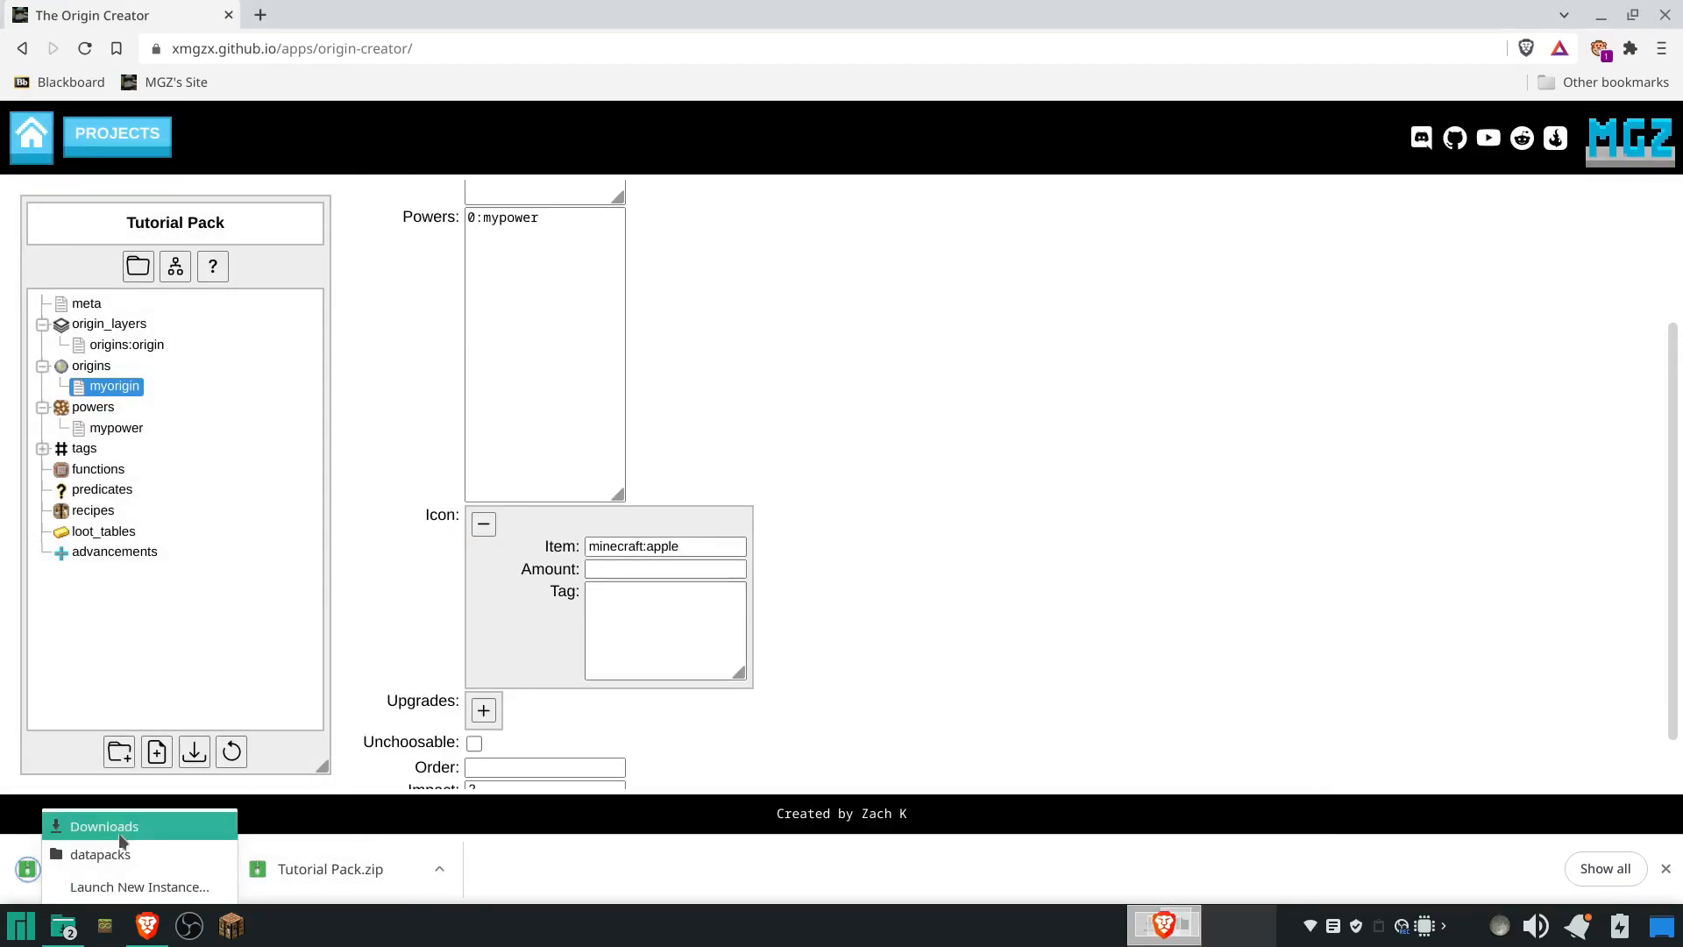
left_click(99, 854)
right_click(64, 925)
left_click(105, 826)
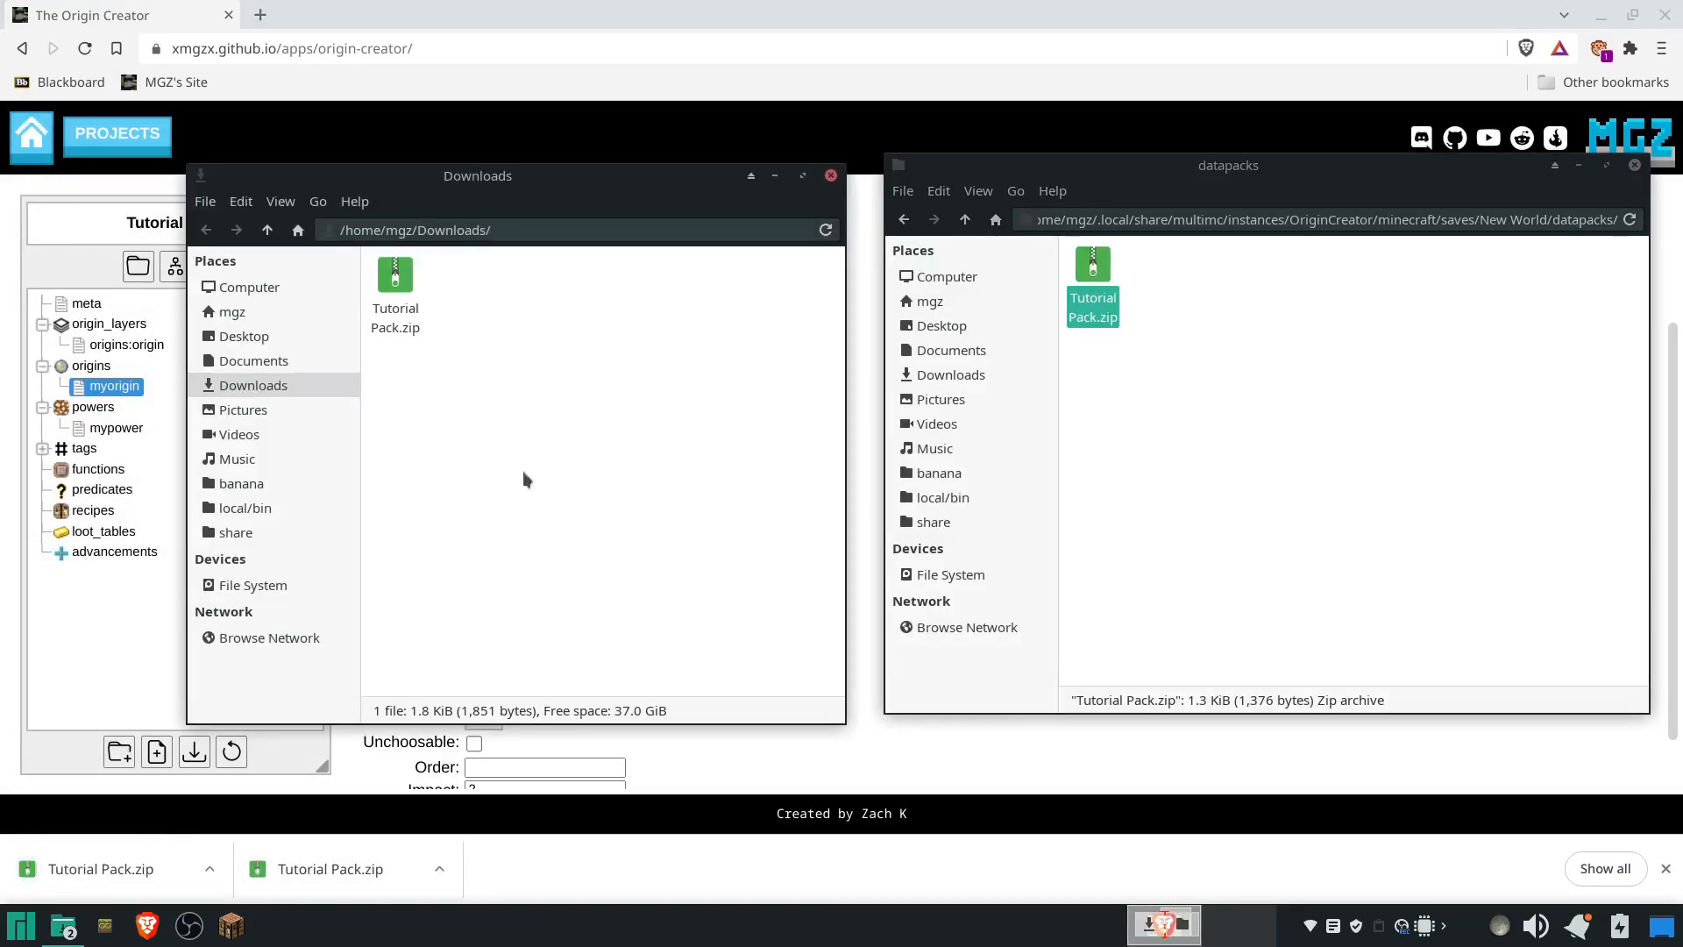
left_click_drag(399, 302, 1359, 447)
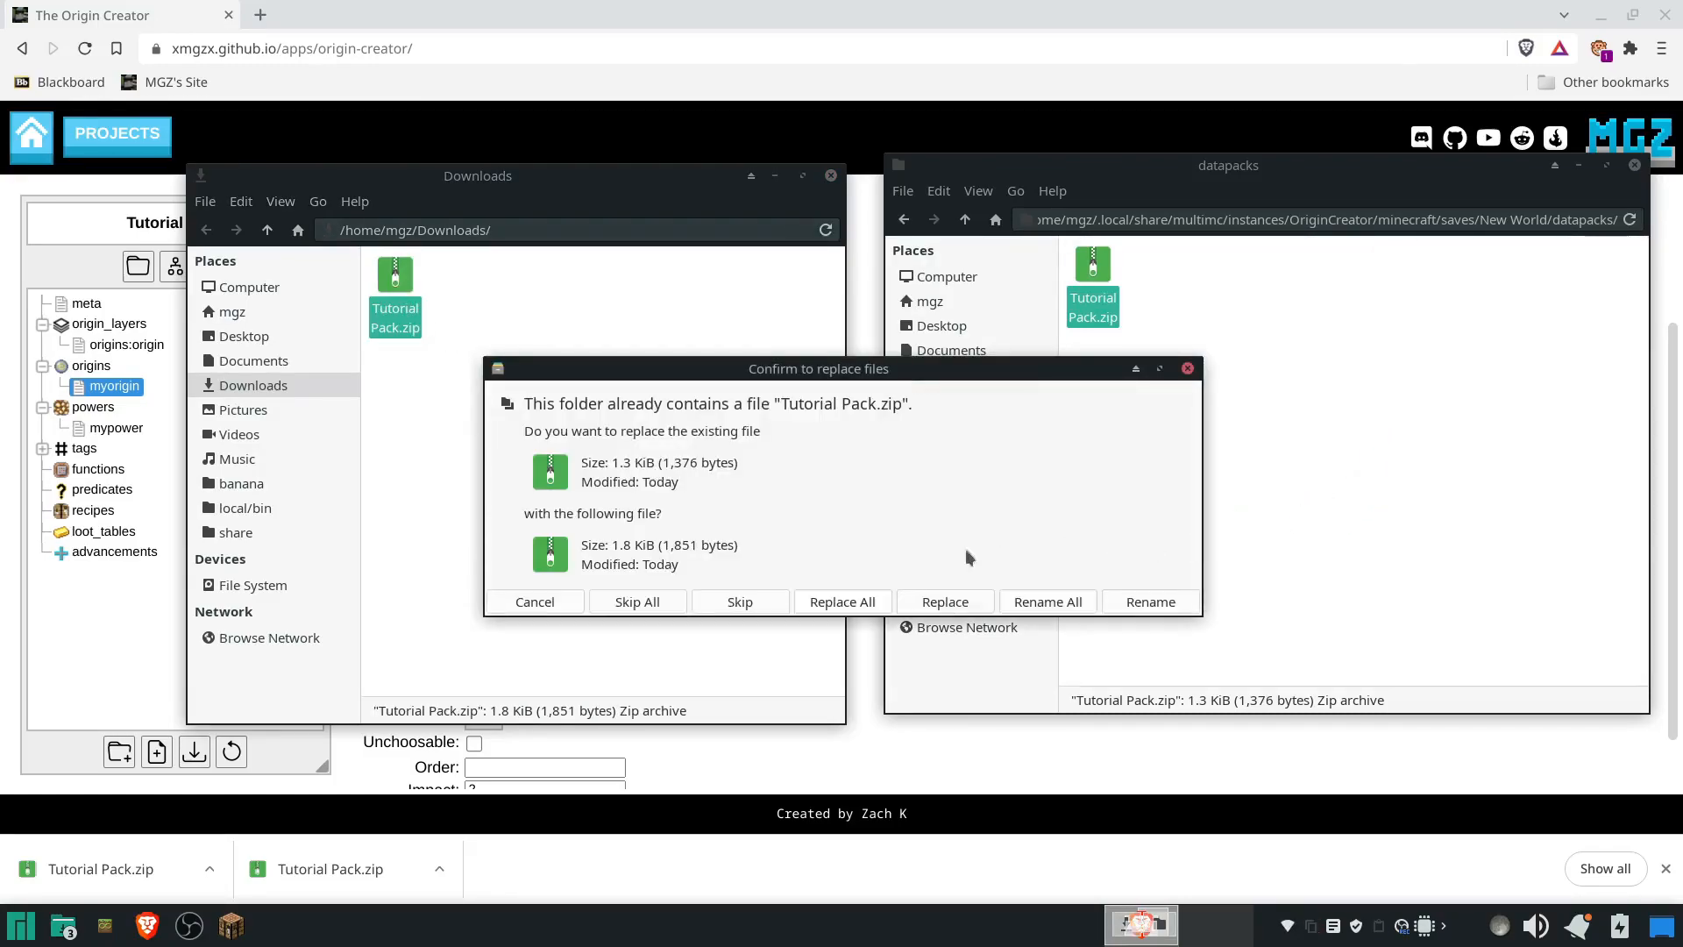
left_click(945, 602)
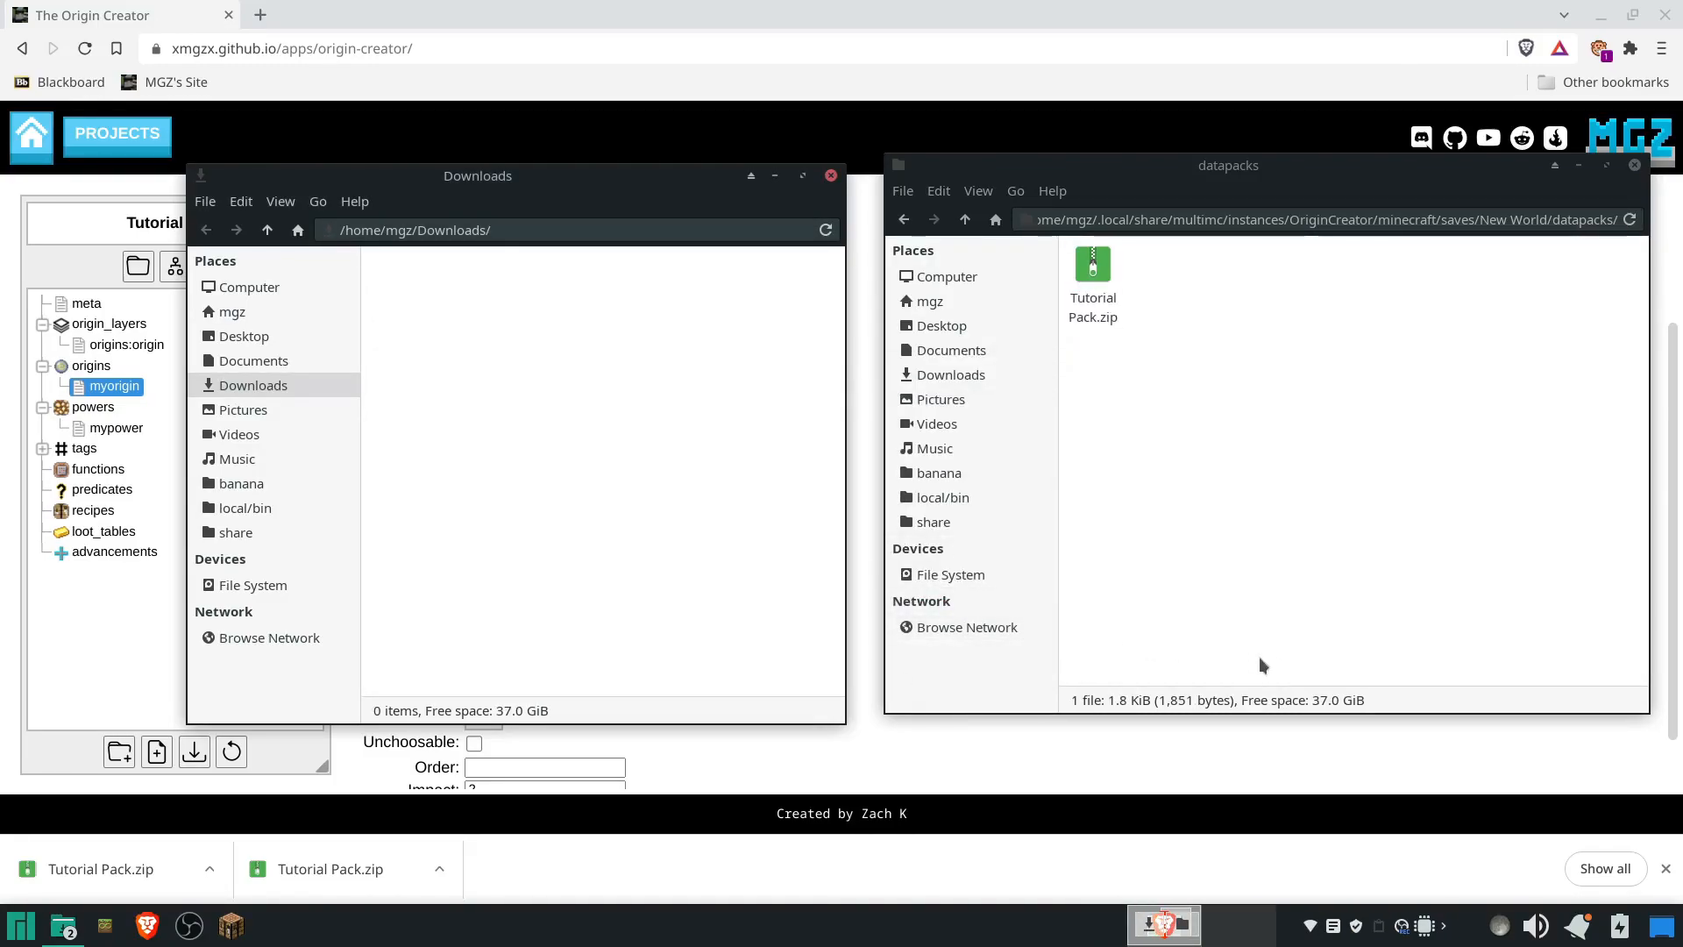
- Switch to Minecraft, resume the game and reload the datapacks with the /reload command
left_click(231, 926)
left_click(840, 399)
key("slash")
type("elo")
key("BackSpace")
key("BackSpace")
key("BackSpace")
type("reload")
key("Return")
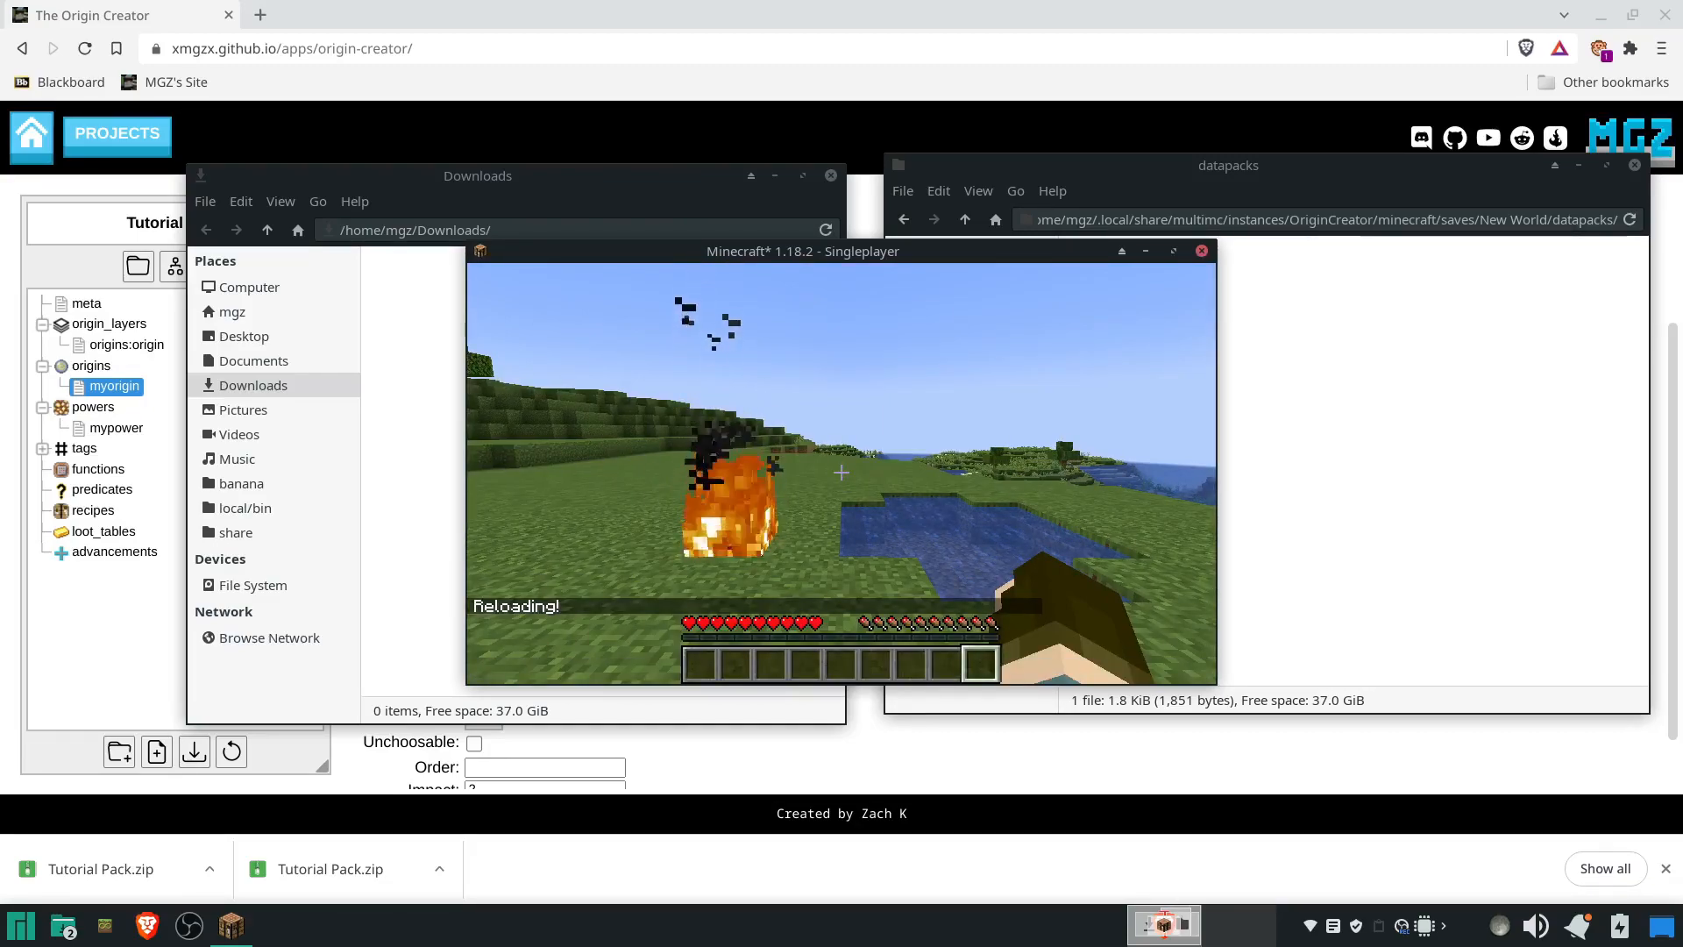
key("s")
key("w")
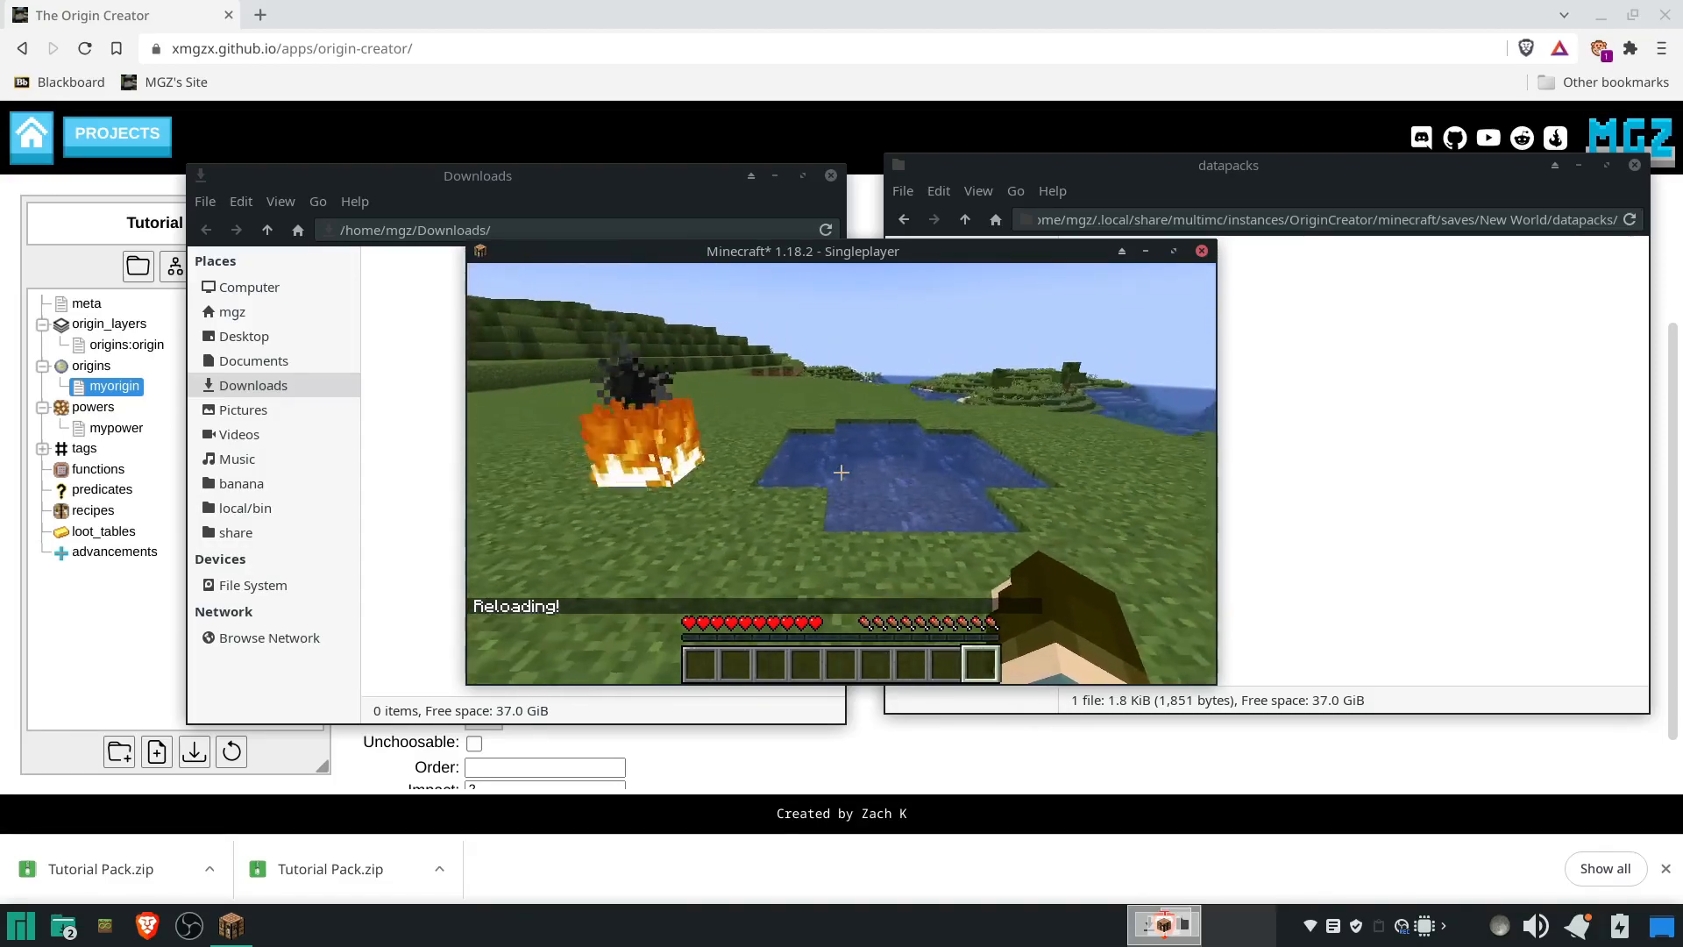
key("s")
key("d")
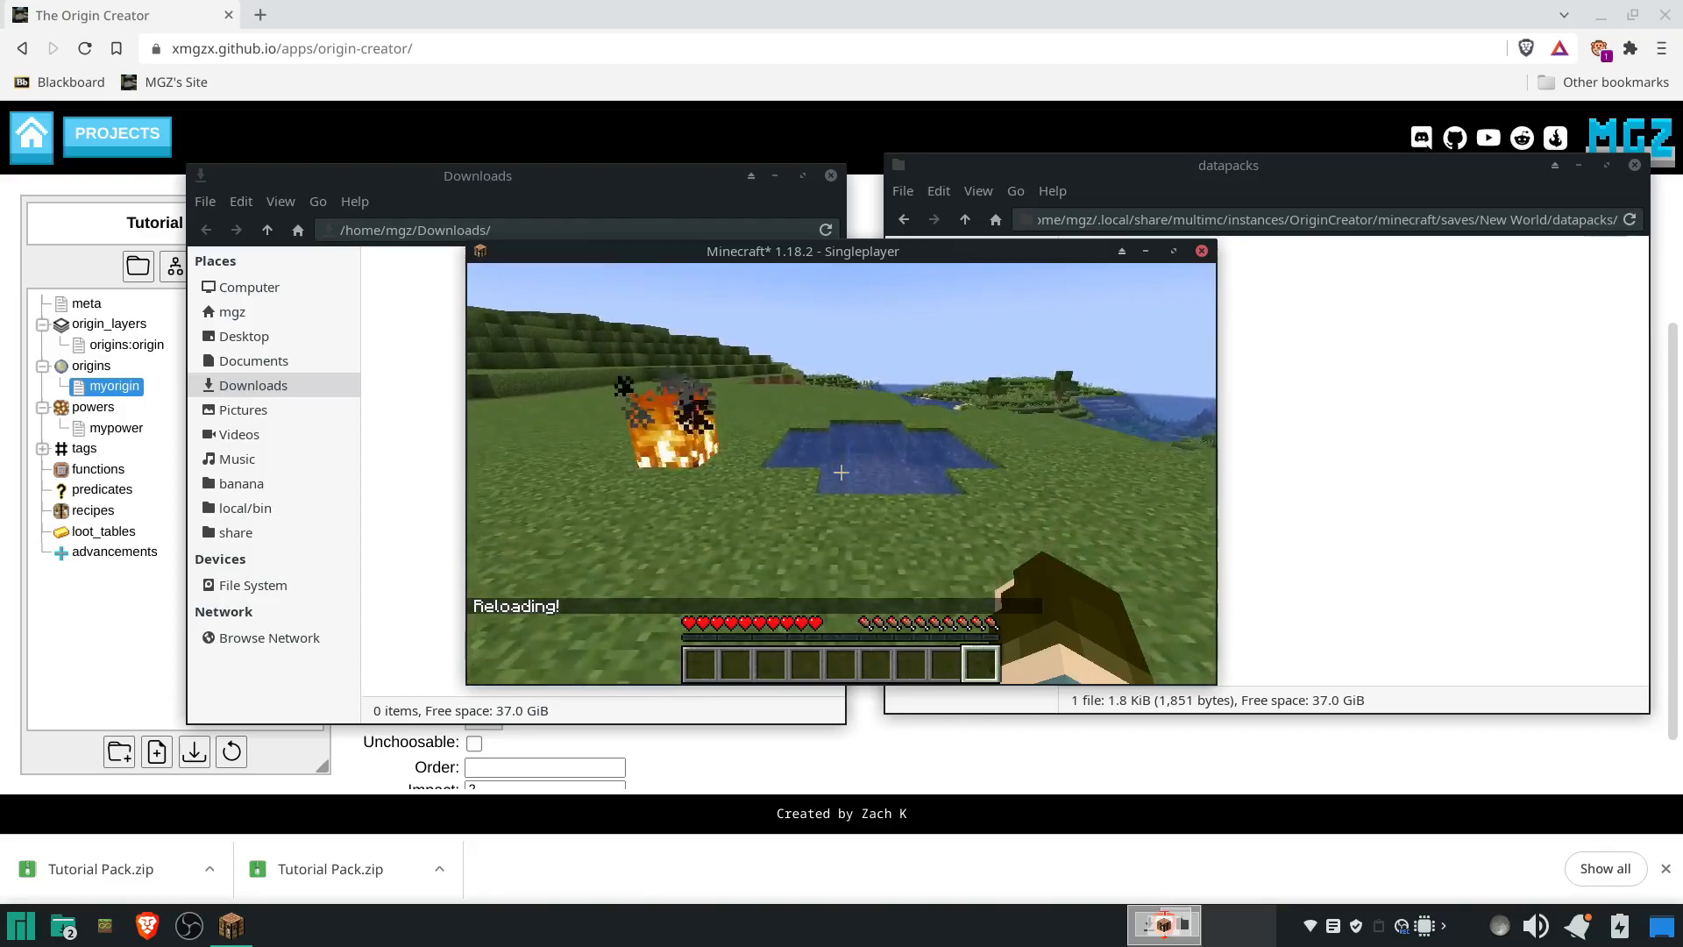
key("space")
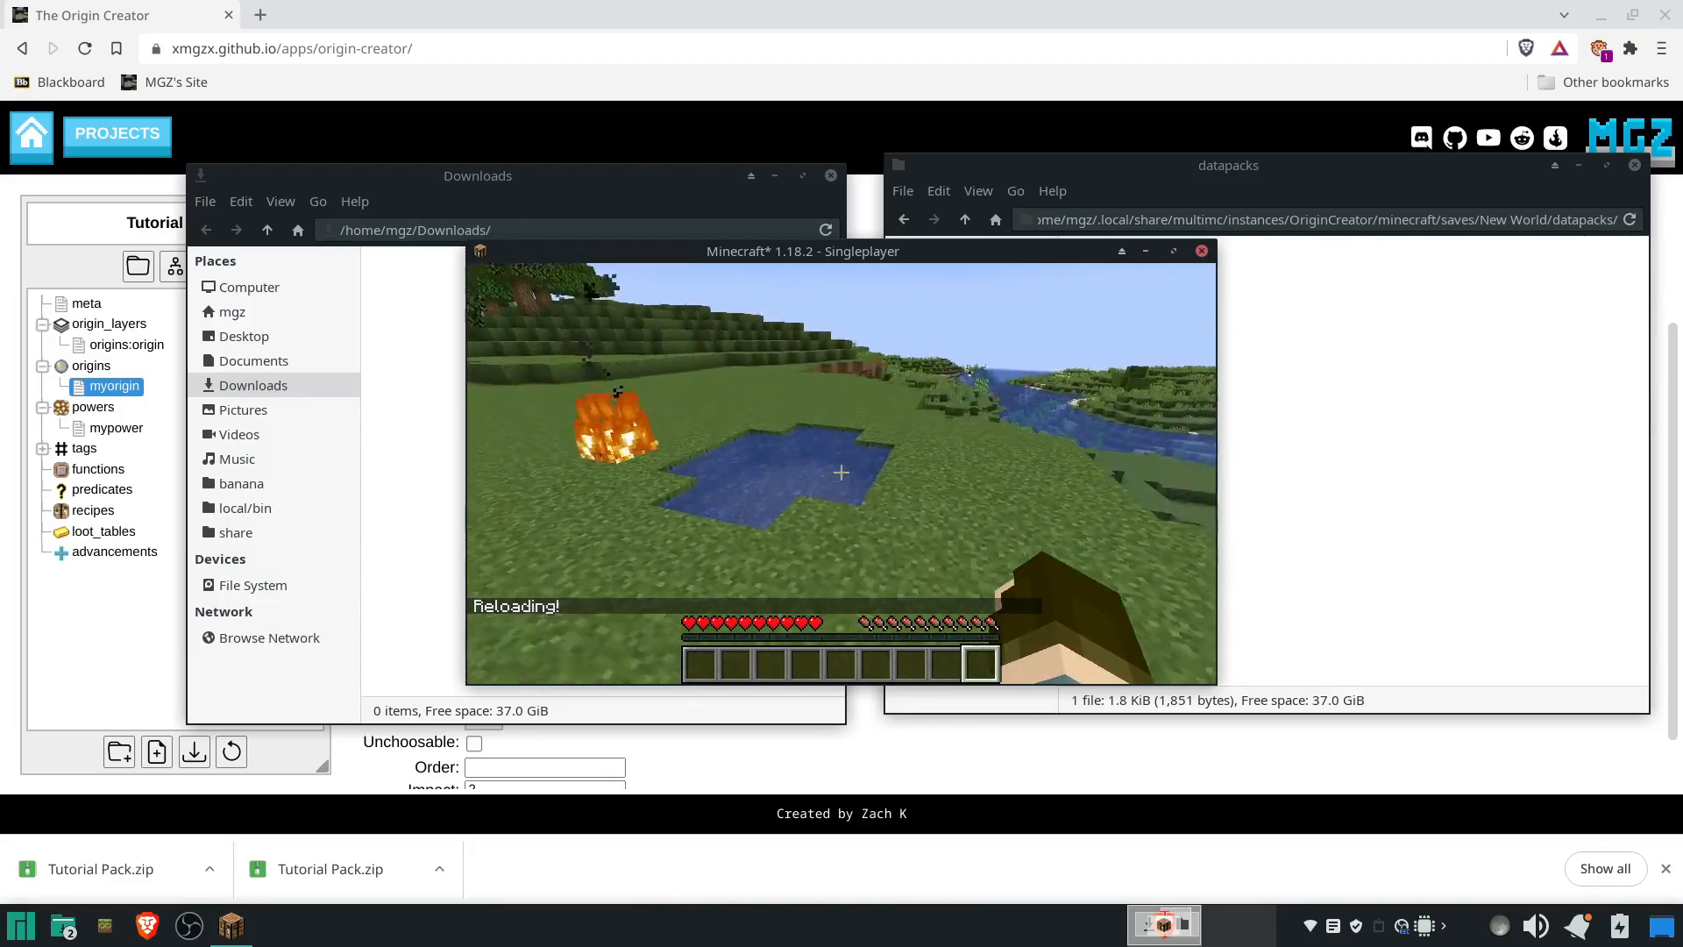
key("space")
key("w")
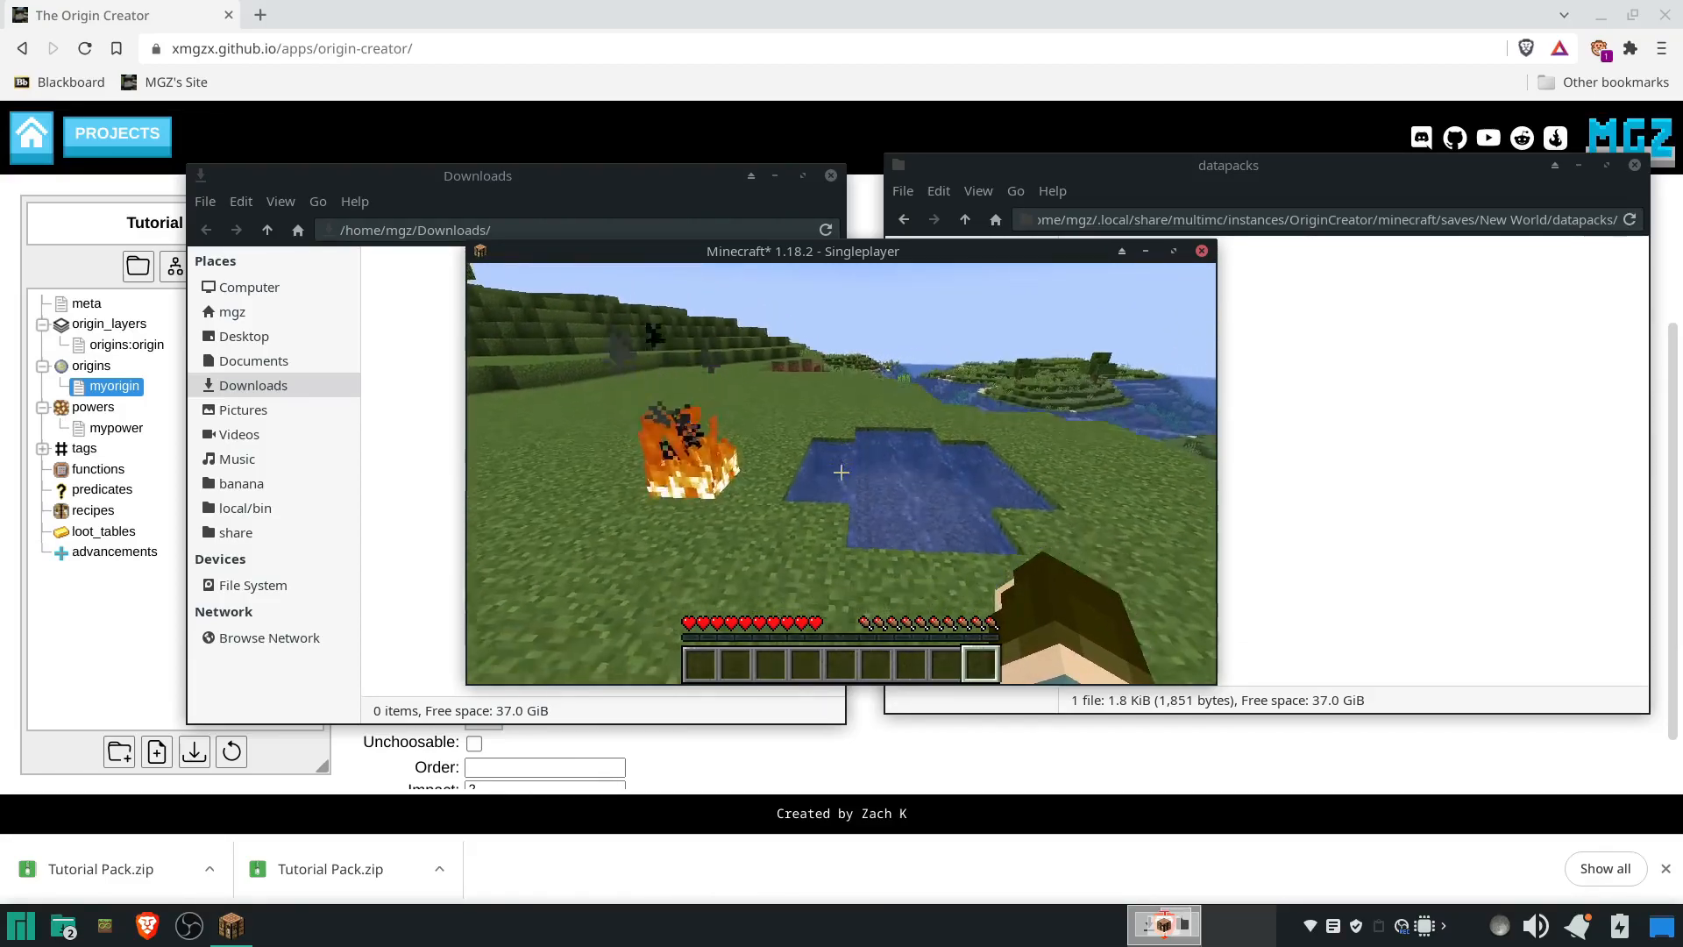
- Give the nearest player an Orb of Origin with the /give @p command
key("slash")
type("give @p ")
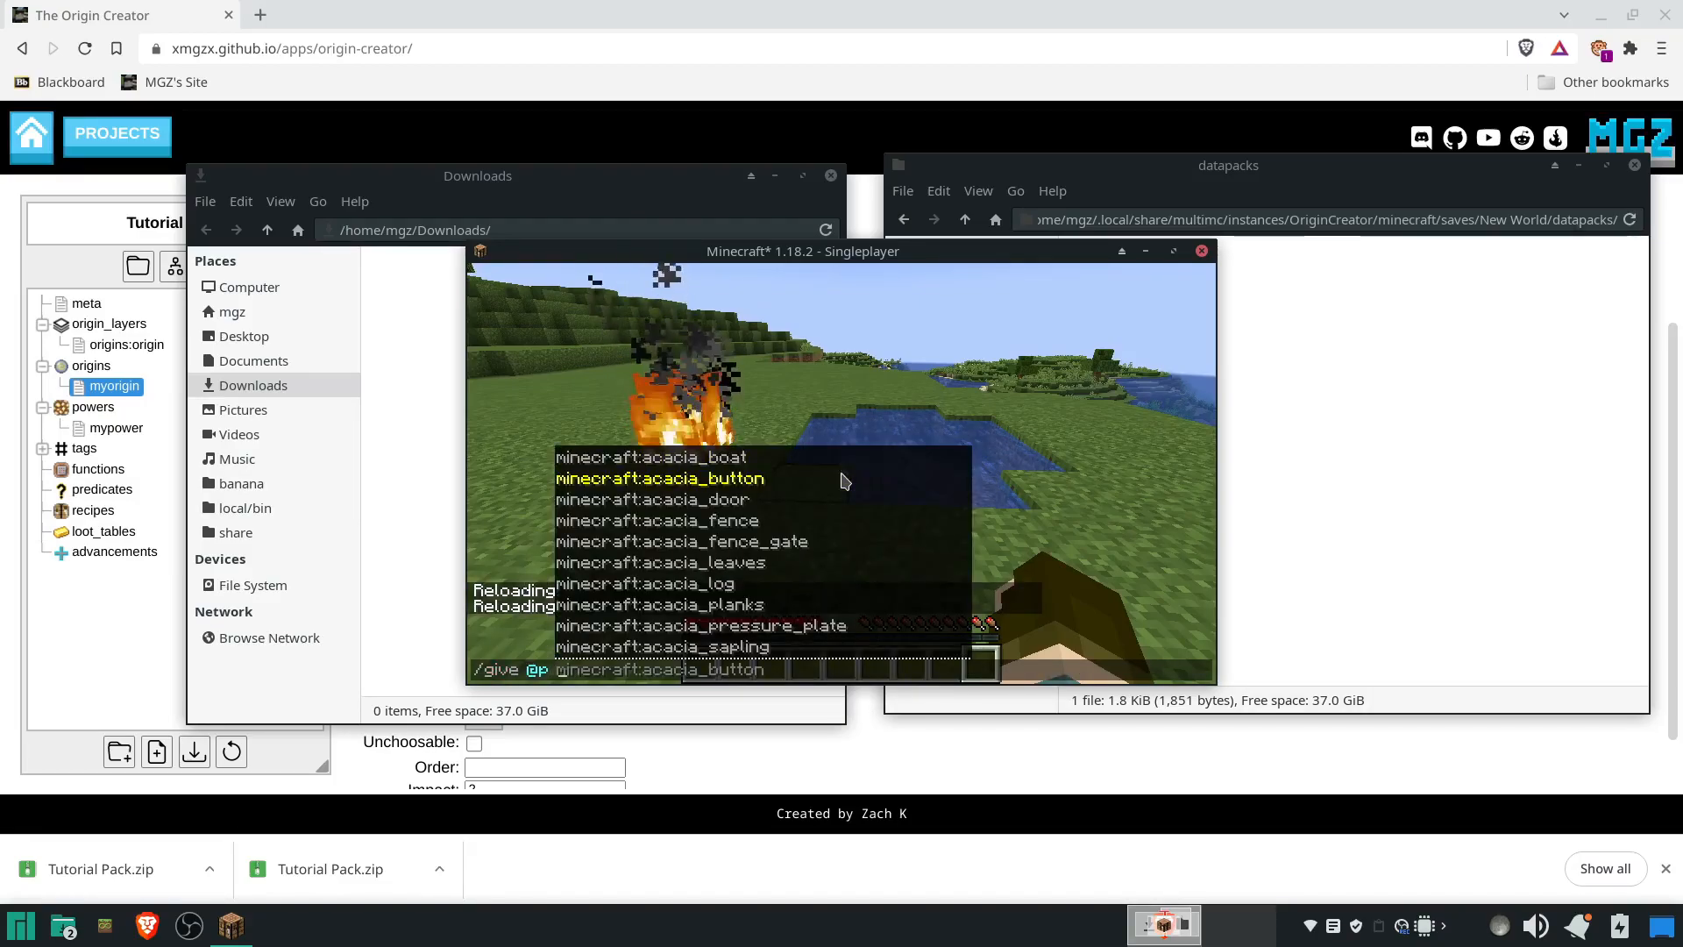
type("origins")
key("Tab")
key("Return")
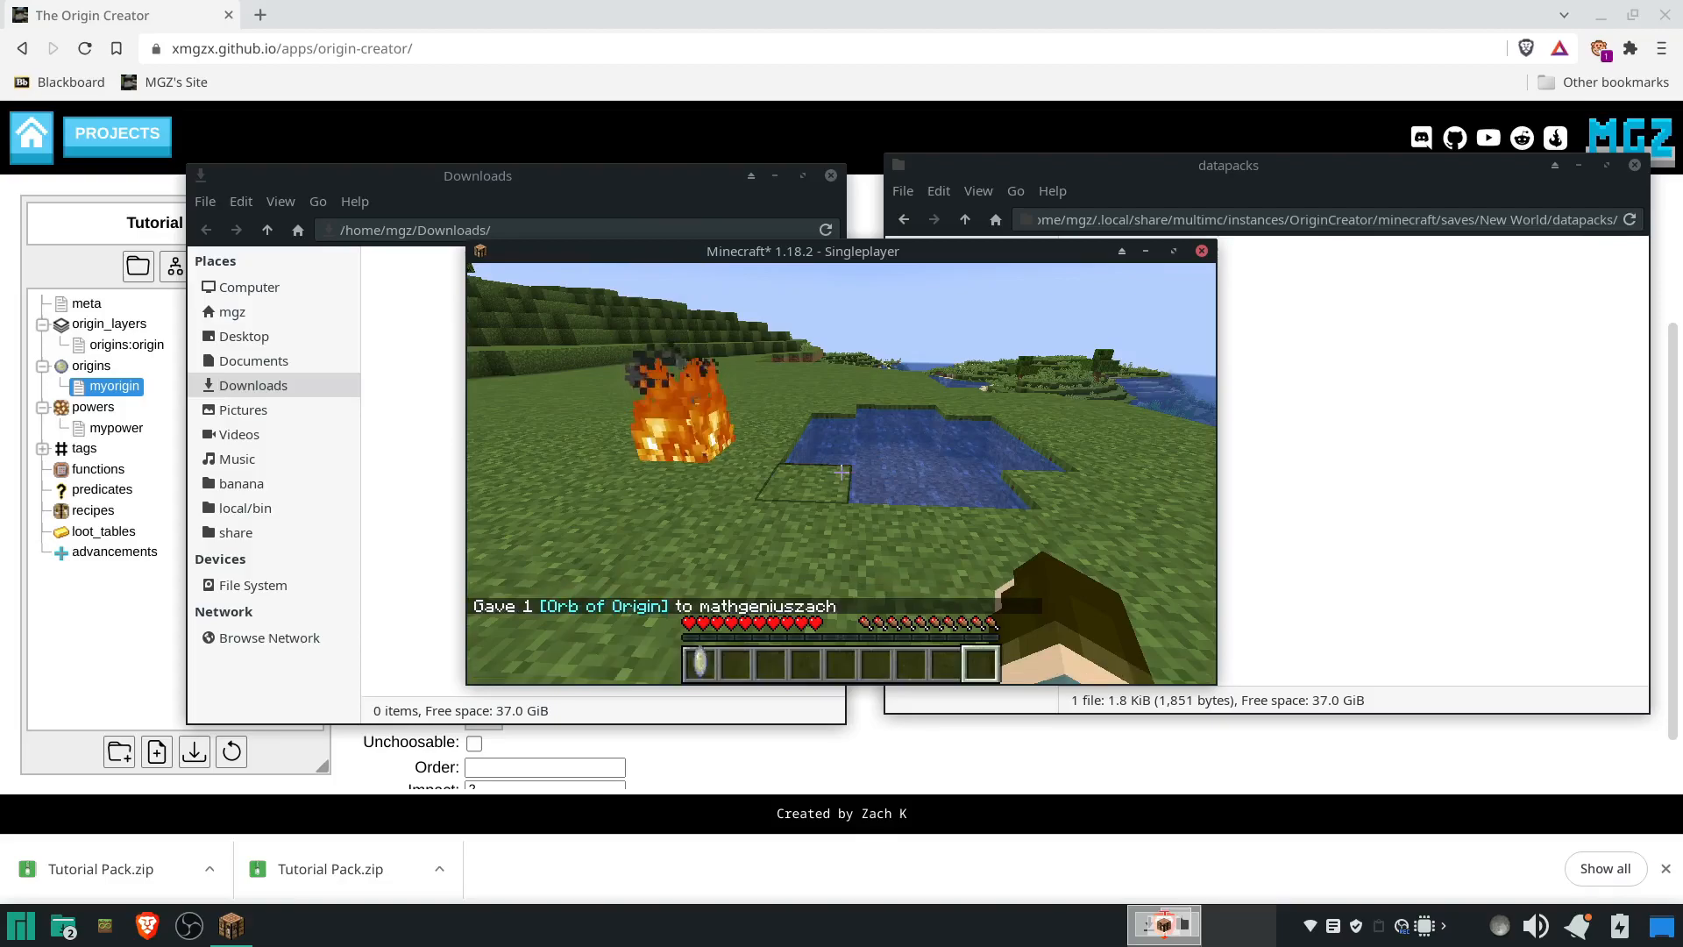
- Use the Orb of Origin from the first hotbar slot and select My Origin with the Fire Flight power
right_click(841, 478)
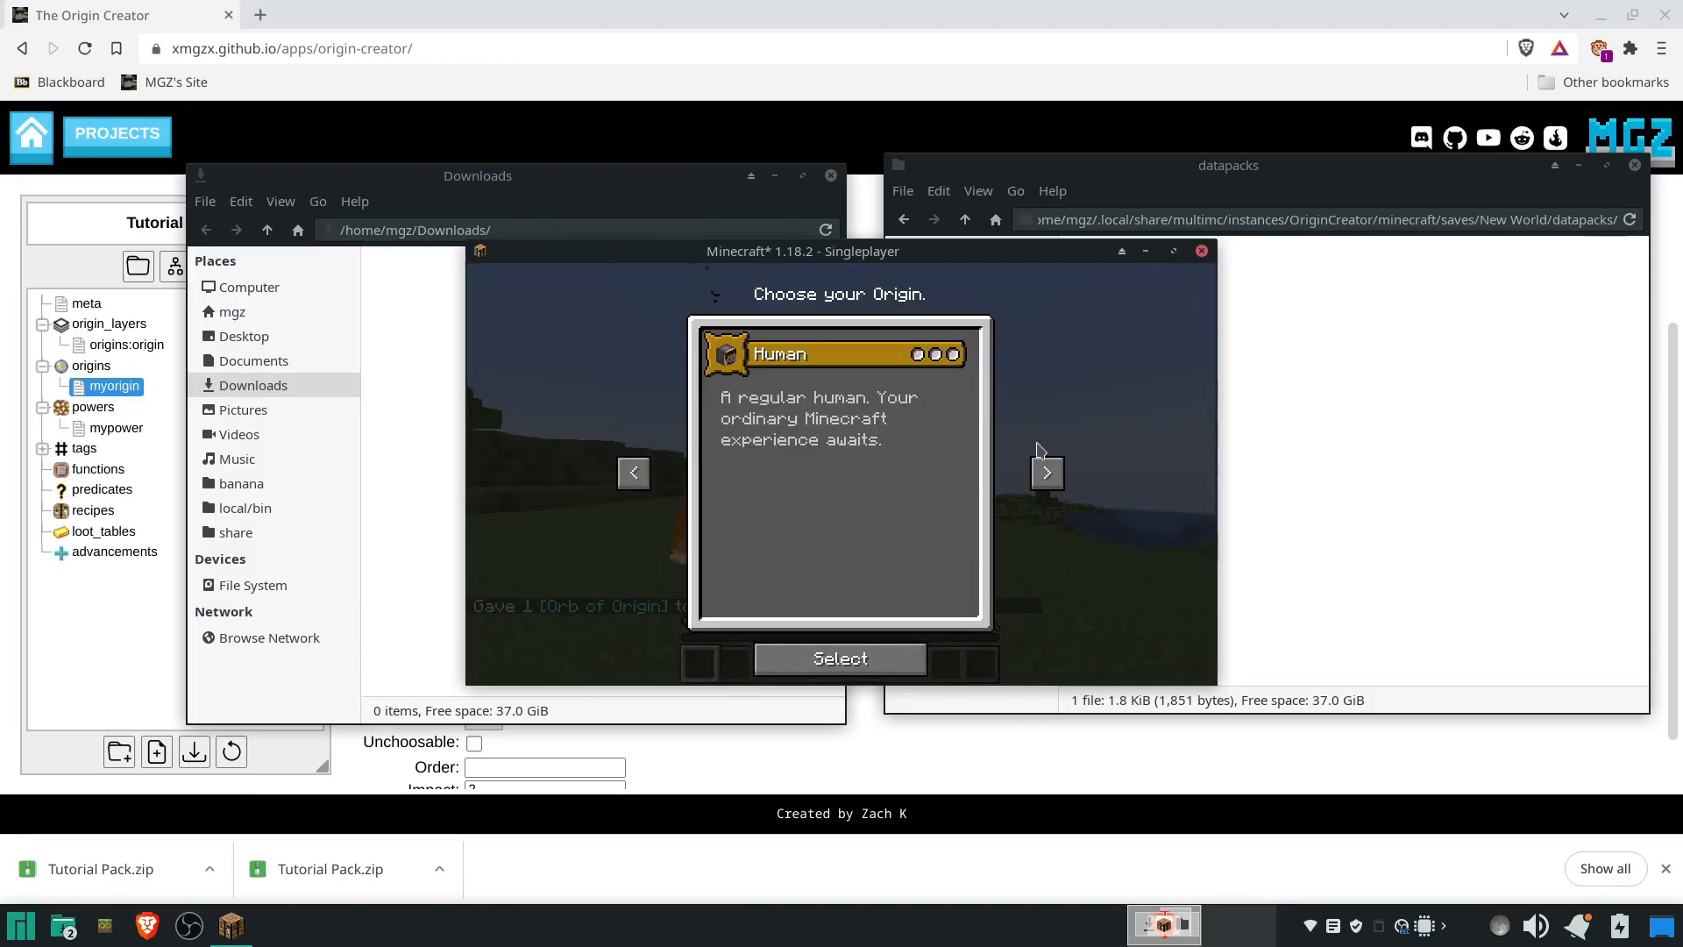
left_click(1047, 473)
left_click(1047, 473)
left_click(1048, 475)
left_click(1048, 473)
left_click(1048, 473)
left_click(1048, 473)
left_click(633, 472)
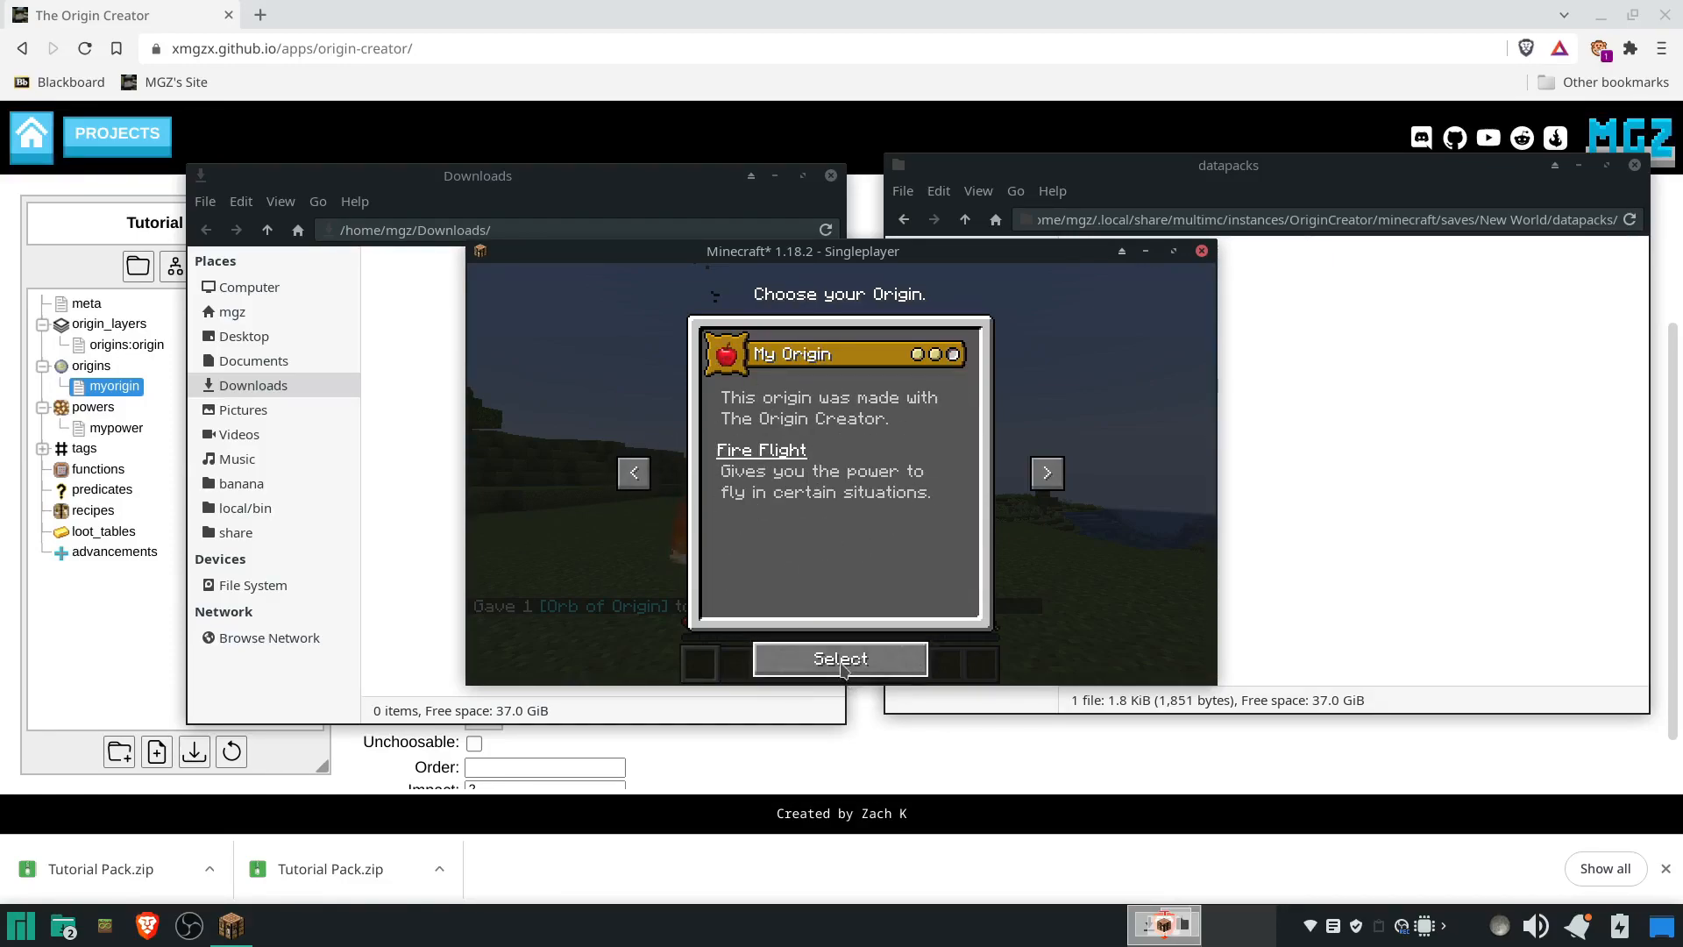
left_click(802, 657)
- Test the creative flight power by flying above the fire and the pool, and land beside them
key("space")
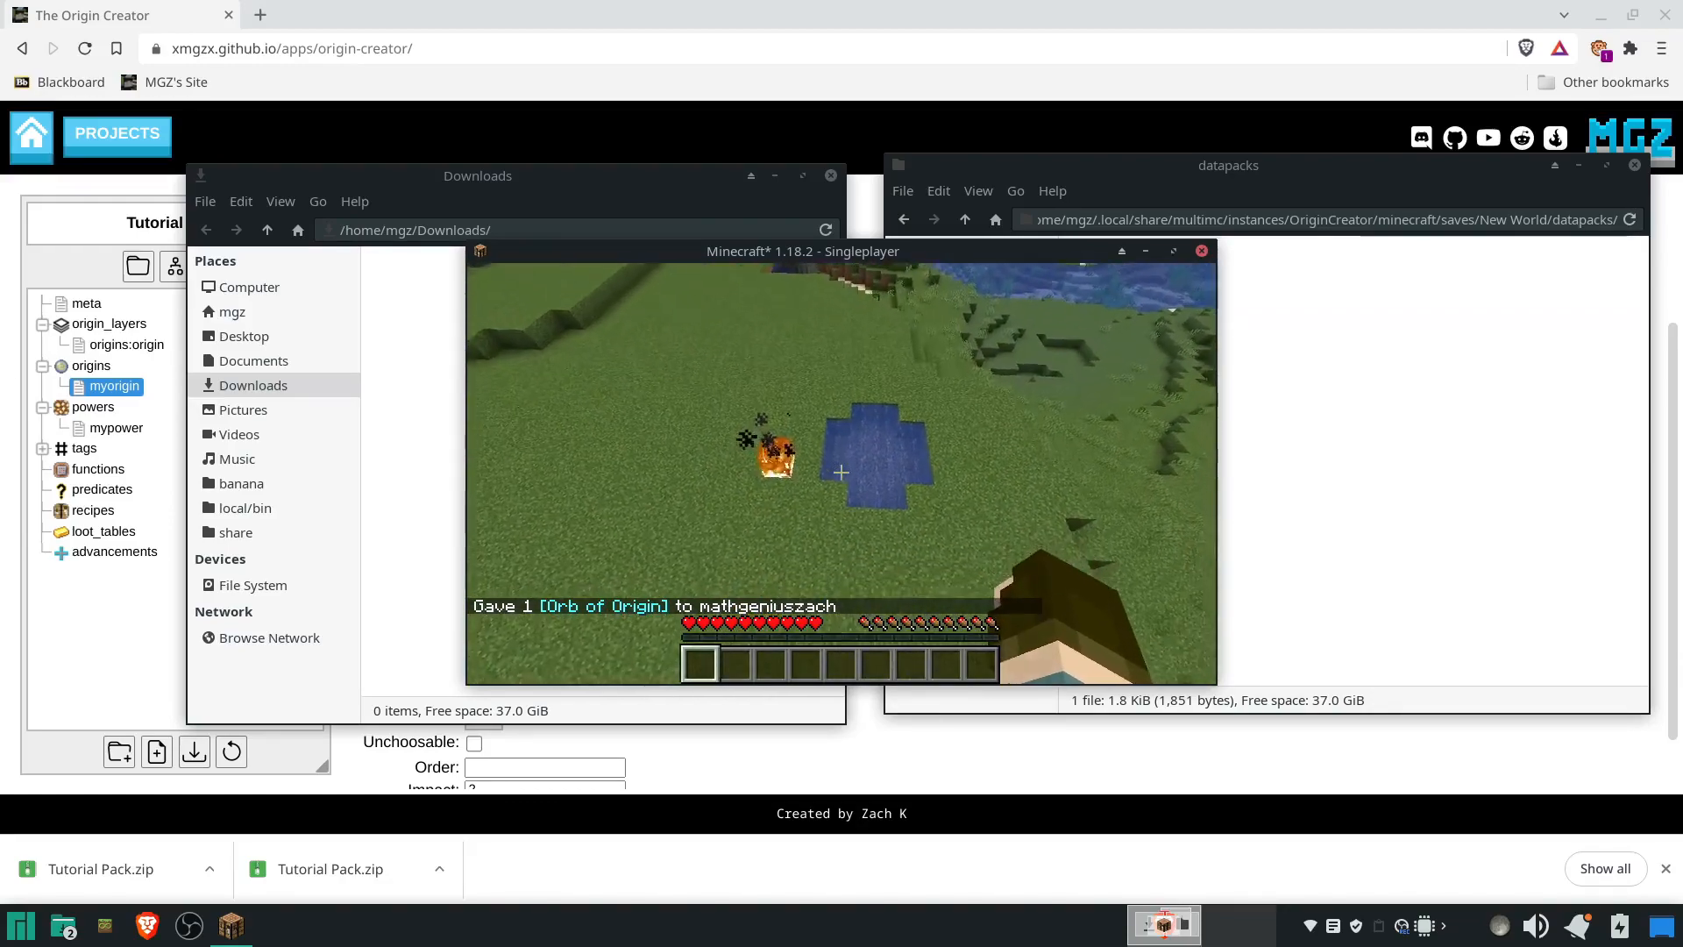
key("d")
key("space")
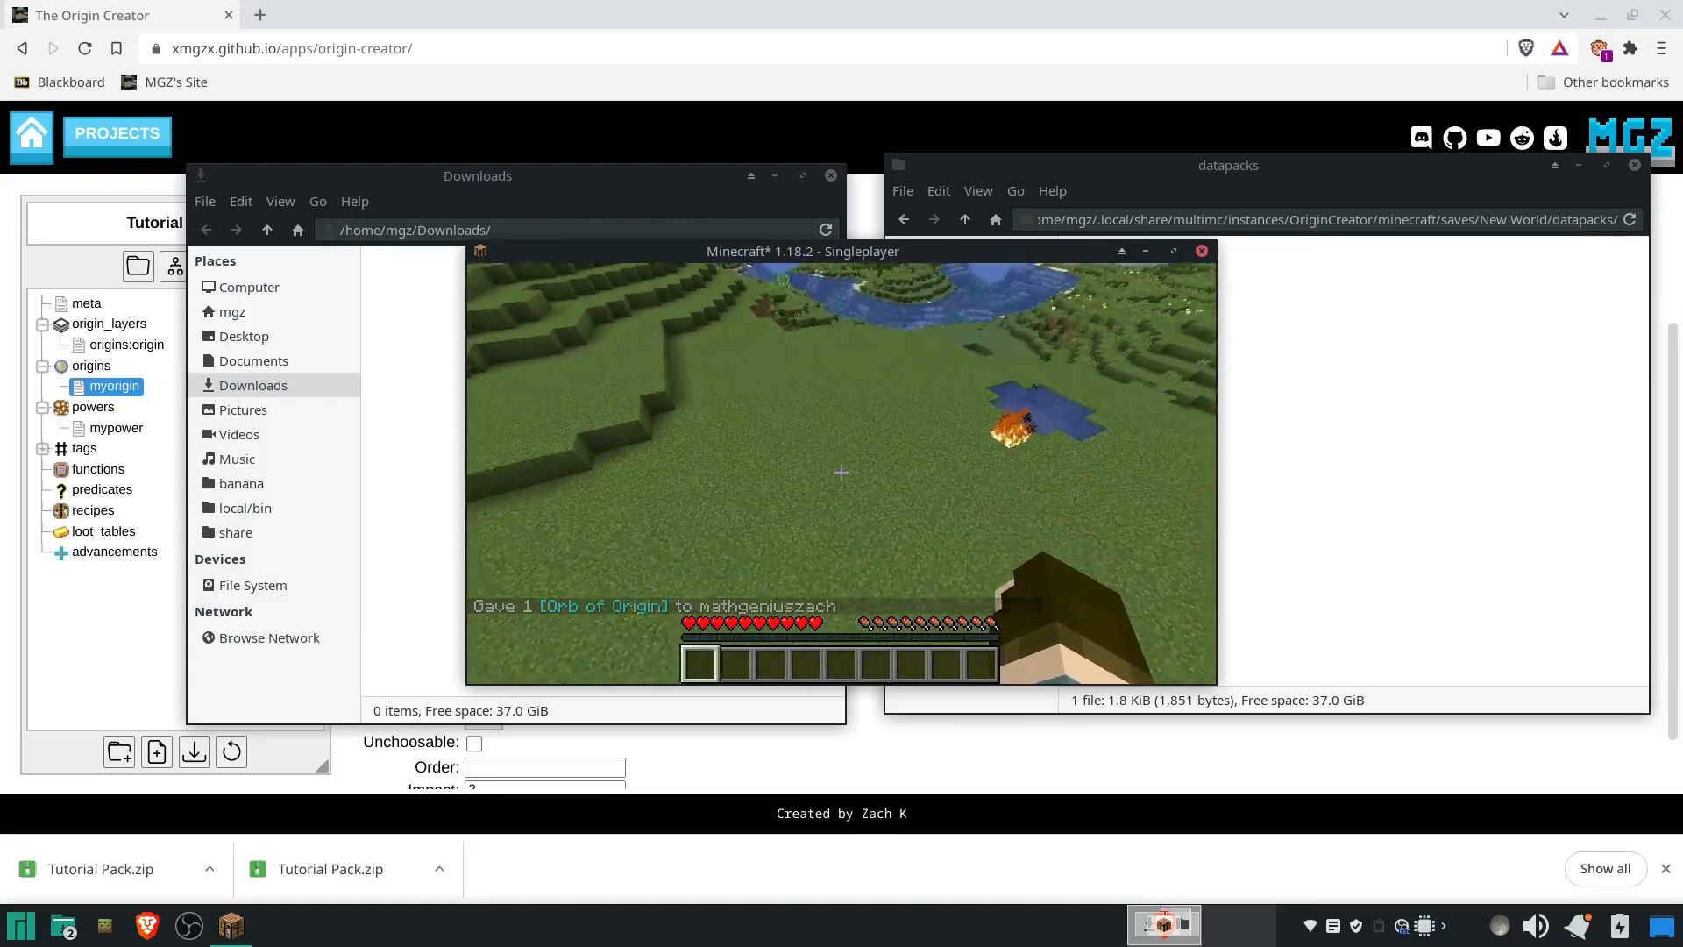
key("d")
key("d")
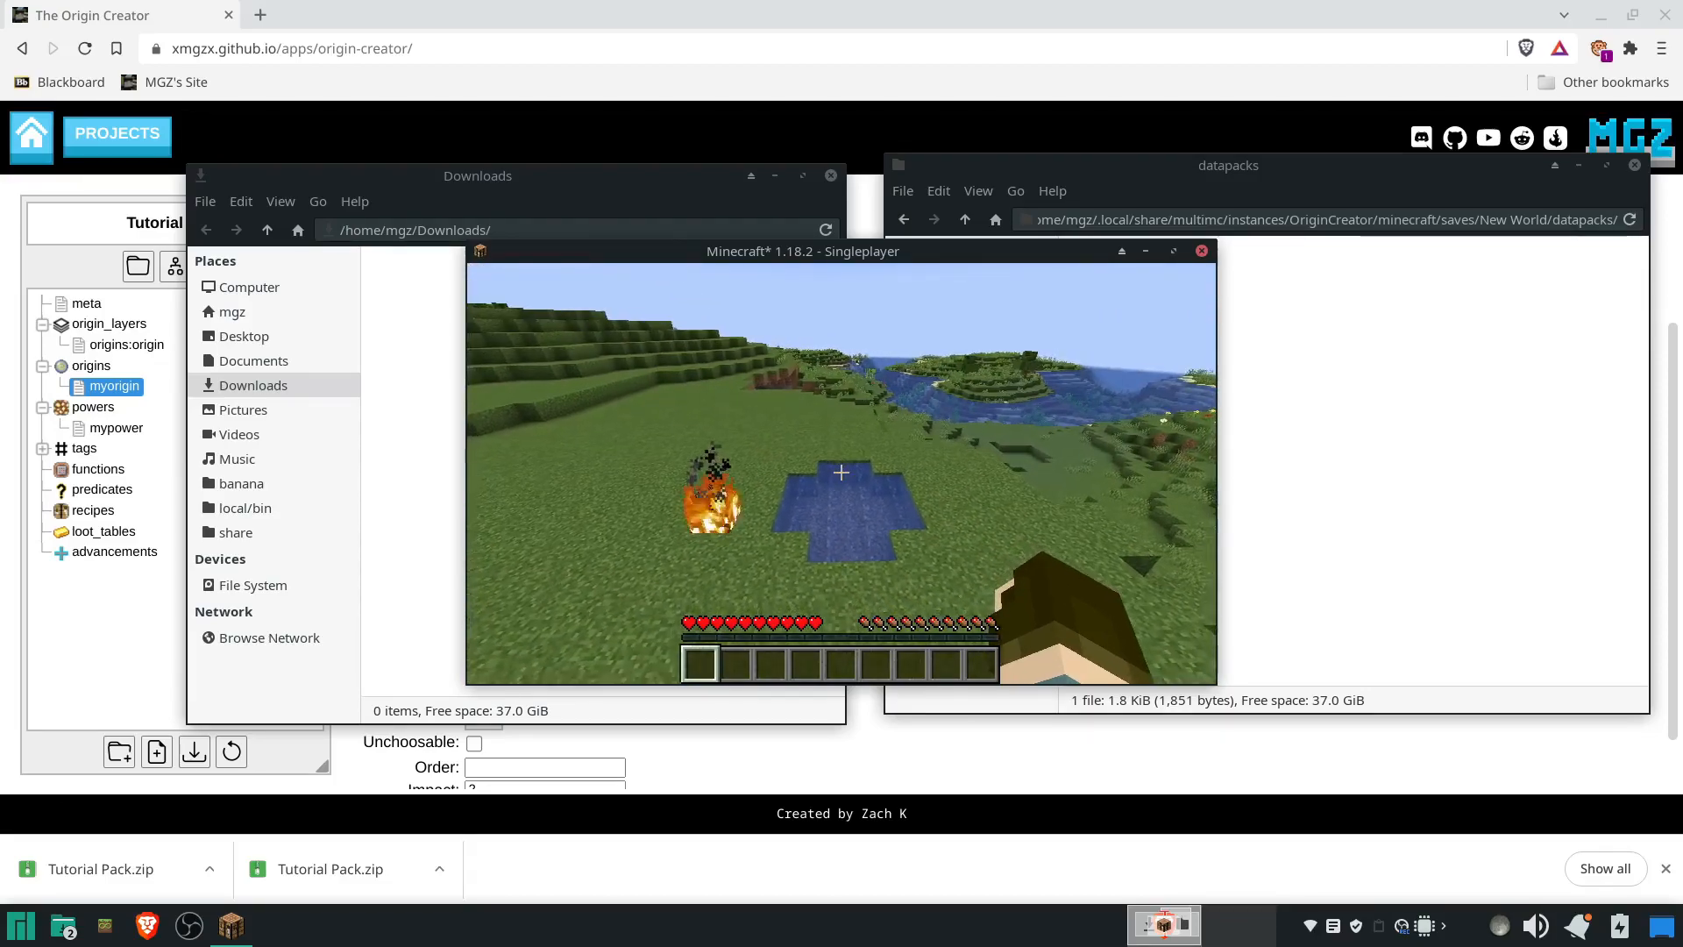
key("shift")
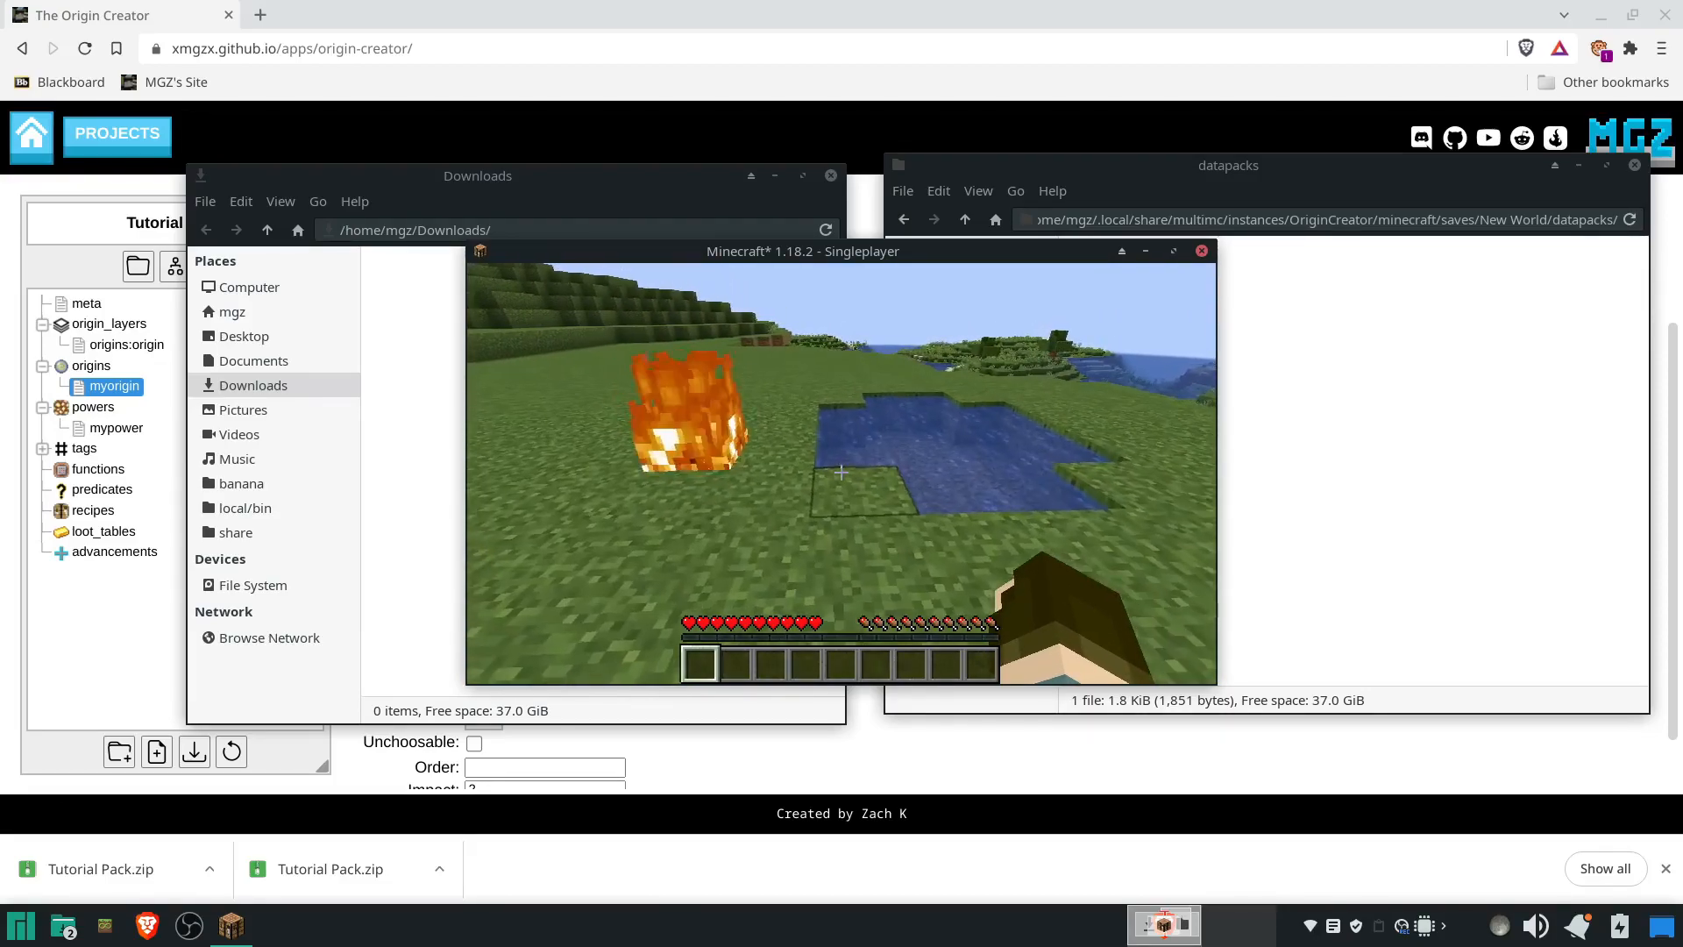
key("e")
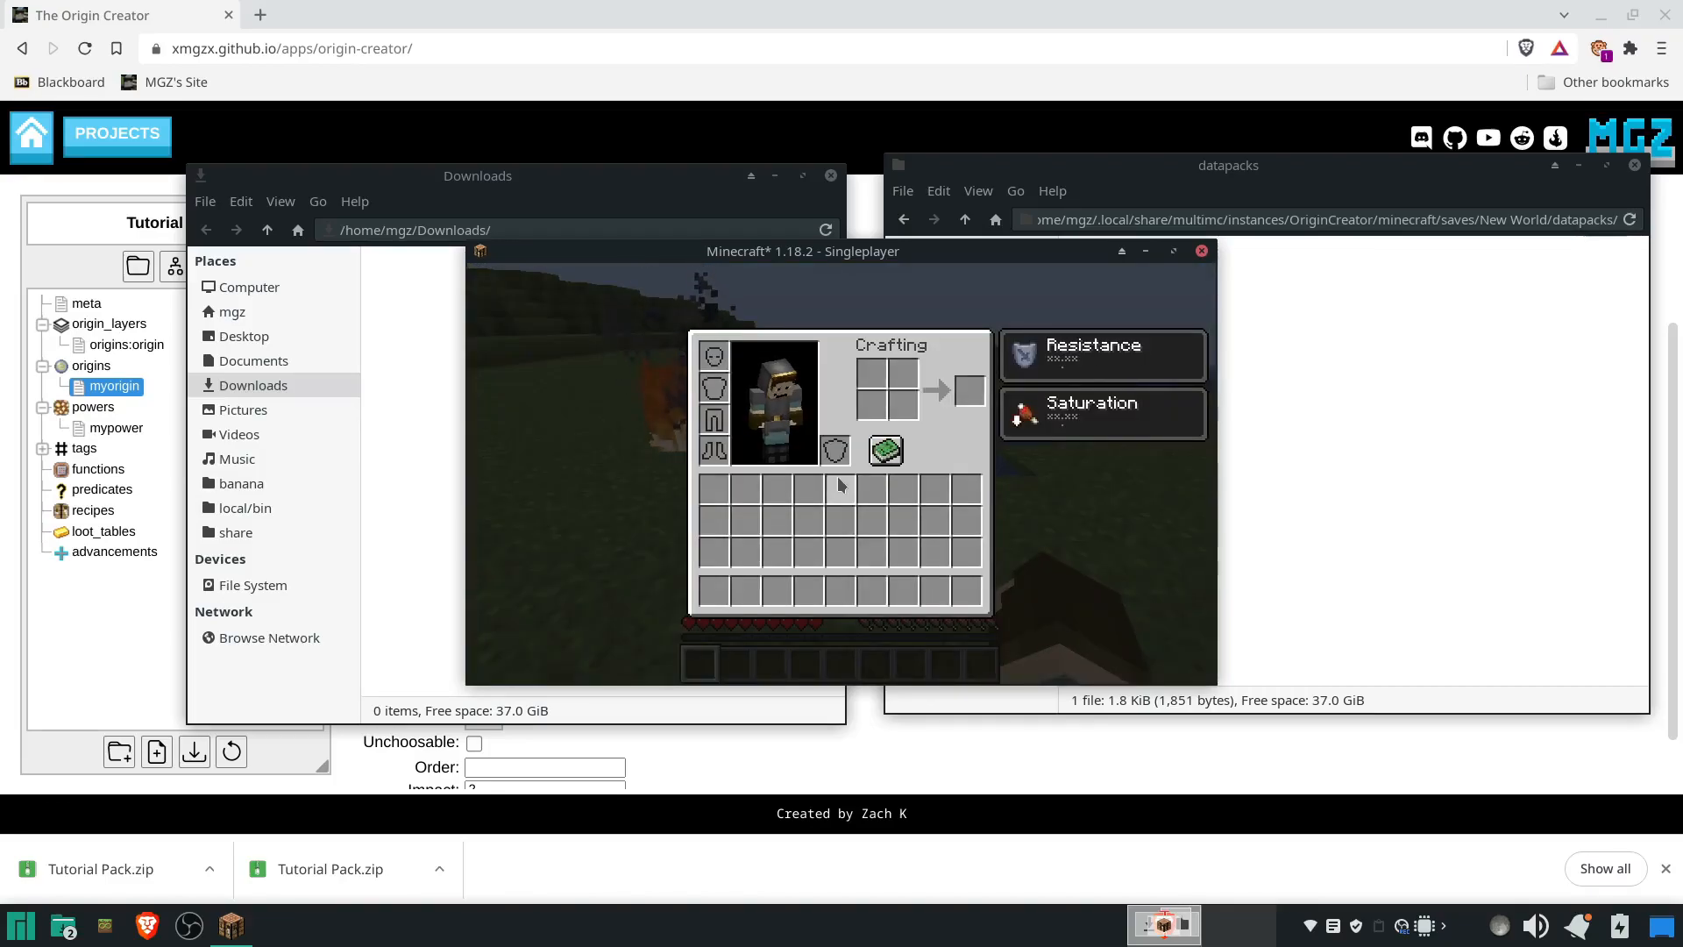
key("e")
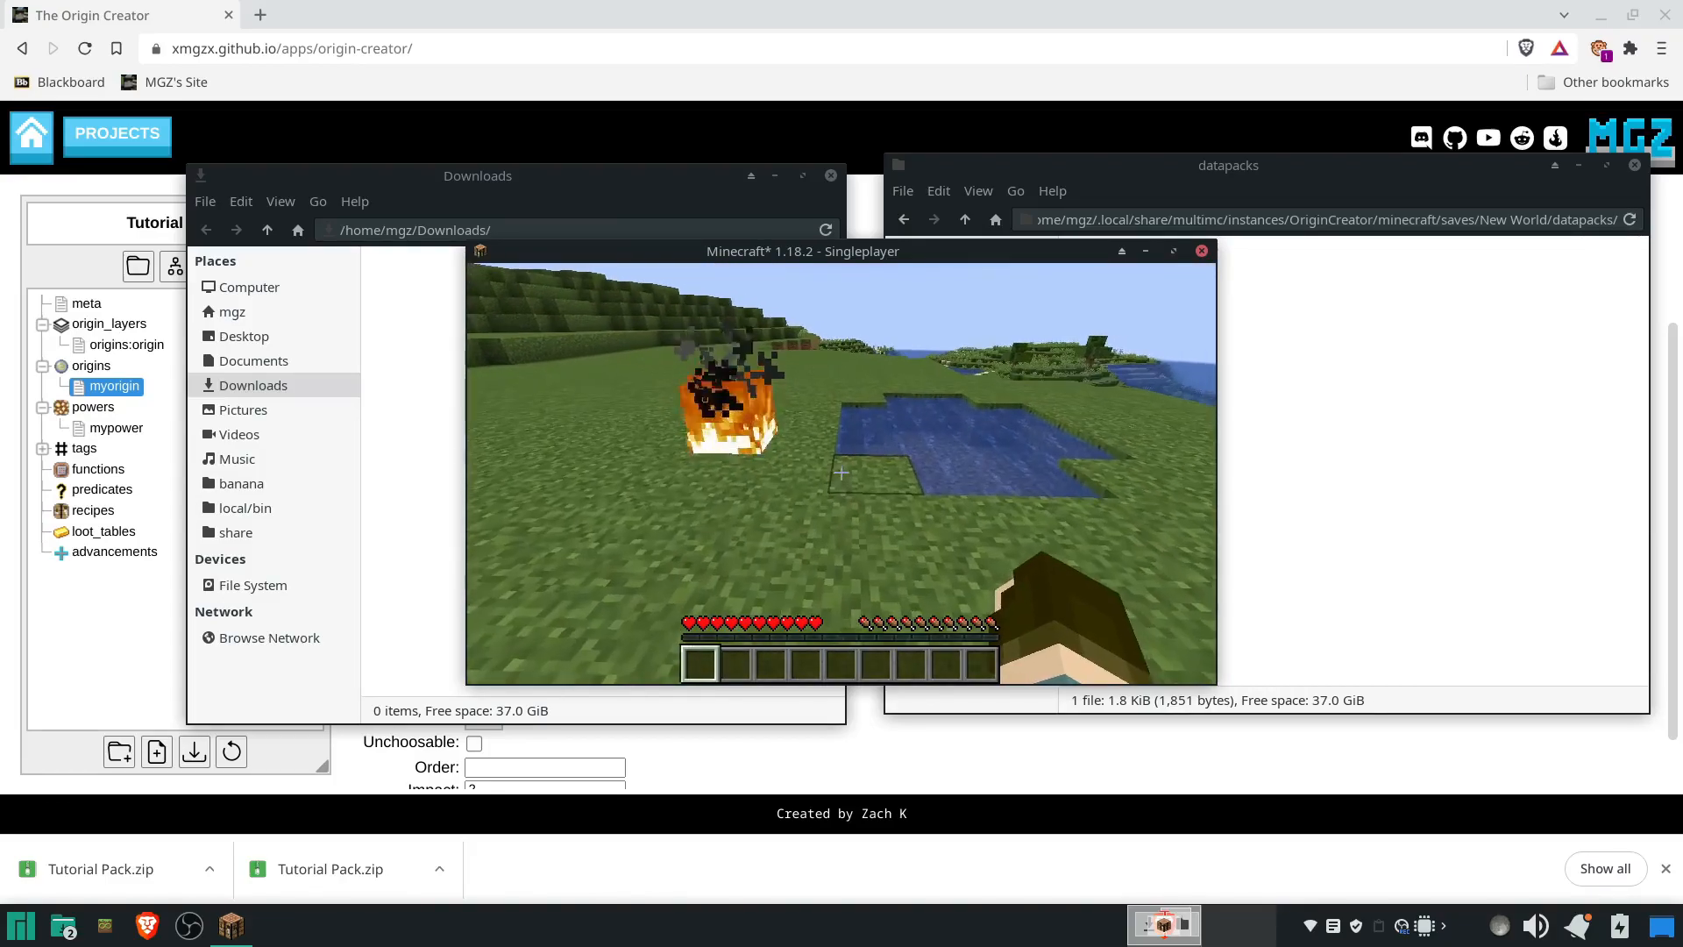
- Switch from Minecraft to The Origin Creator and open the mypower power file
key("e")
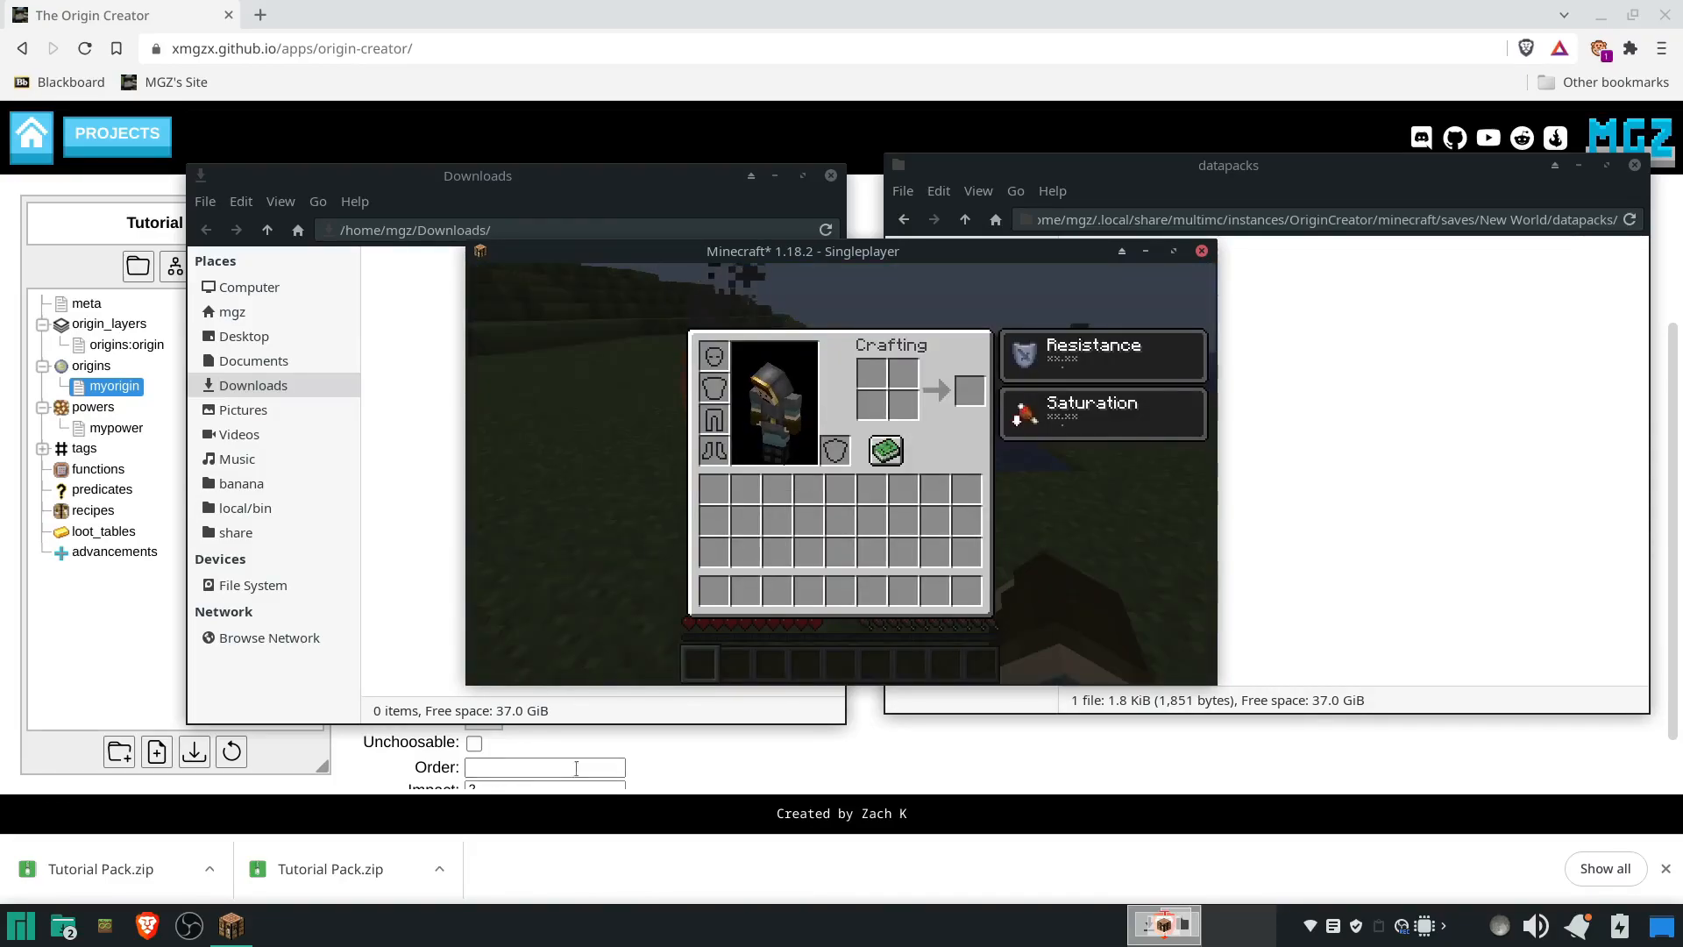
left_click(561, 767)
left_click(115, 427)
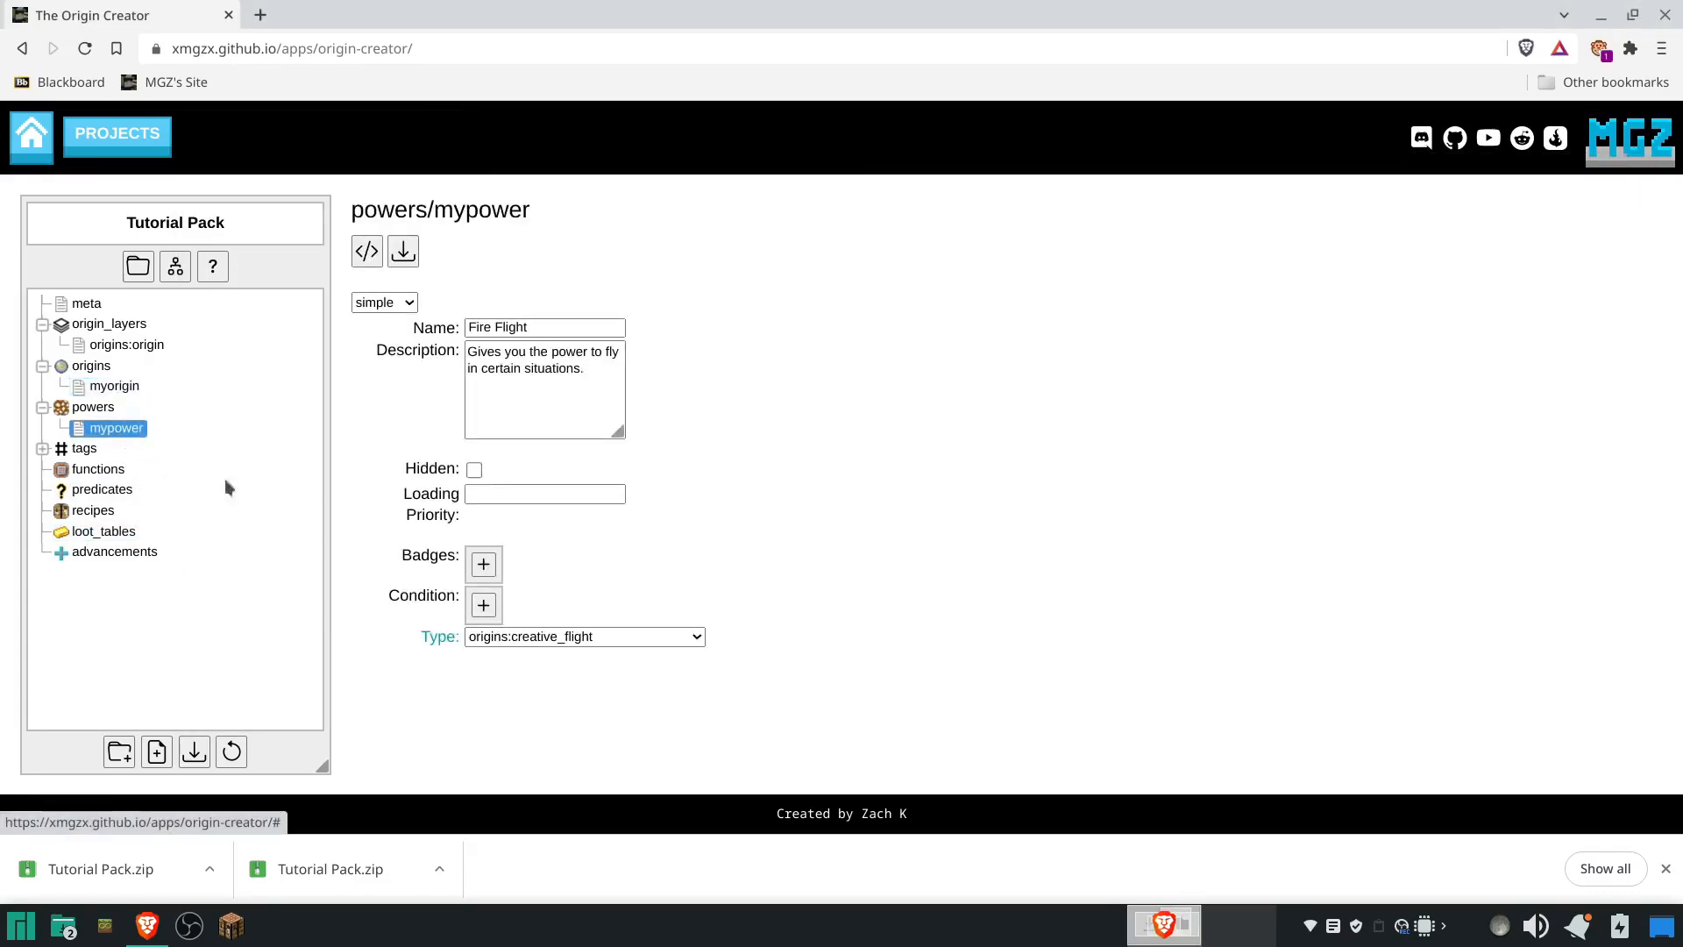
- Try adding a condition to the Fire Flight power and removing it, including by selecting the condition block and deleting it
left_click(484, 606)
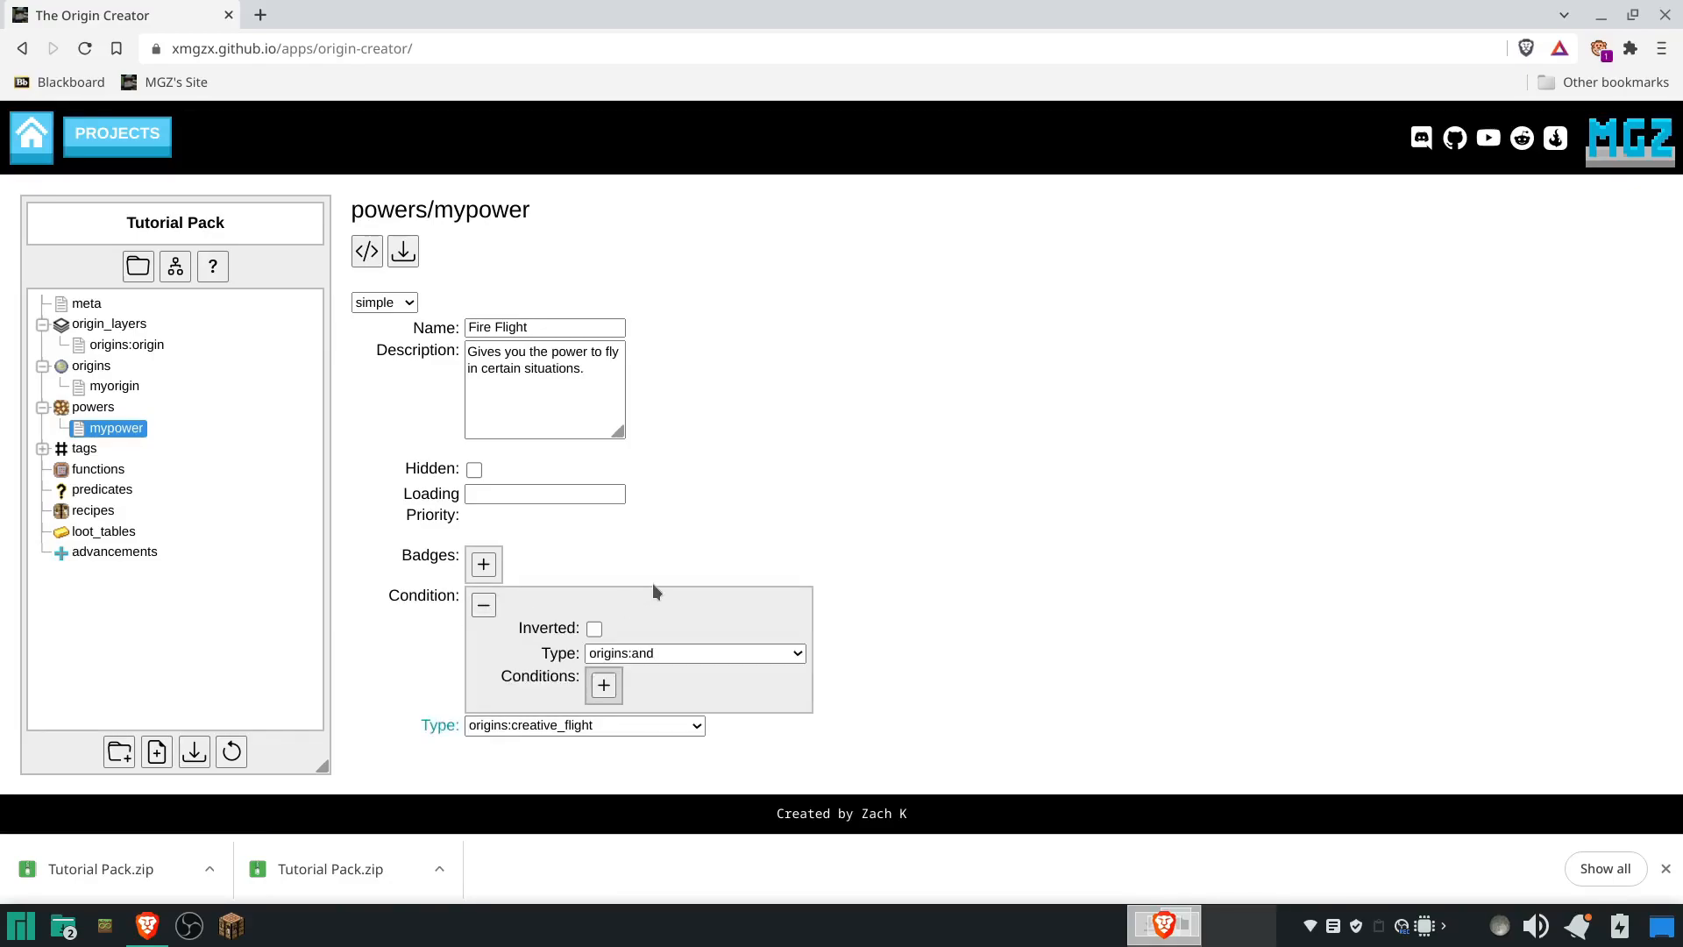
left_click(484, 607)
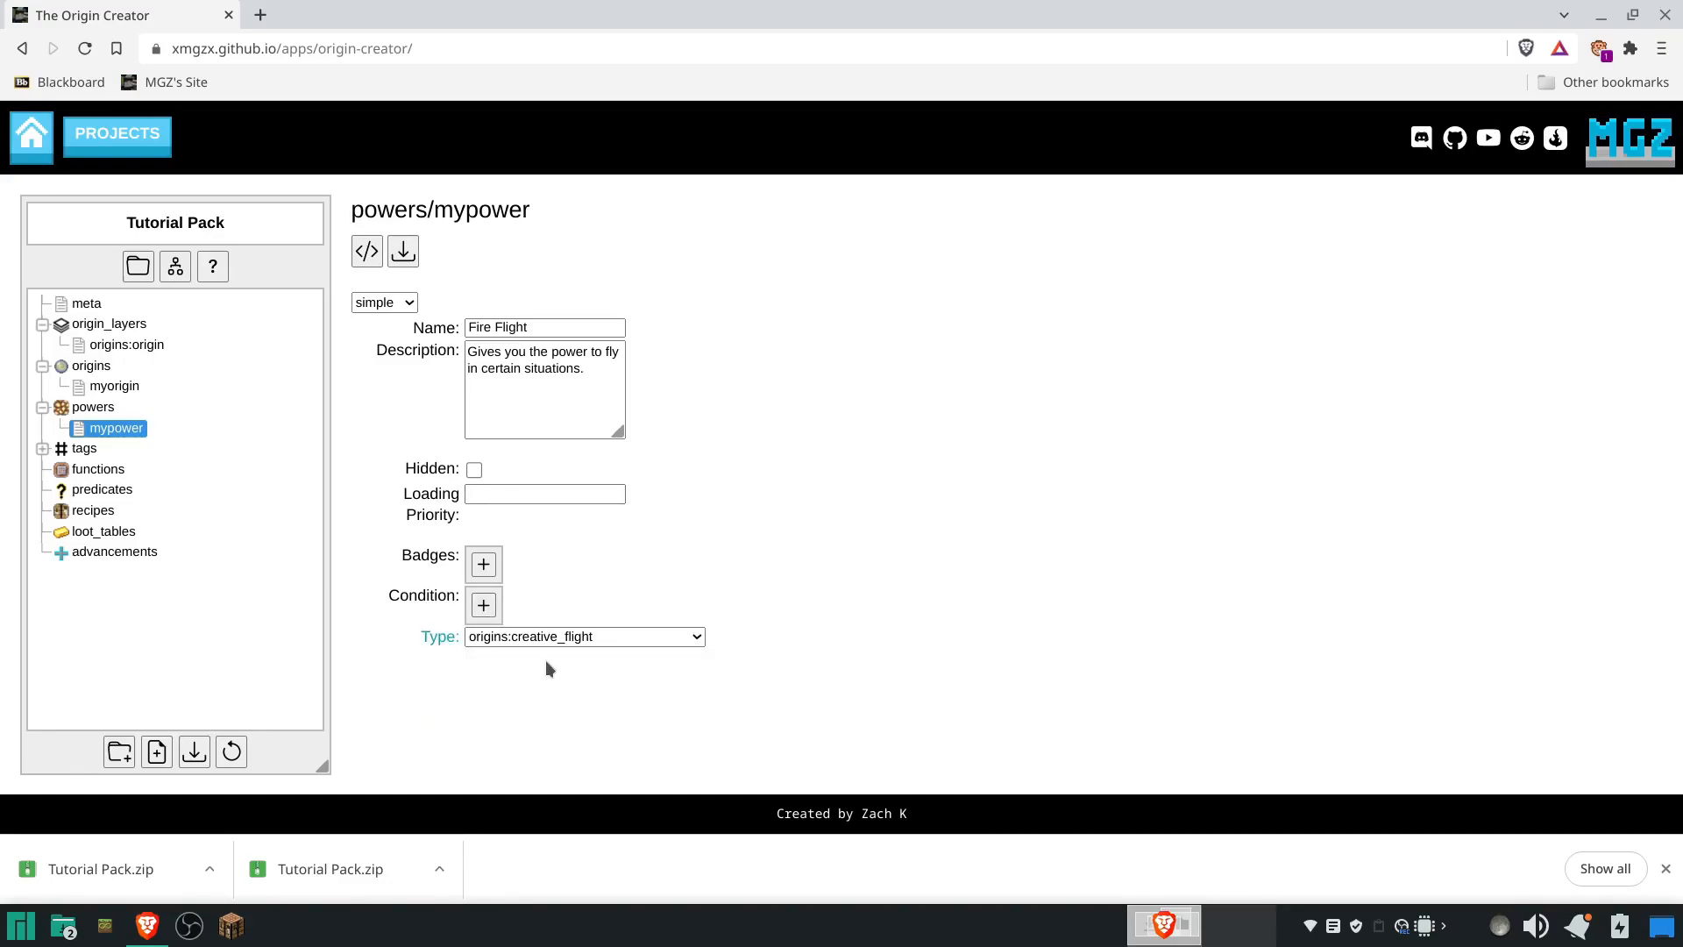
left_click(484, 611)
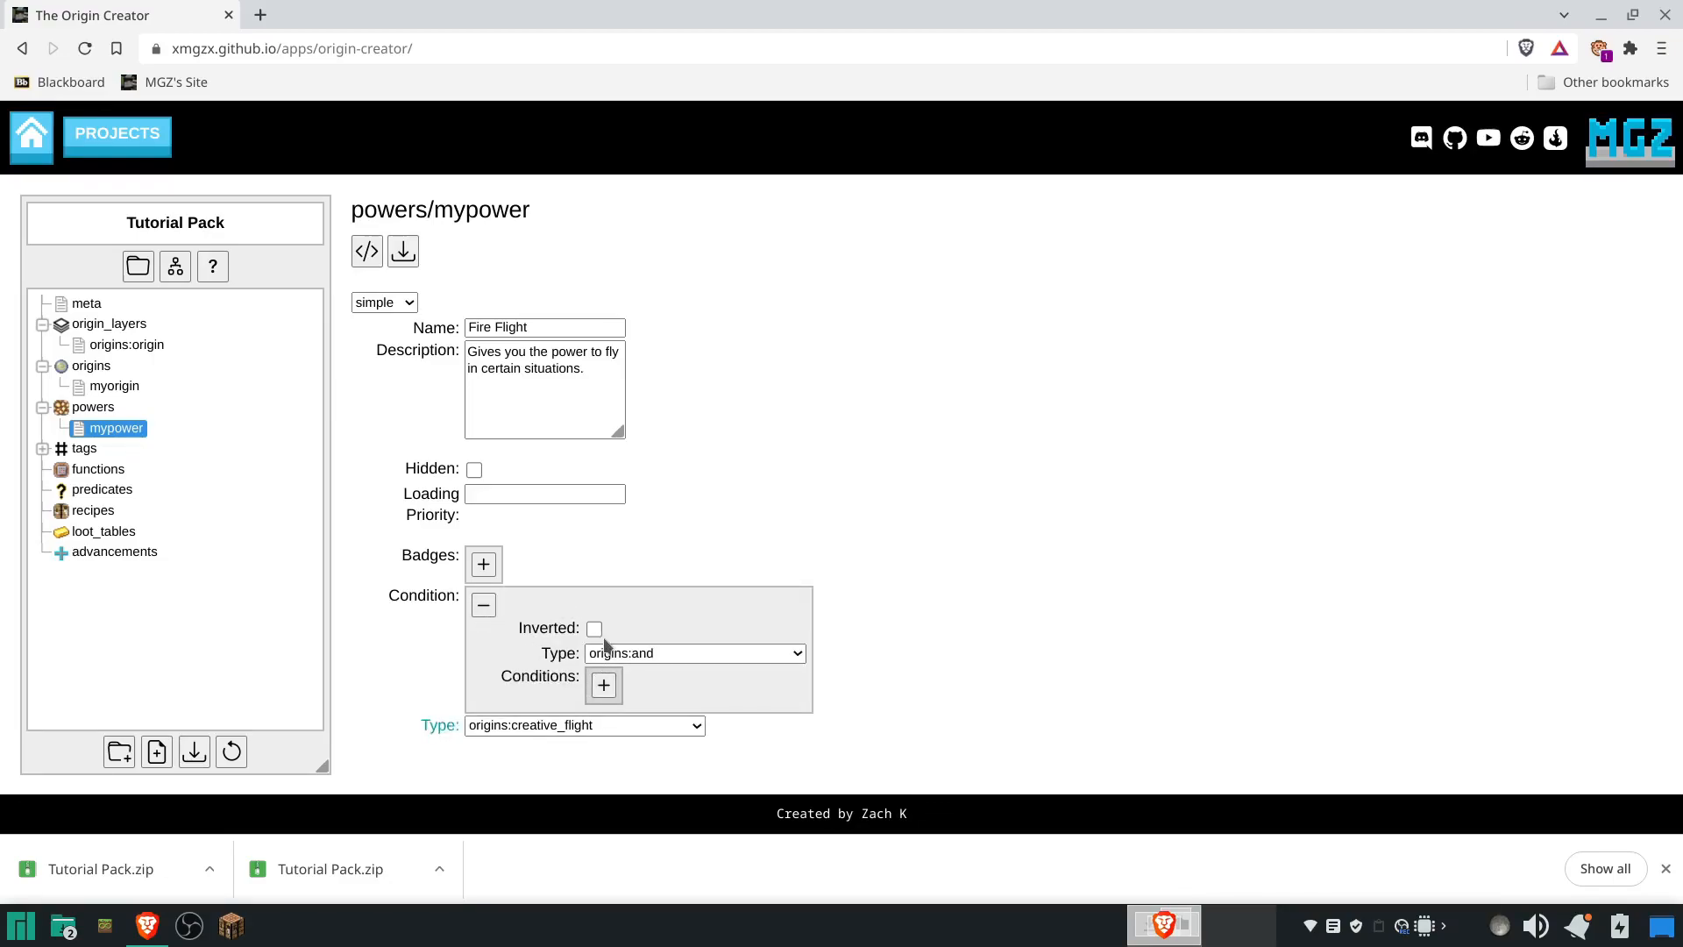
left_click(630, 600)
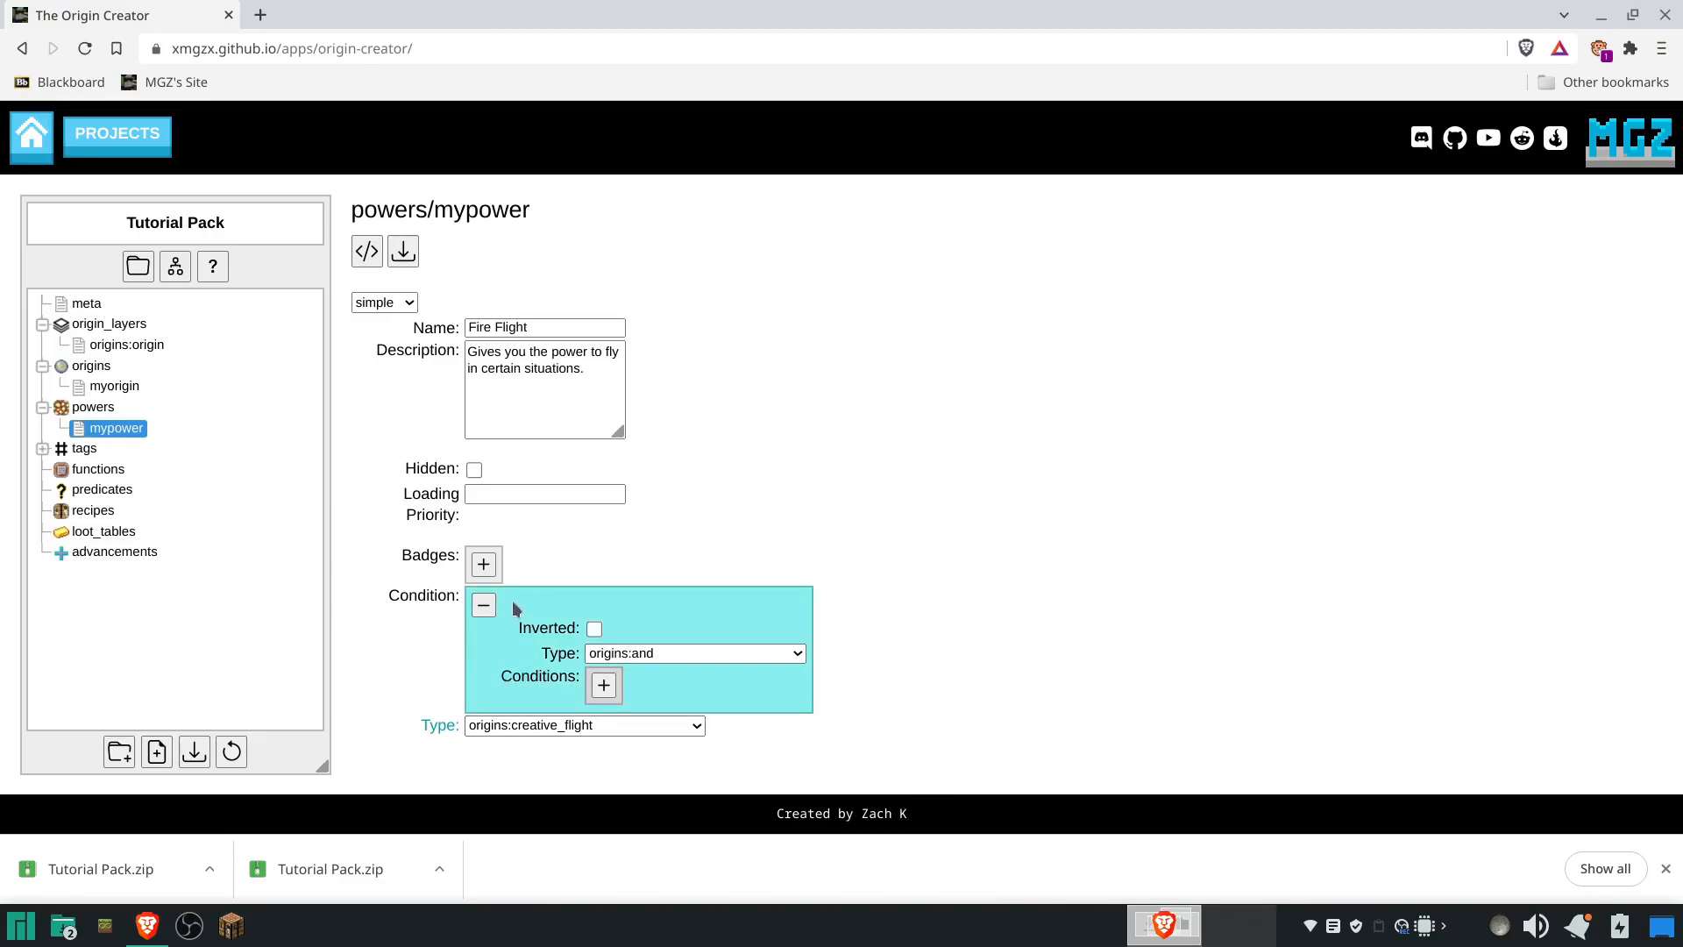
left_click(499, 577)
left_click(486, 605)
left_click(486, 605)
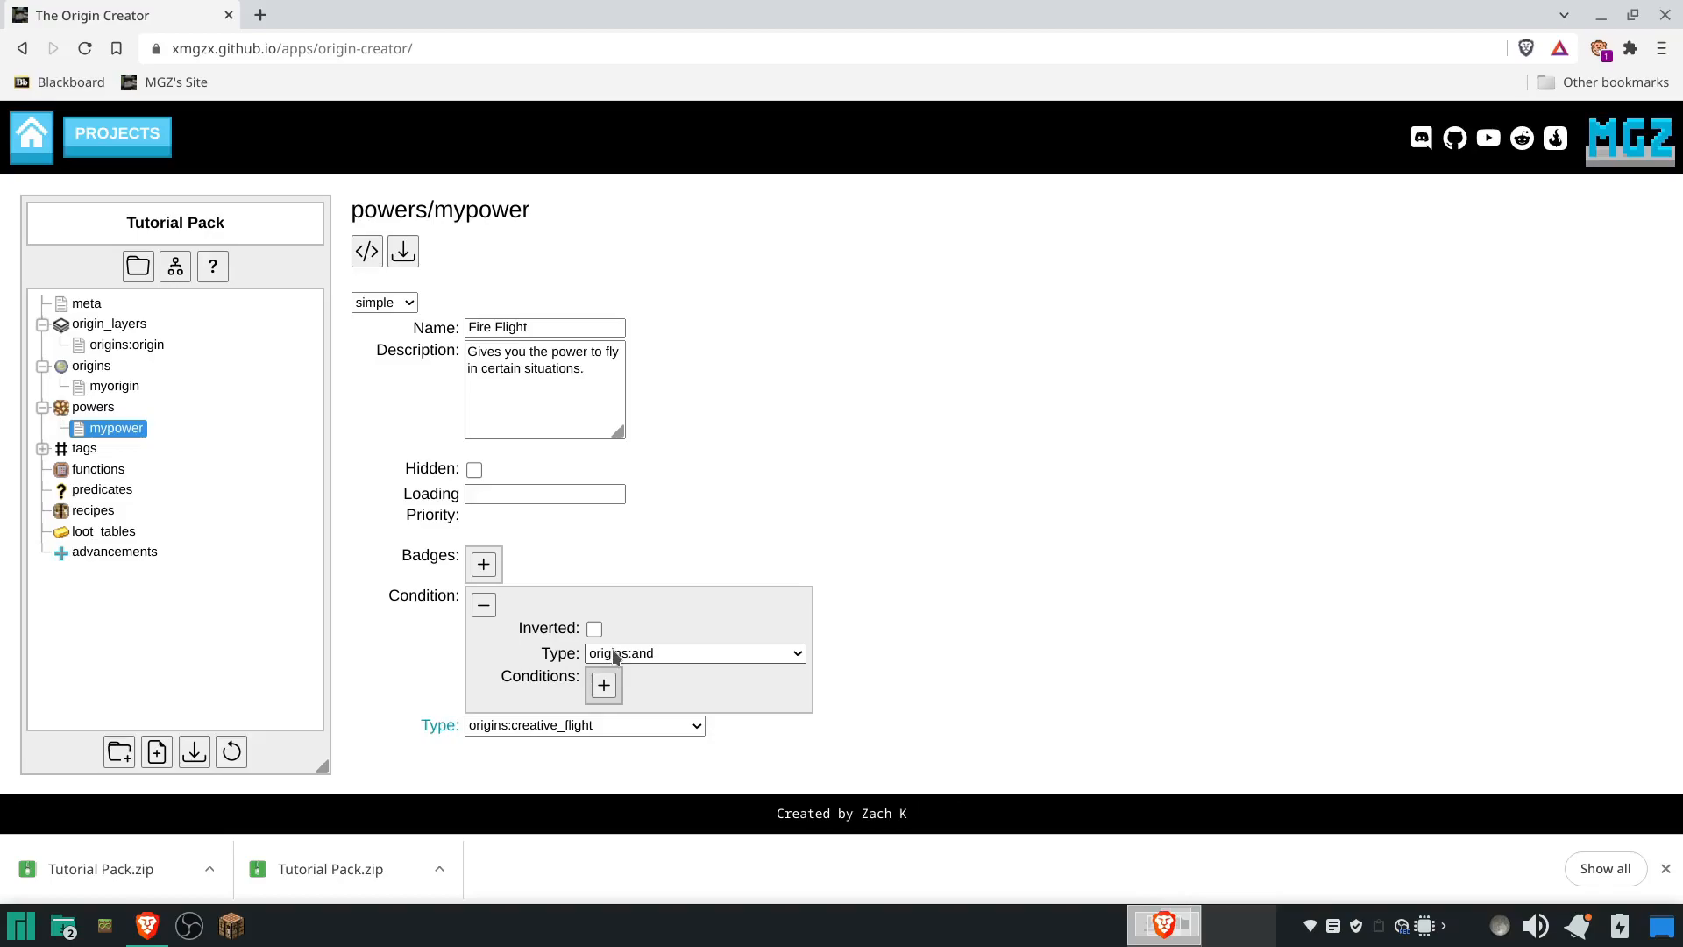
left_click(633, 601)
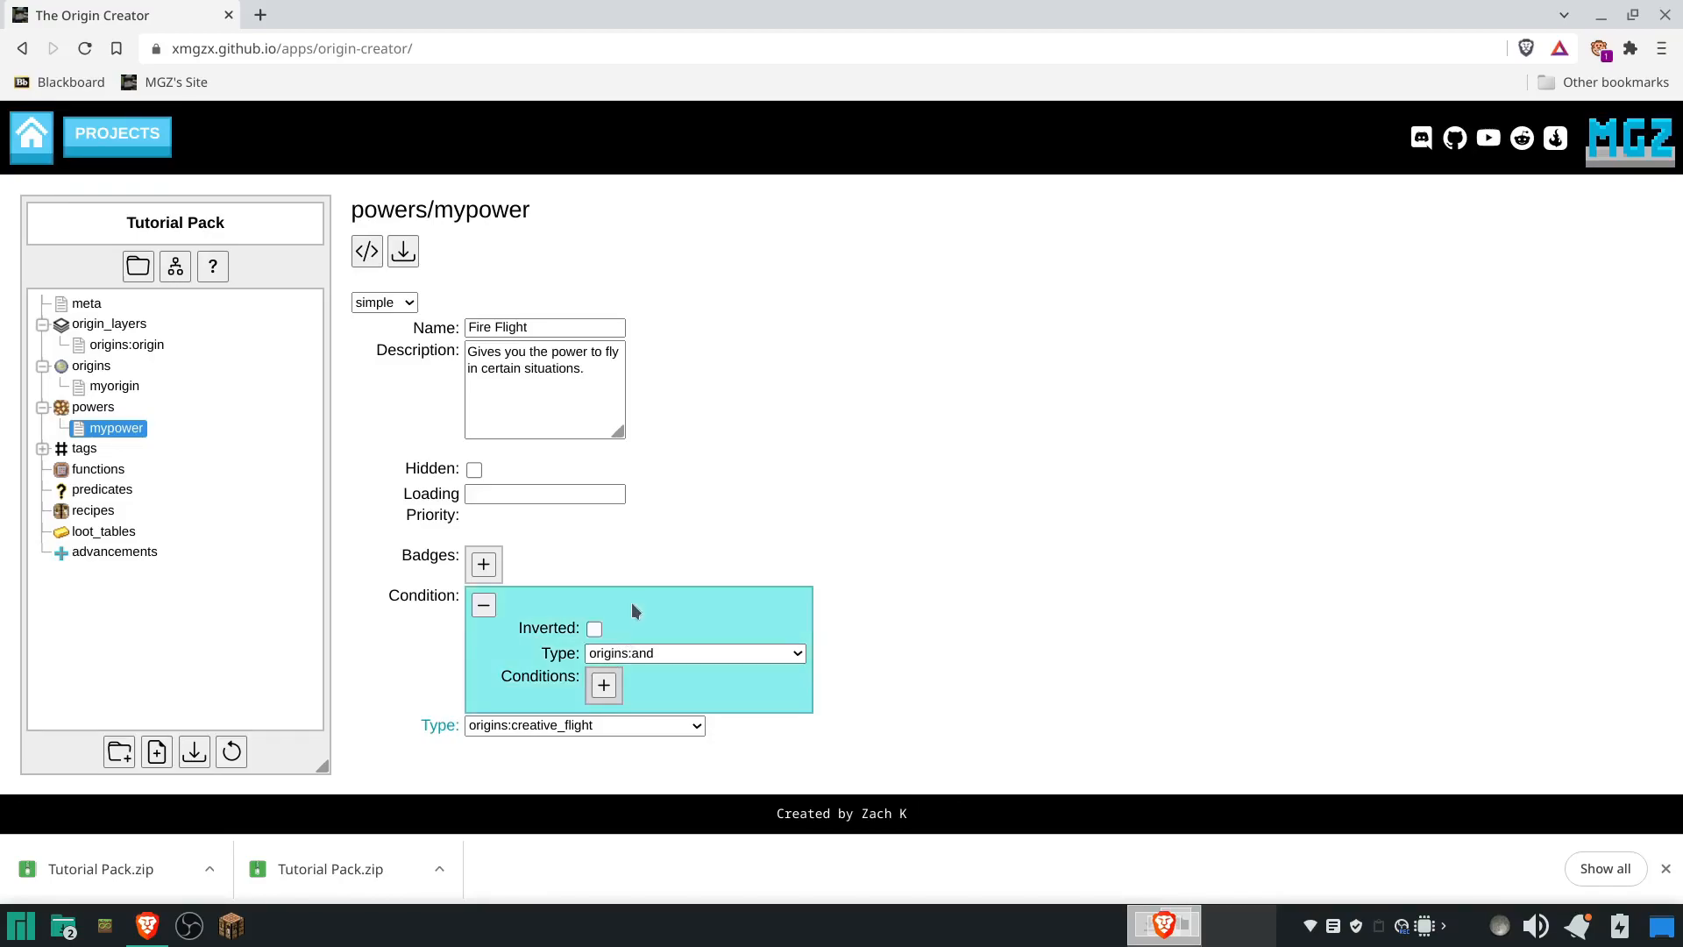
key("Delete")
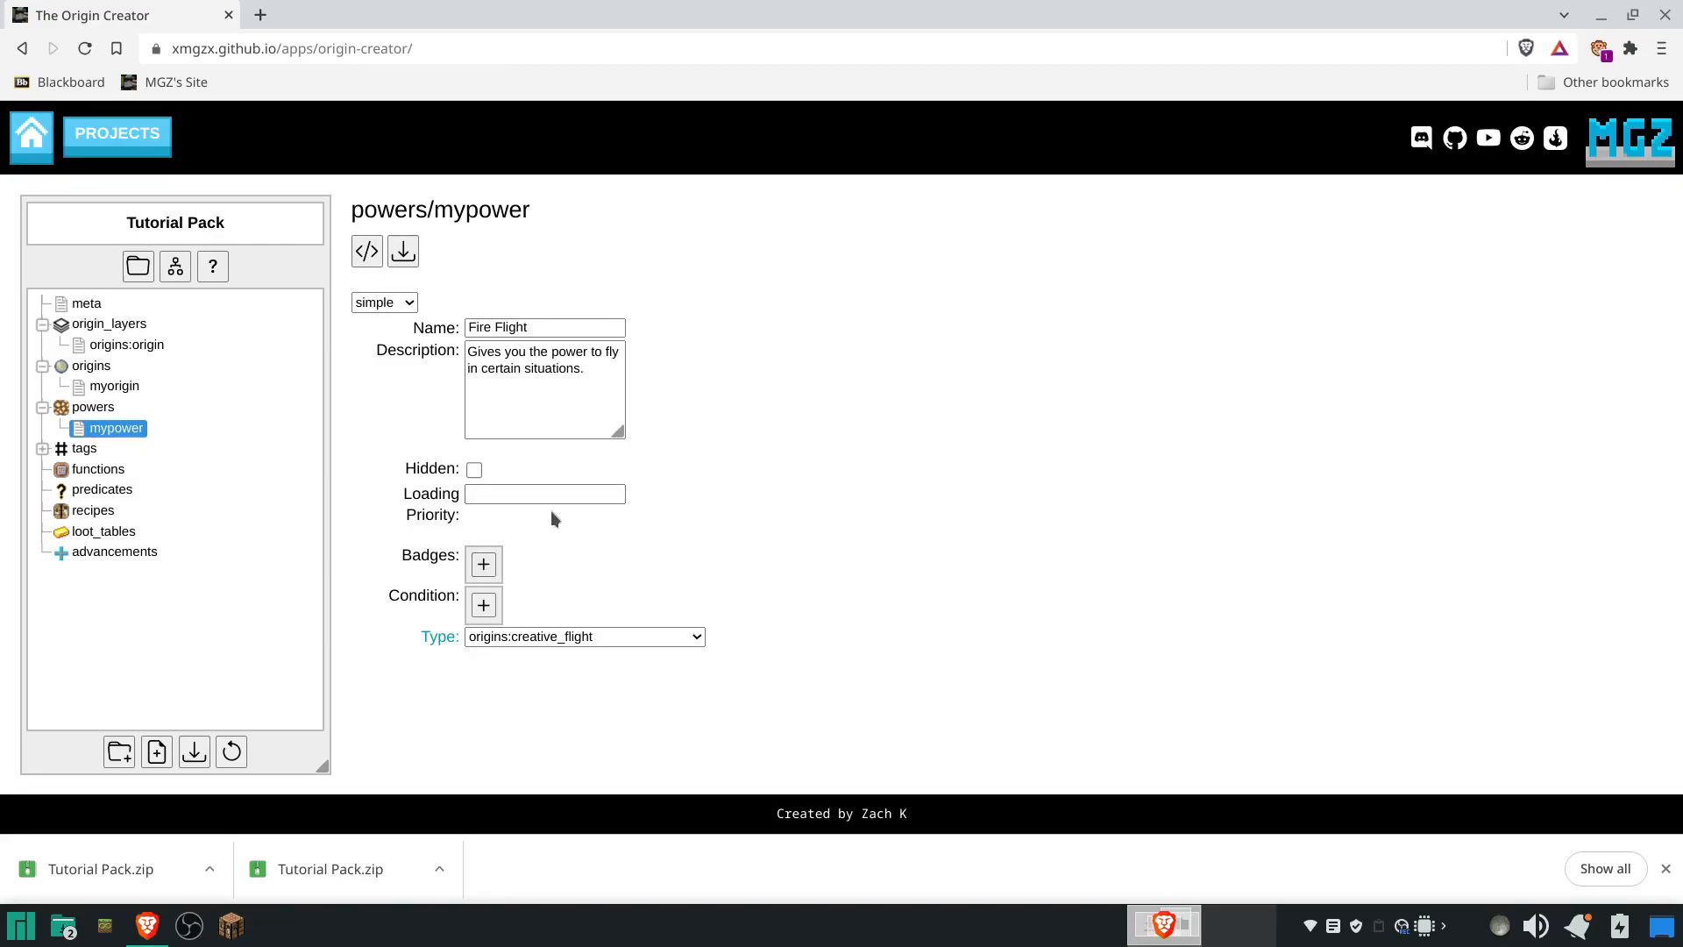
- Add a condition to the Fire Flight power and set the condition's type to origins:on_fire
left_click(483, 605)
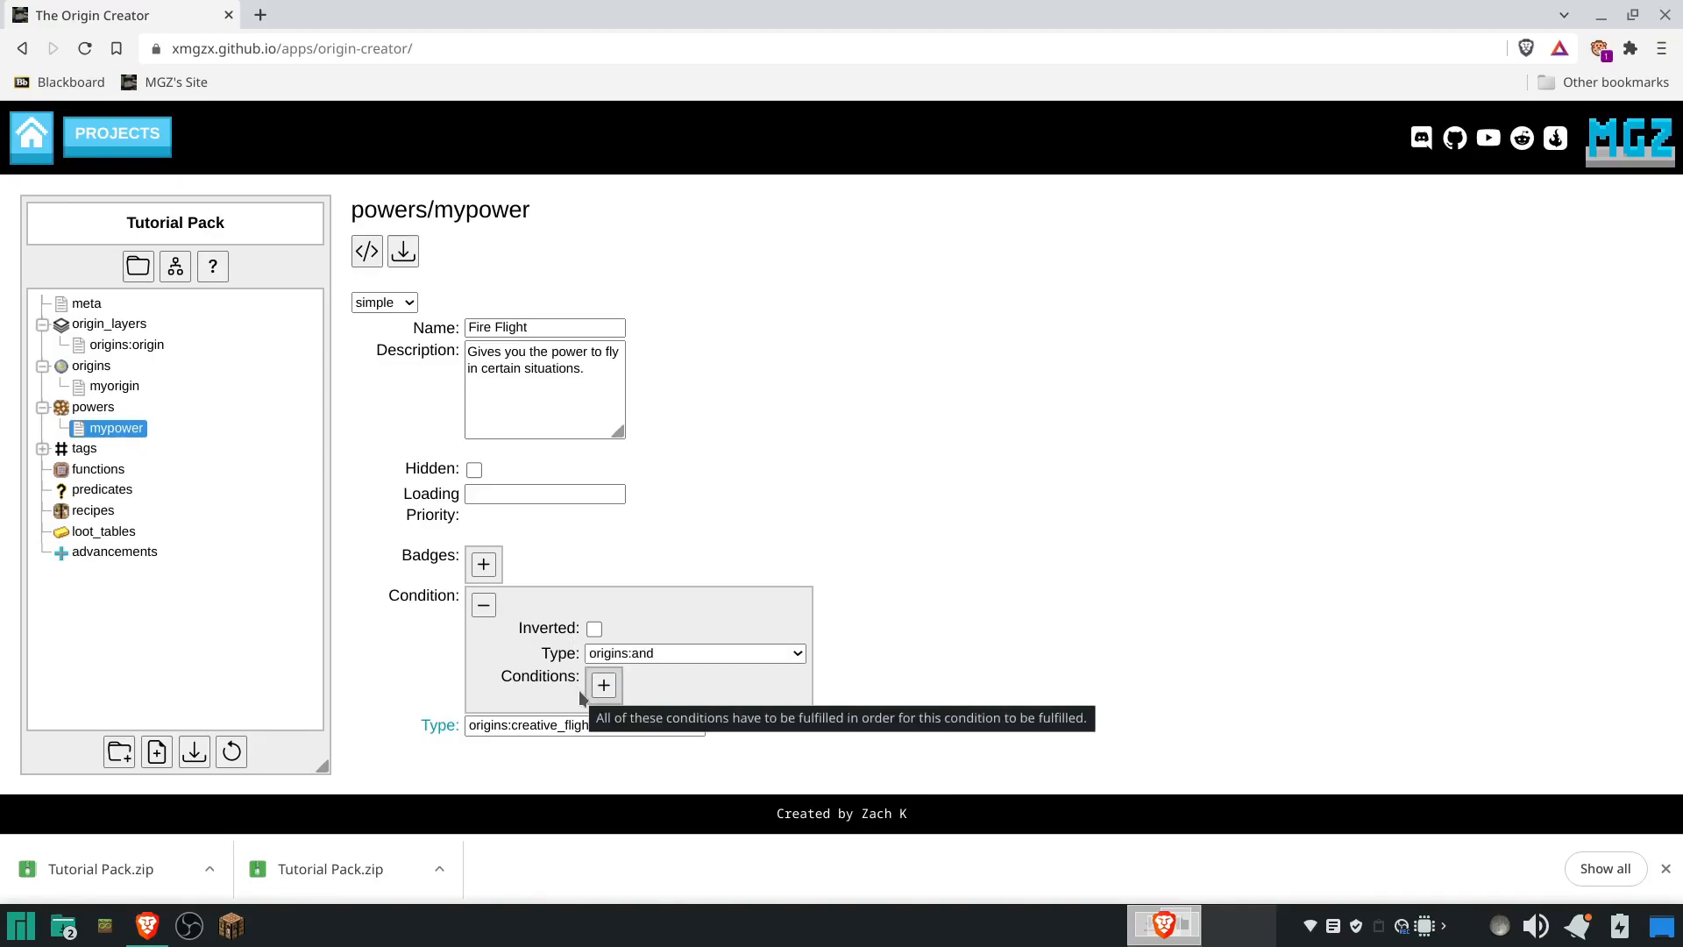
left_click(675, 655)
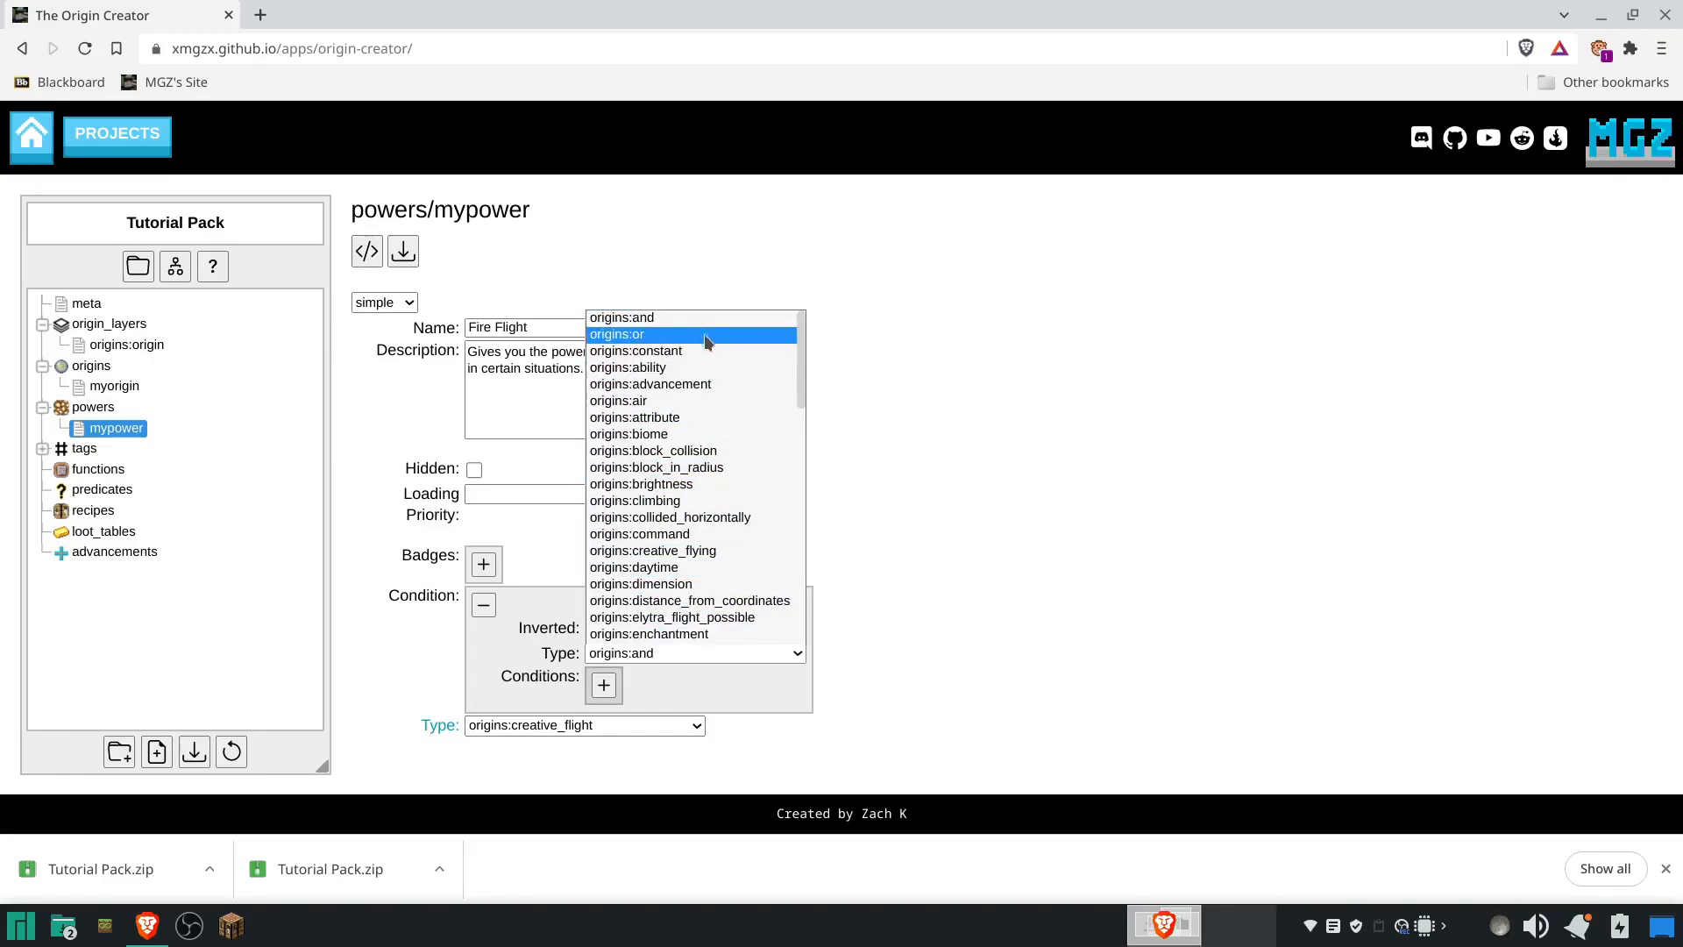
scroll(689, 513, "down", 3)
scroll(689, 513, "down", 5)
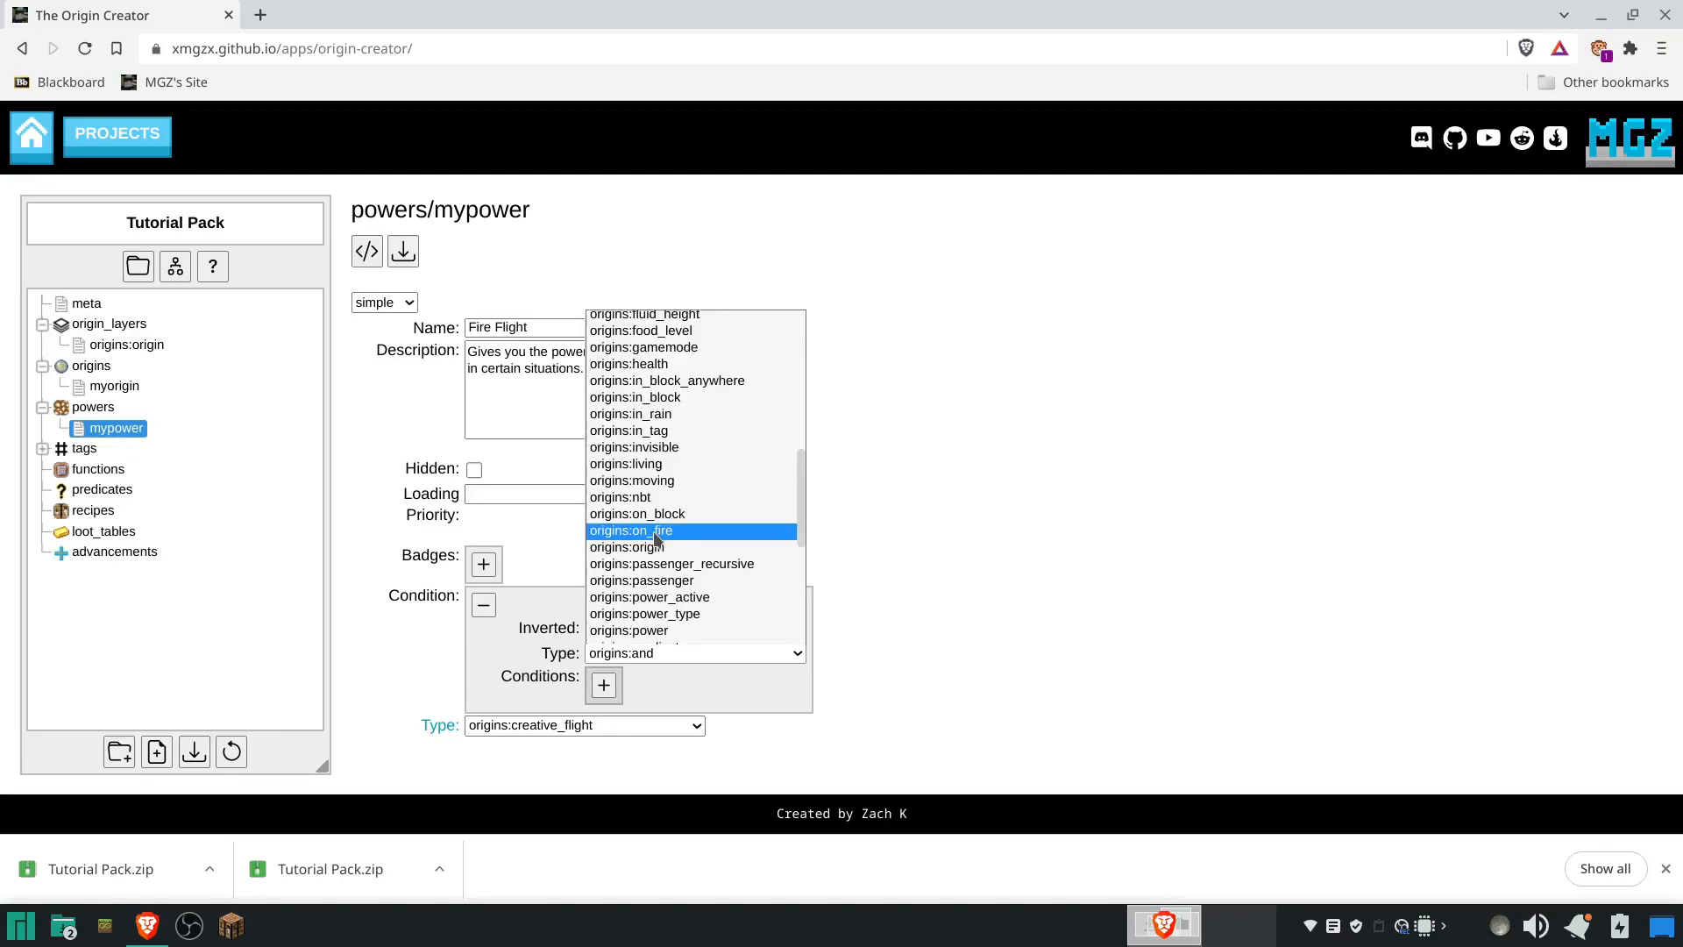
left_click(655, 531)
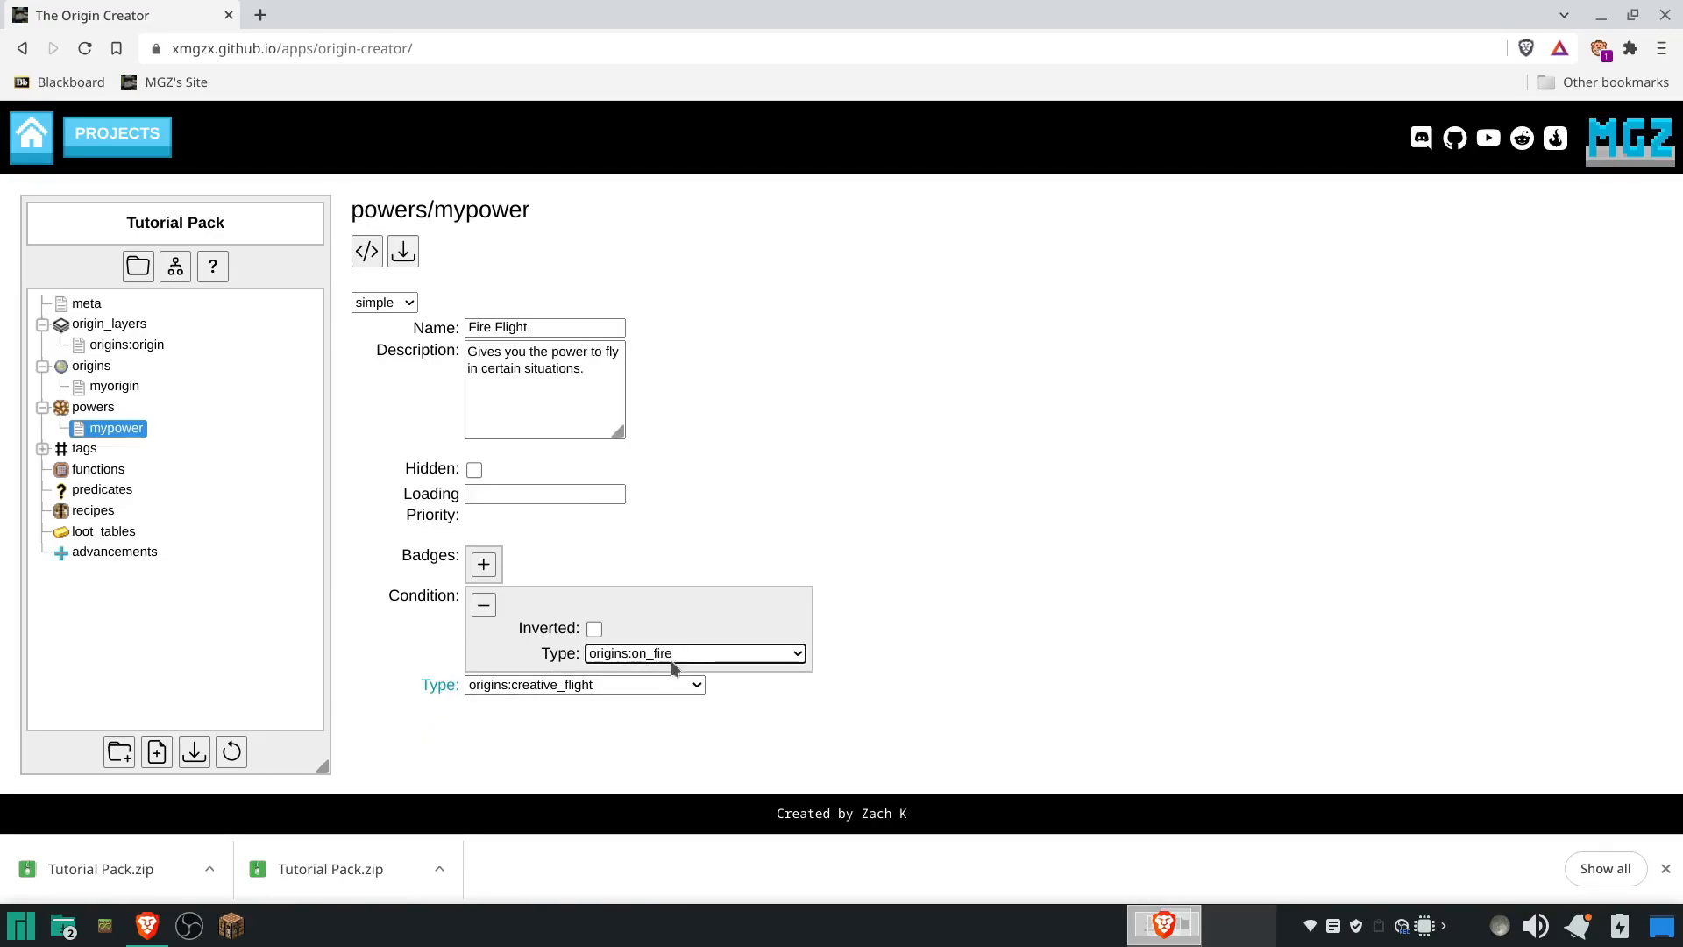
left_click_drag(491, 328, 457, 332)
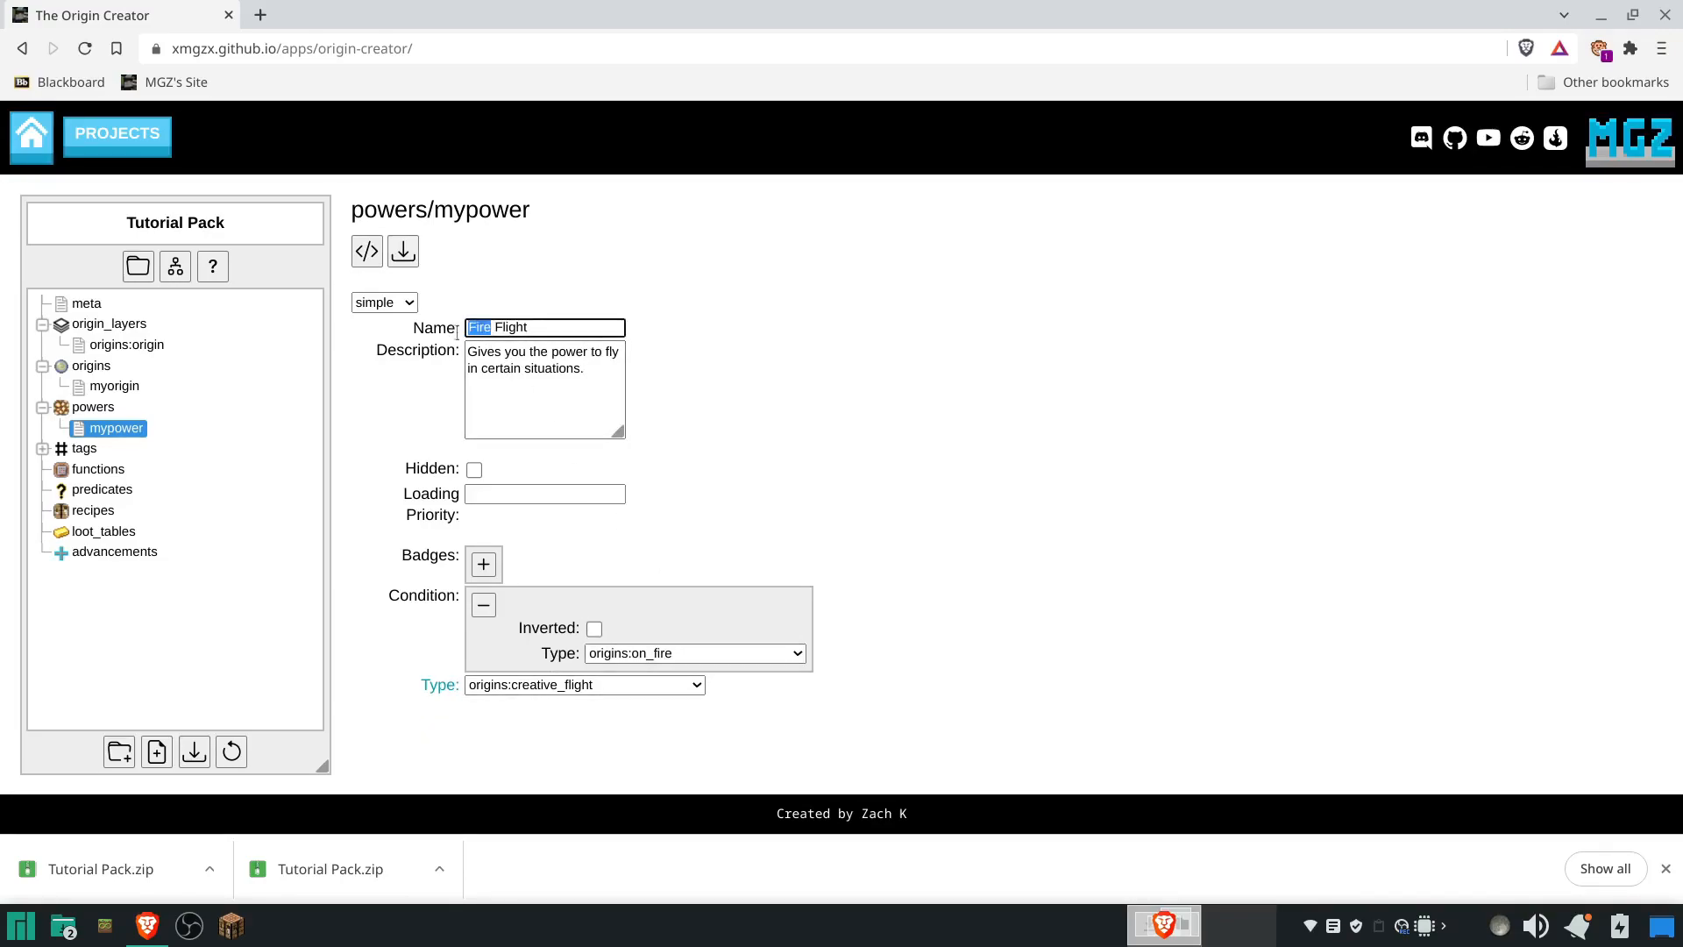
left_click(693, 499)
left_click(698, 385)
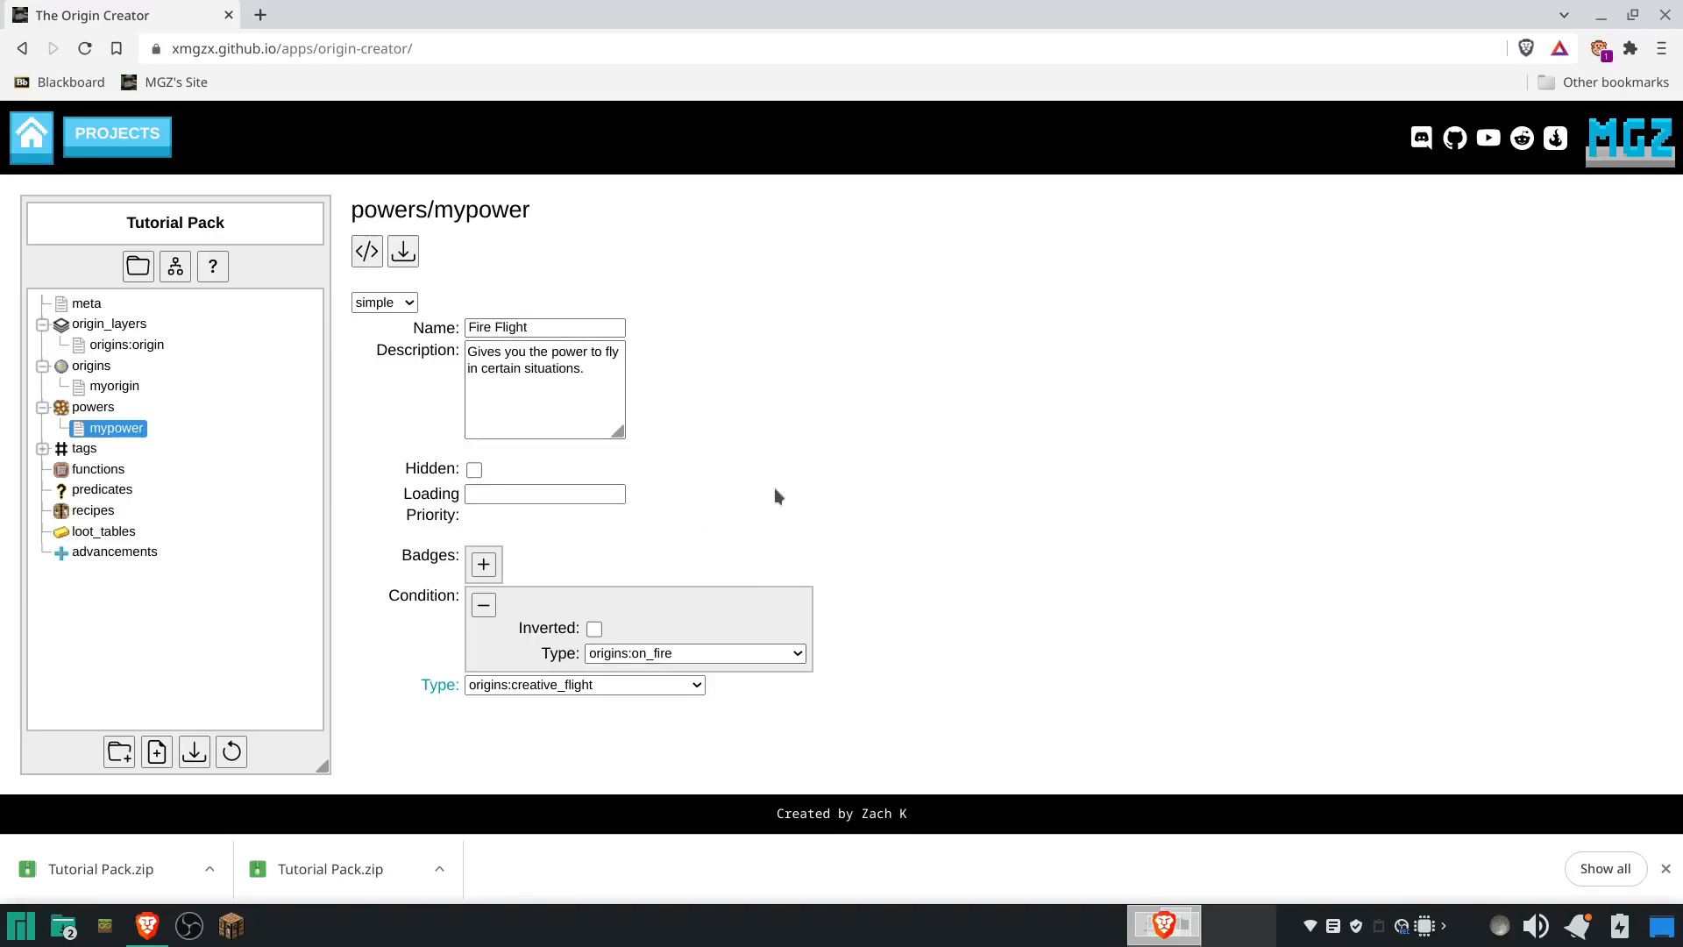
- Download the datapack as Tutorial Pack.zip into the Downloads folder
left_click(195, 752)
left_click(881, 618)
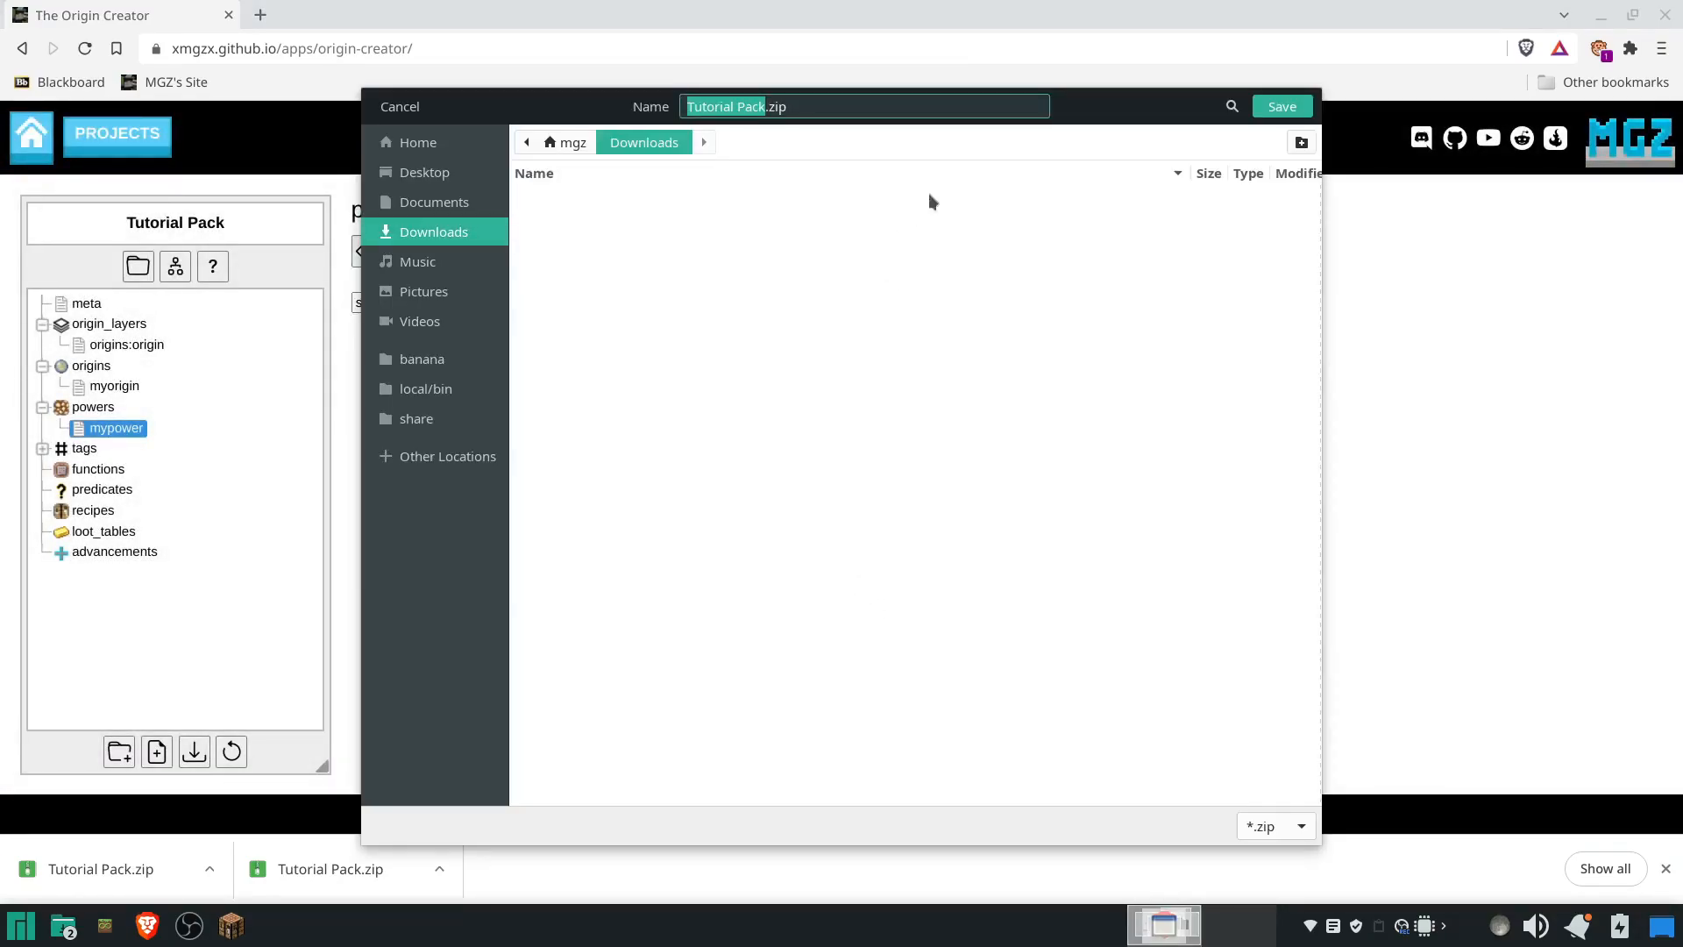
left_click(1281, 106)
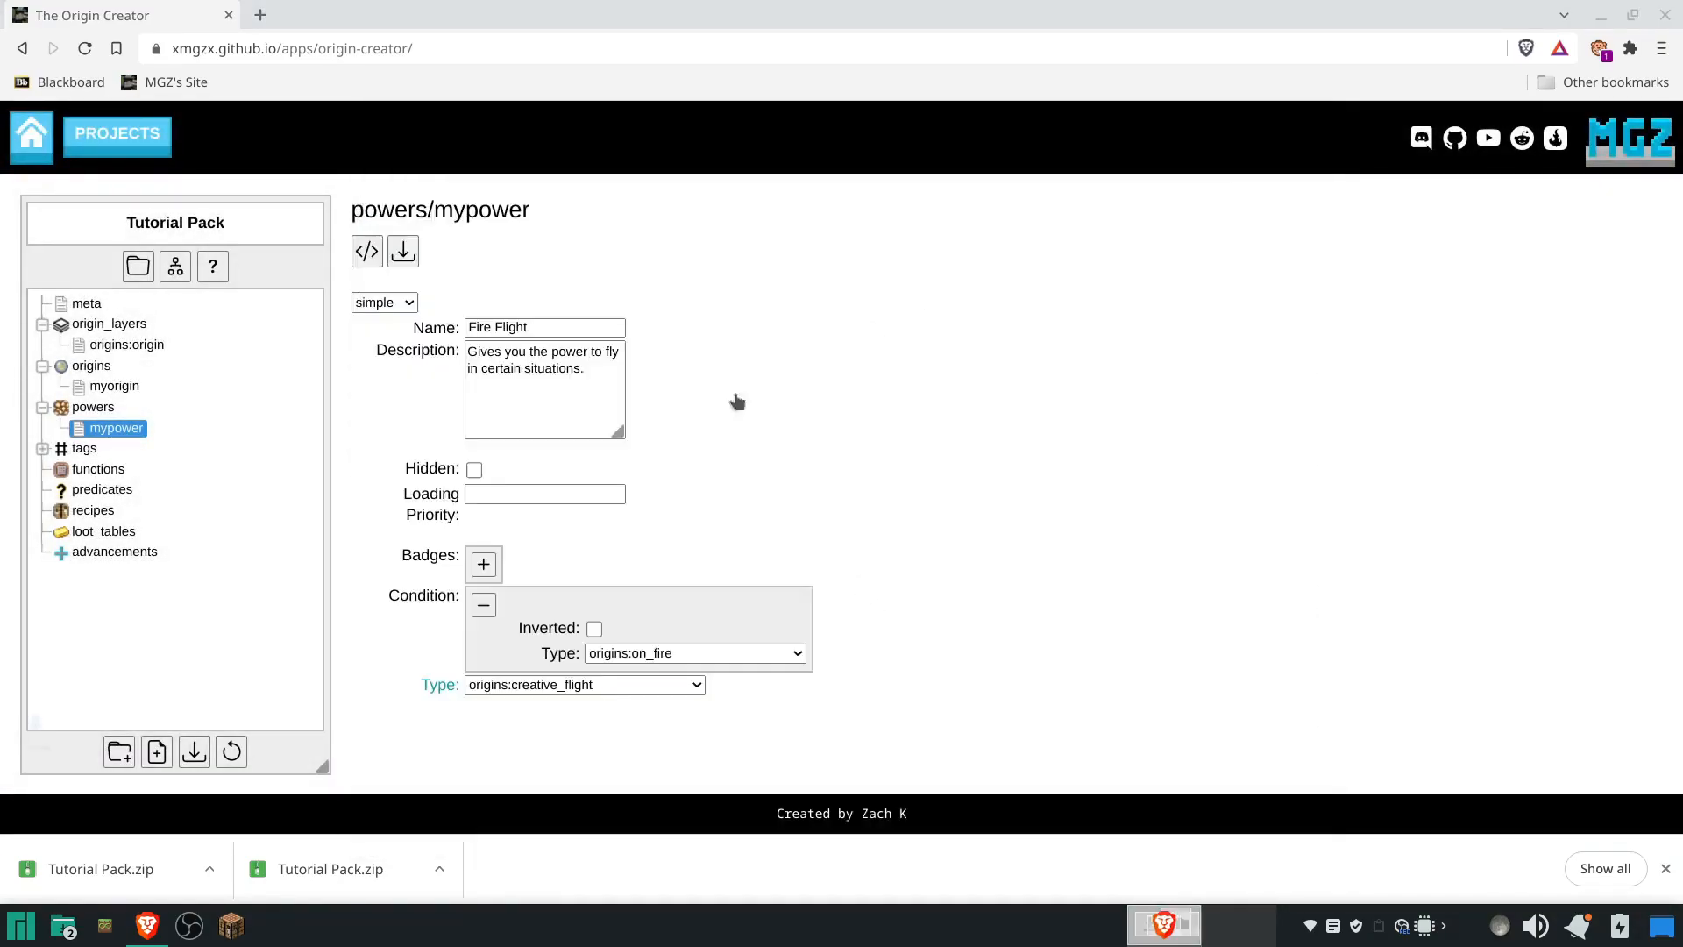
- Bring up the datapacks and Downloads folders and move Tutorial Pack.zip into the world's datapacks folder, replacing the existing file
right_click(63, 926)
left_click(133, 855)
left_click_drag(63, 875, 65, 924)
left_click(64, 926)
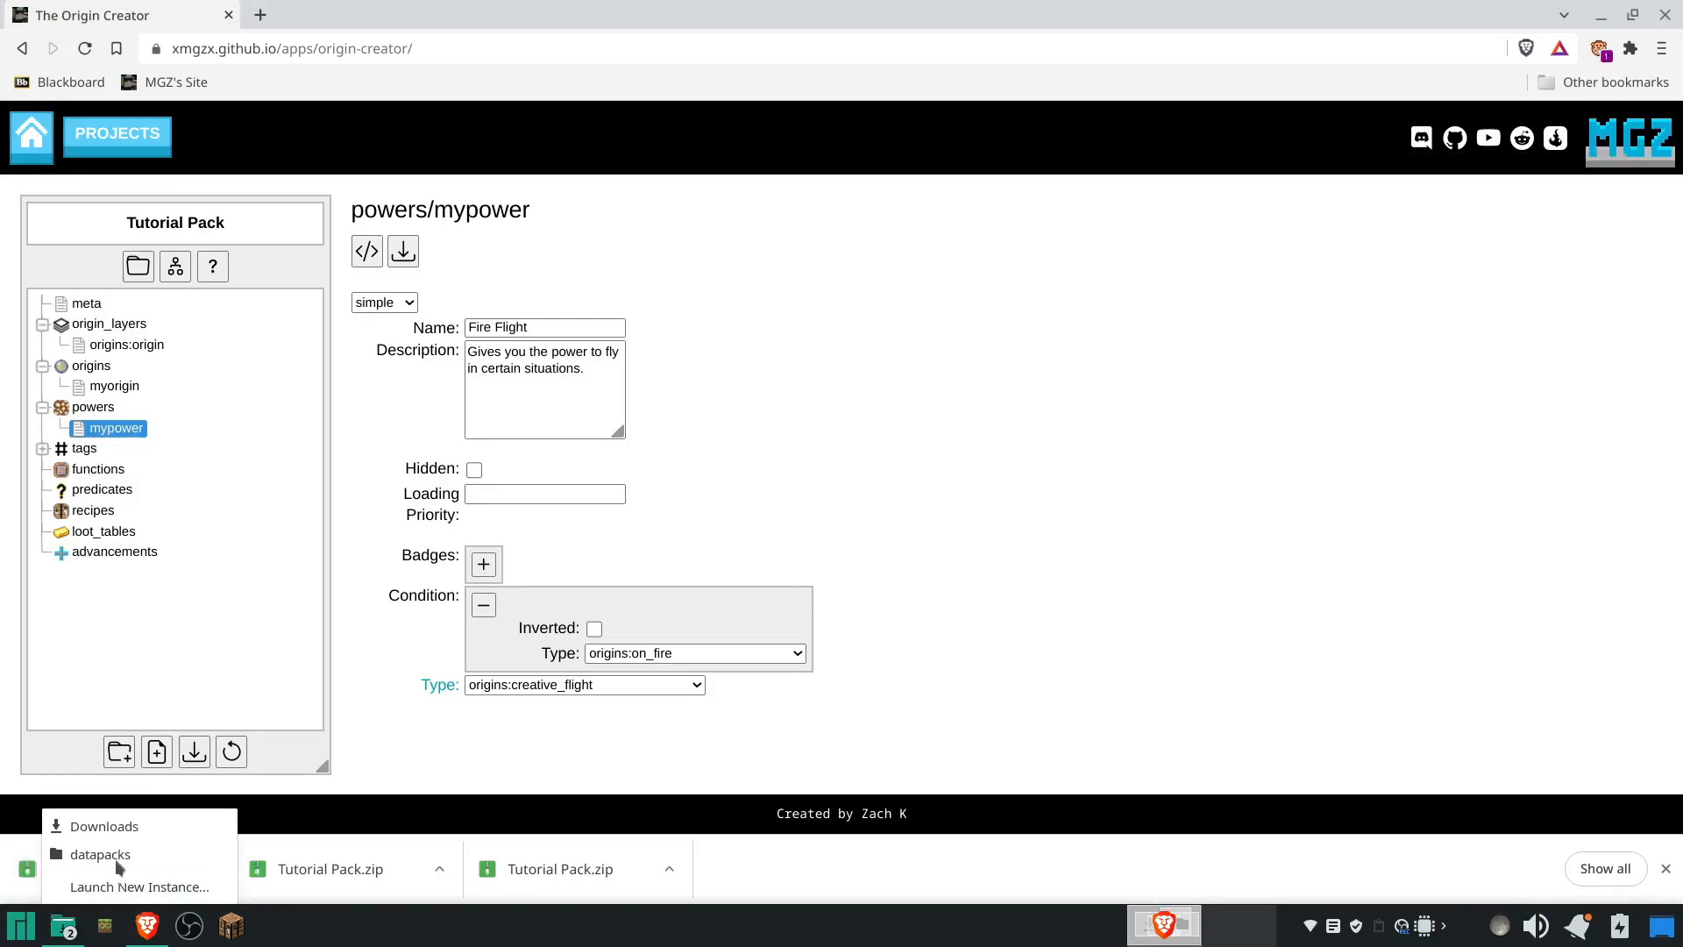
left_click(114, 855)
left_click(65, 925)
left_click(100, 829)
left_click_drag(396, 285, 1183, 438)
left_click(947, 602)
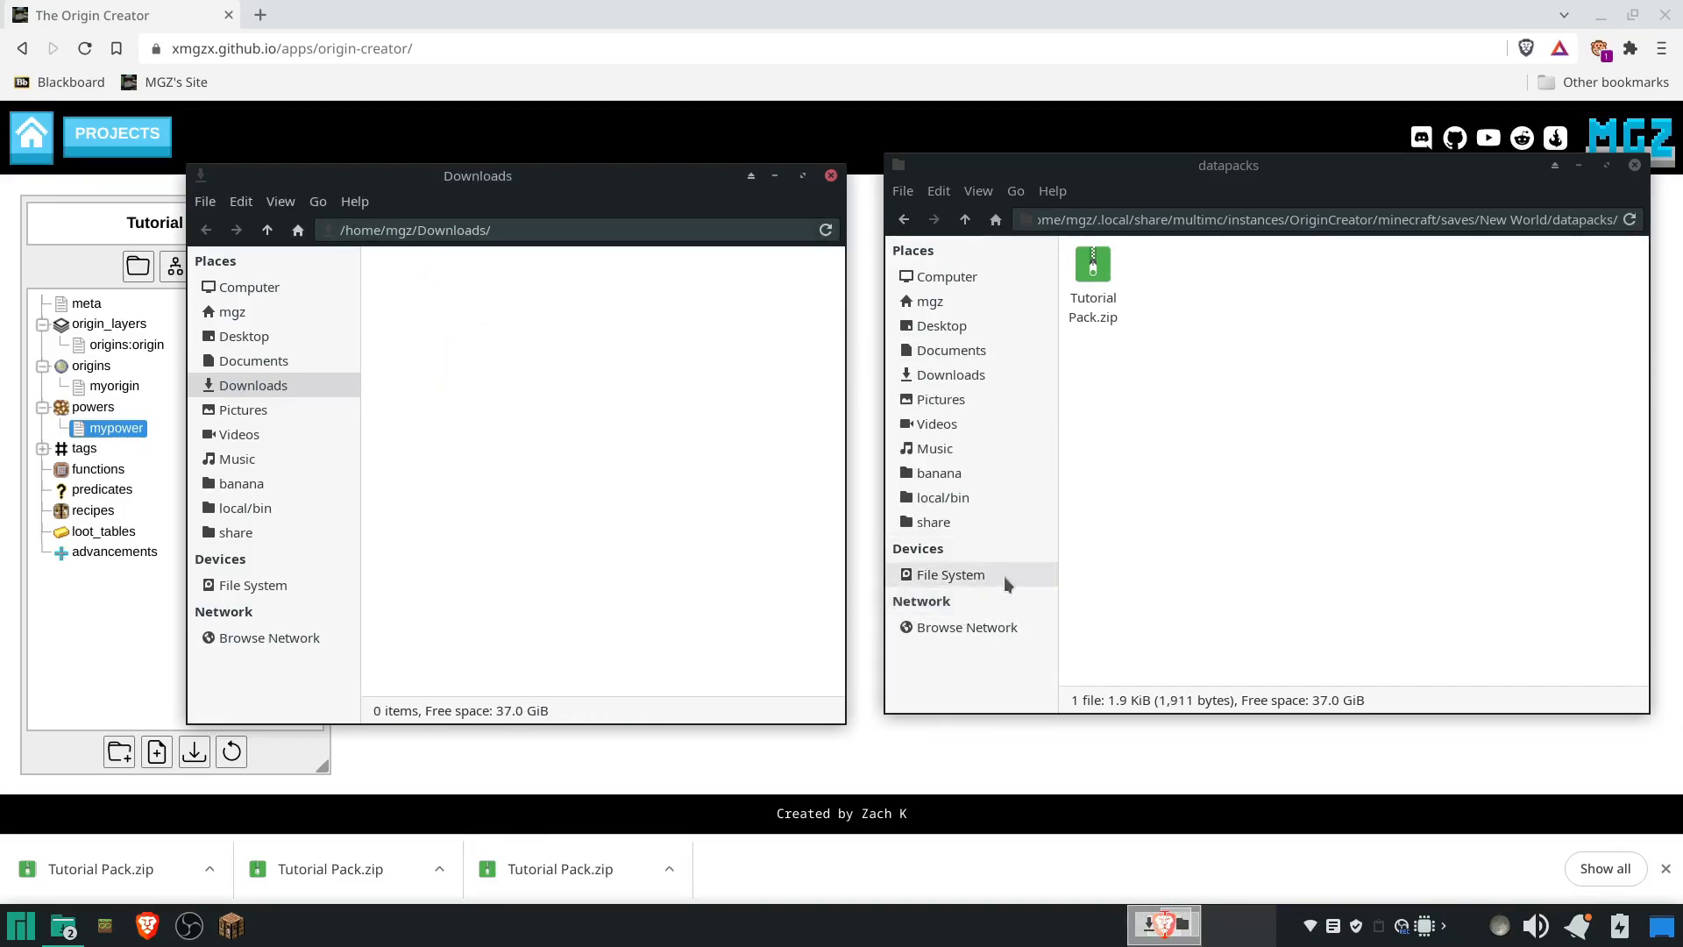
- Switch to Minecraft, resume the game and reload the datapacks with the /reload command, running it twice
left_click(231, 925)
key("Escape")
type("/reload")
key("Return")
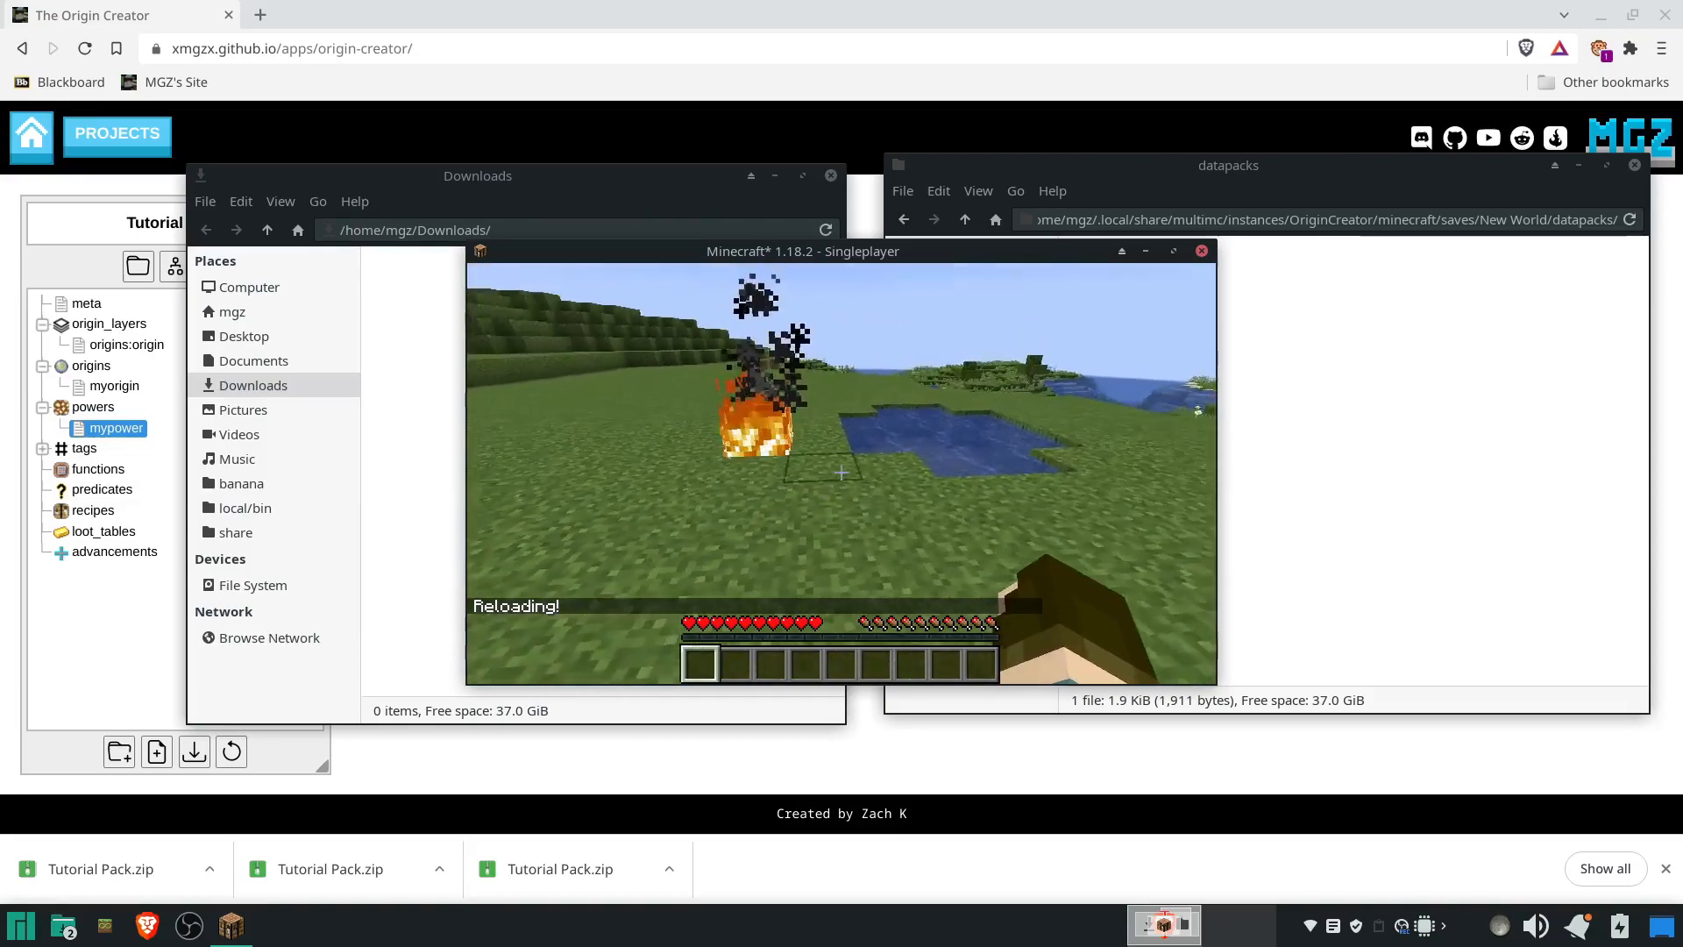
type("/reload")
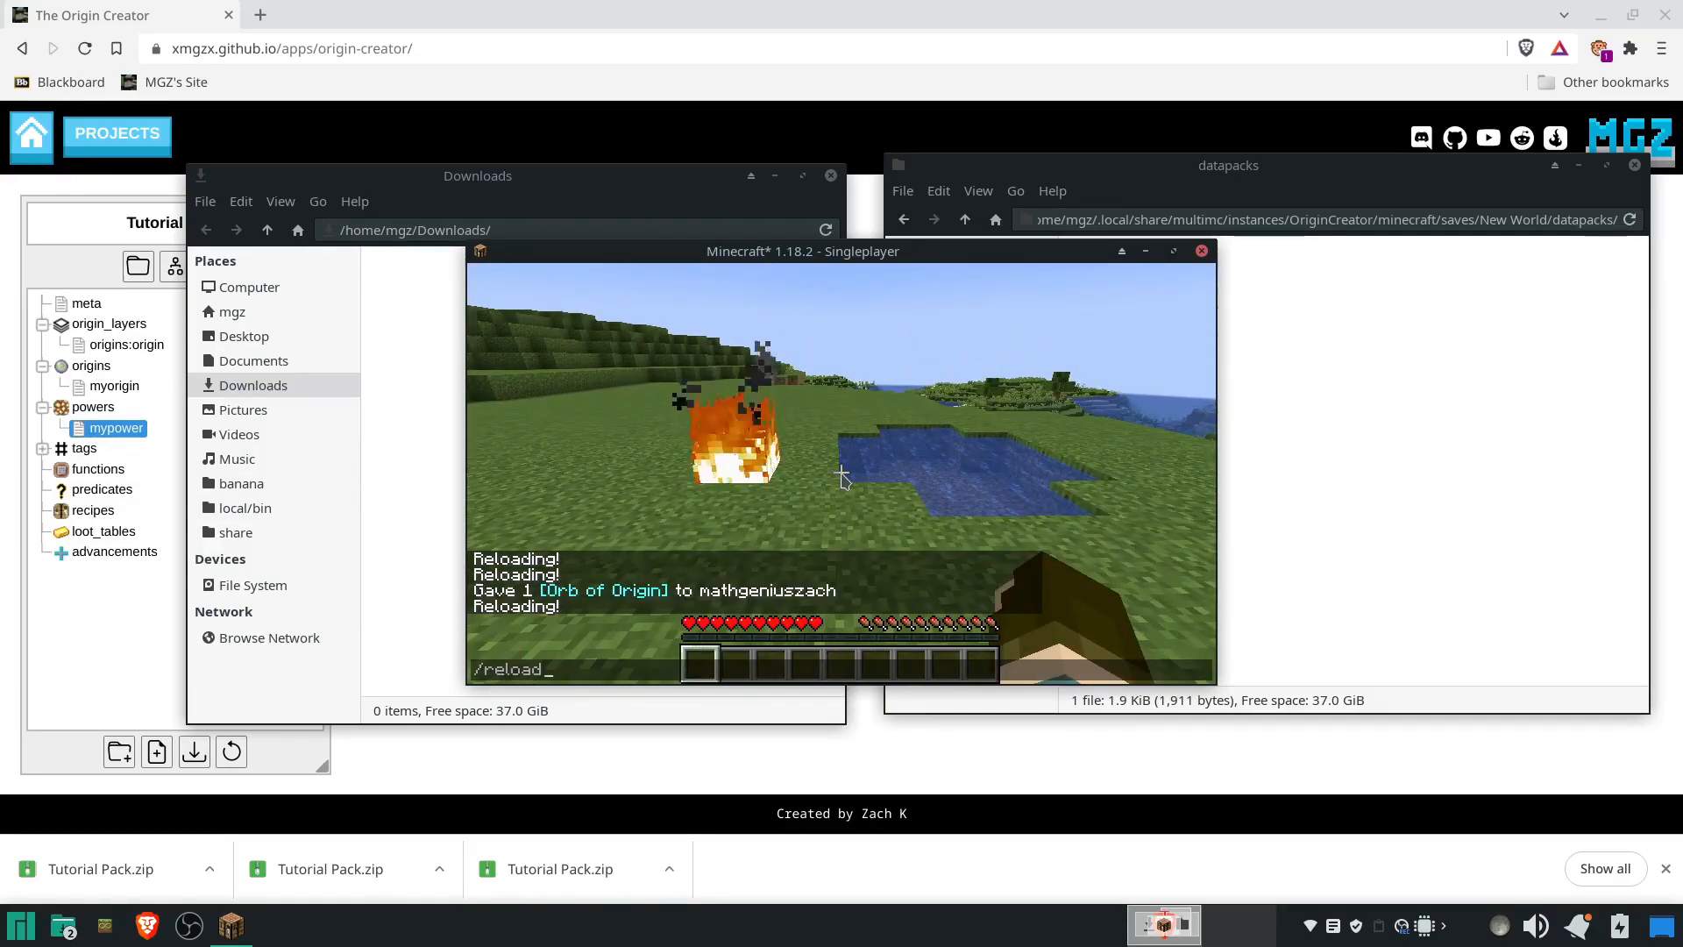
key("Return")
- Give yourself an Orb of Origin with the command /give @s origins:orb_of_origin
type("/give ")
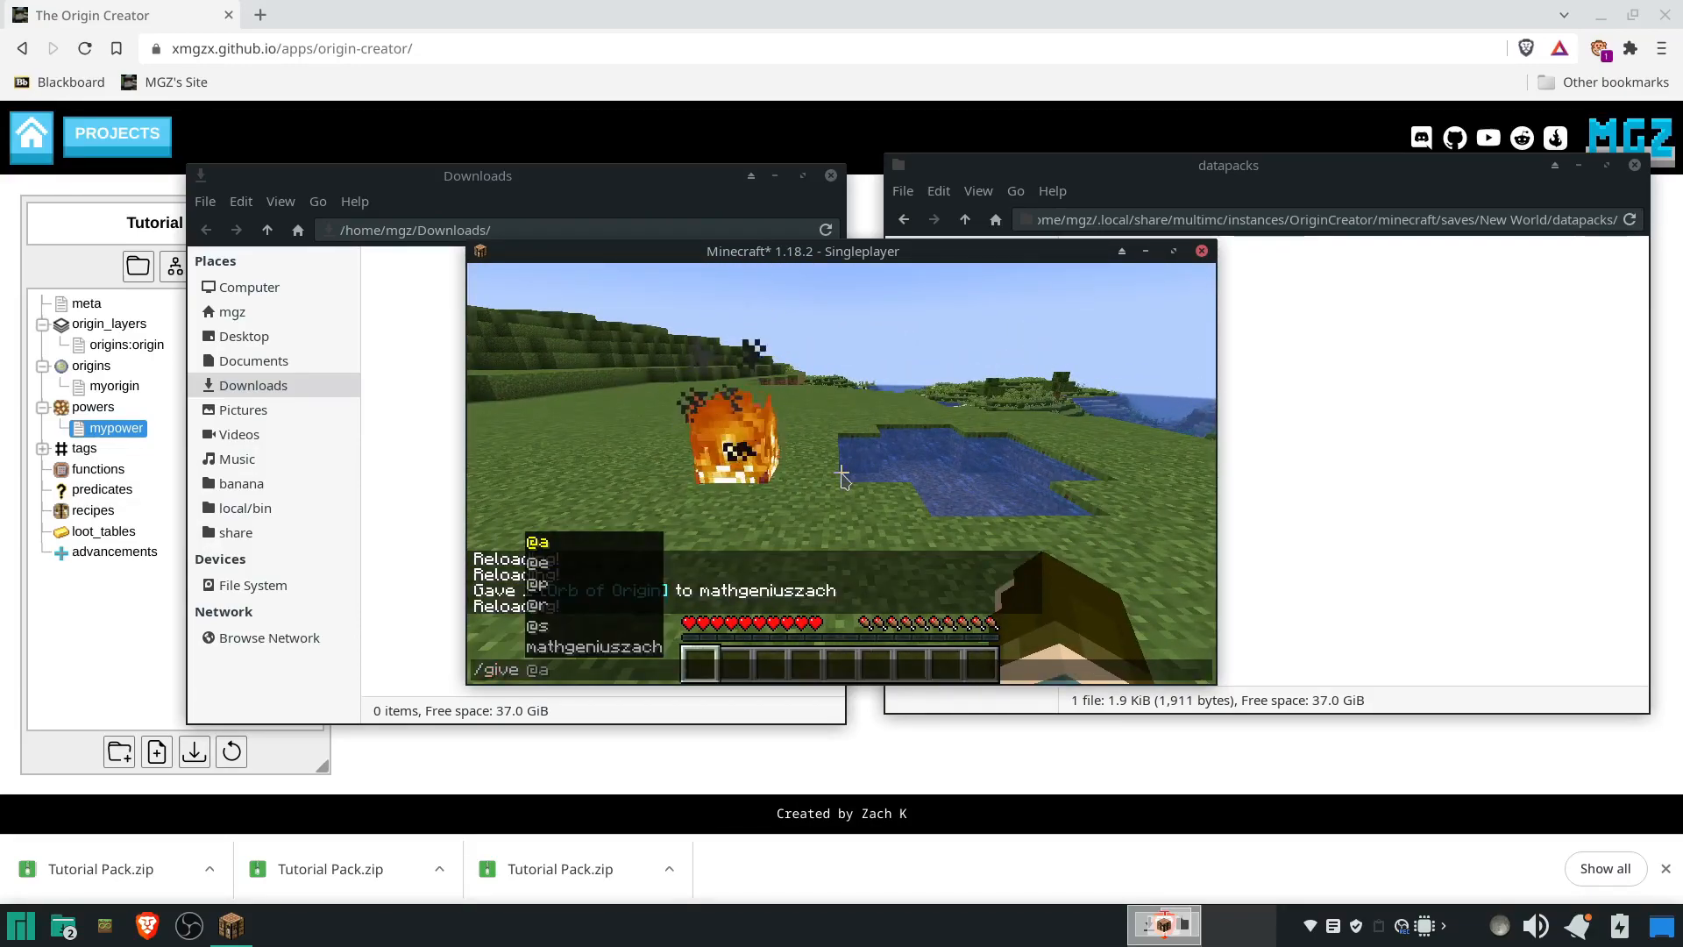
type("@s ")
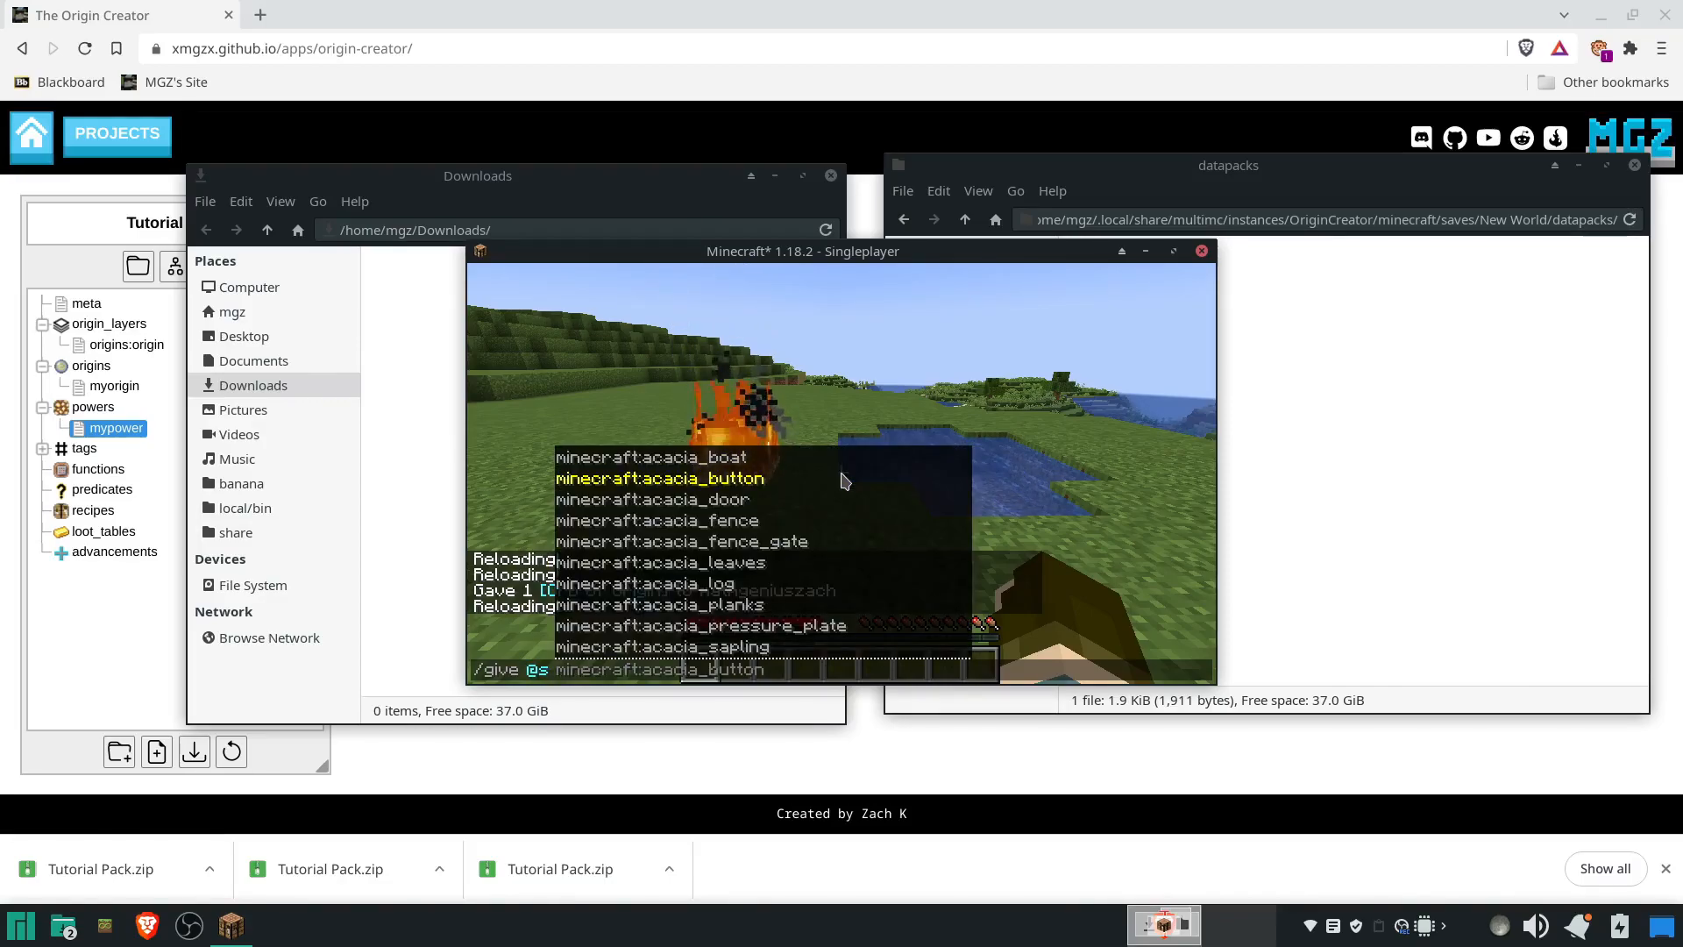
type("origins:orb_of_origin")
key("Return")
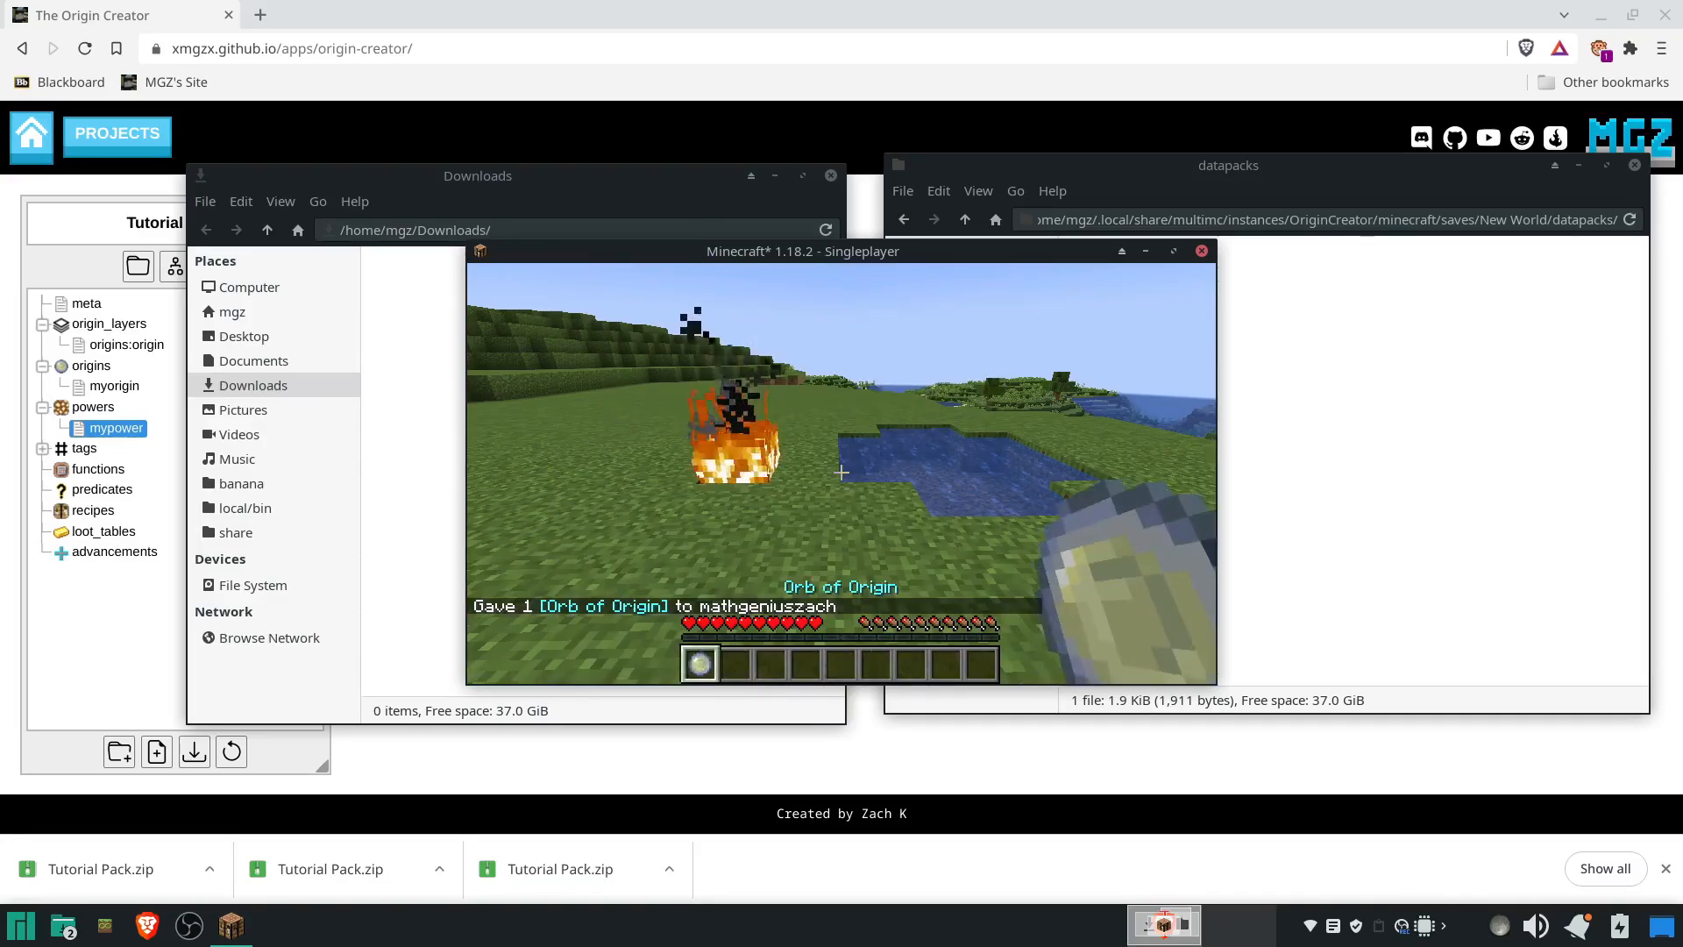
- Use the Orb of Origin and page past the Human origin to choose the custom origin
right_click(841, 472)
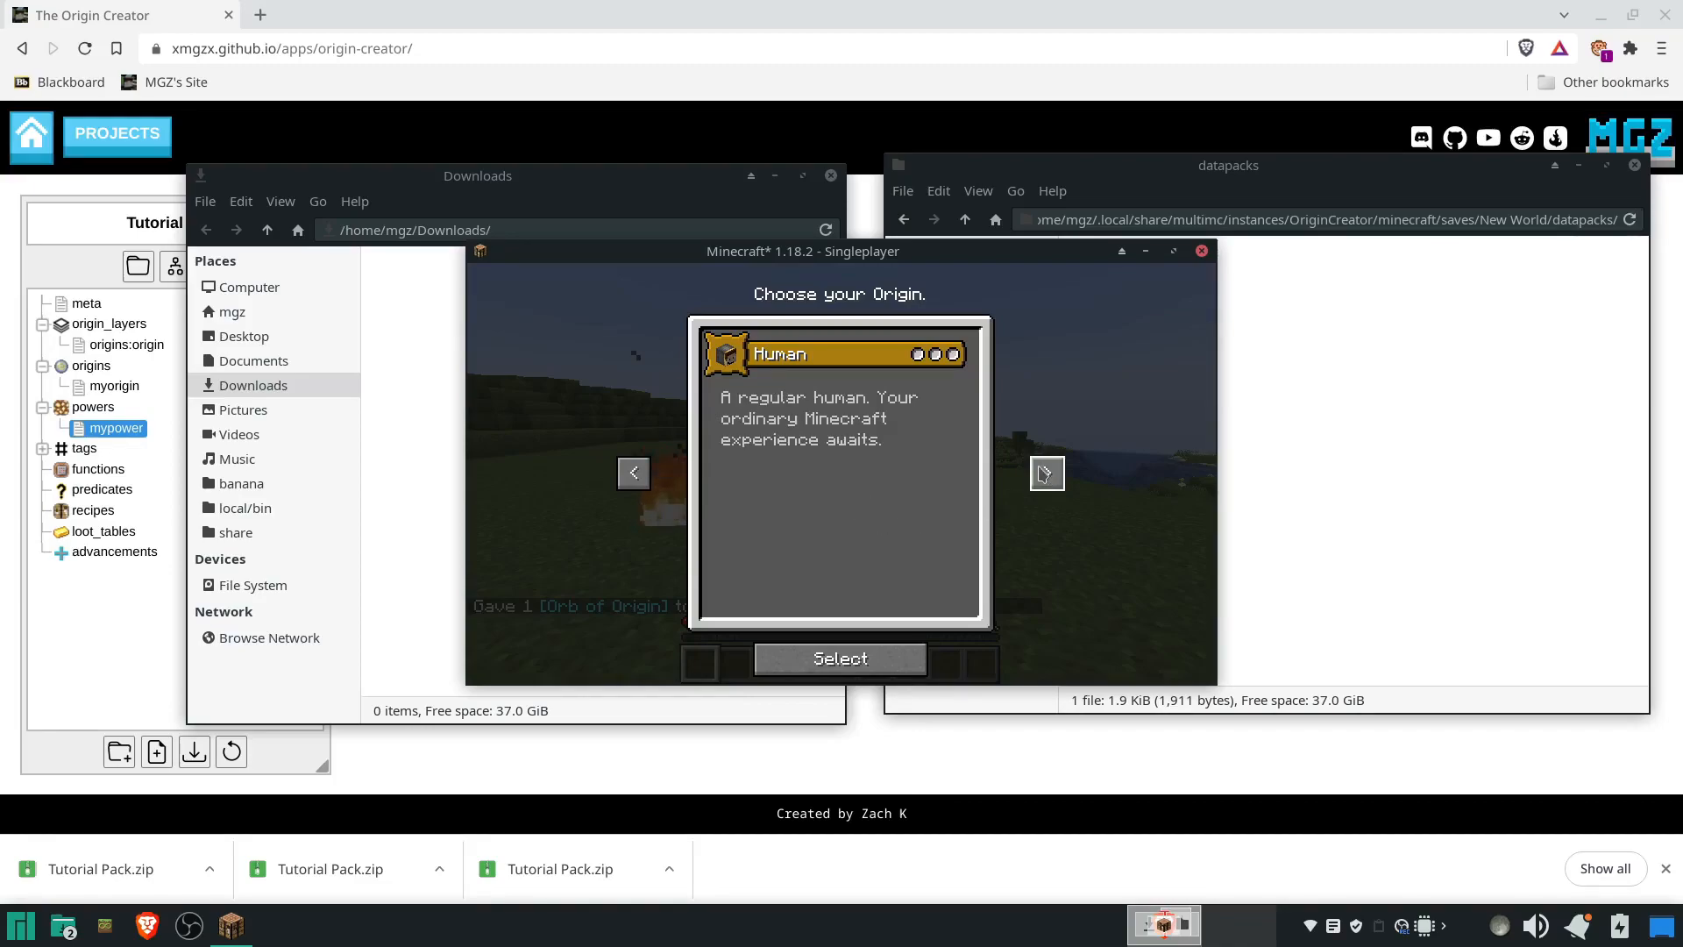
left_click(1048, 485)
left_click(1048, 485)
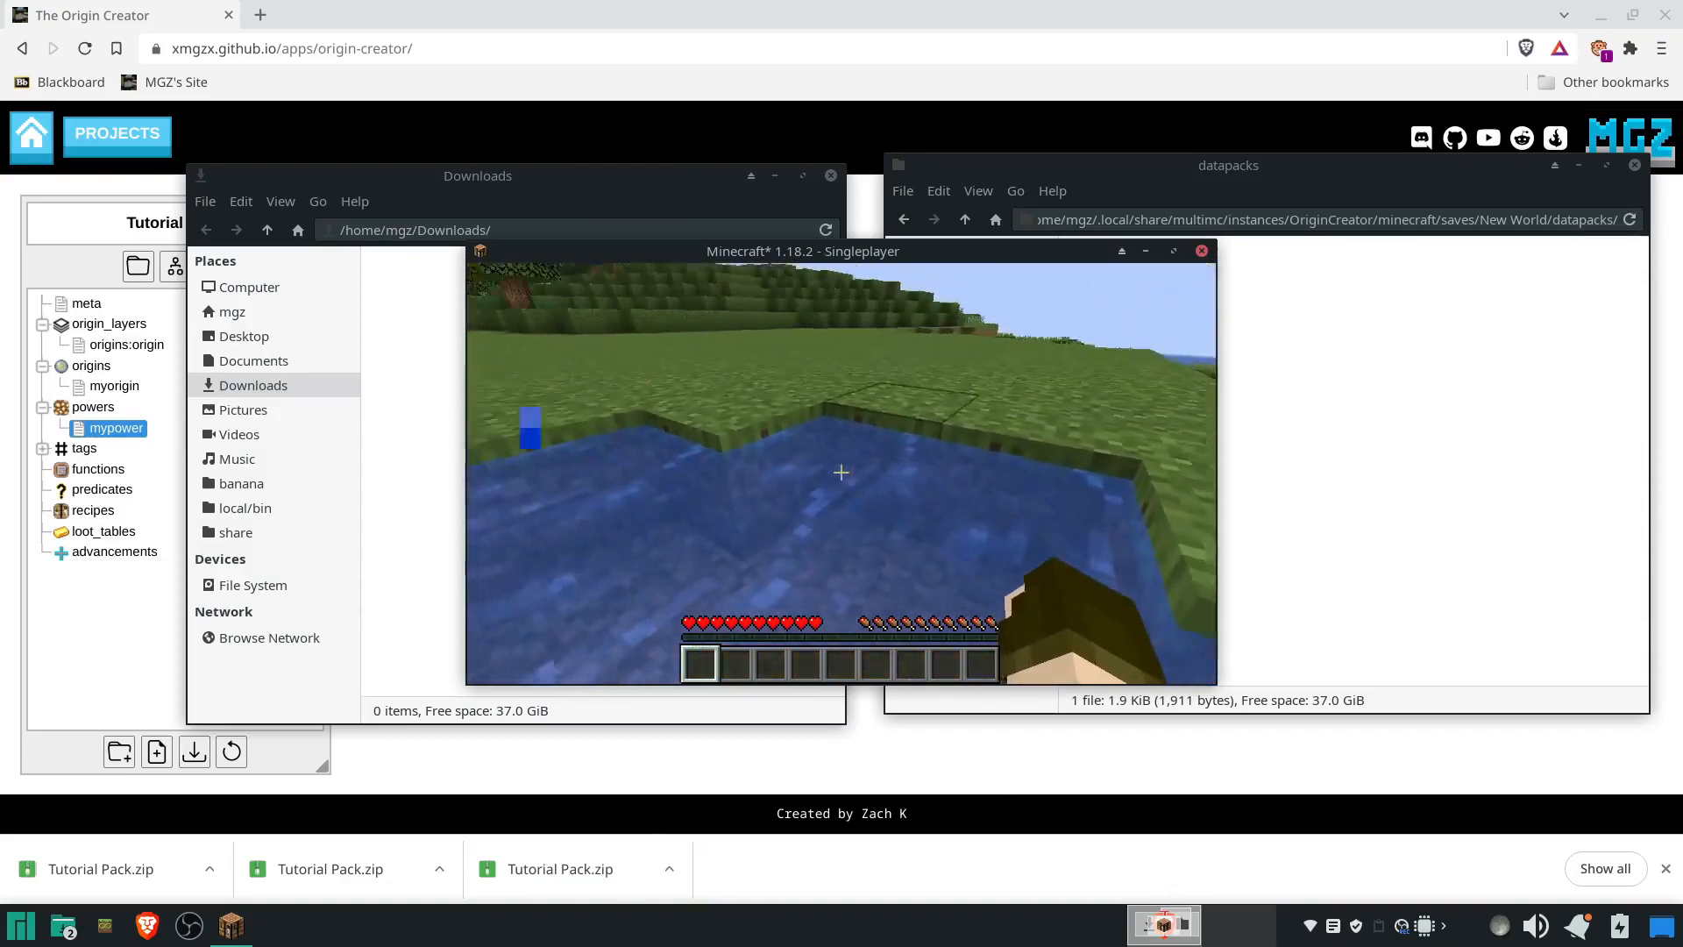
- Walk around the pool and the fire to check the conditional flight power, and pause the game
key("d")
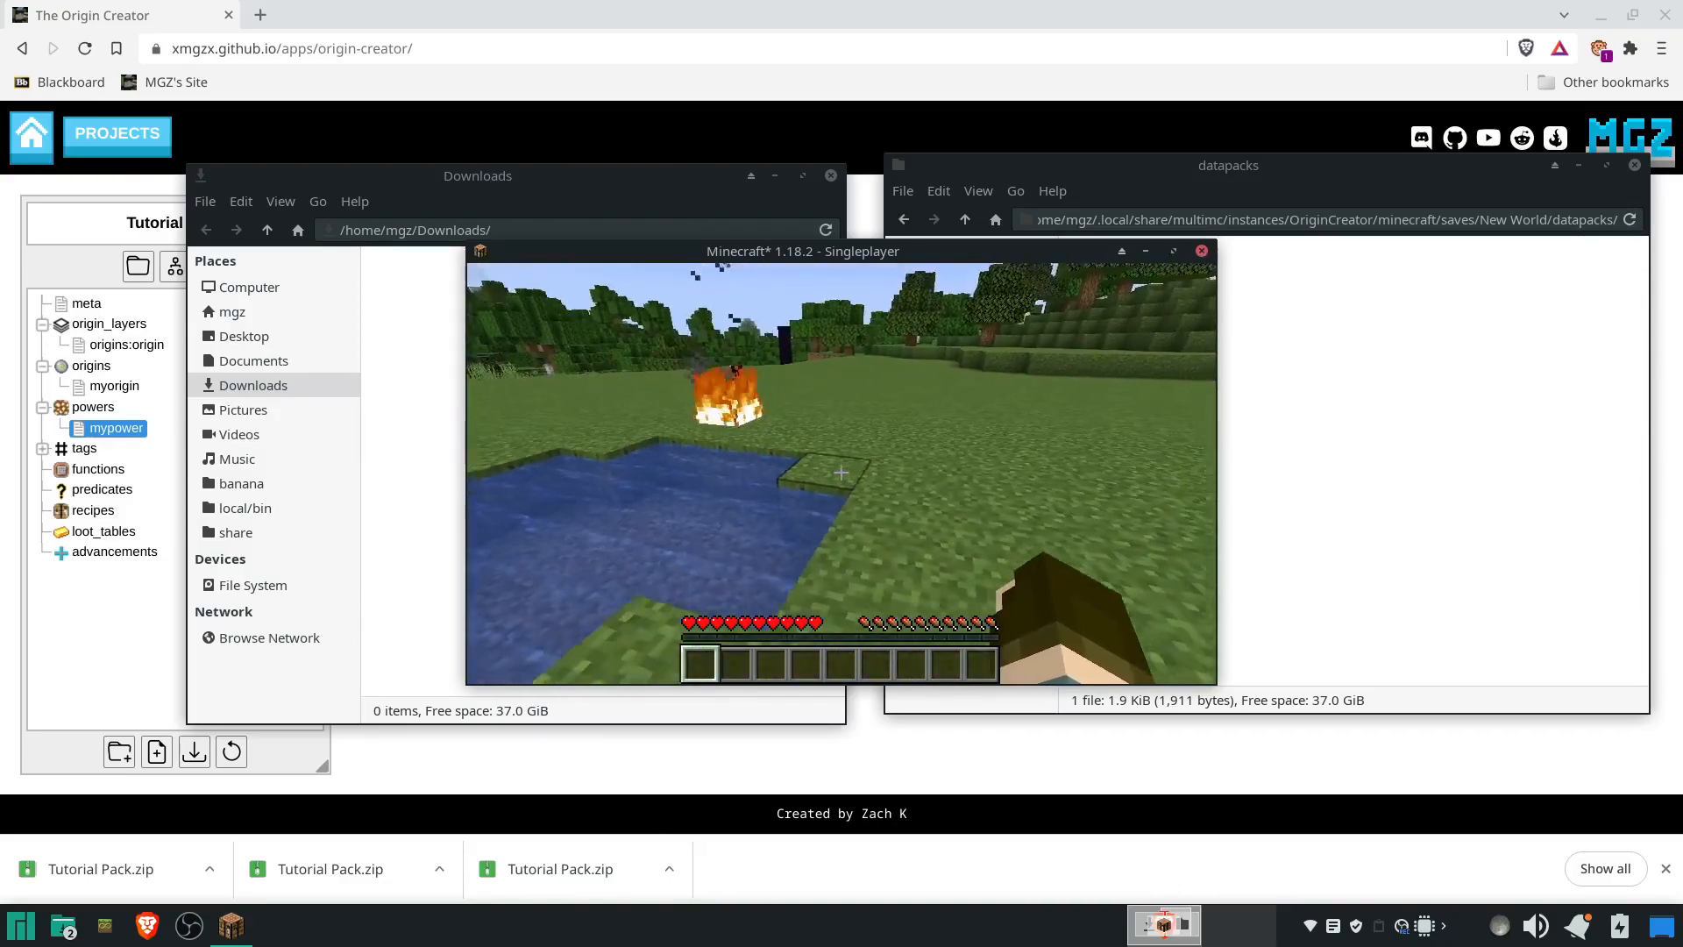
key("a")
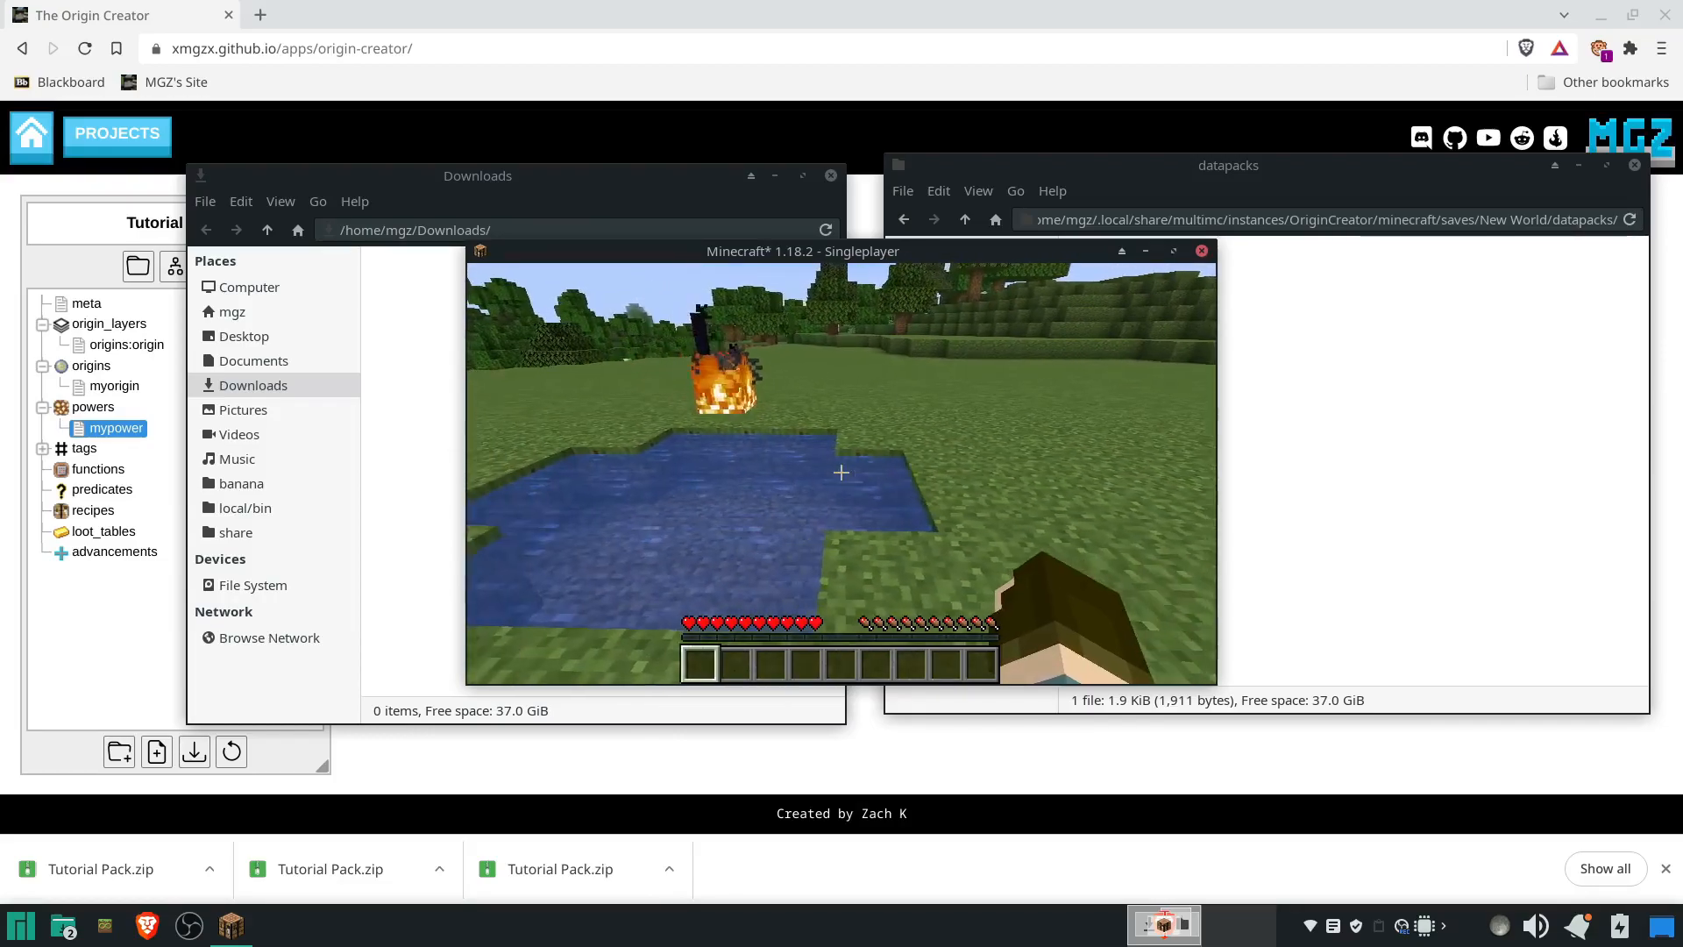
key("d")
key("w")
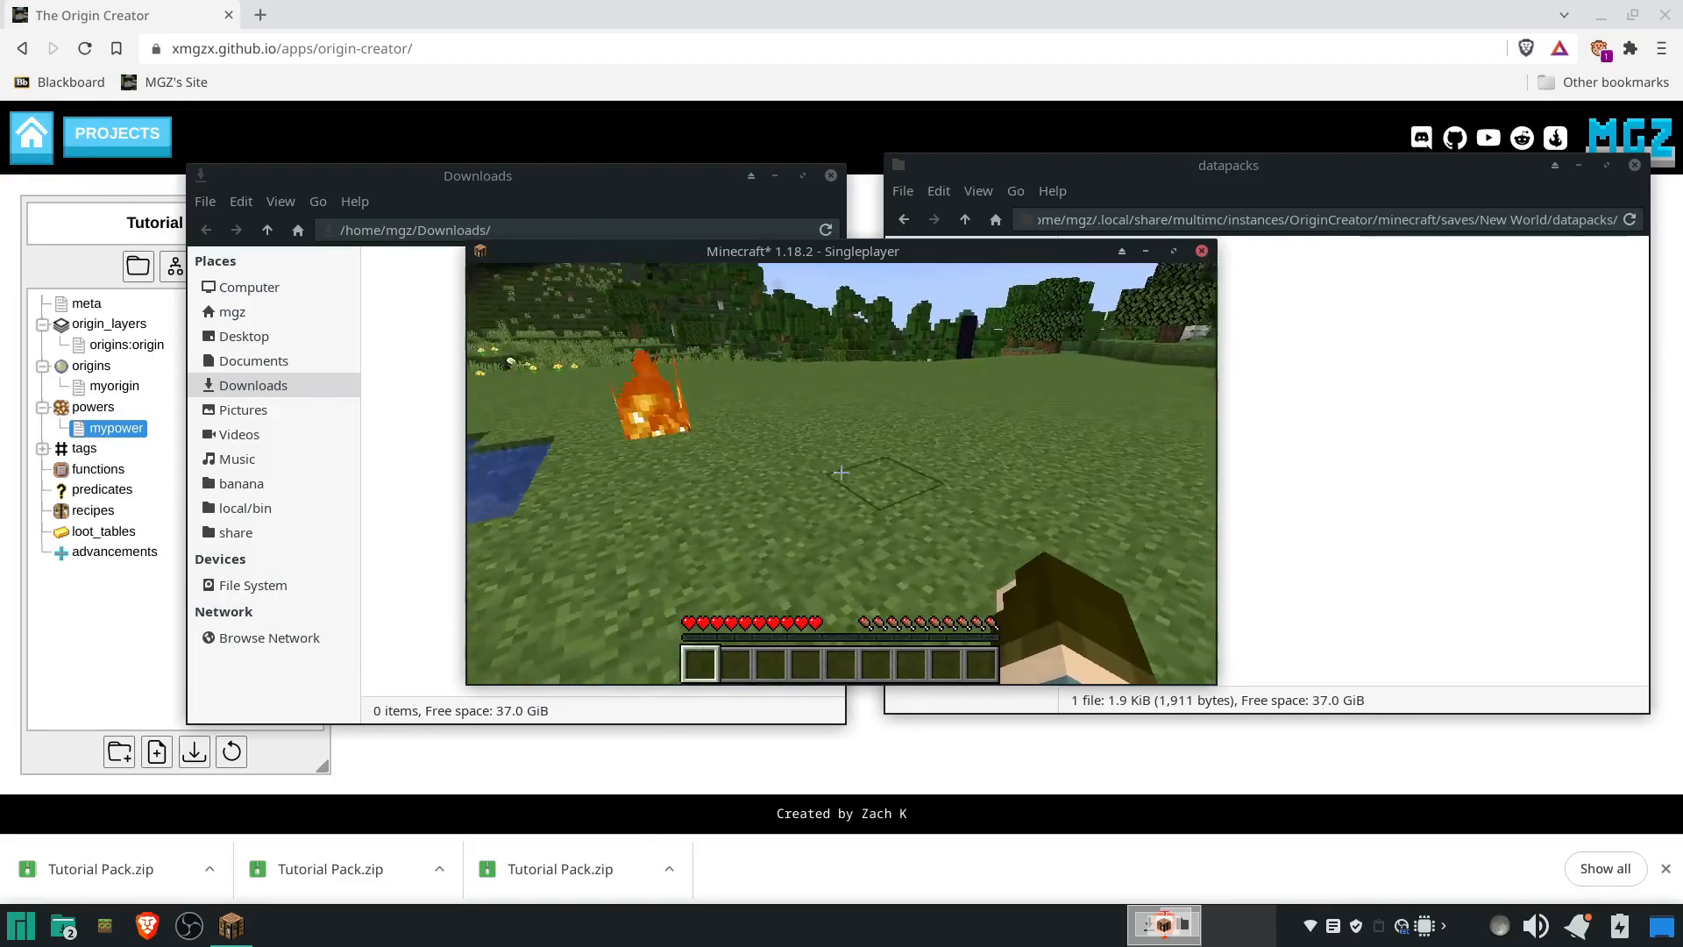
key("Escape")
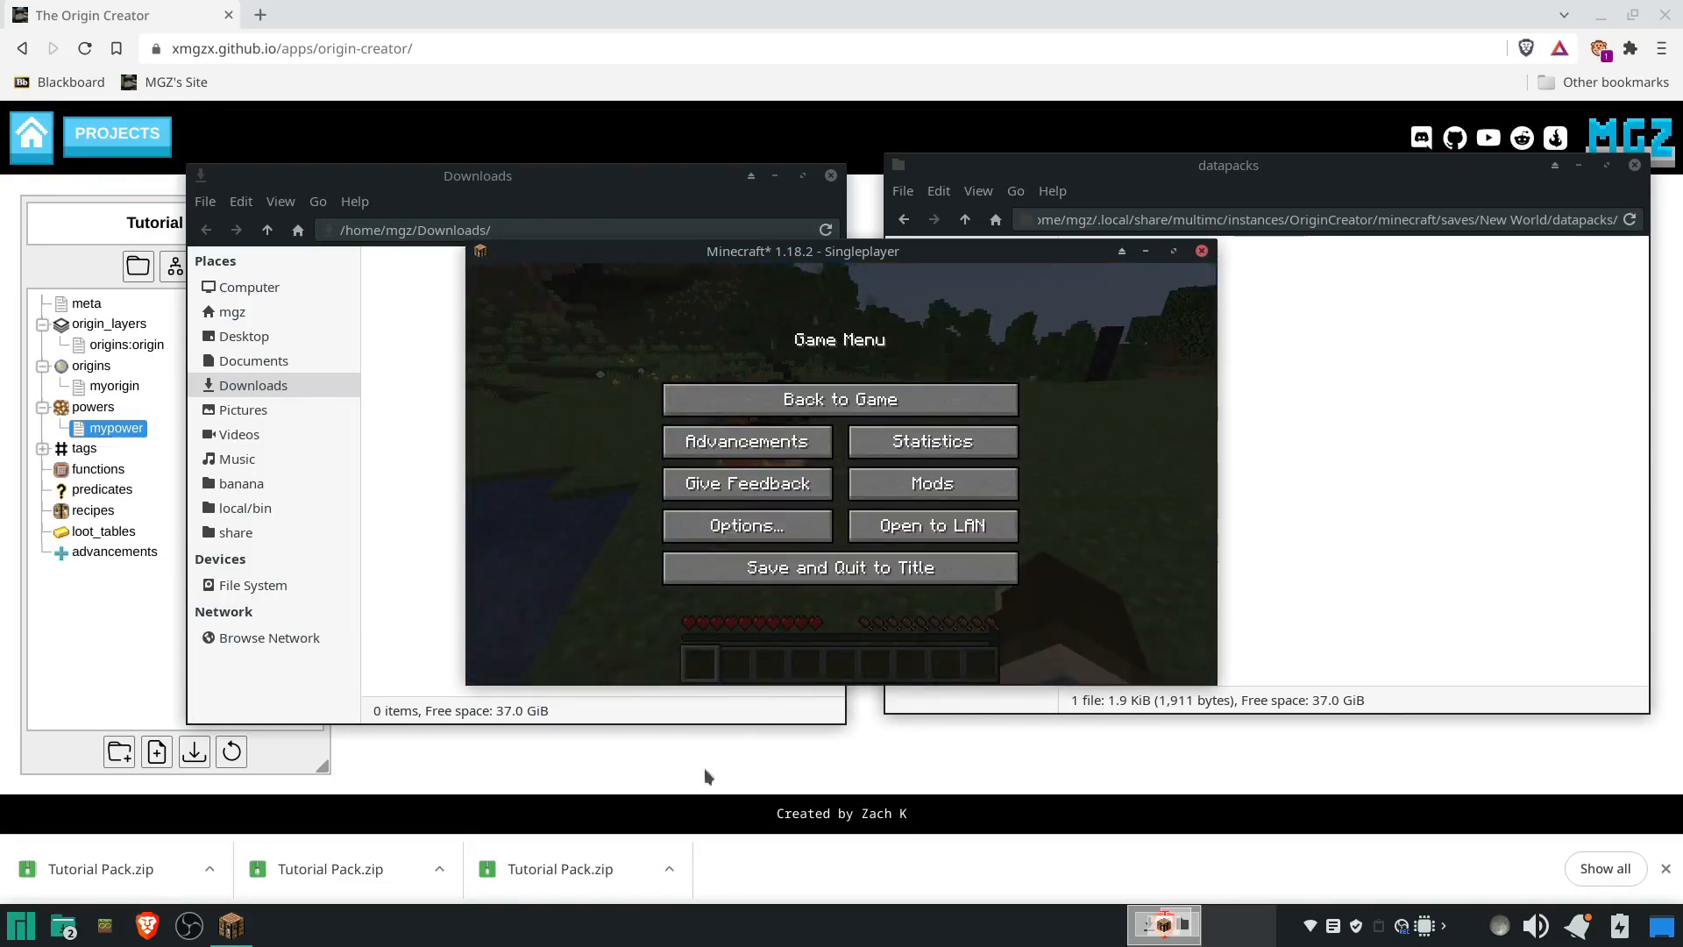
- Switch back to The Origin Creator, add a new file named anotherpower under powers and open it
left_click(647, 752)
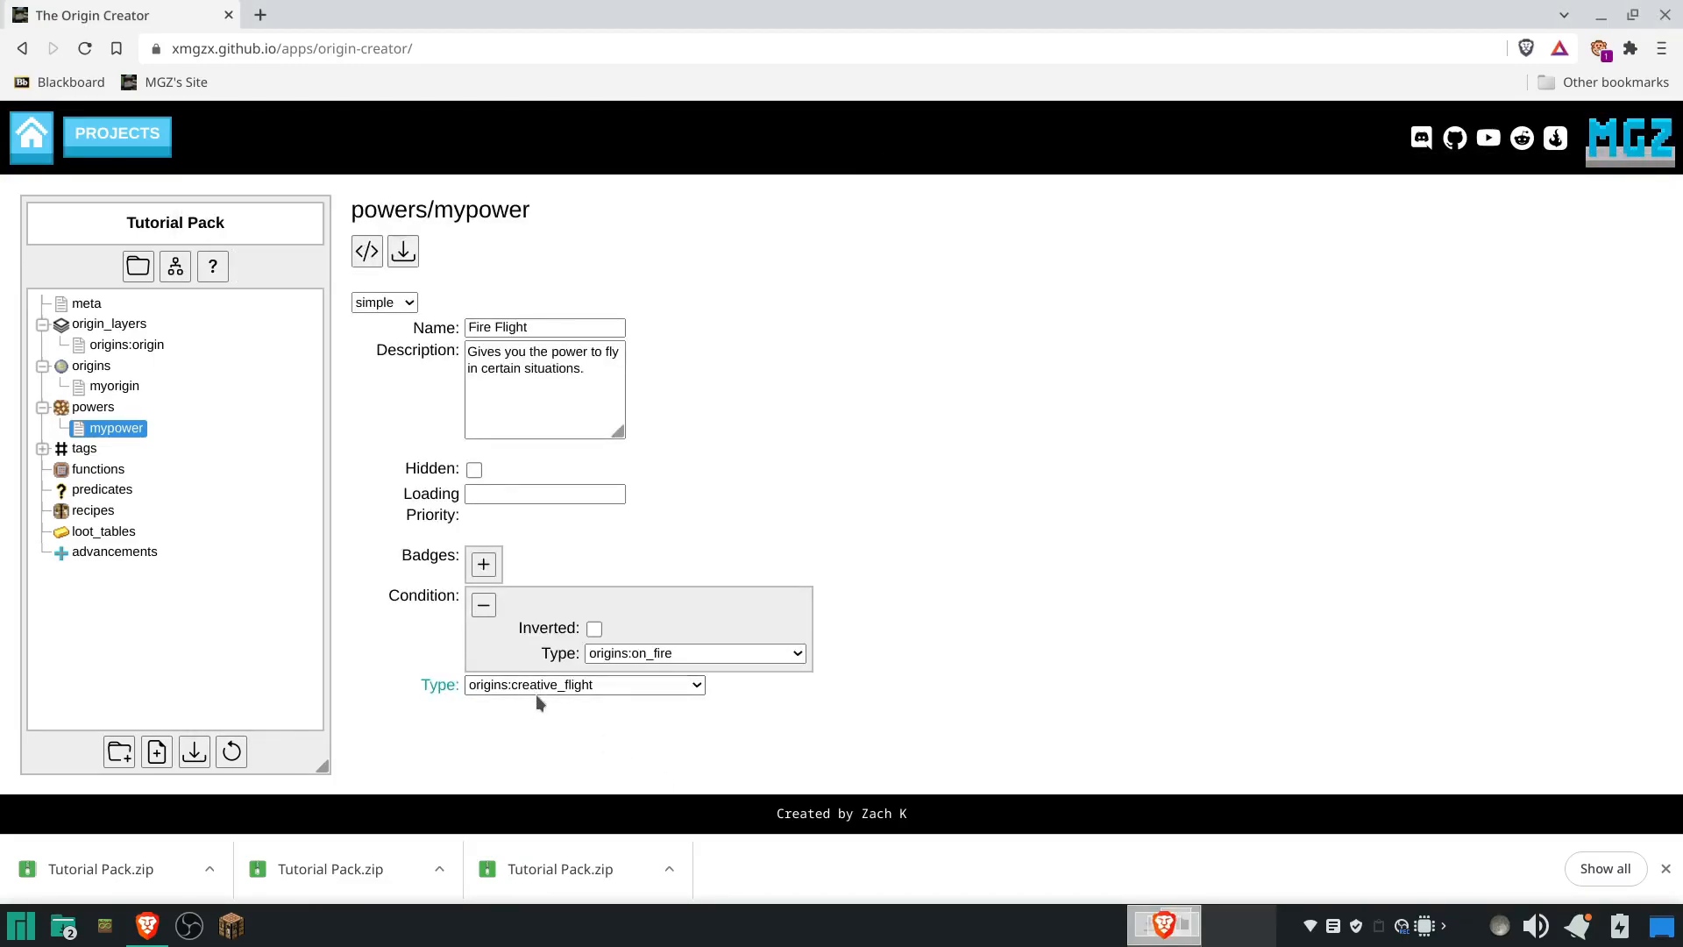
right_click(84, 402)
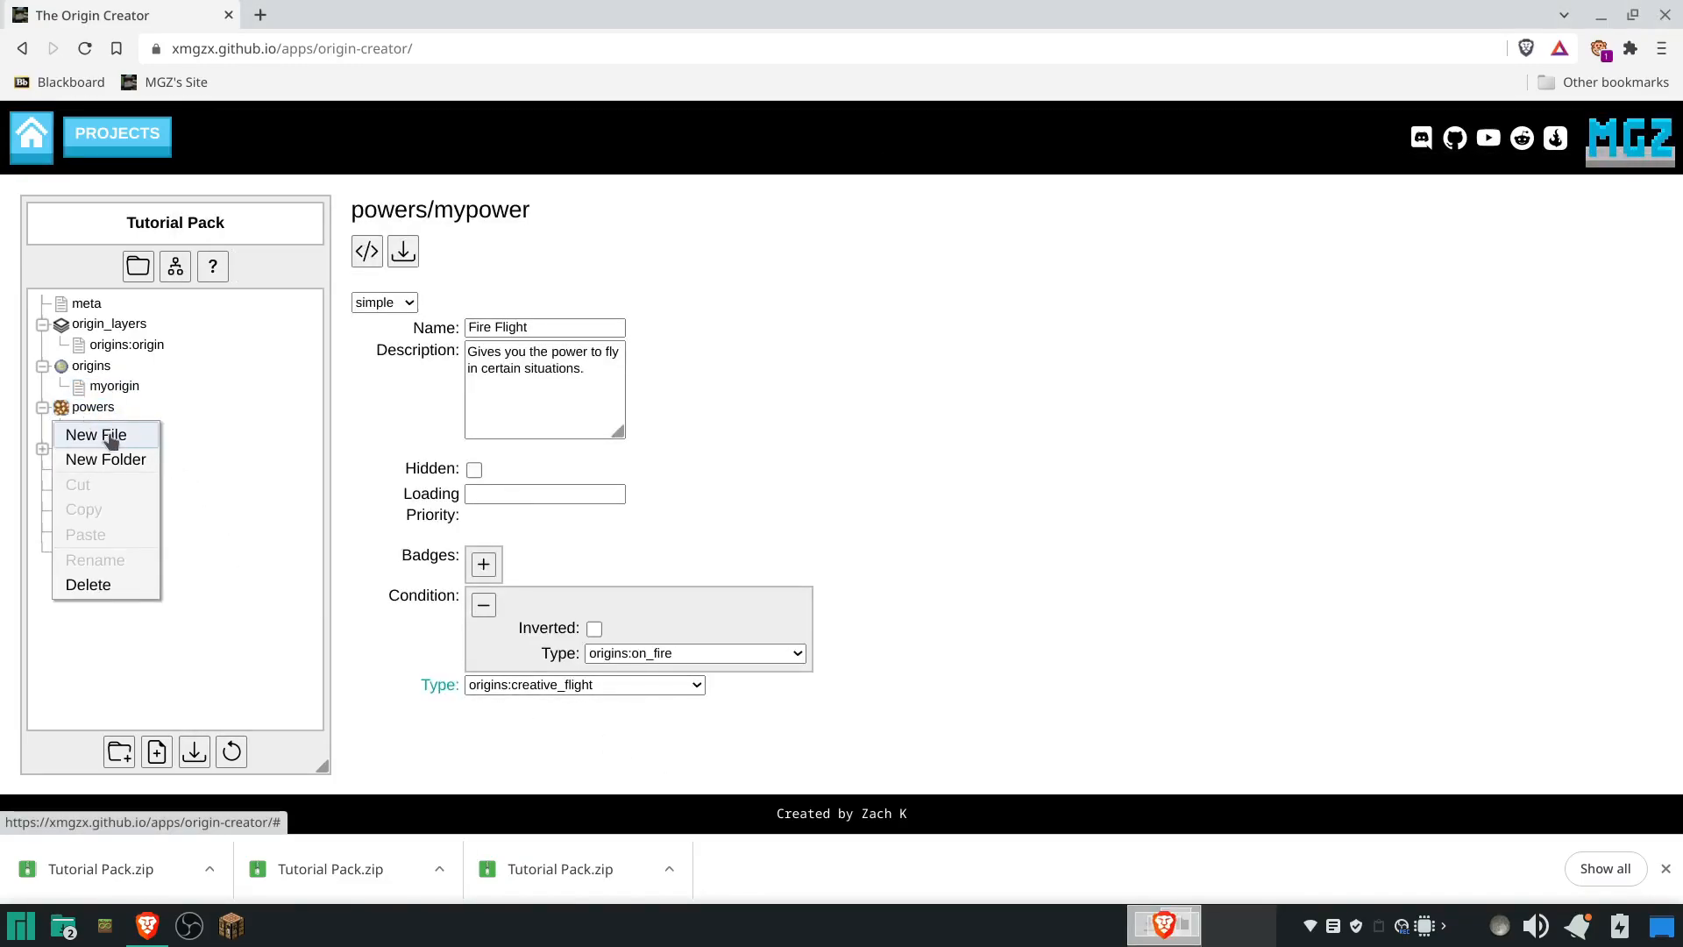
left_click(109, 435)
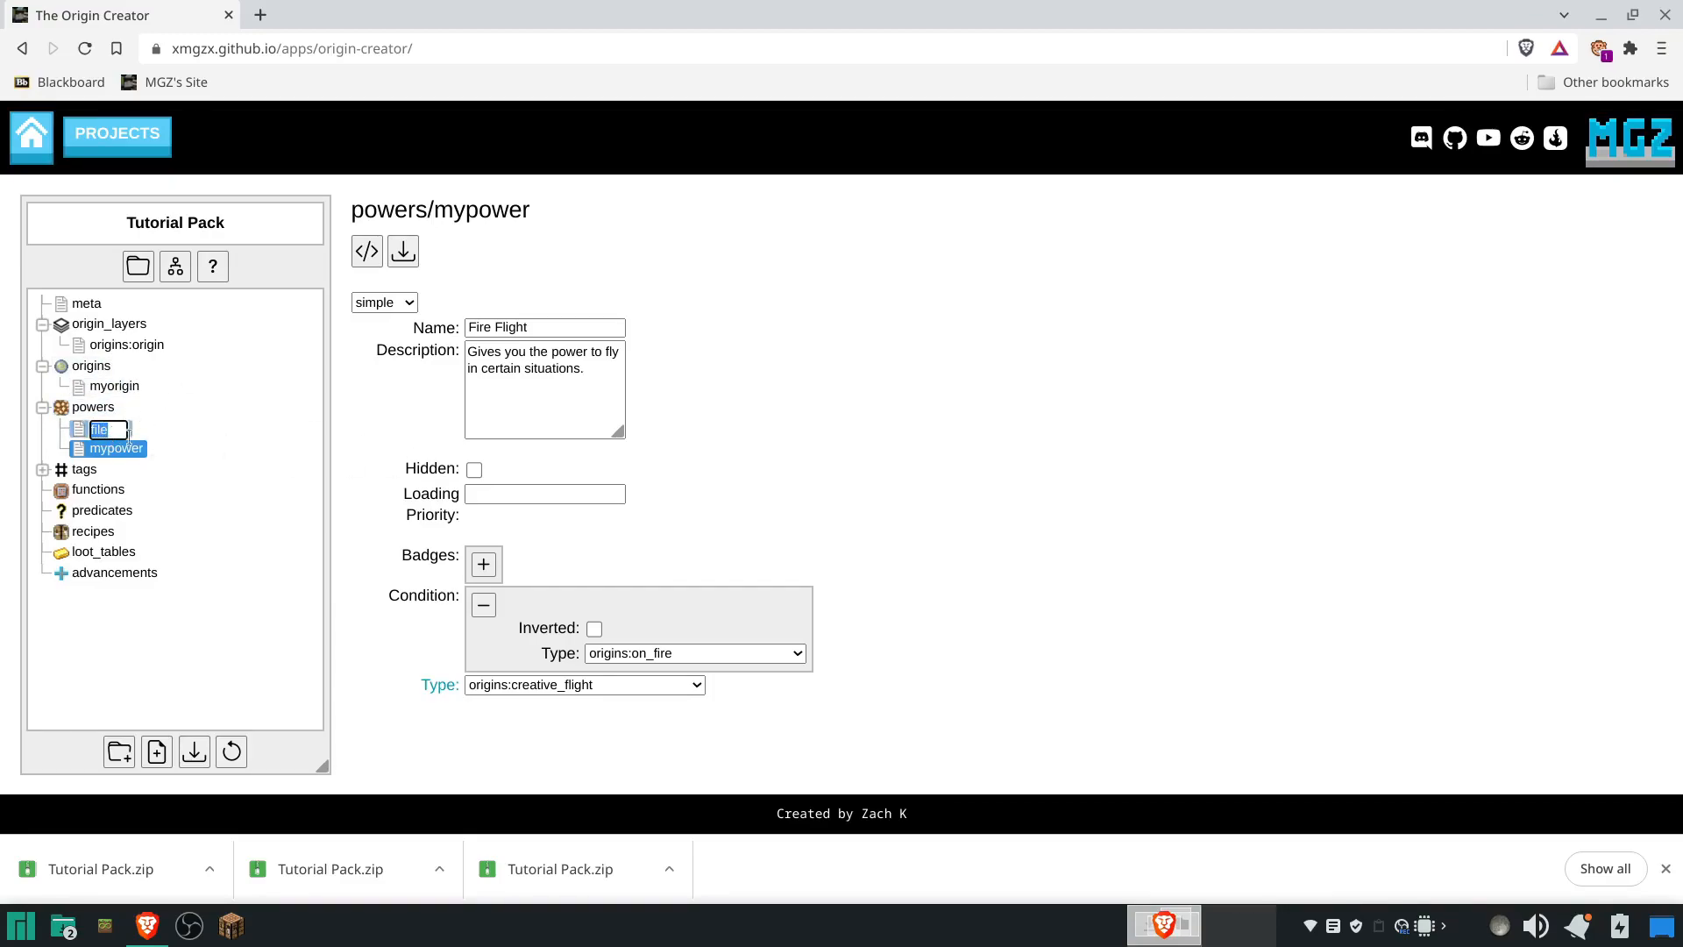
type("anotherpower")
key("Return")
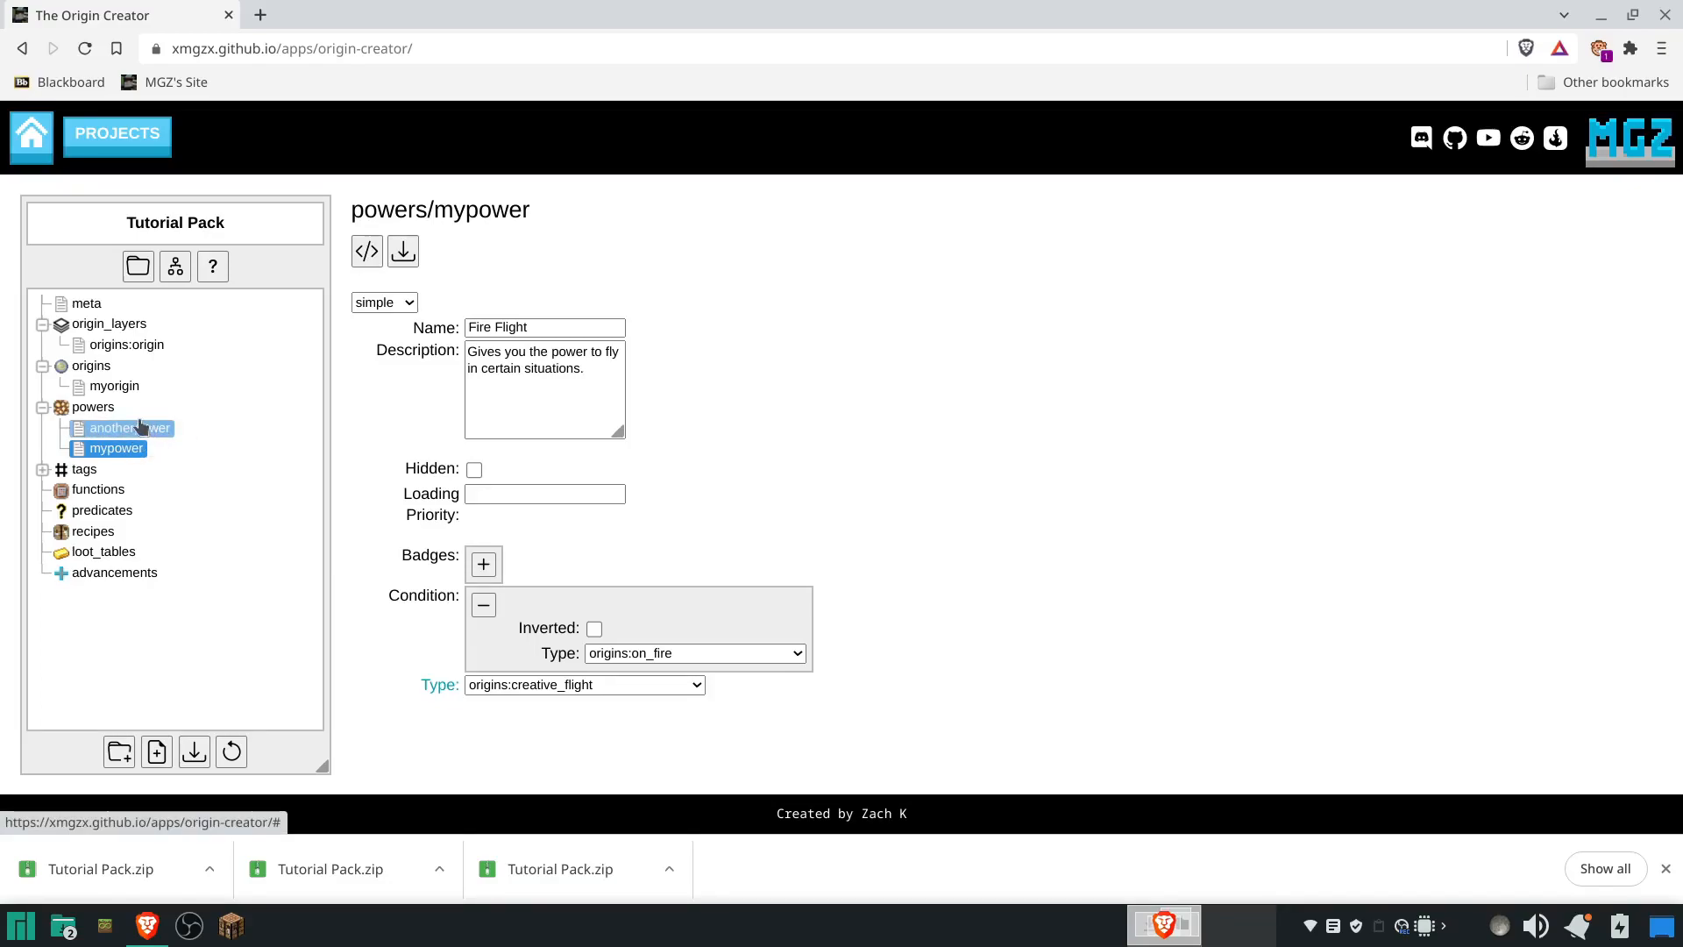
left_click(140, 429)
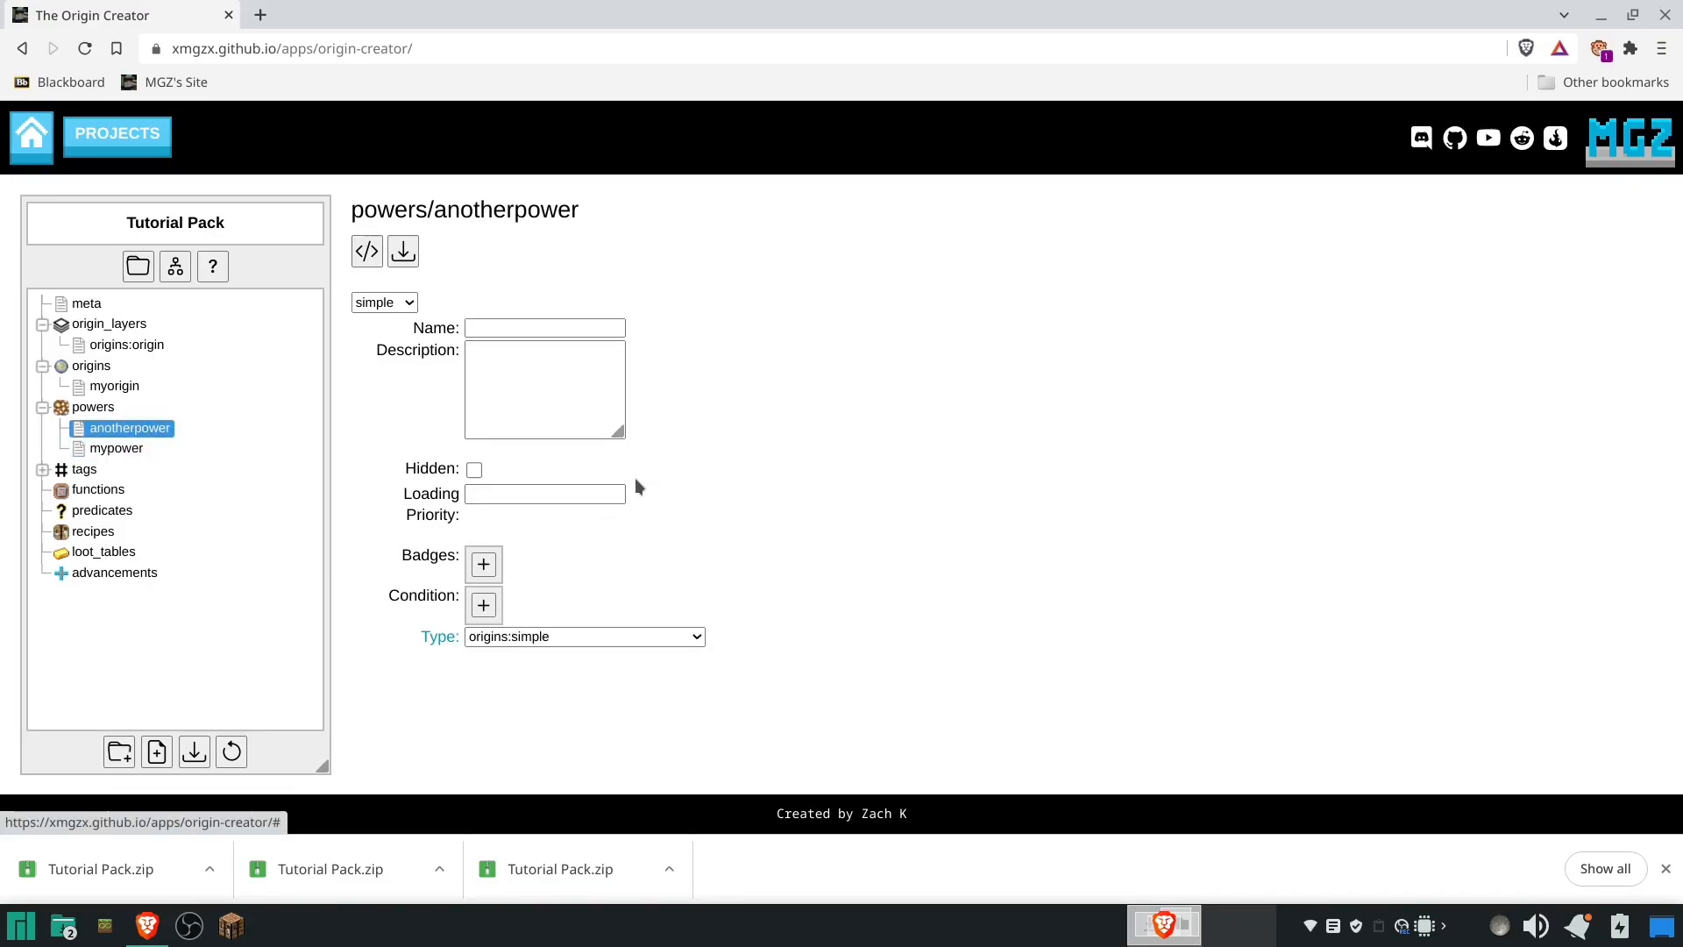
- Set the type of anotherpower to origins:stacking_status_effect
left_click(628, 638)
scroll(612, 526, "down", 10)
scroll(604, 526, "down", 3)
scroll(605, 526, "up", 4)
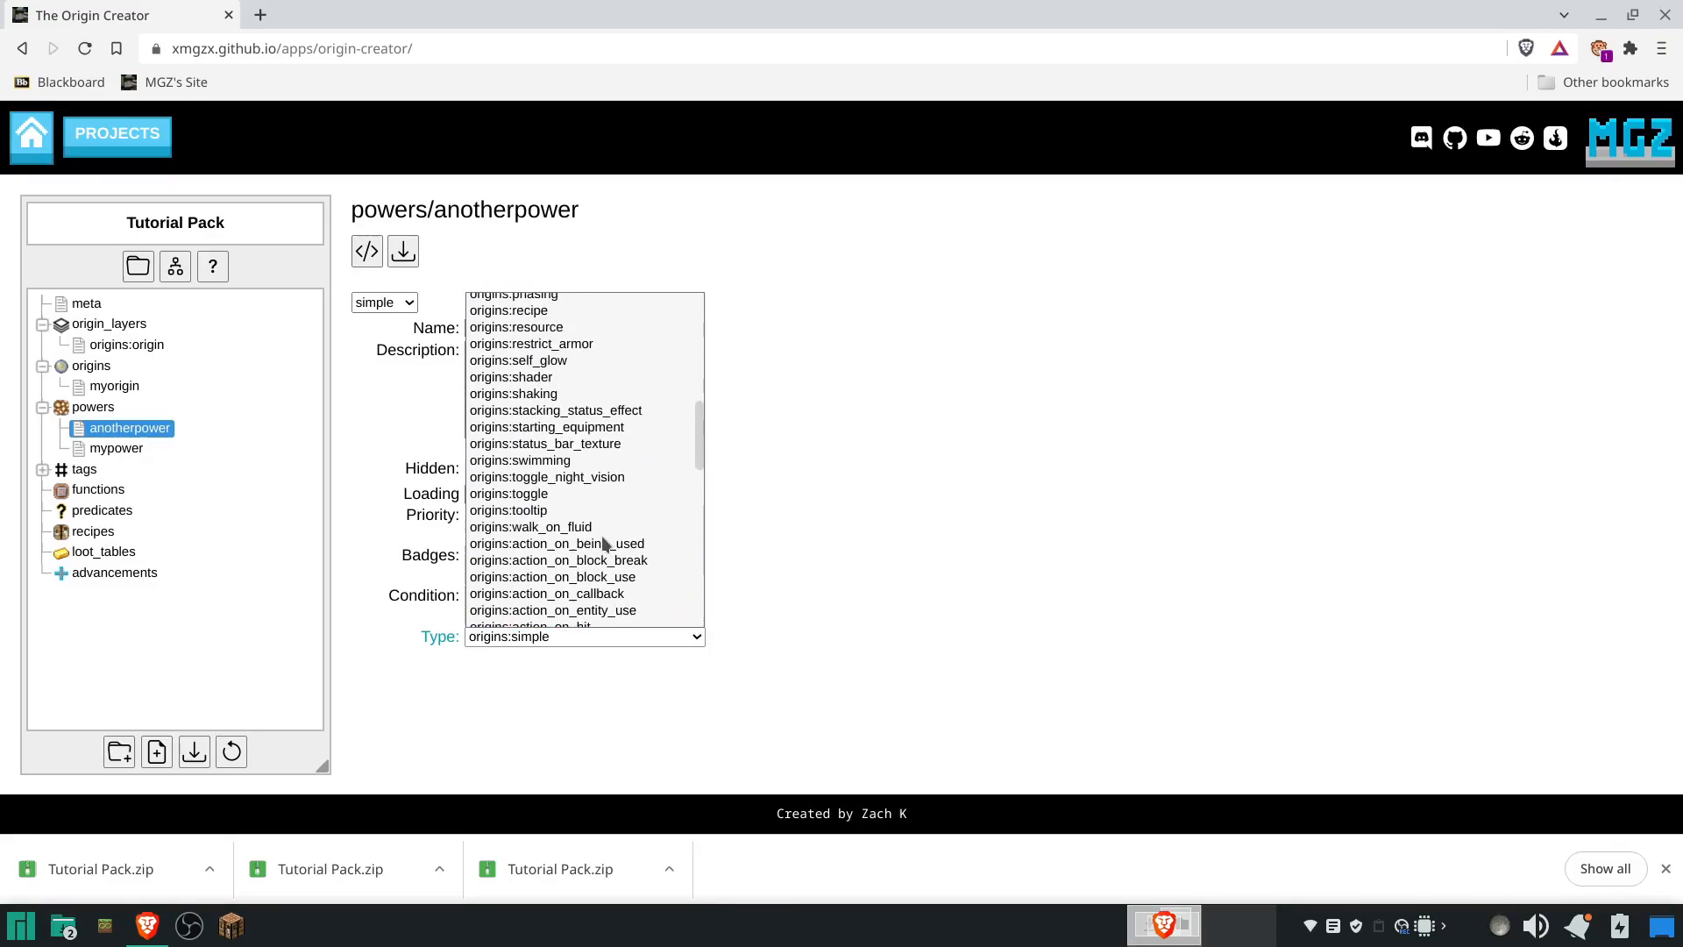
left_click(605, 514)
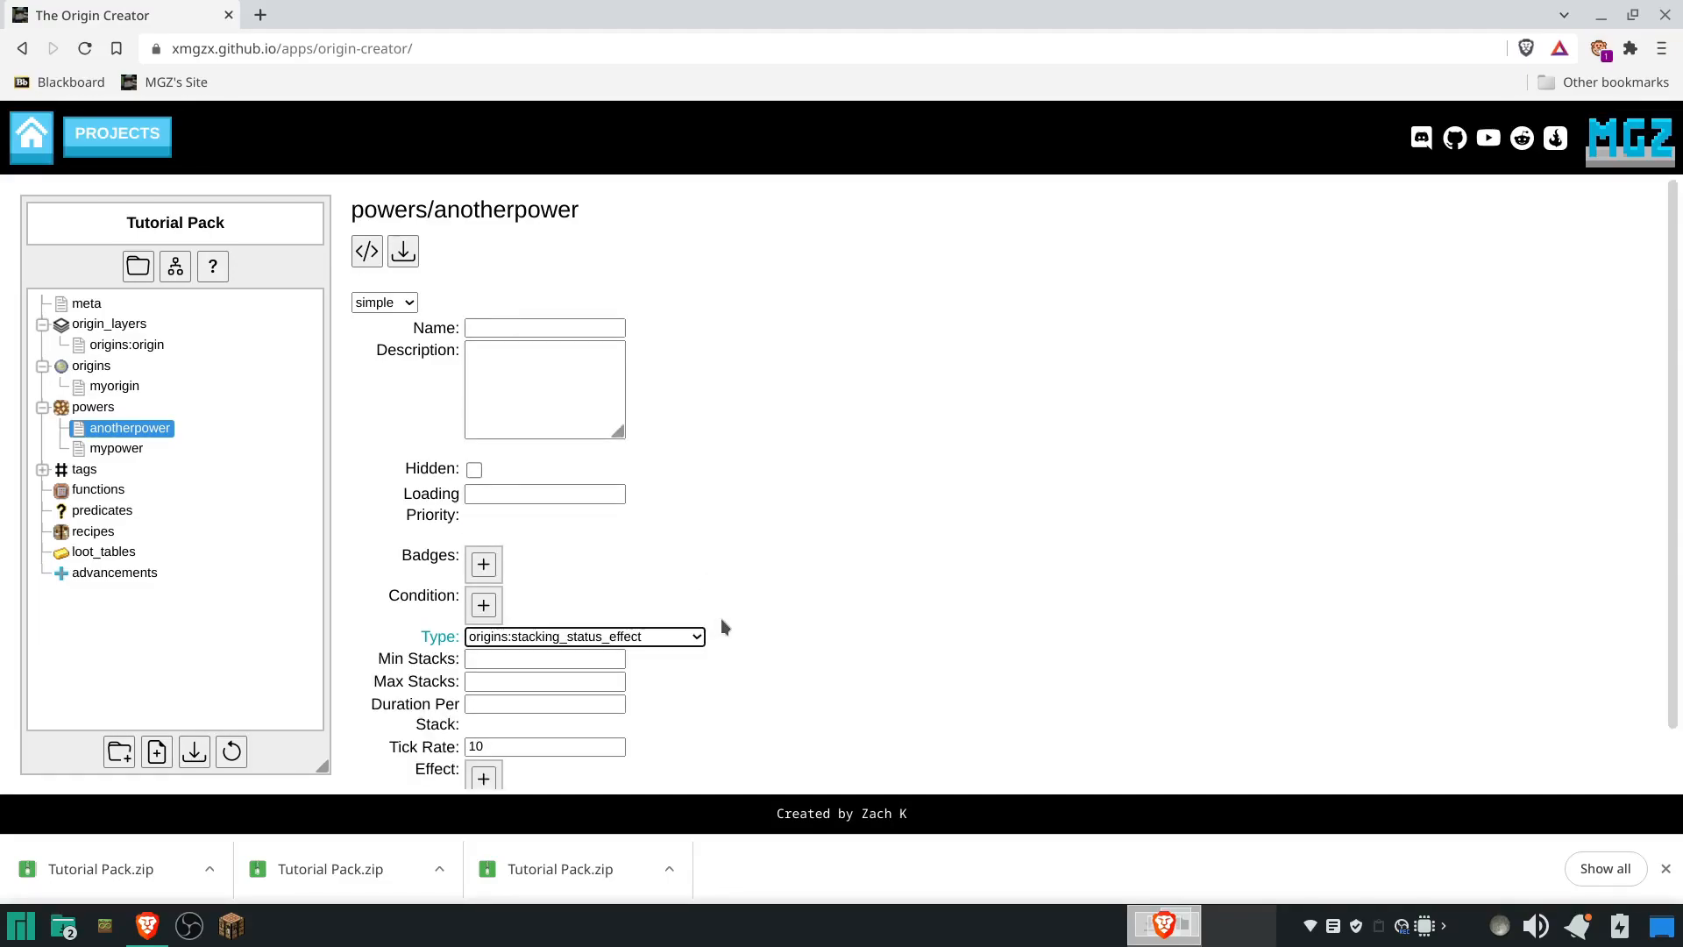
- Set the power's minimum stacks to 0, maximum stacks to 3 and duration per stack to 100
scroll(721, 618, "down", 1)
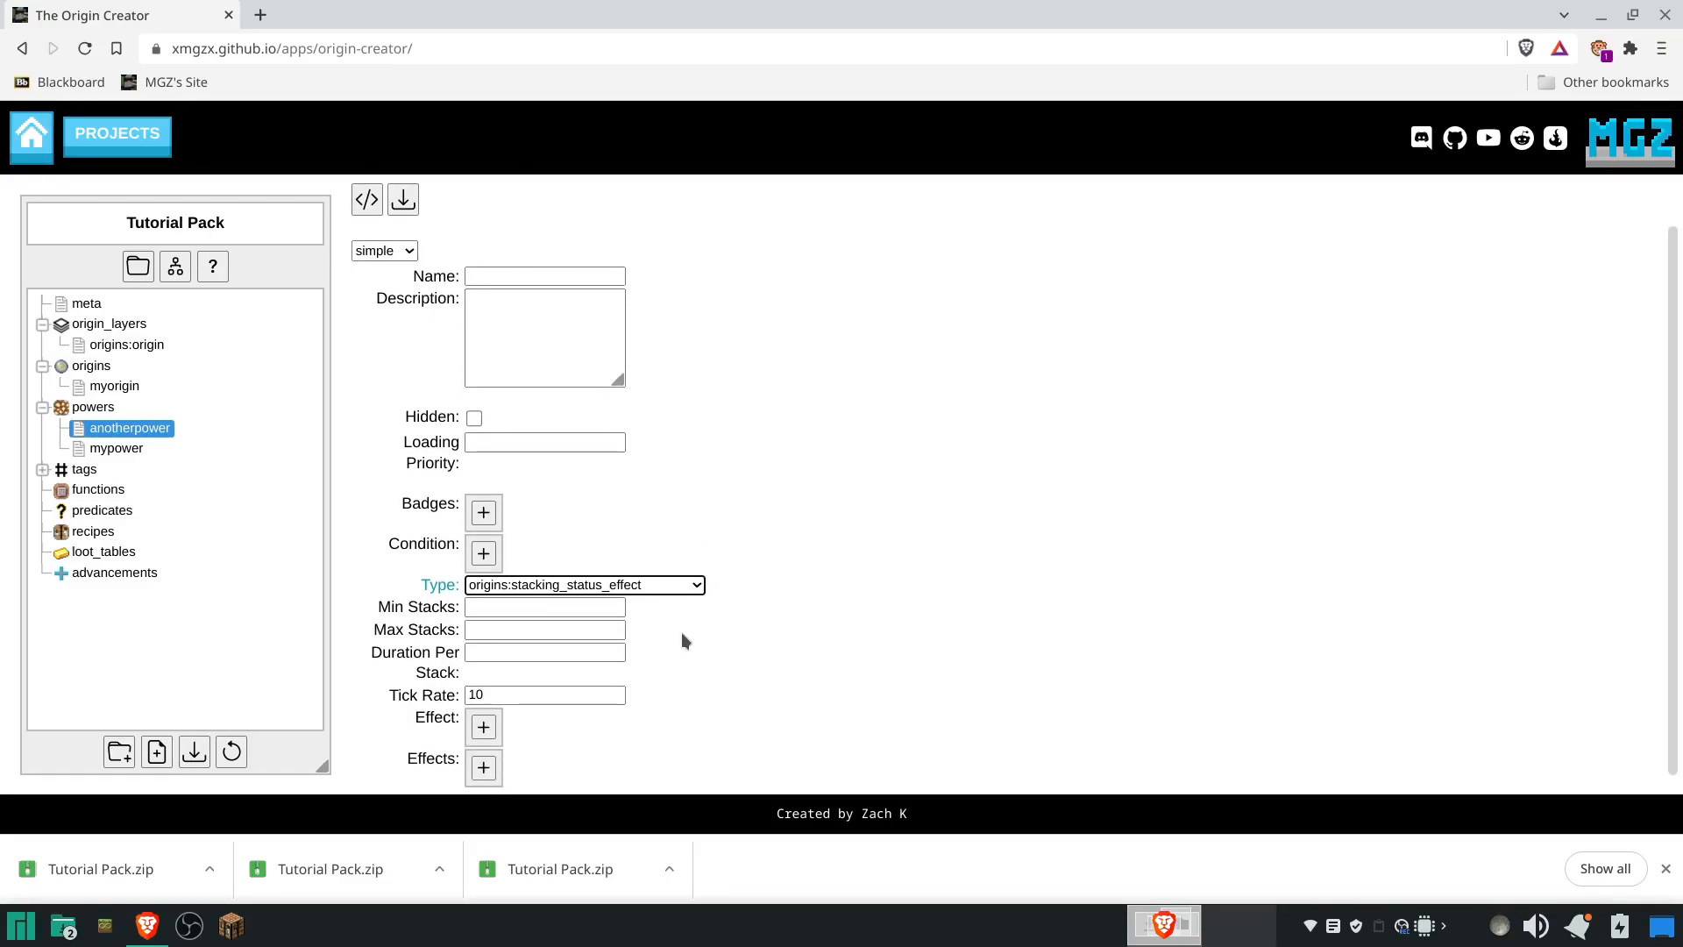
left_click(507, 607)
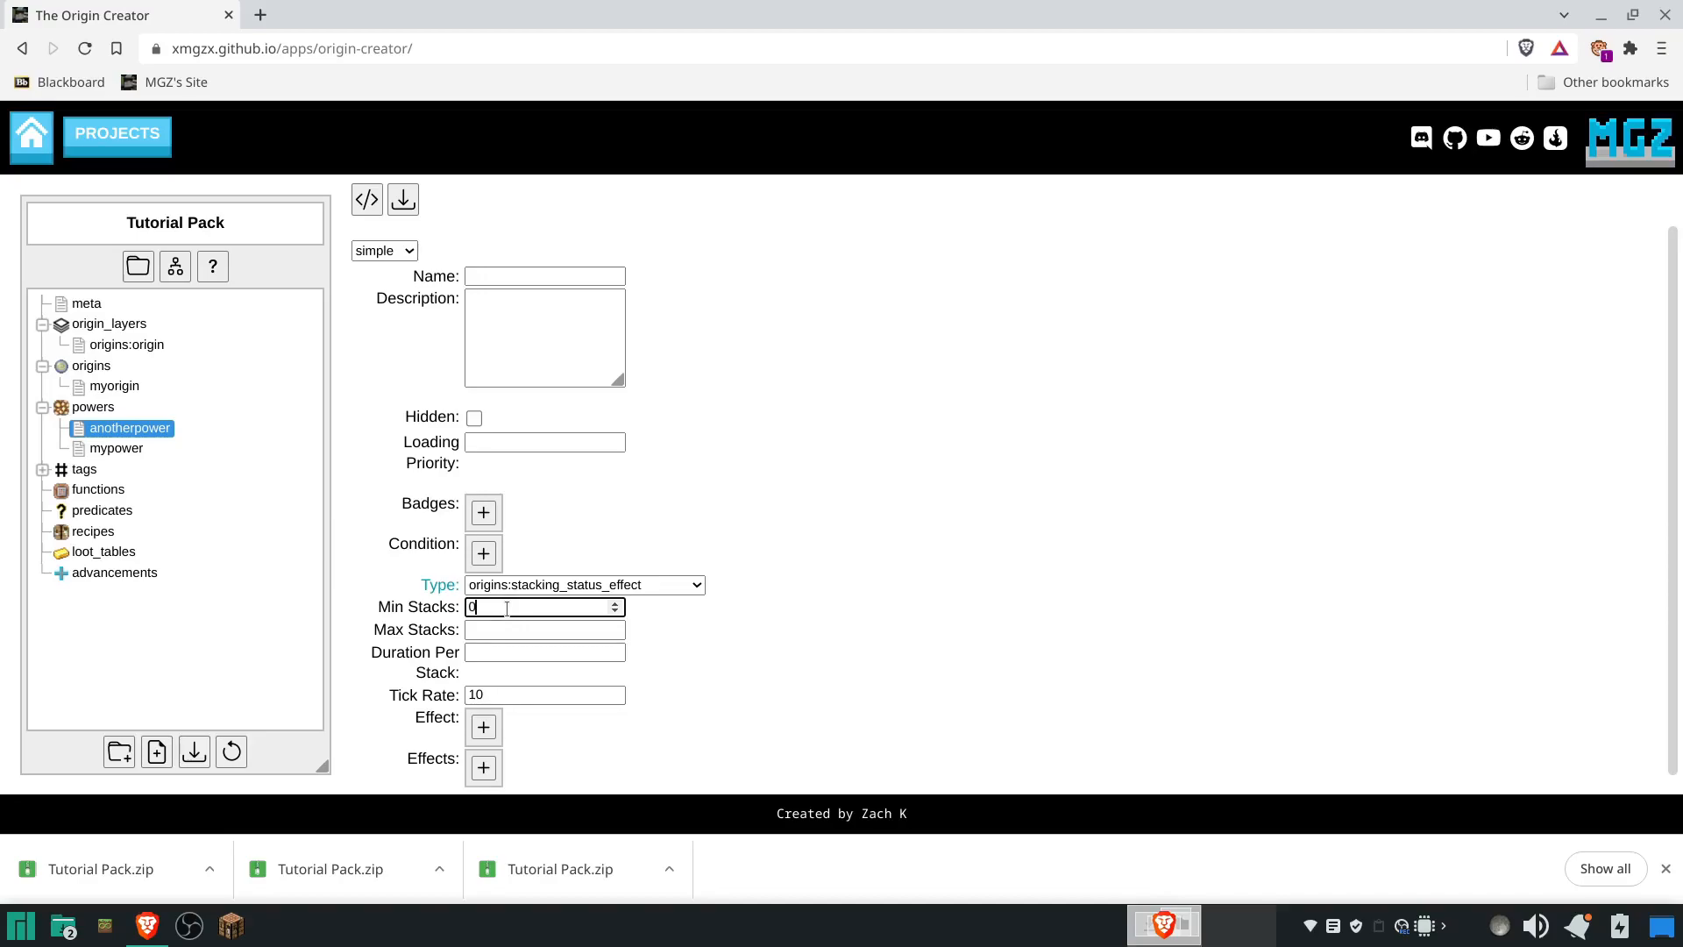
left_click(510, 630)
type("3")
left_click(521, 653)
type("100")
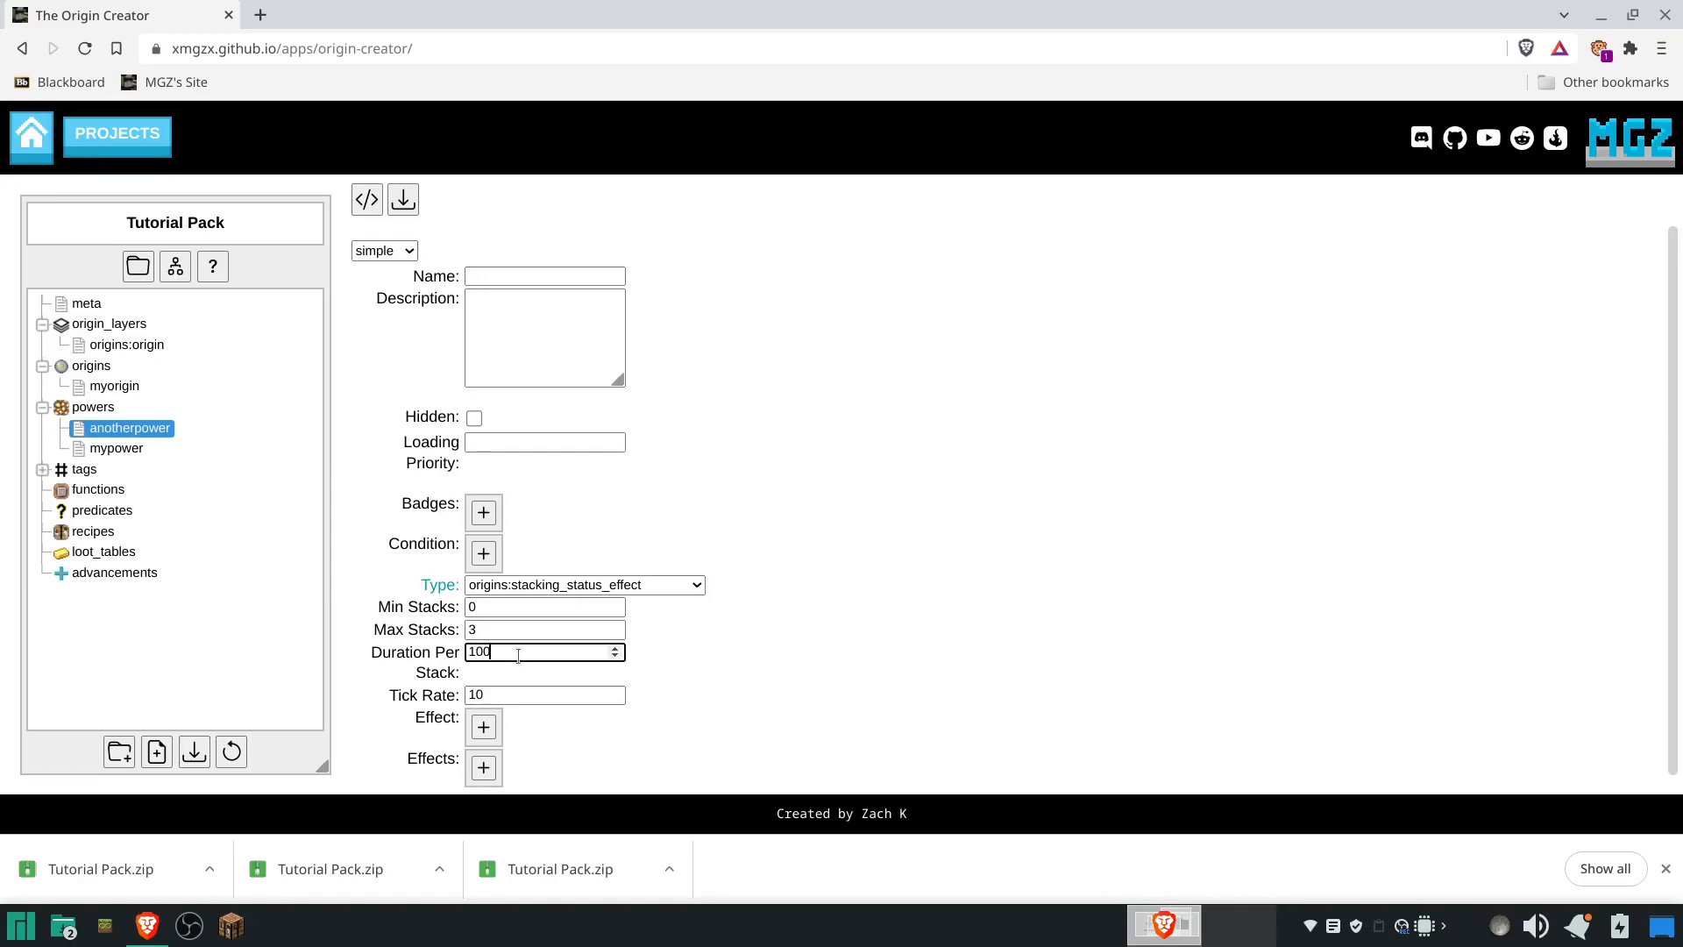
left_click(726, 672)
- Add a single effect to the power and set it to minecraft:speed
scroll(536, 735, "down", 1)
left_click(482, 710)
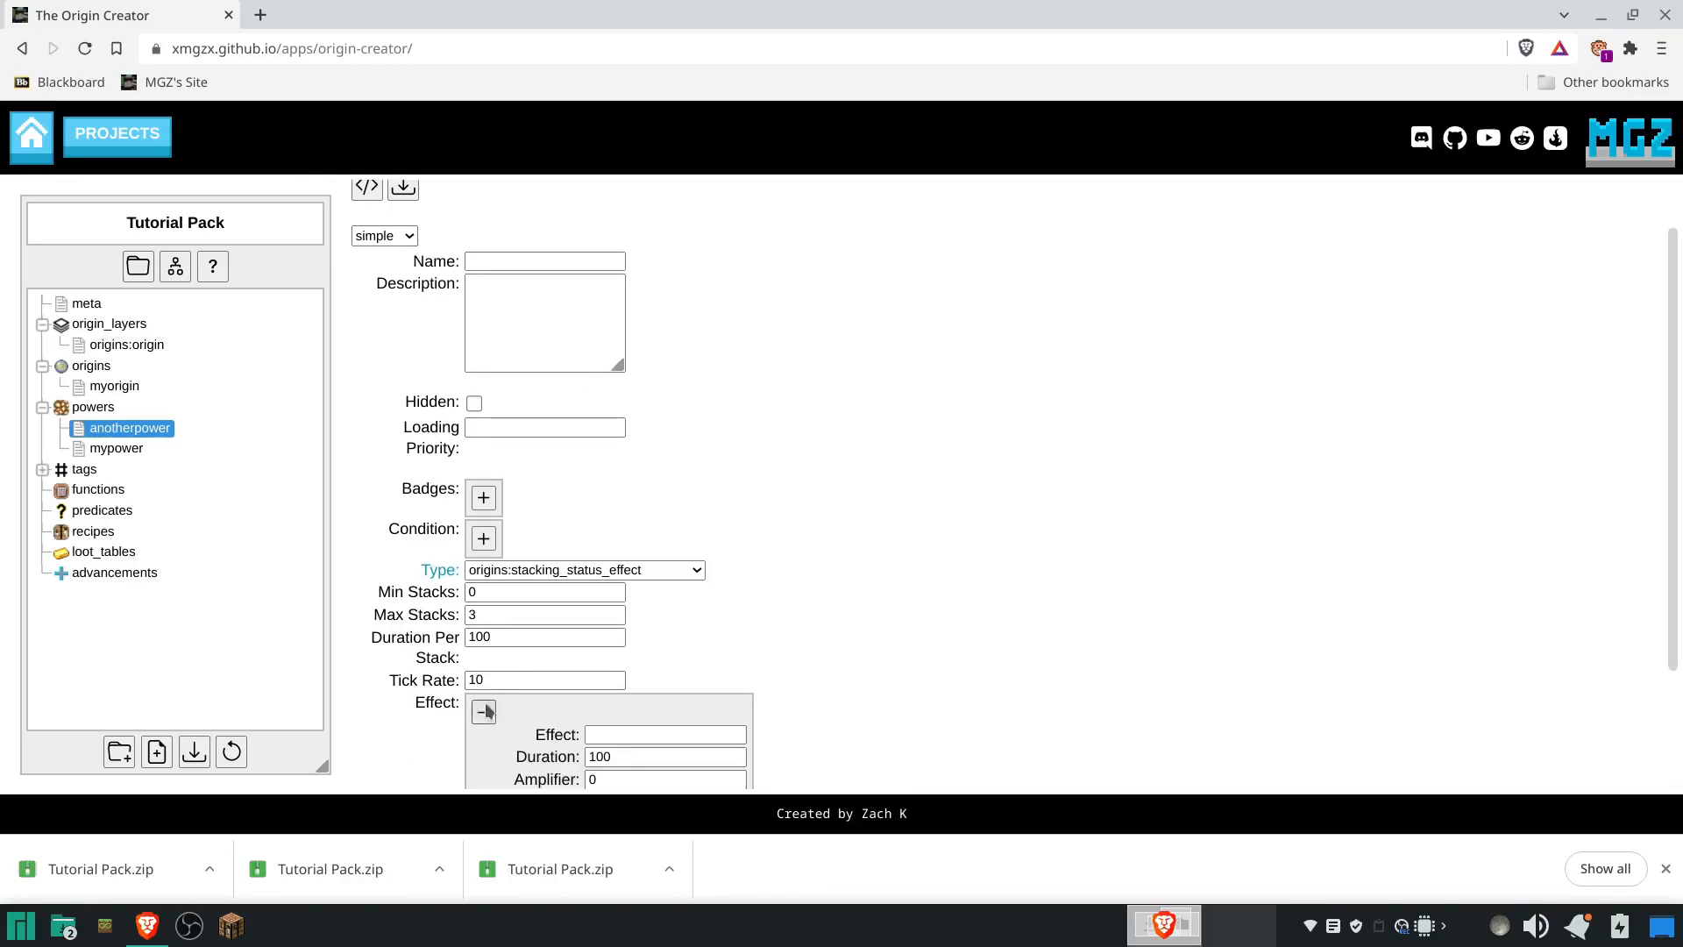
scroll(616, 692, "down", 2)
left_click(616, 631)
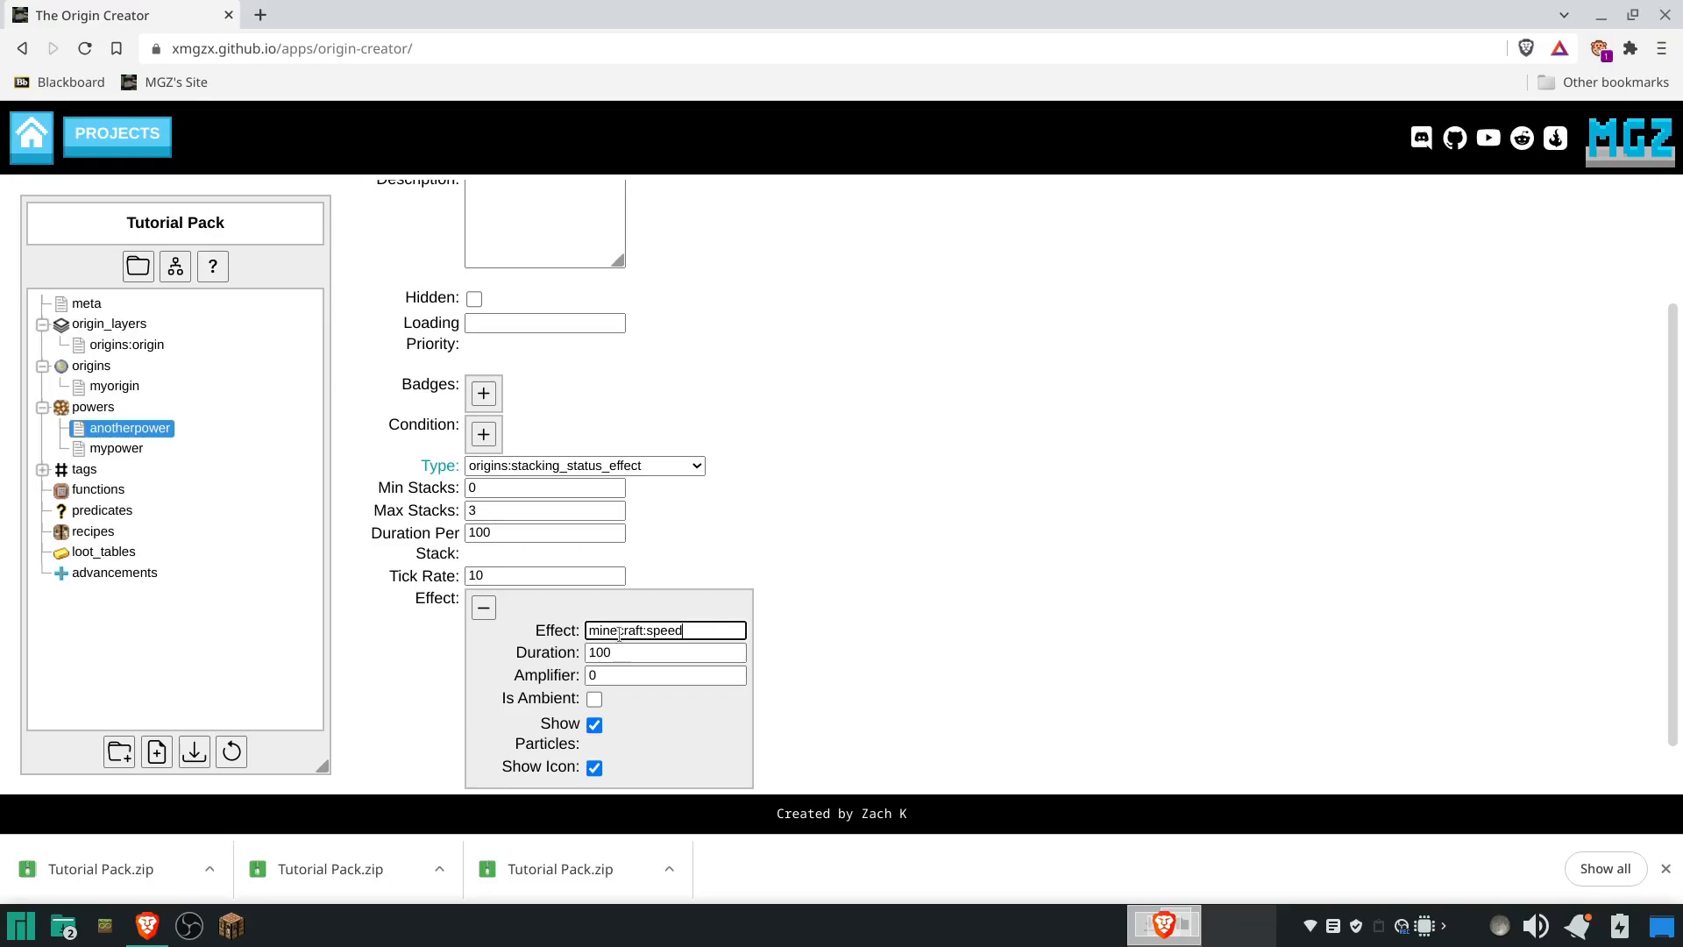
key("Tab")
scroll(846, 698, "down", 1)
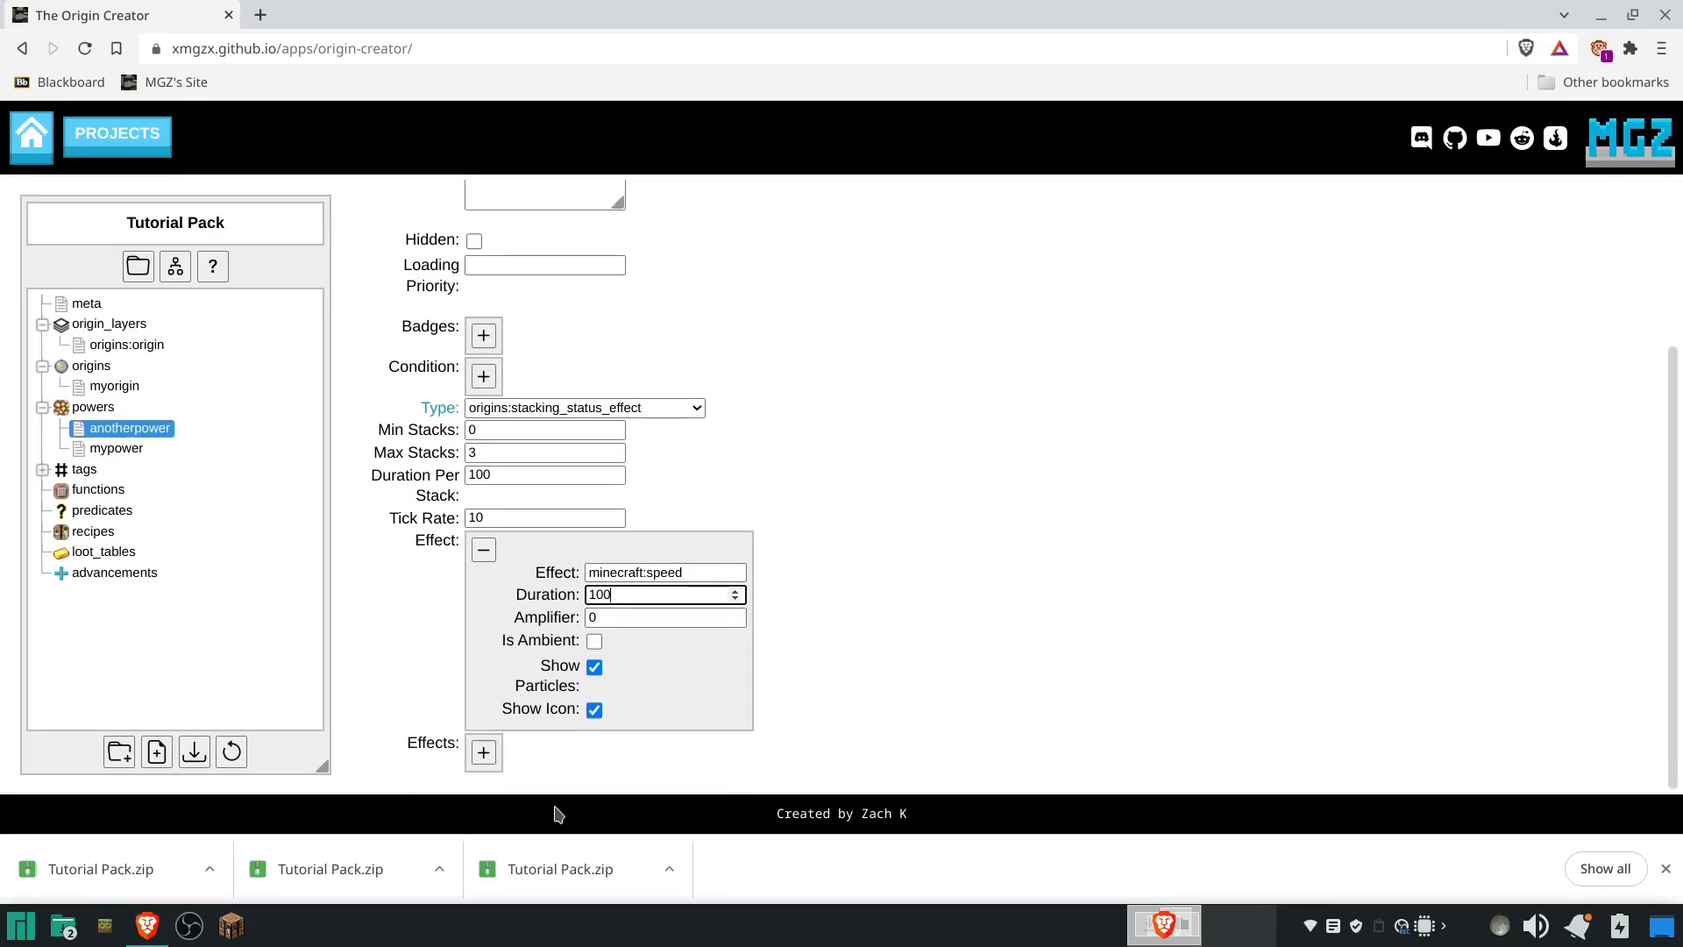
left_click(484, 752)
left_click(481, 751)
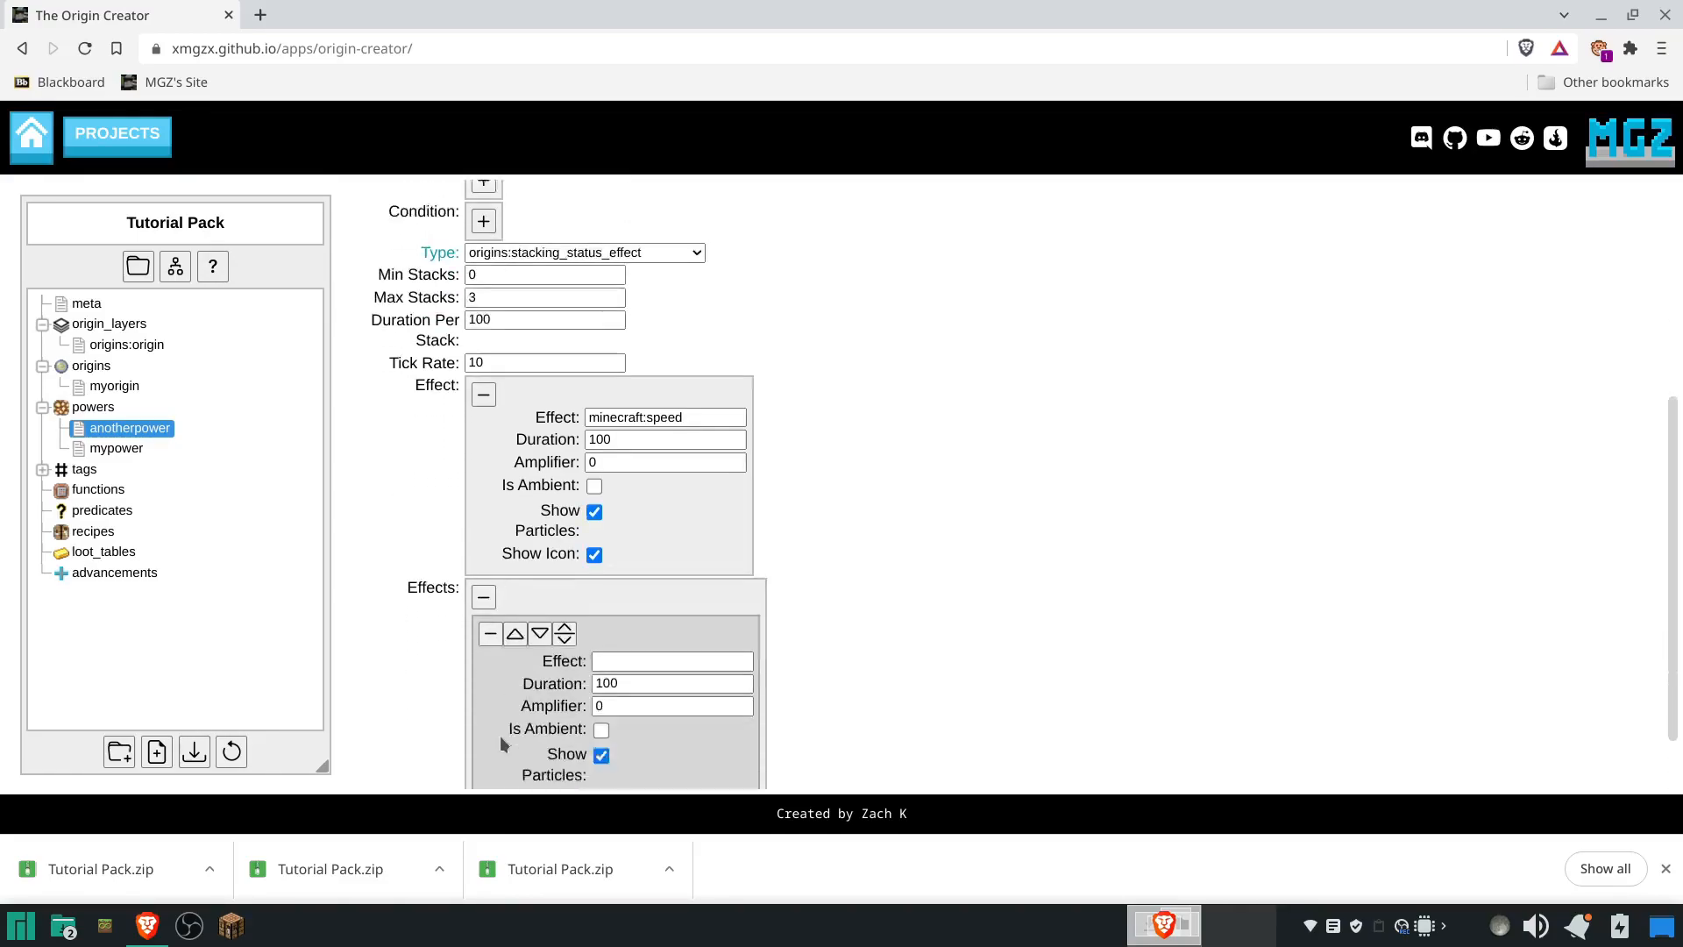
left_click(484, 751)
scroll(484, 751, "down", 3)
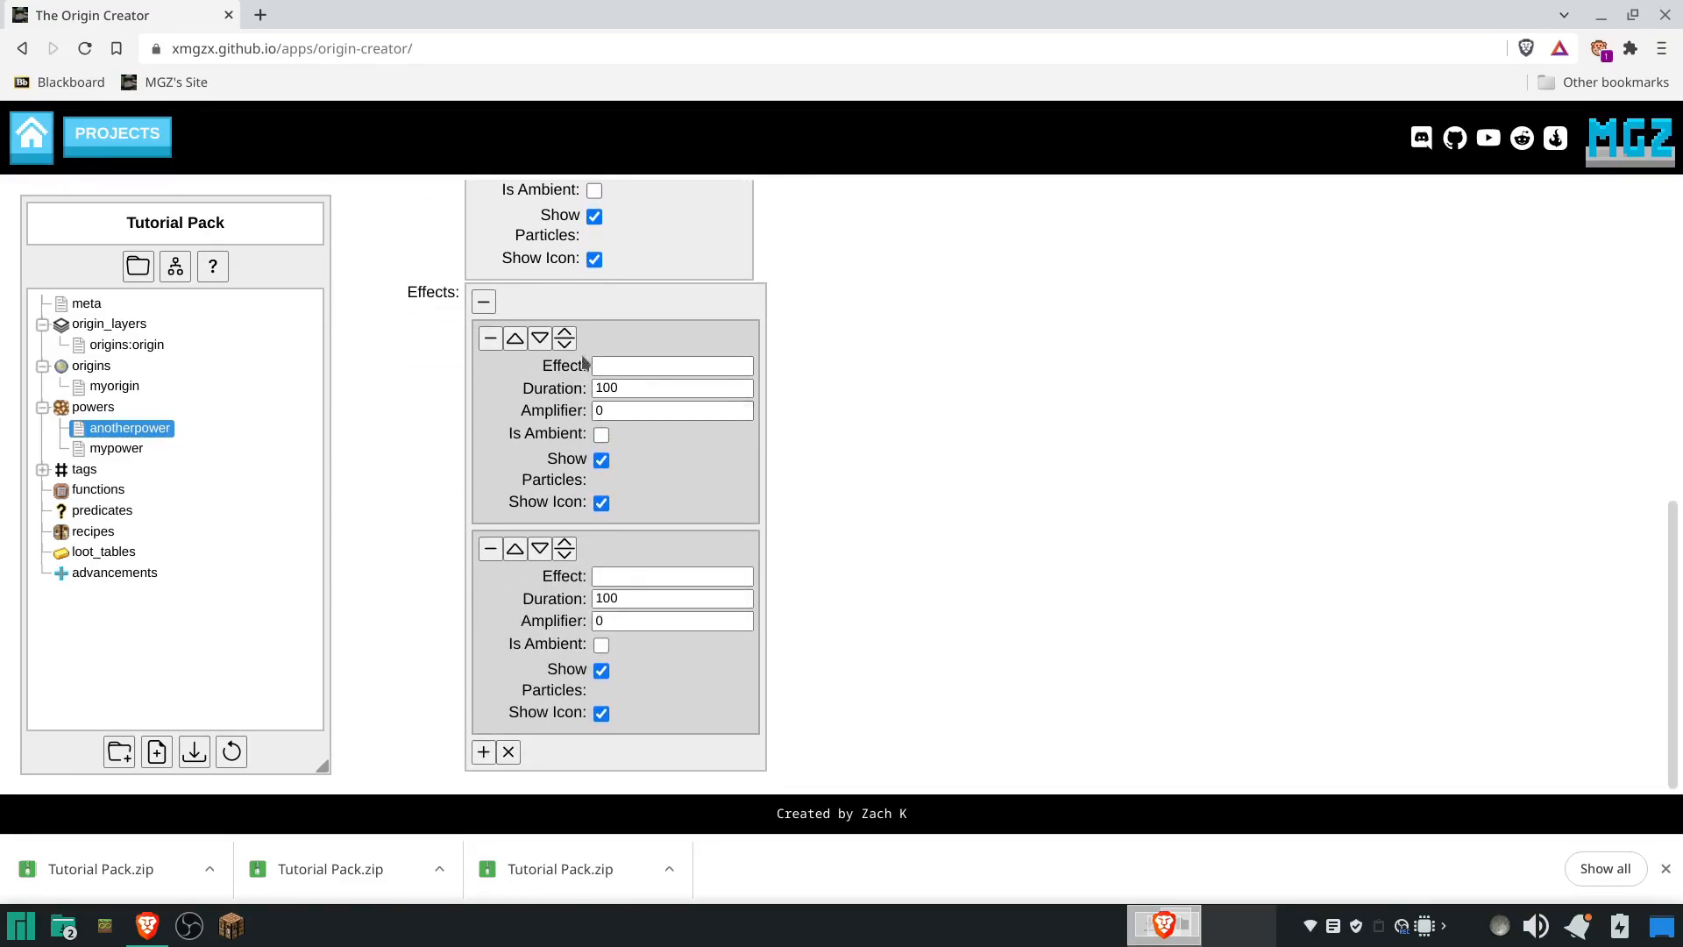
left_click(486, 554)
left_click(488, 549)
left_click(484, 723)
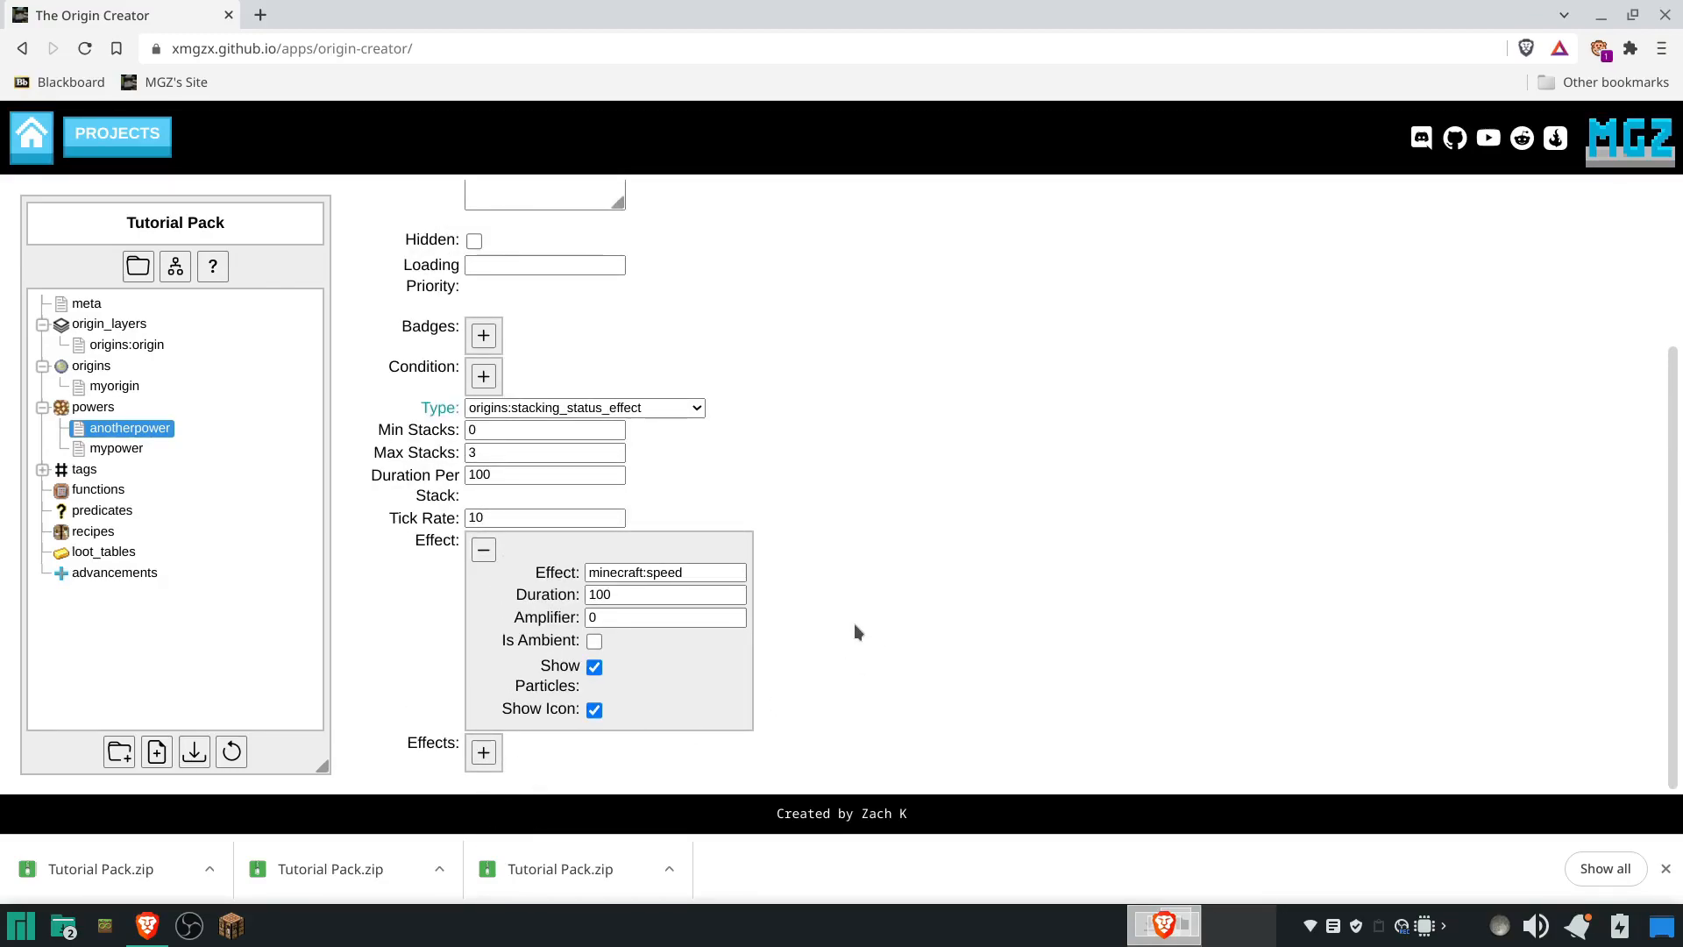
- Add a condition of type origins:swimming to anotherpower
scroll(847, 675, "up", 3)
scroll(843, 677, "down", 2)
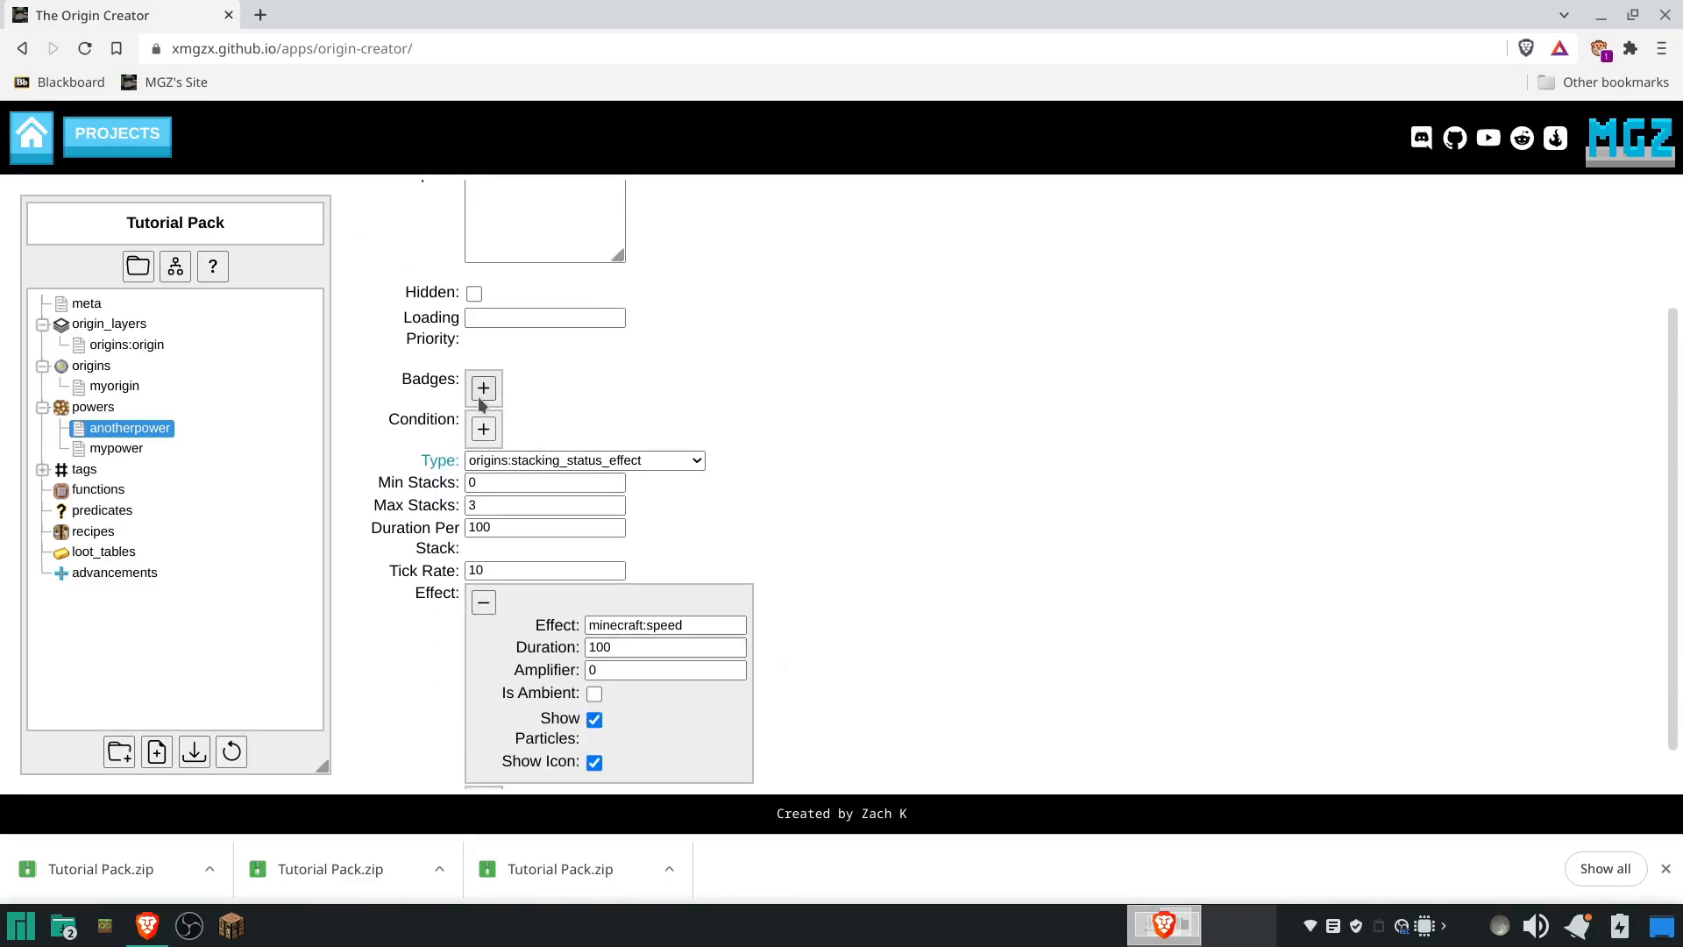
left_click(485, 429)
left_click(680, 479)
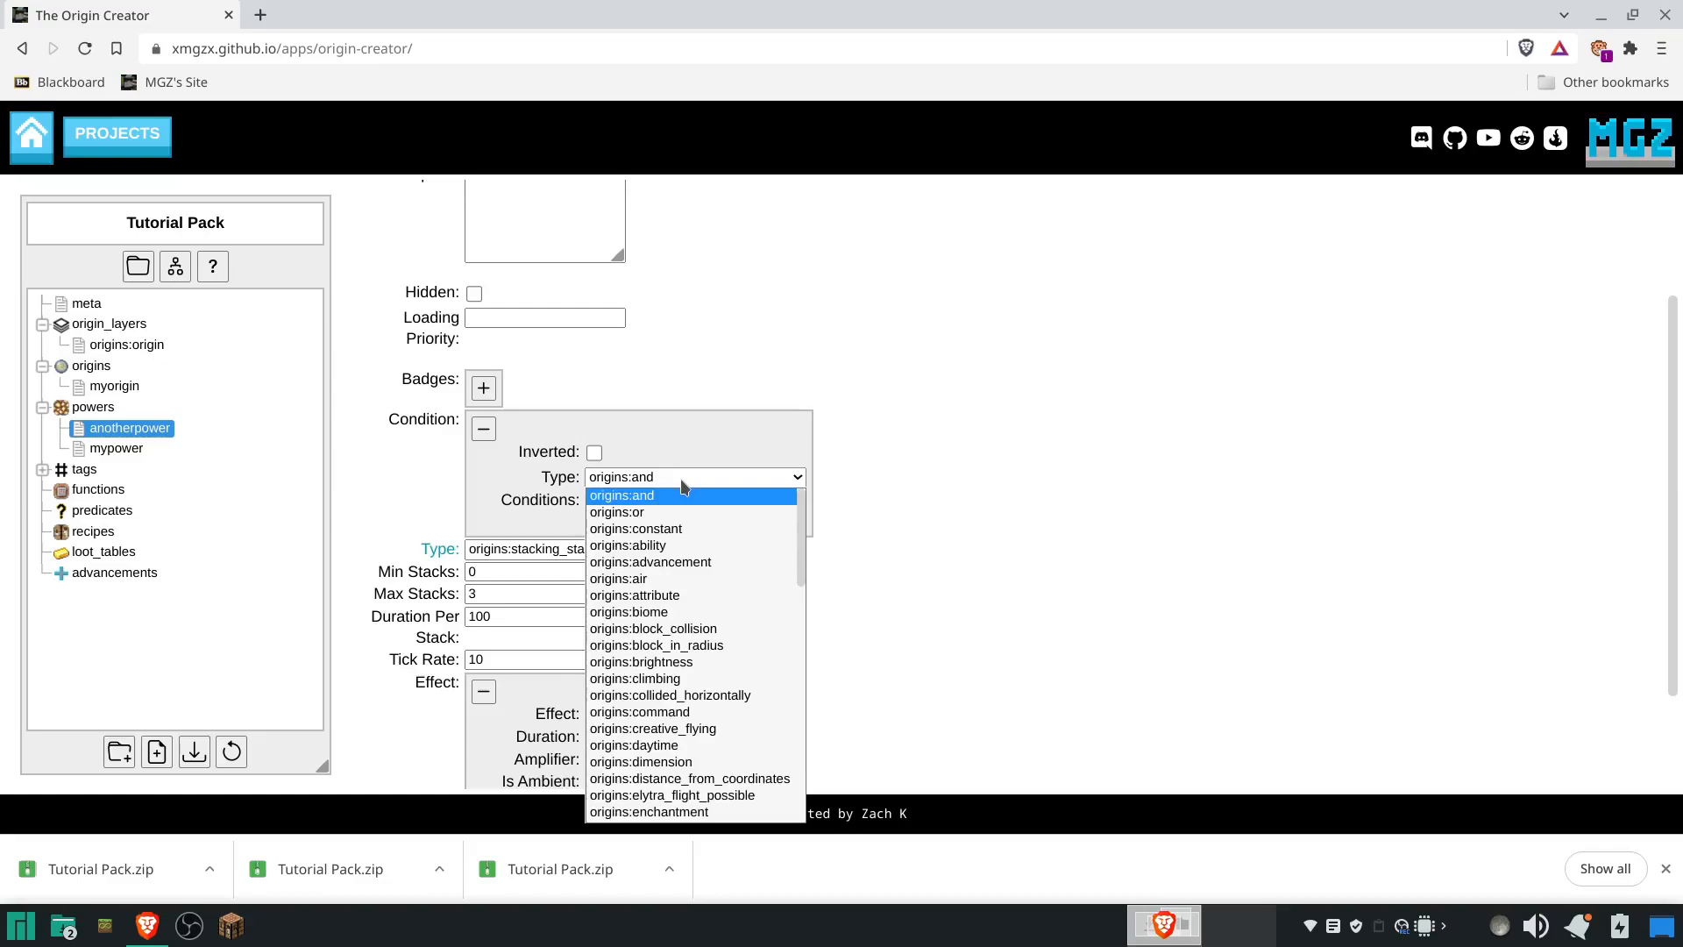
scroll(682, 536, "down", 10)
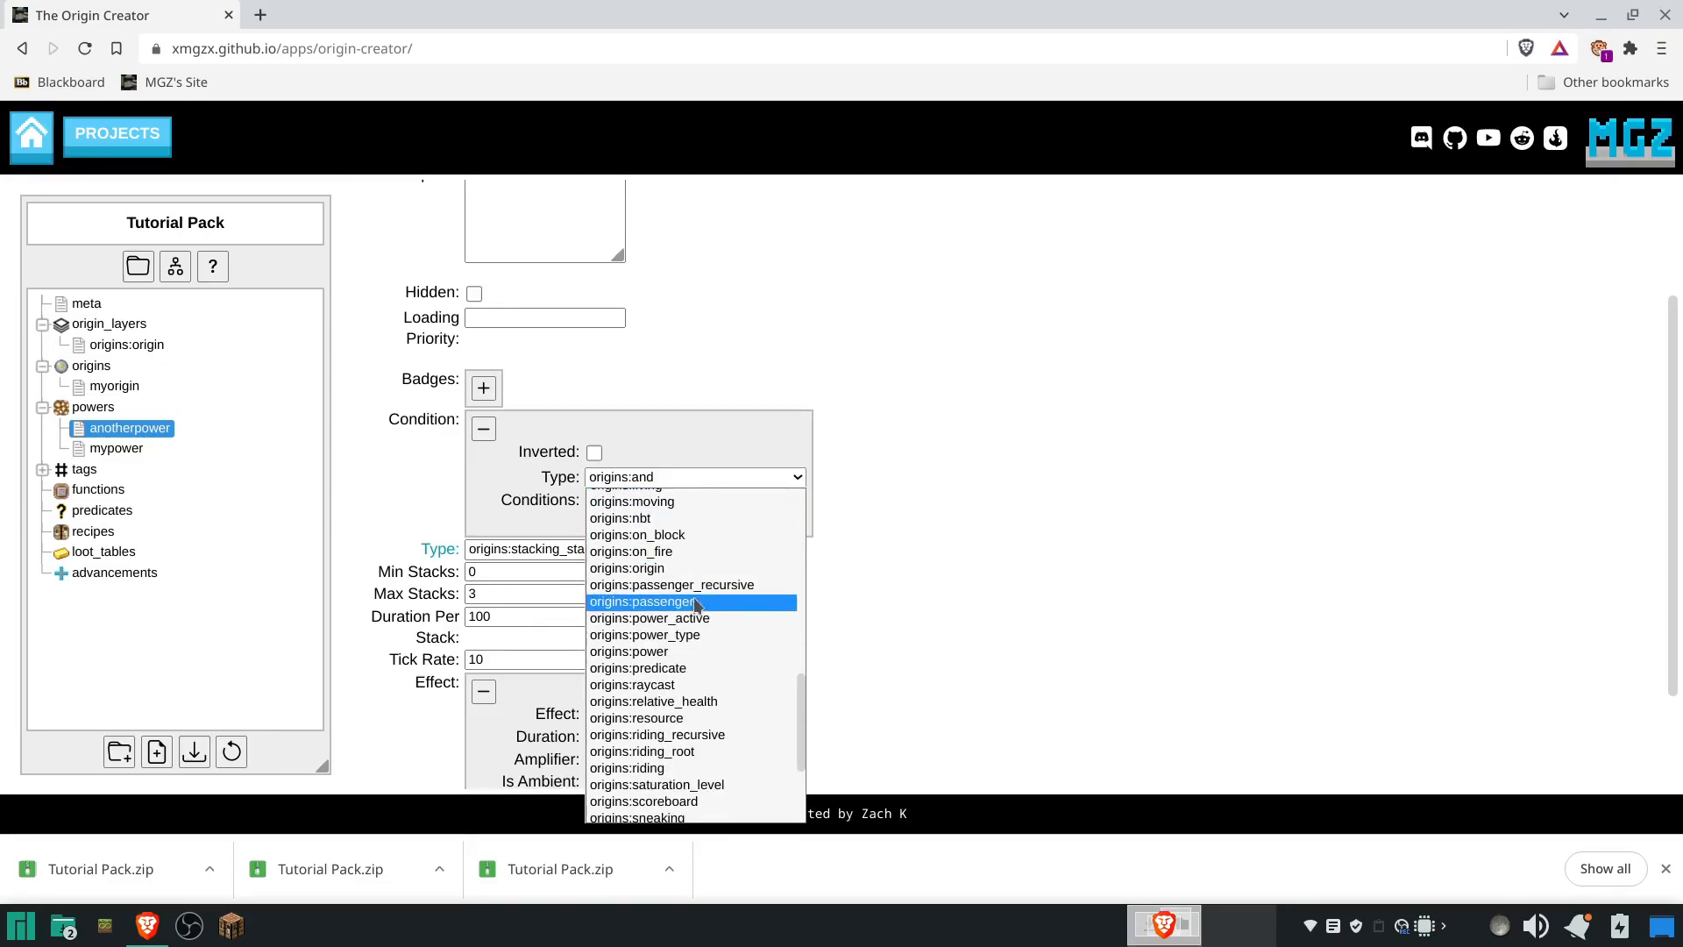
scroll(679, 729, "down", 1)
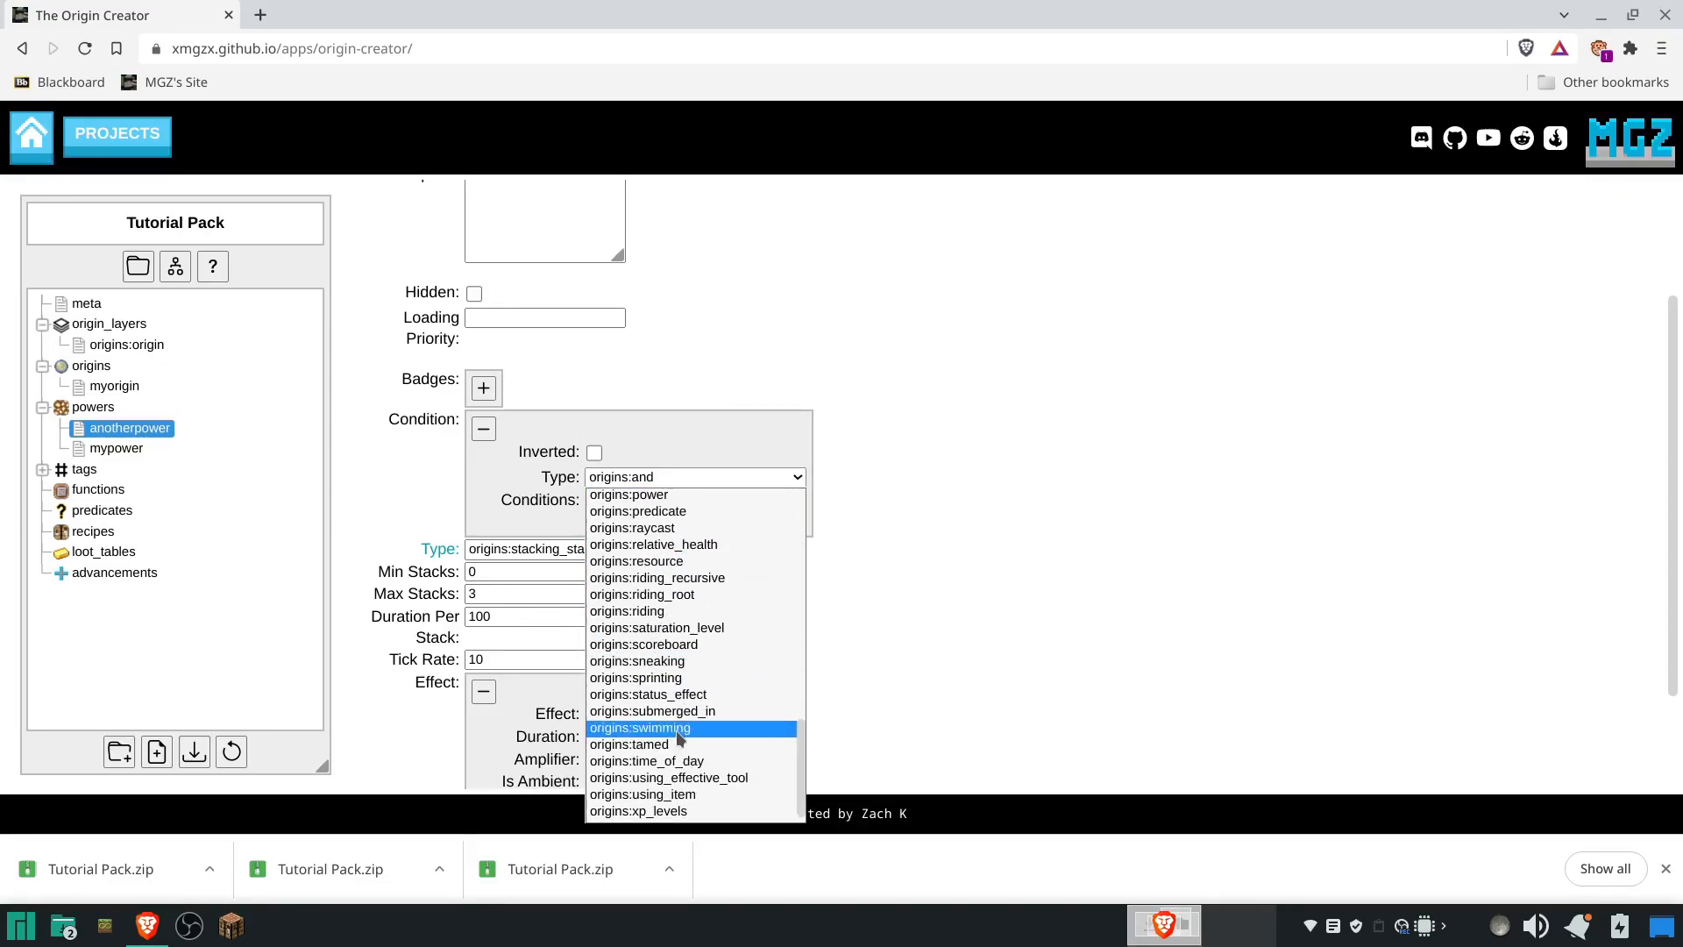
left_click(675, 729)
left_click(822, 593)
scroll(819, 592, "down", 2)
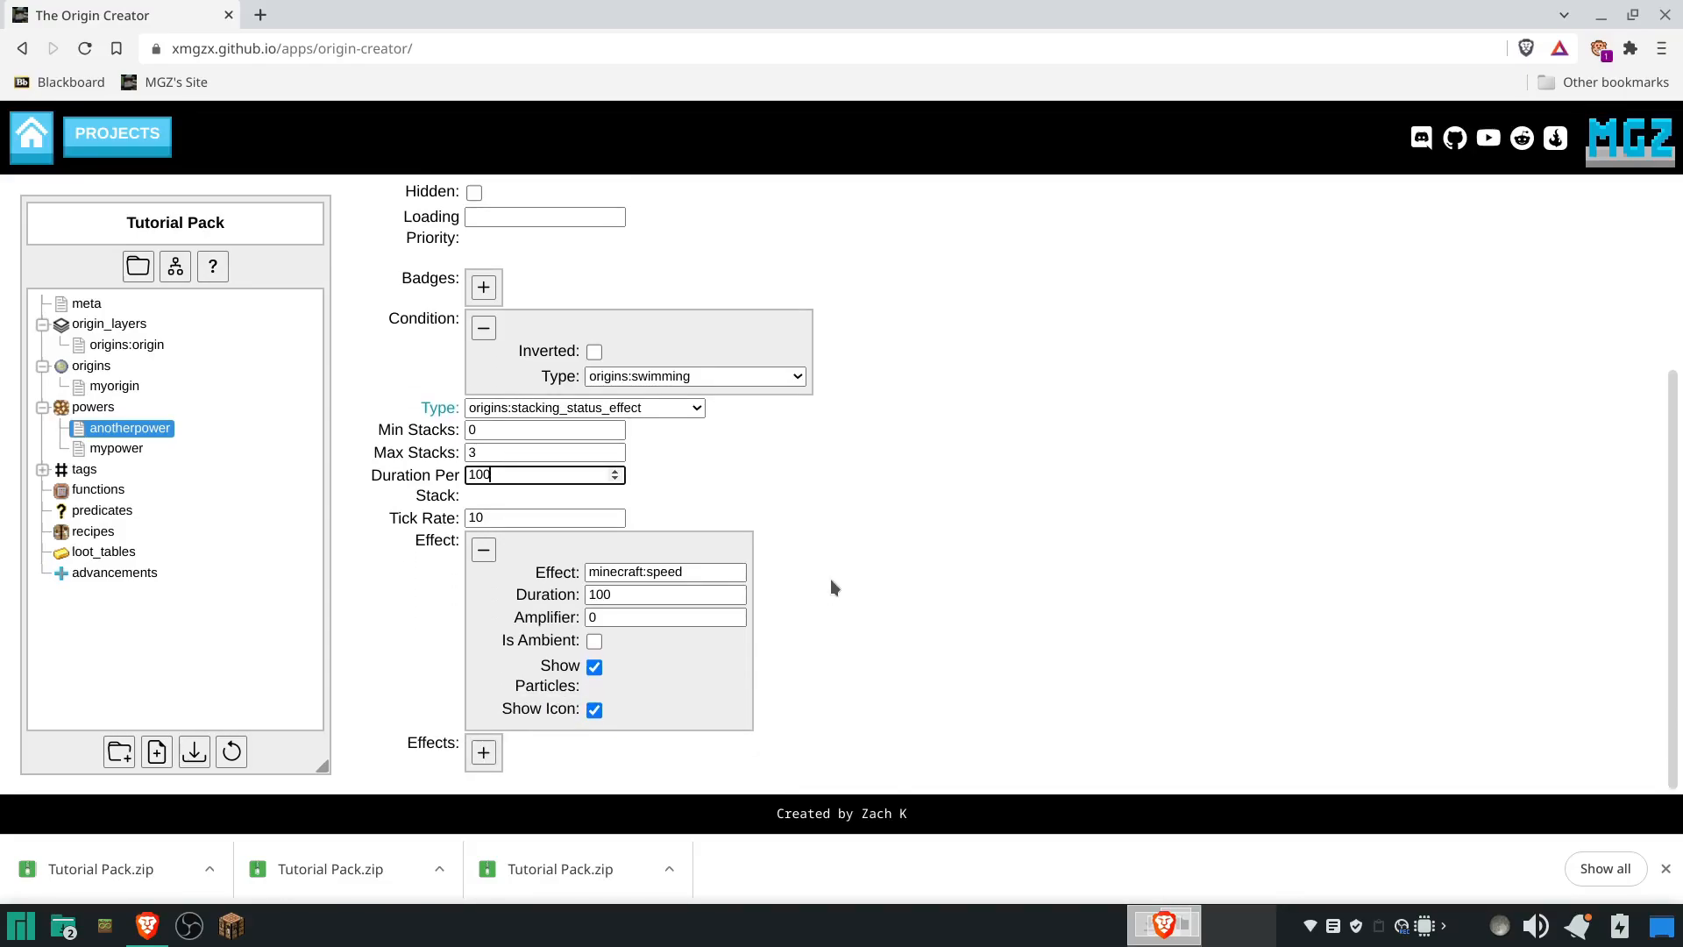
- Name the power Swim Speed and describe it as "Increases speed when wet."
scroll(831, 580, "up", 3)
scroll(833, 591, "up", 1)
left_click(539, 330)
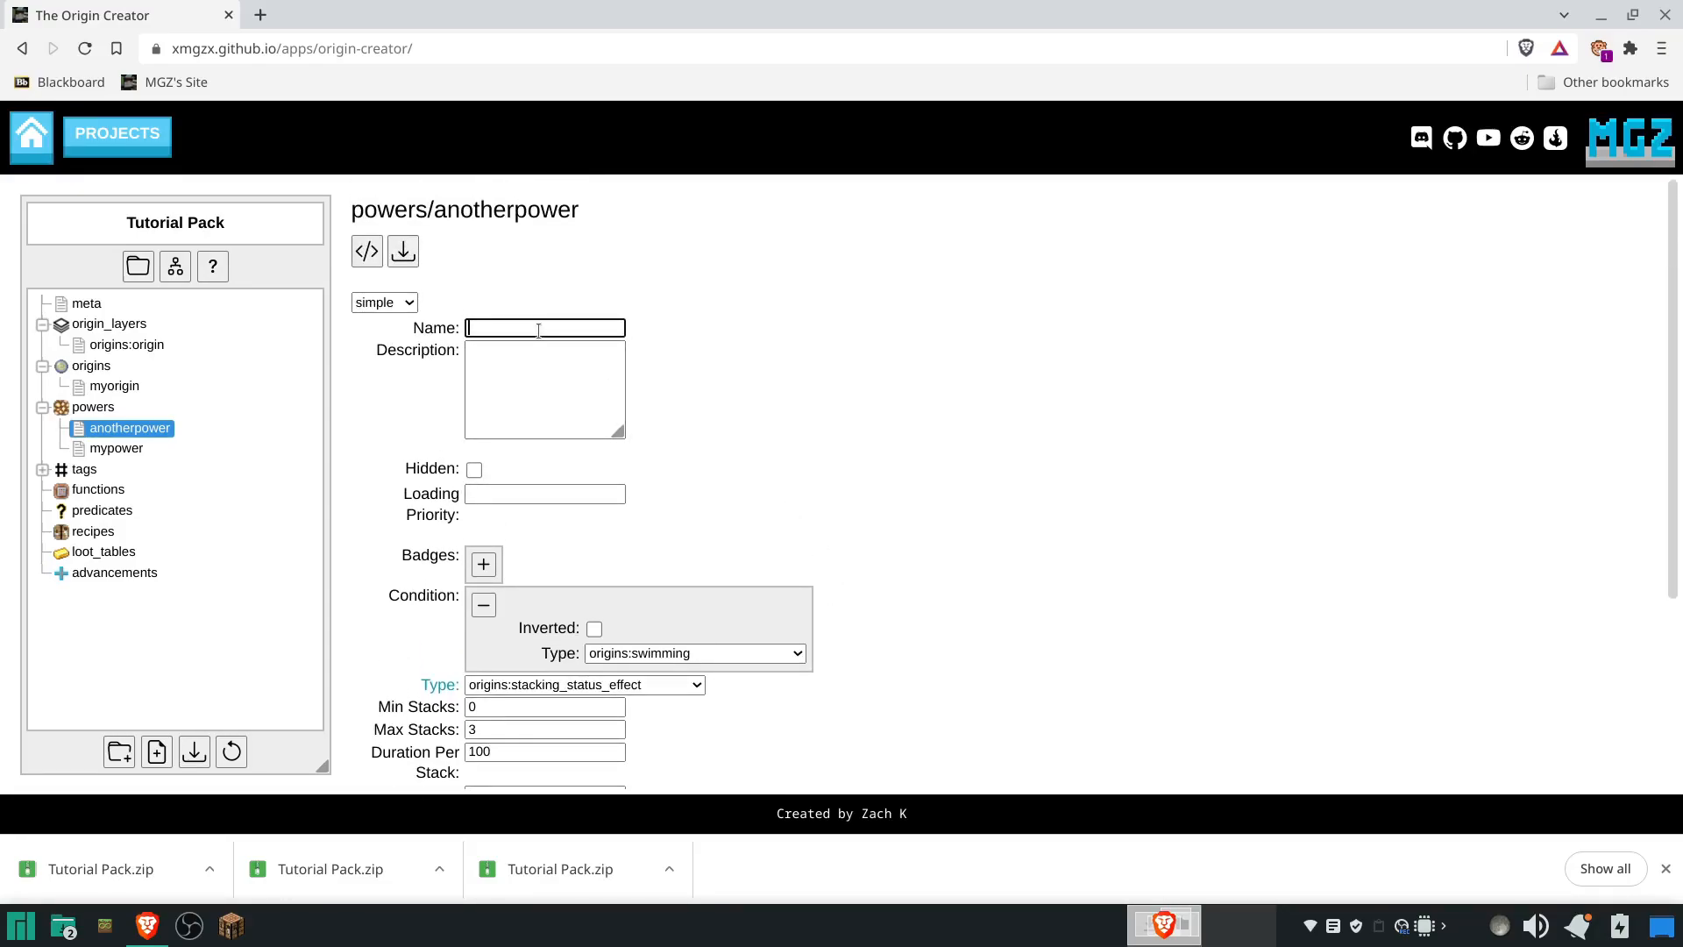
type("Swim Speed")
left_click(553, 361)
type("Increases speed when wet.")
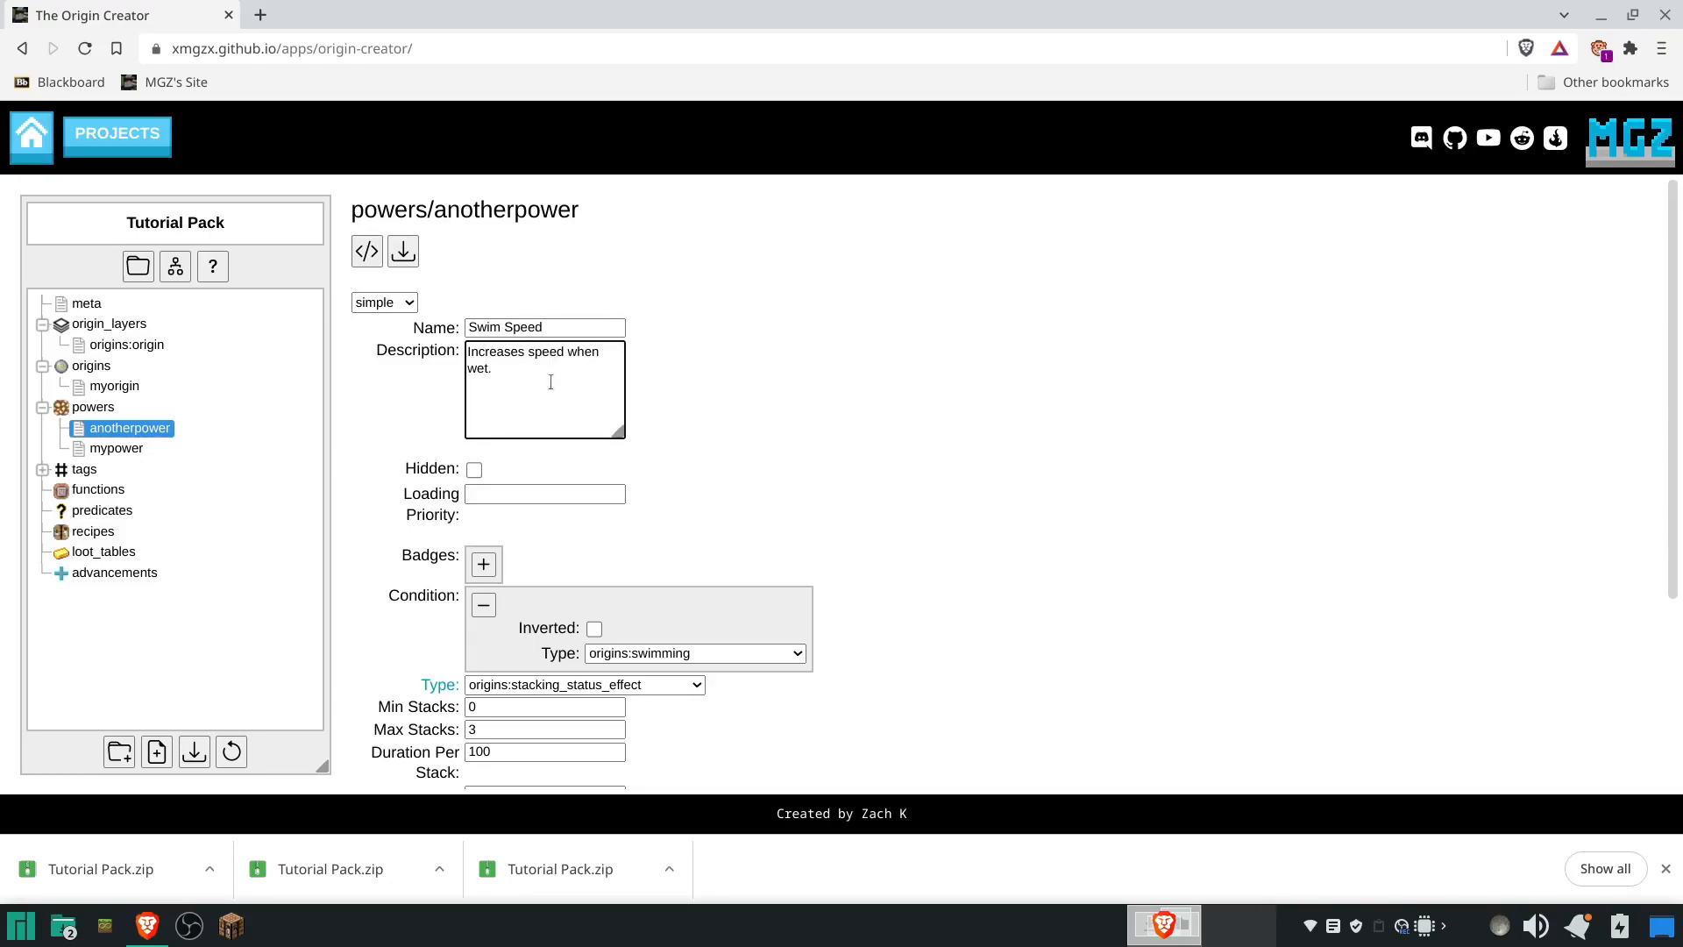
- Widen the description box so the power's description fits on one line
key("ctrl+a")
left_click(817, 433)
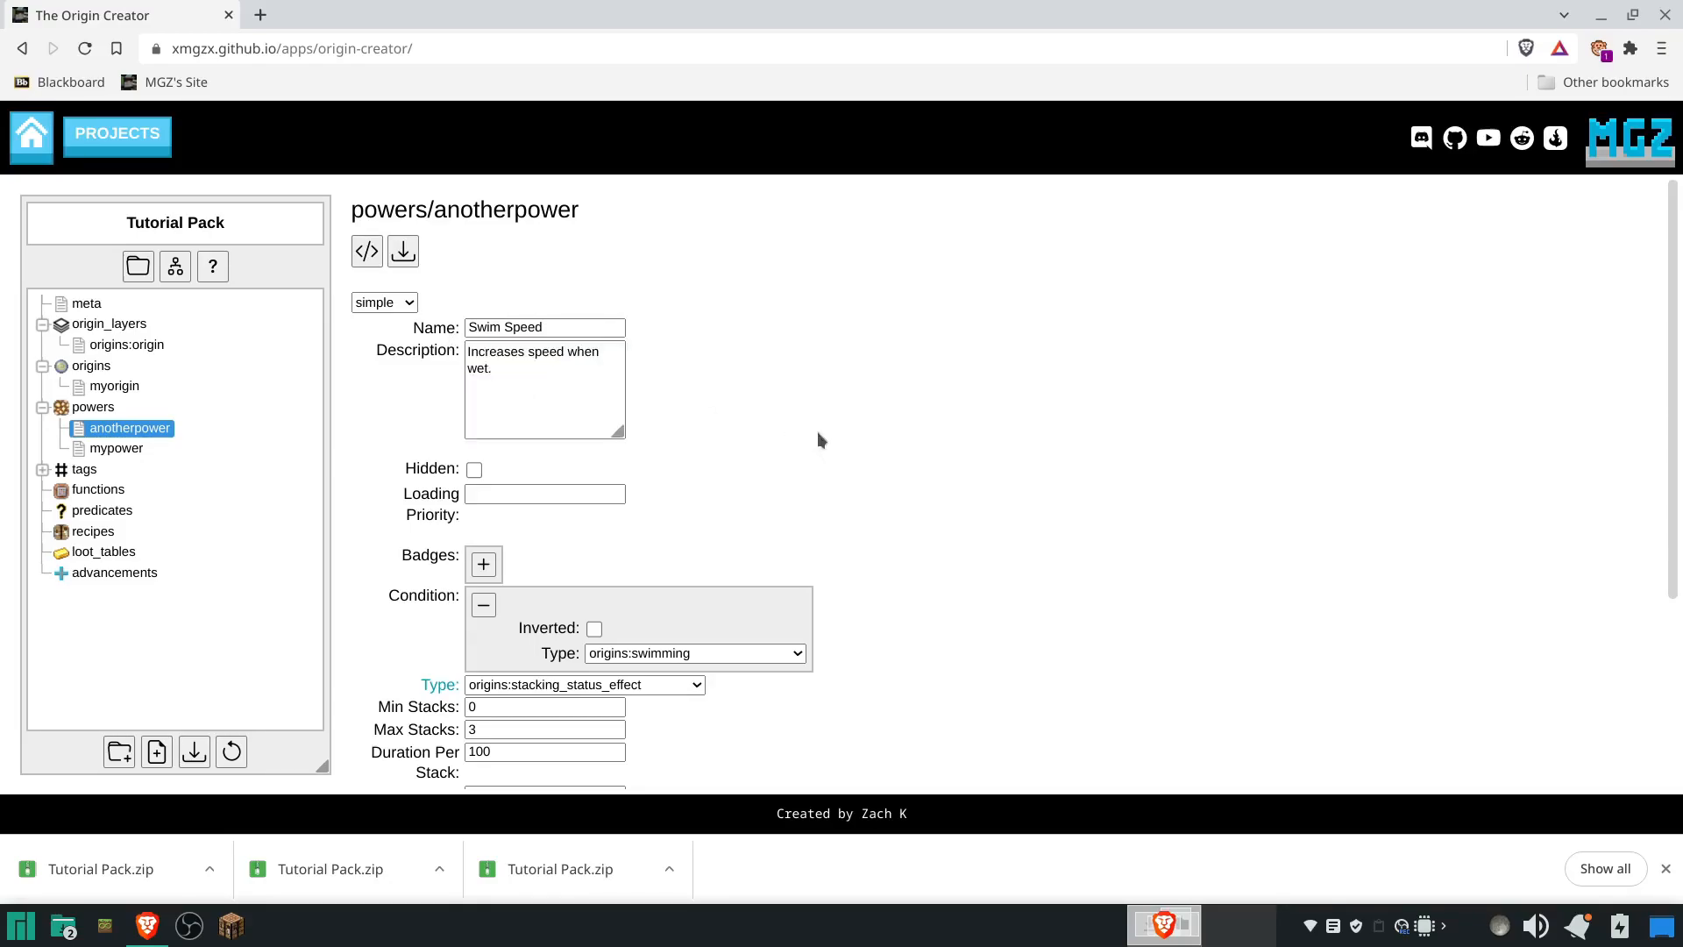
left_click_drag(626, 435, 666, 438)
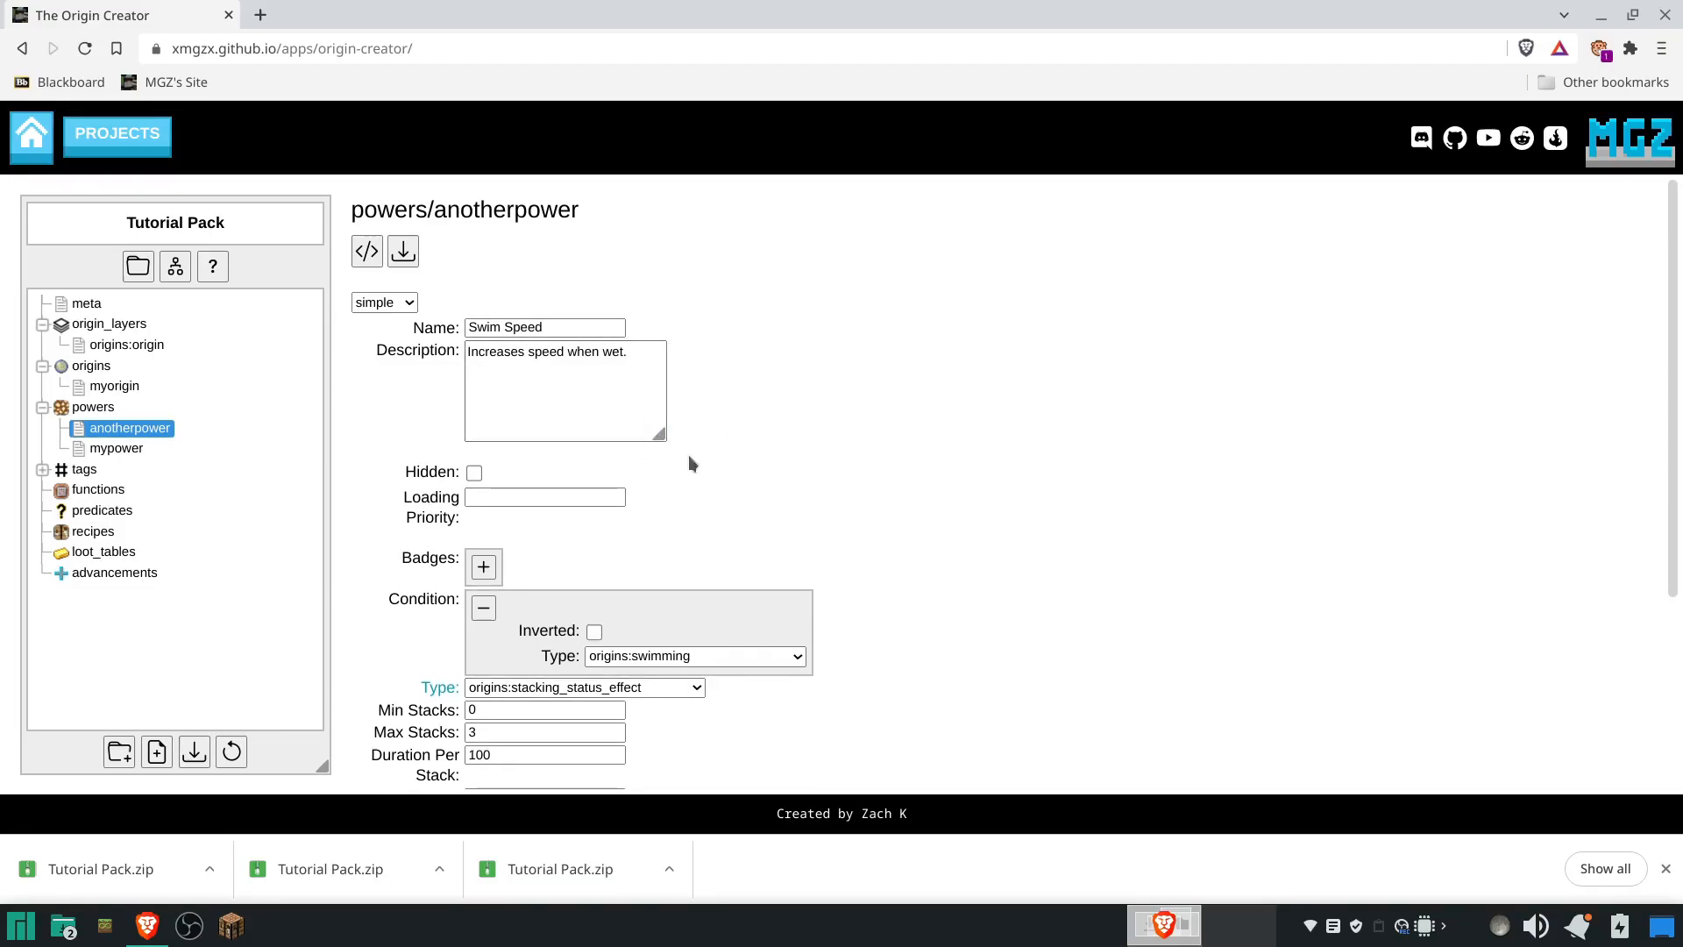
left_click_drag(644, 351, 603, 352)
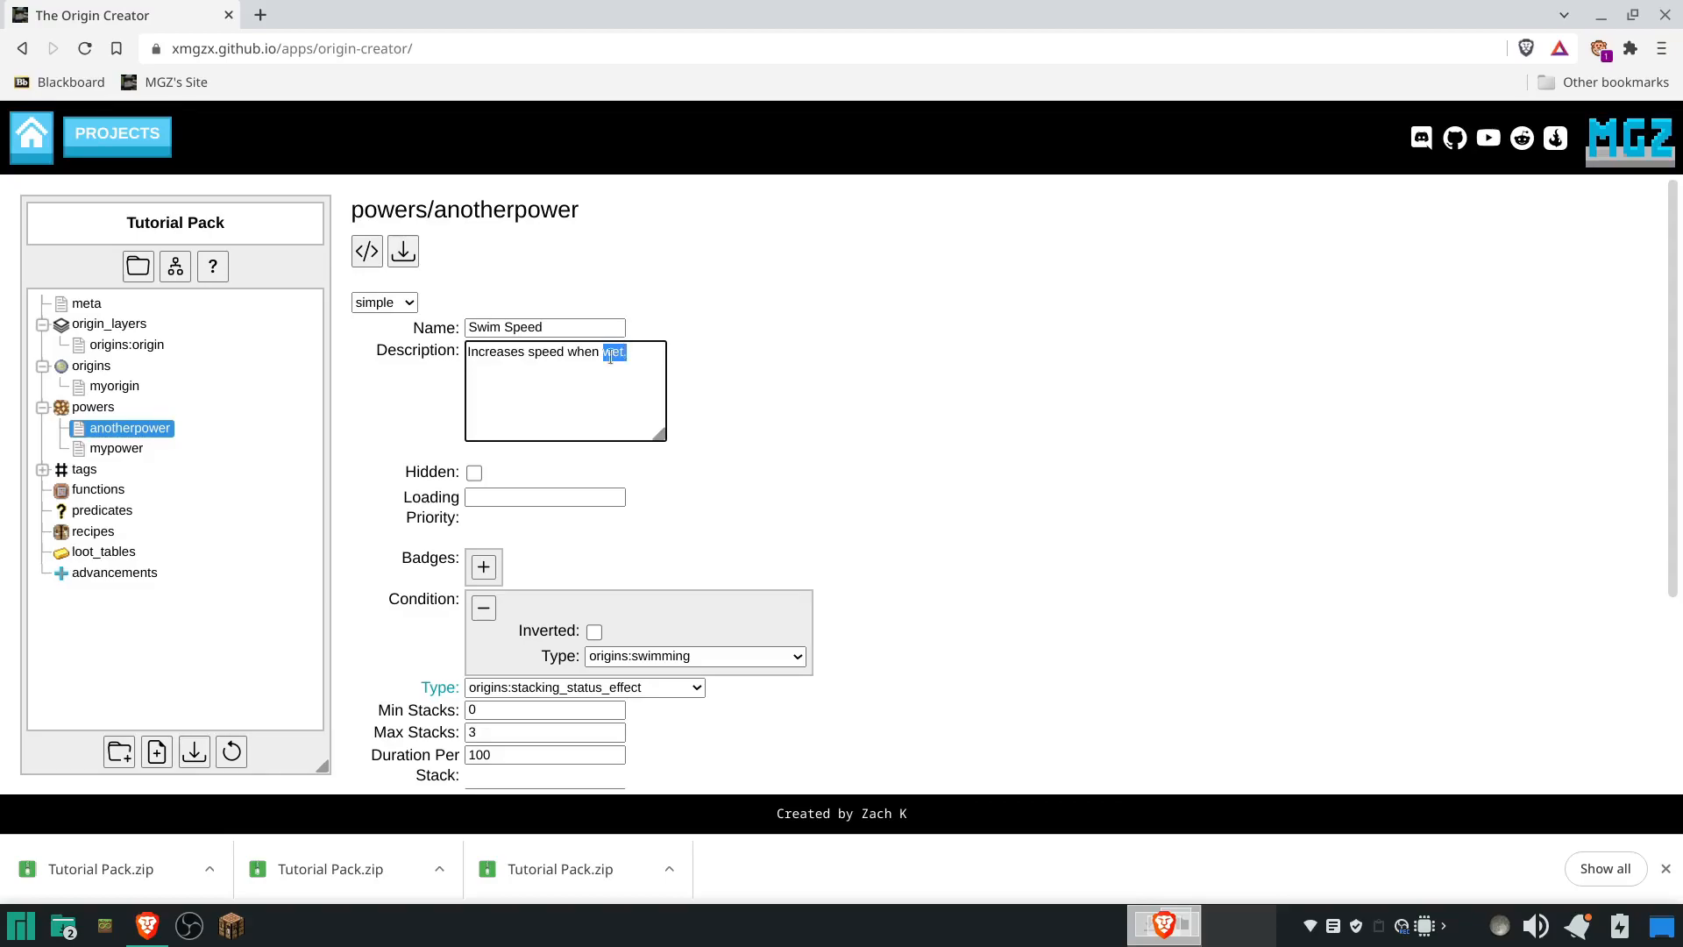
left_click(701, 369)
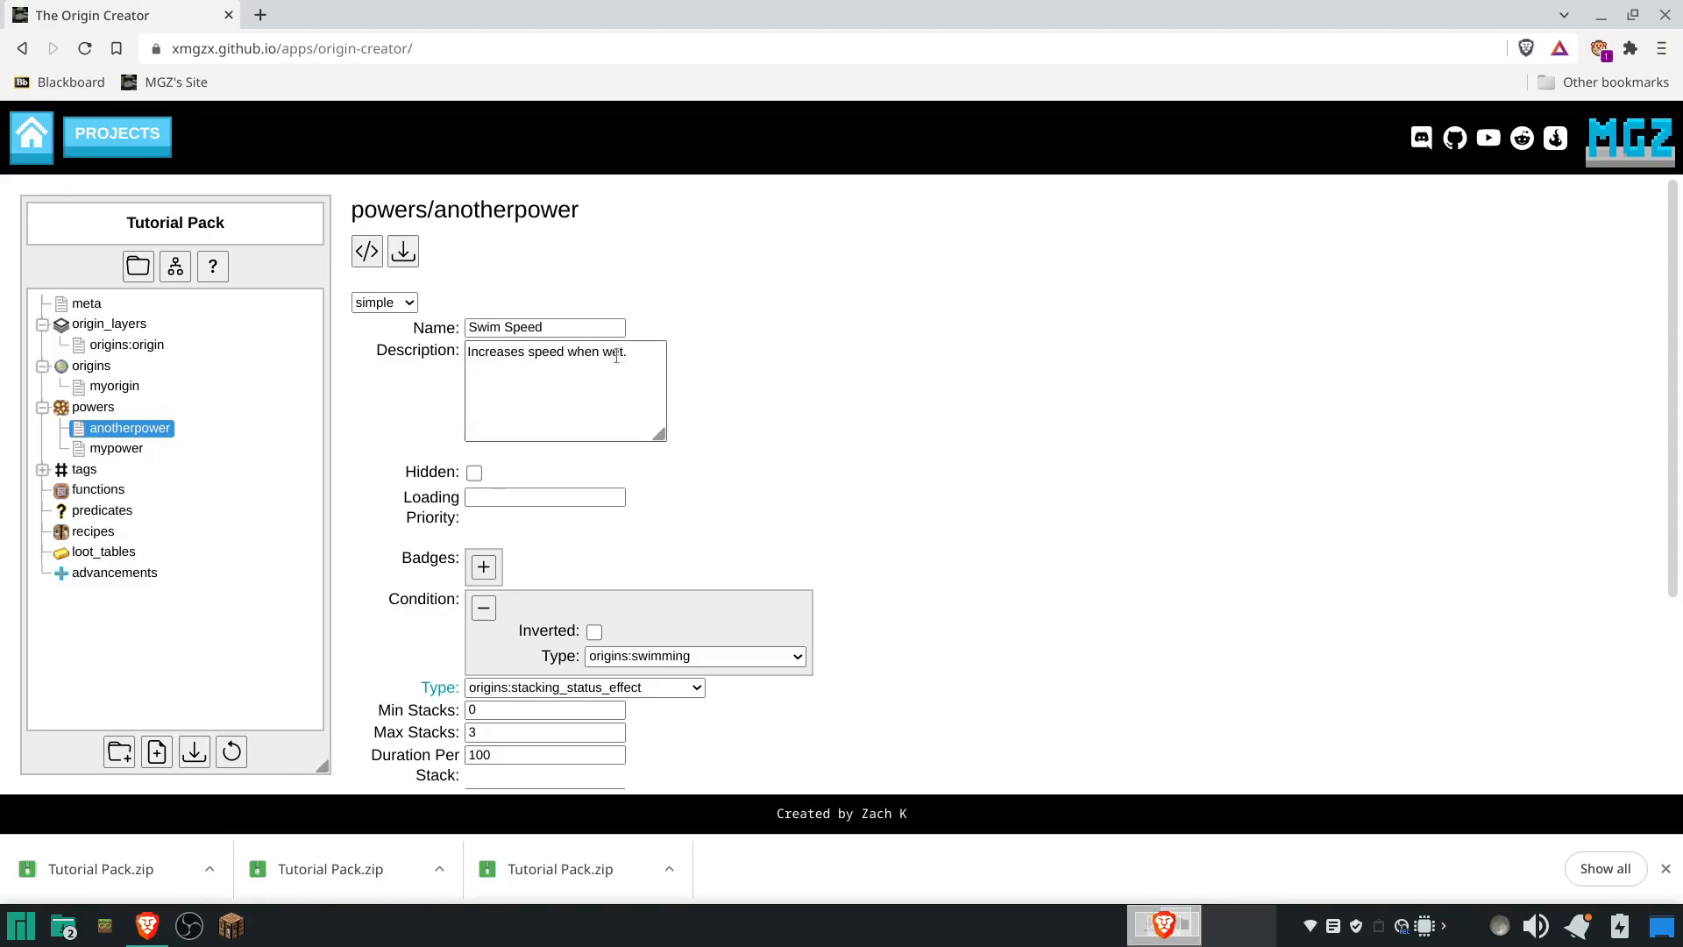
- Review My Origin's powers in Minecraft and compare the myorigin power list with the anotherpower file in The Origin Creator
left_click(233, 927)
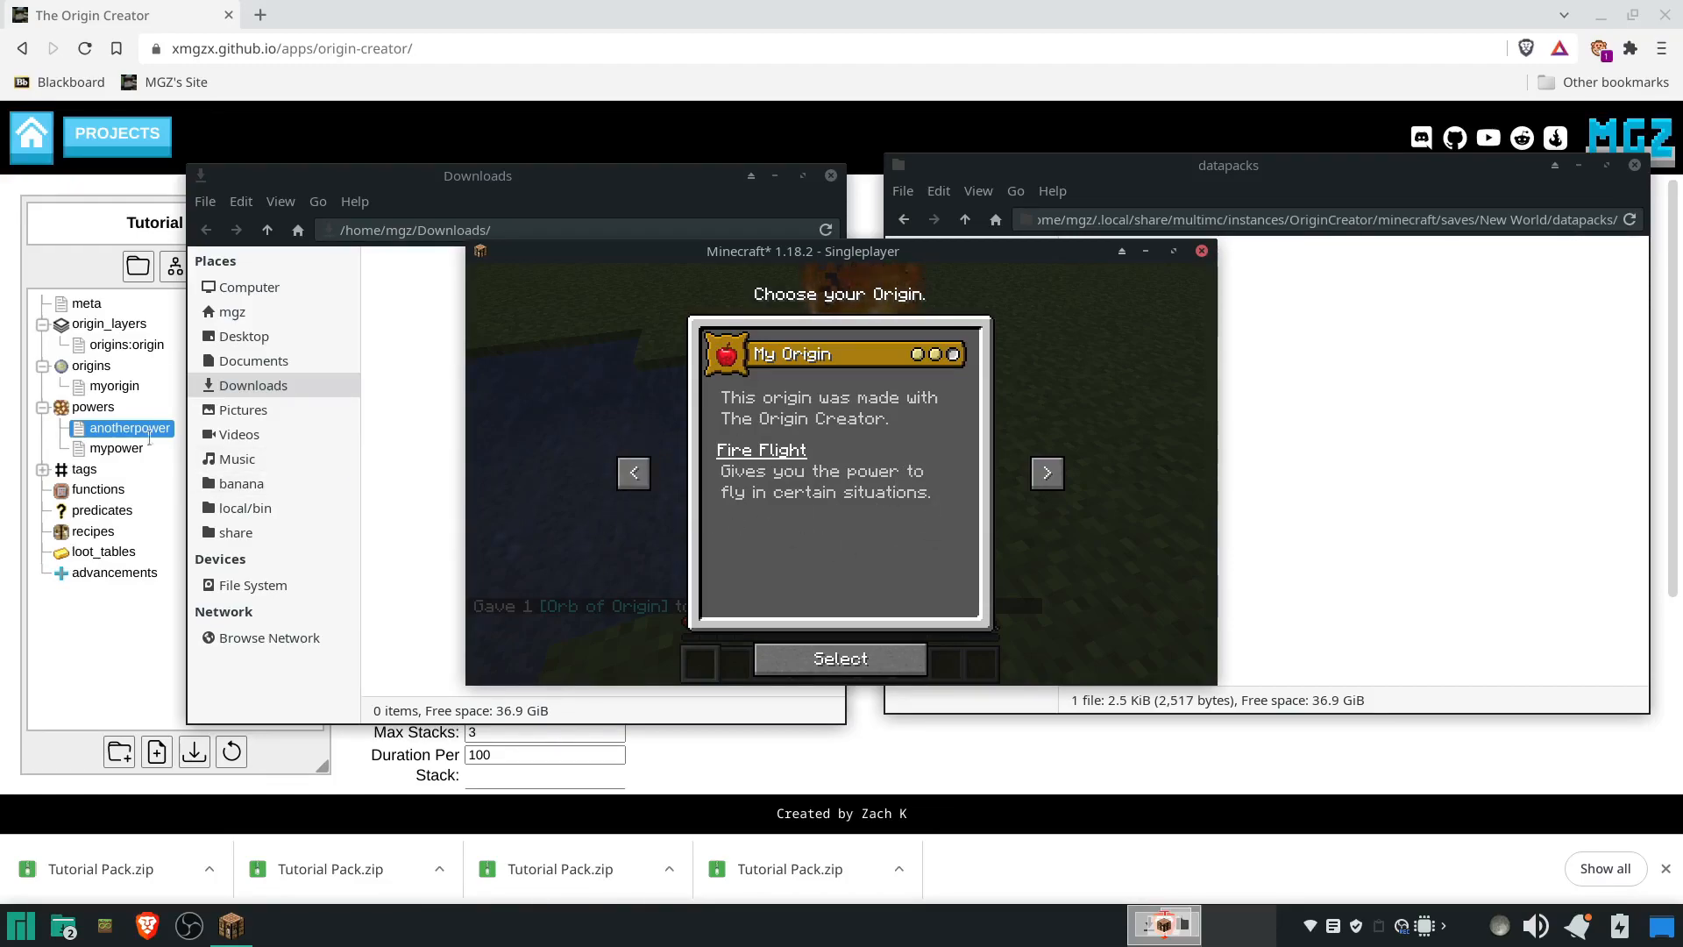
left_click(113, 385)
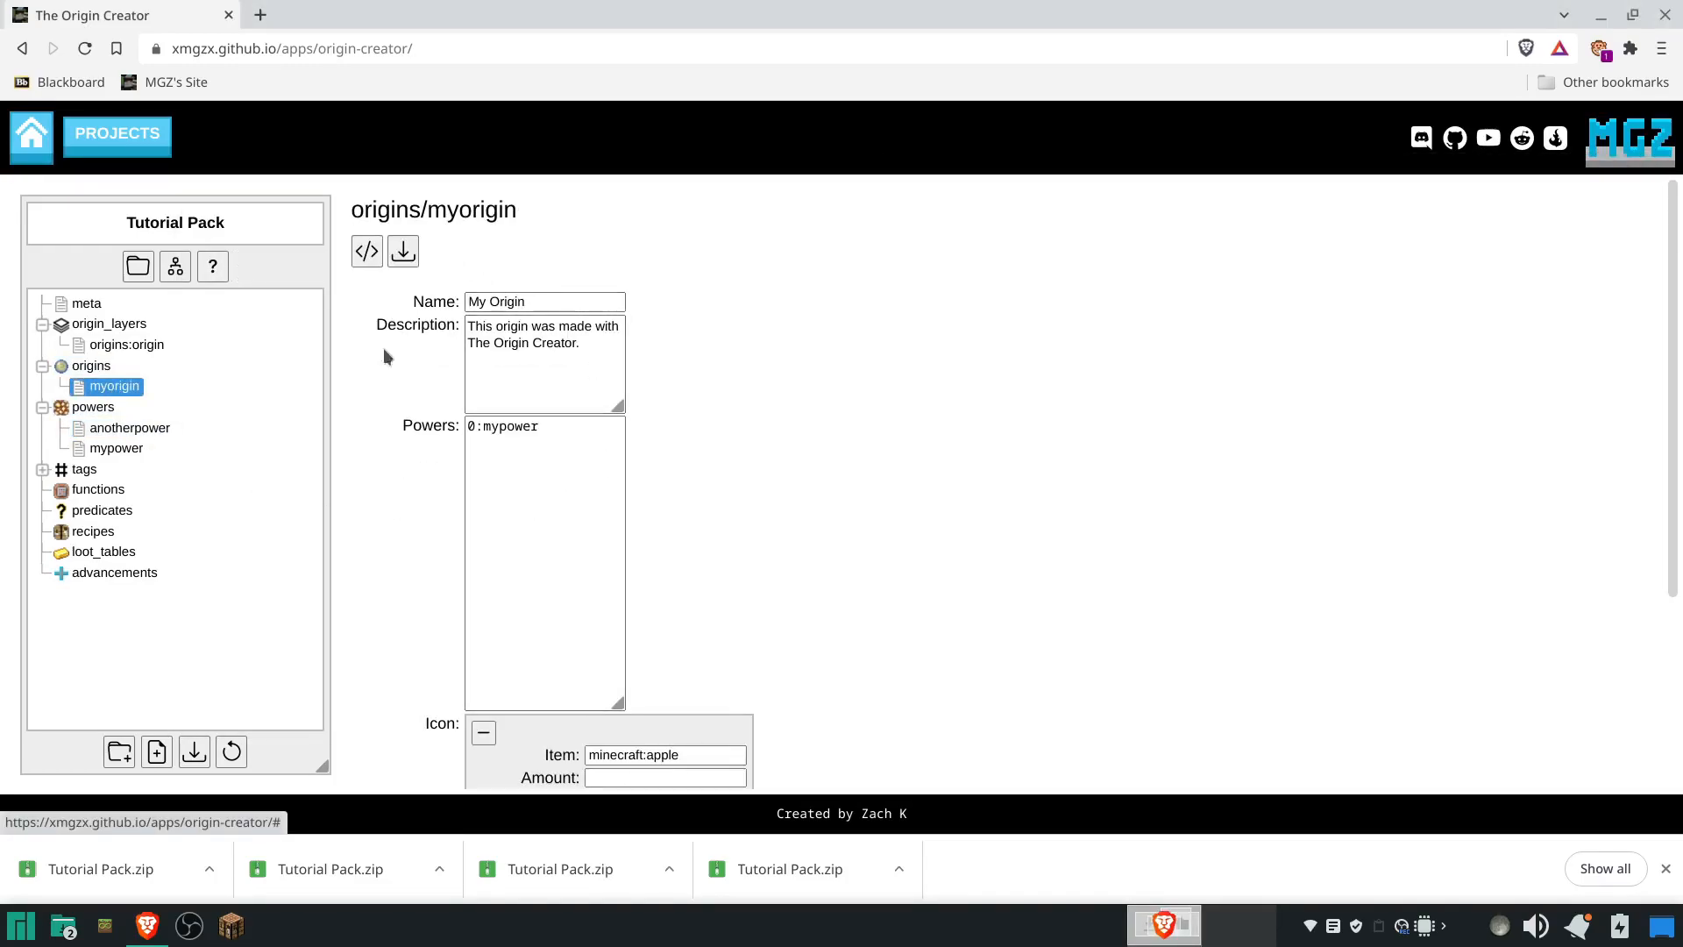
left_click(130, 427)
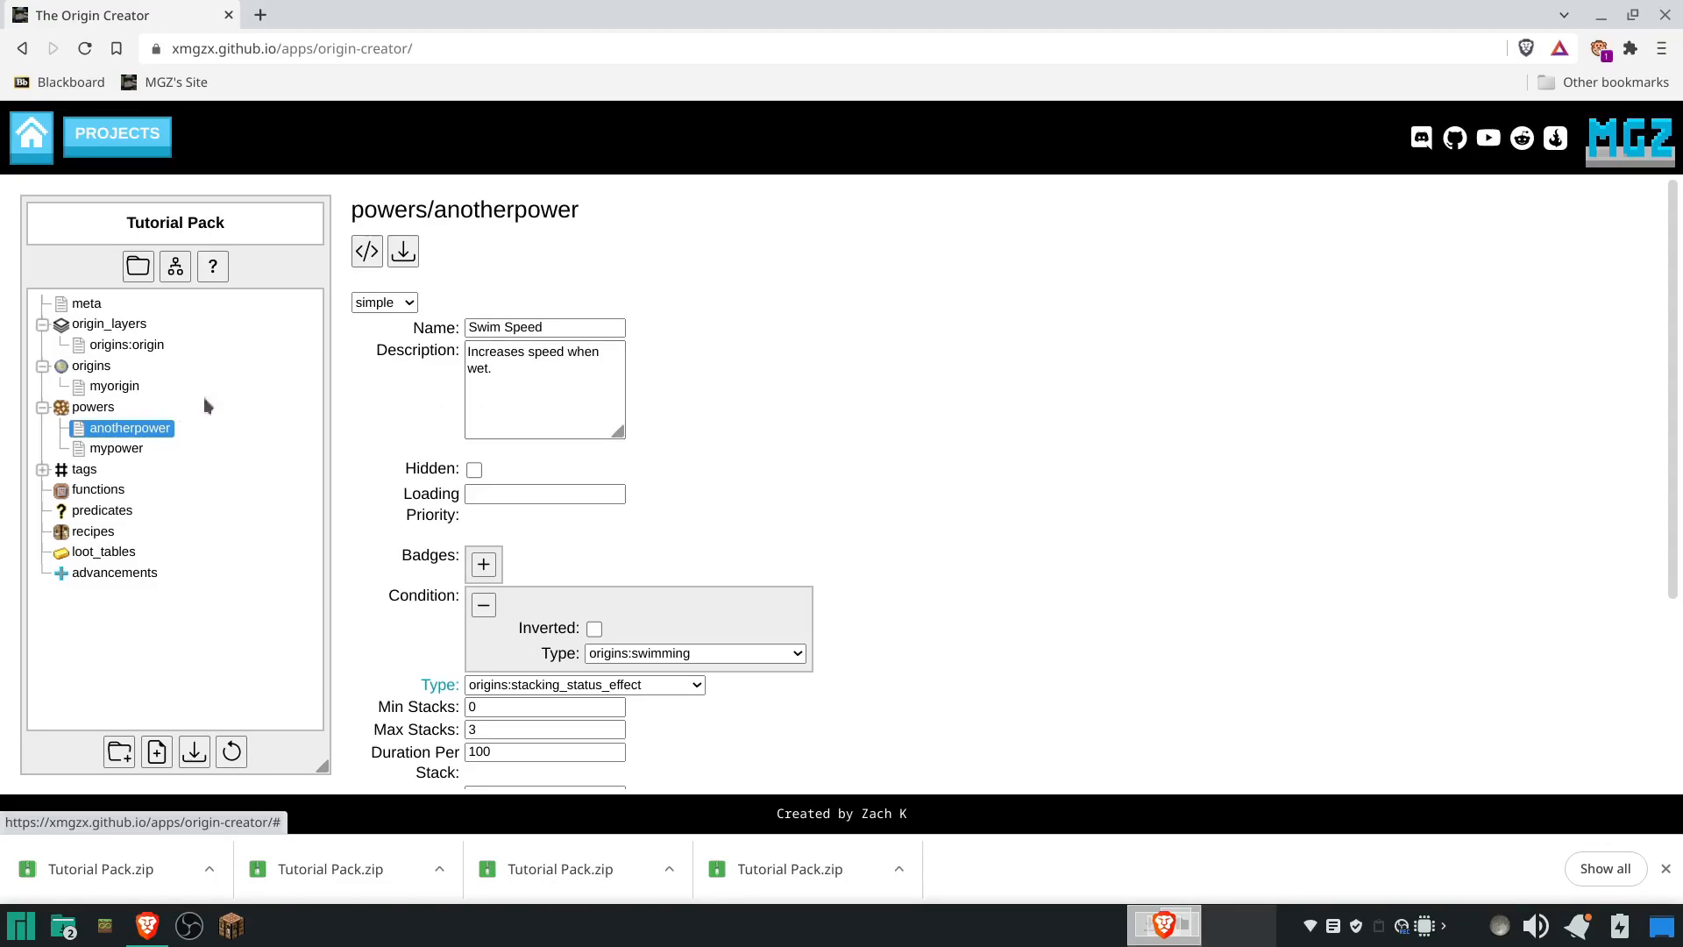
left_click(114, 386)
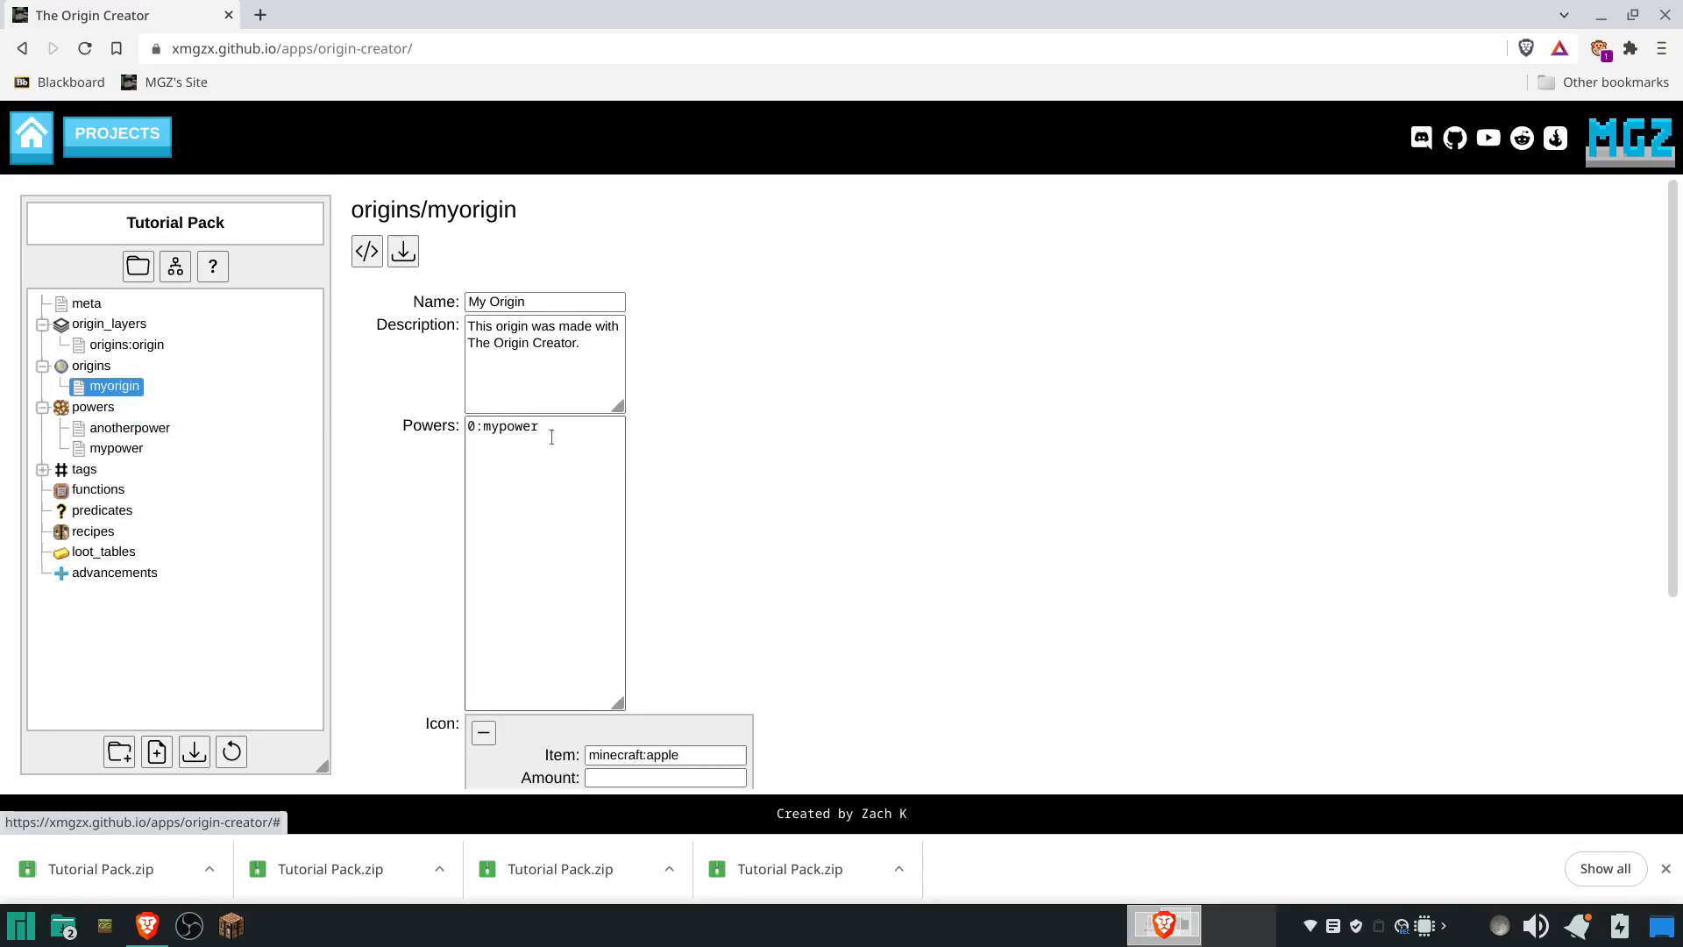
left_click(121, 429)
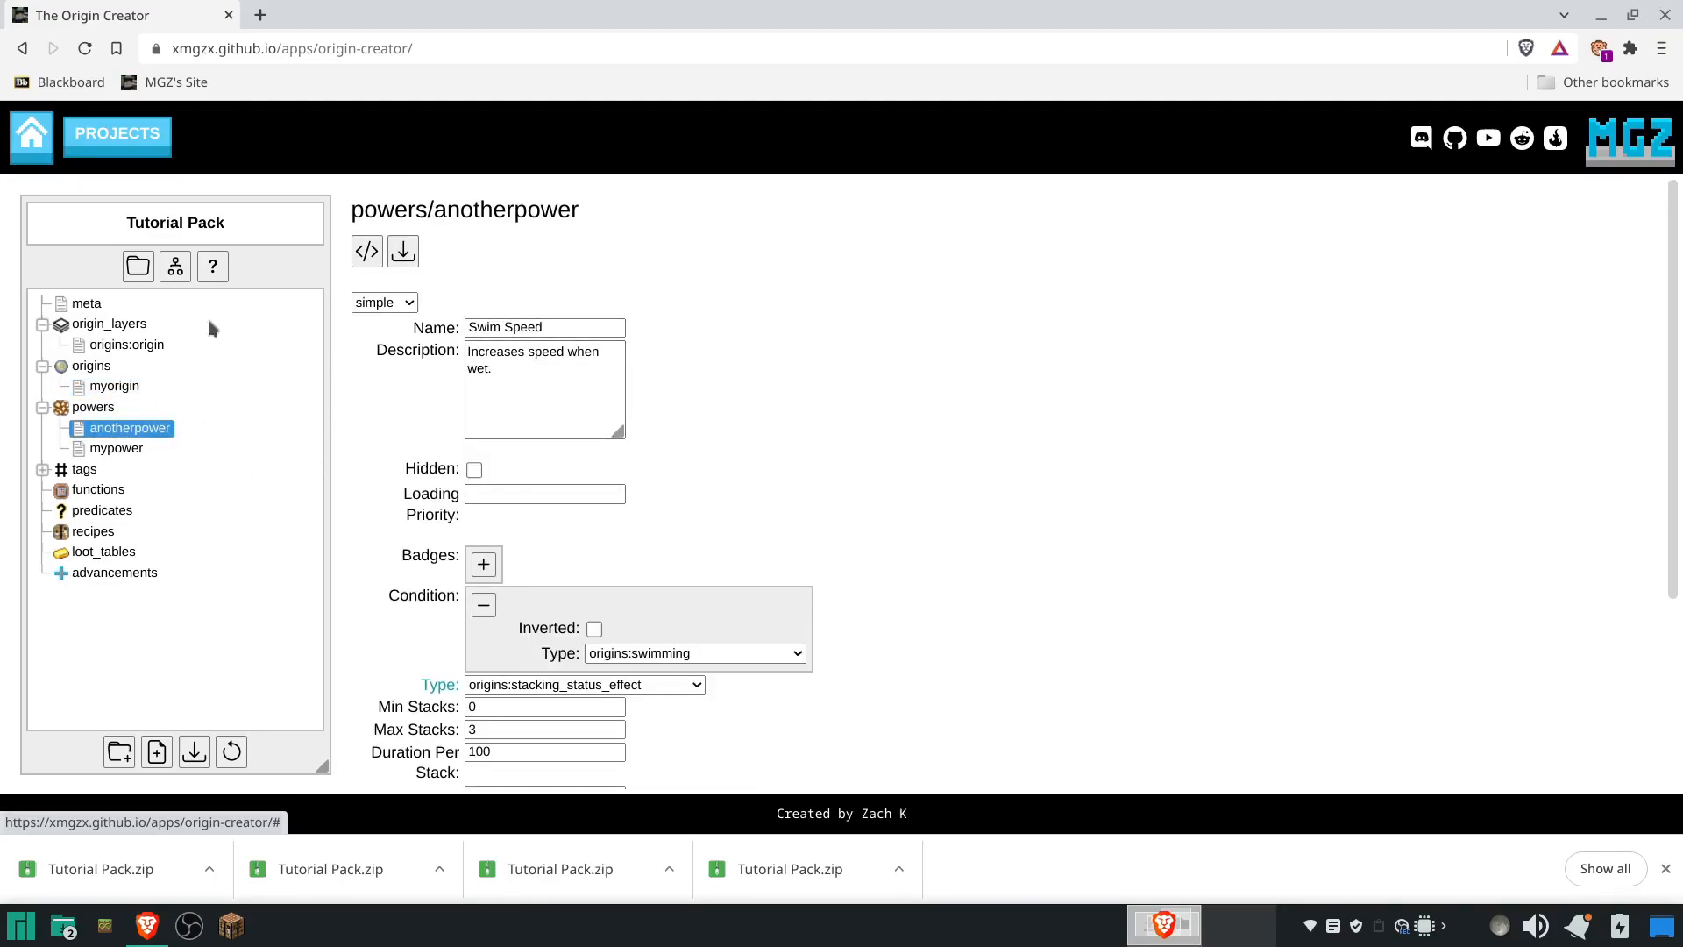
- Add 0:anotherpower as a second line in the powers list of myorigin
left_click(118, 393)
left_click(561, 427)
key("Return")
type("anotherpower")
left_click(724, 523)
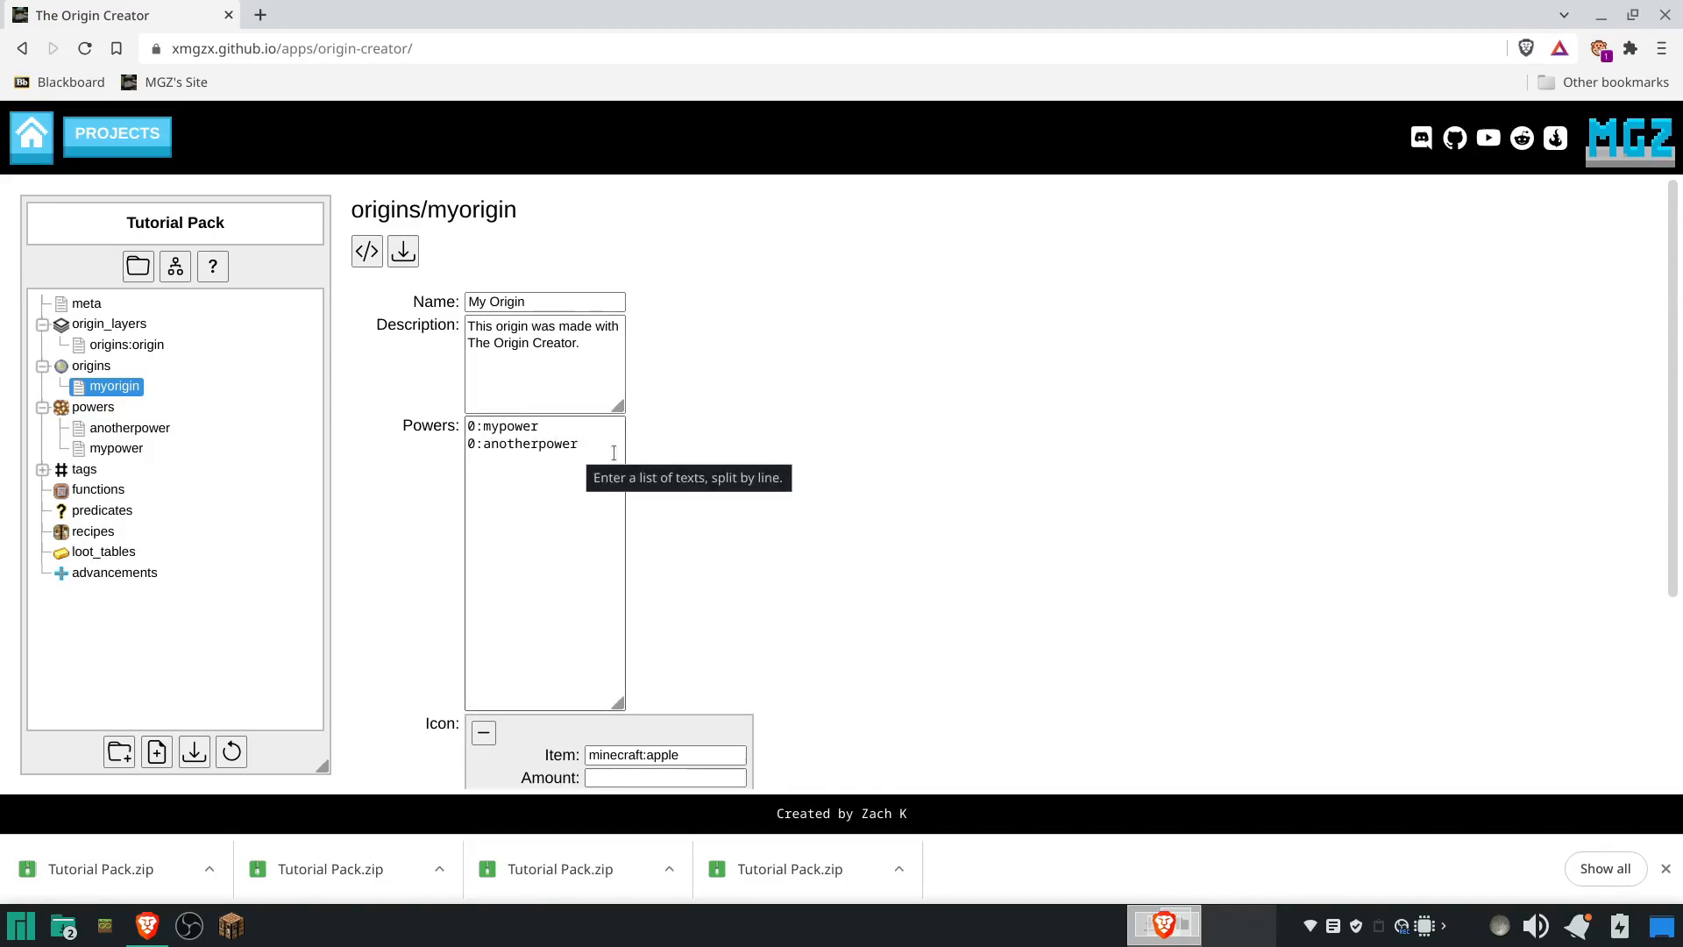
triple_click(569, 445)
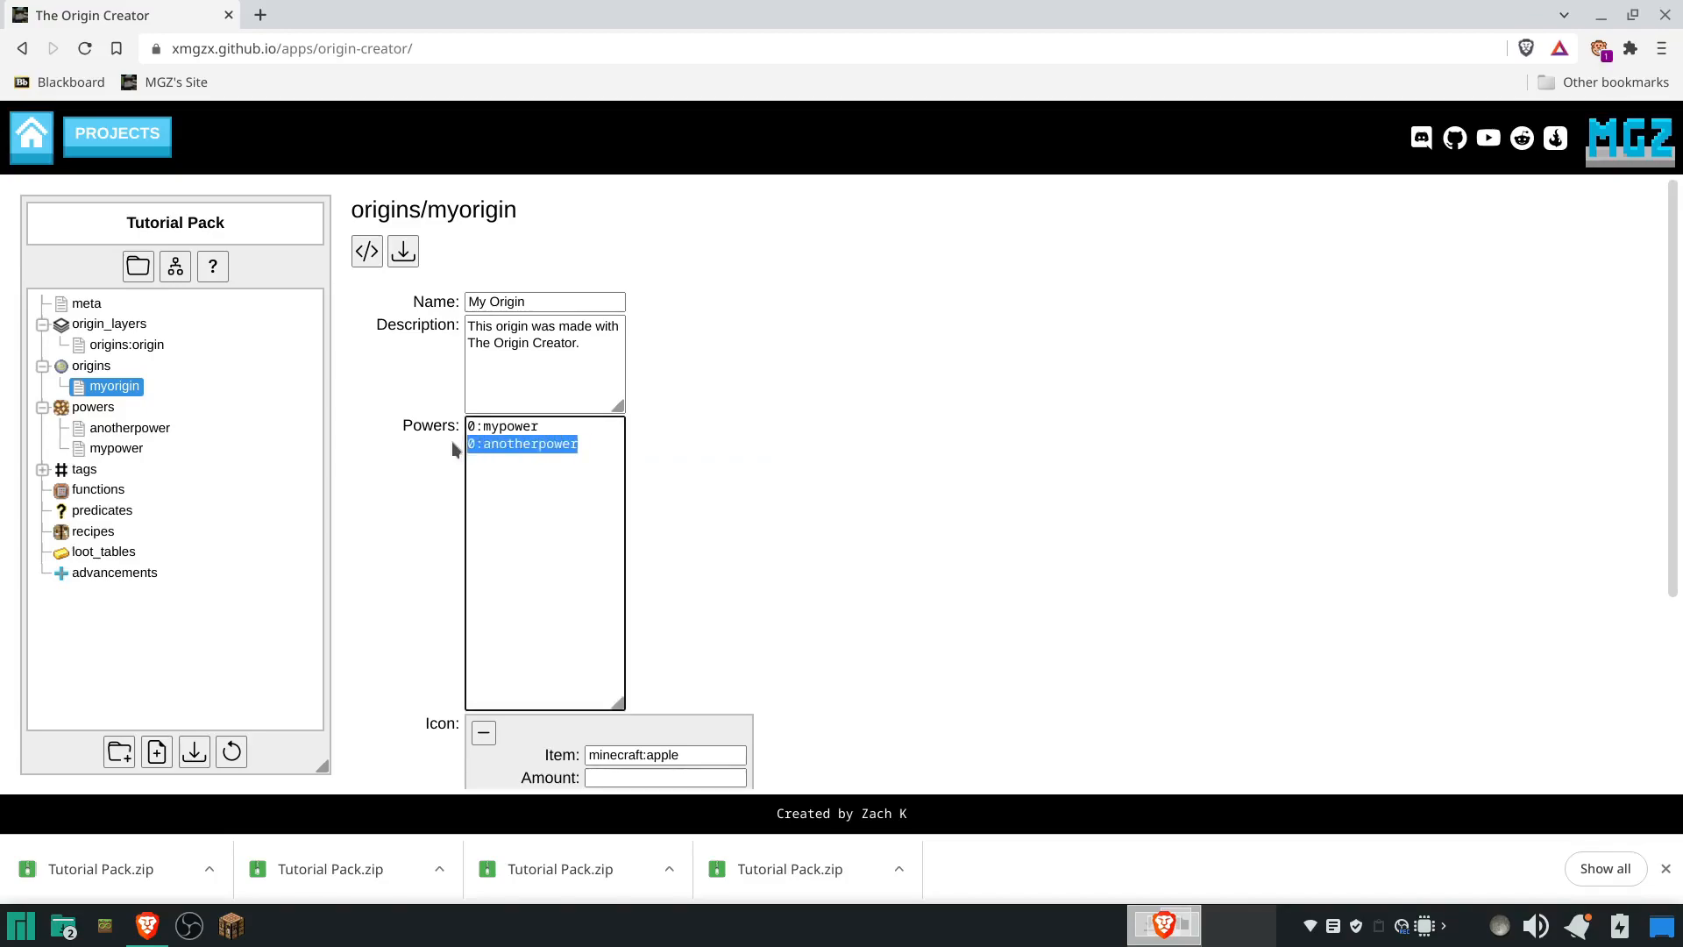
left_click(718, 445)
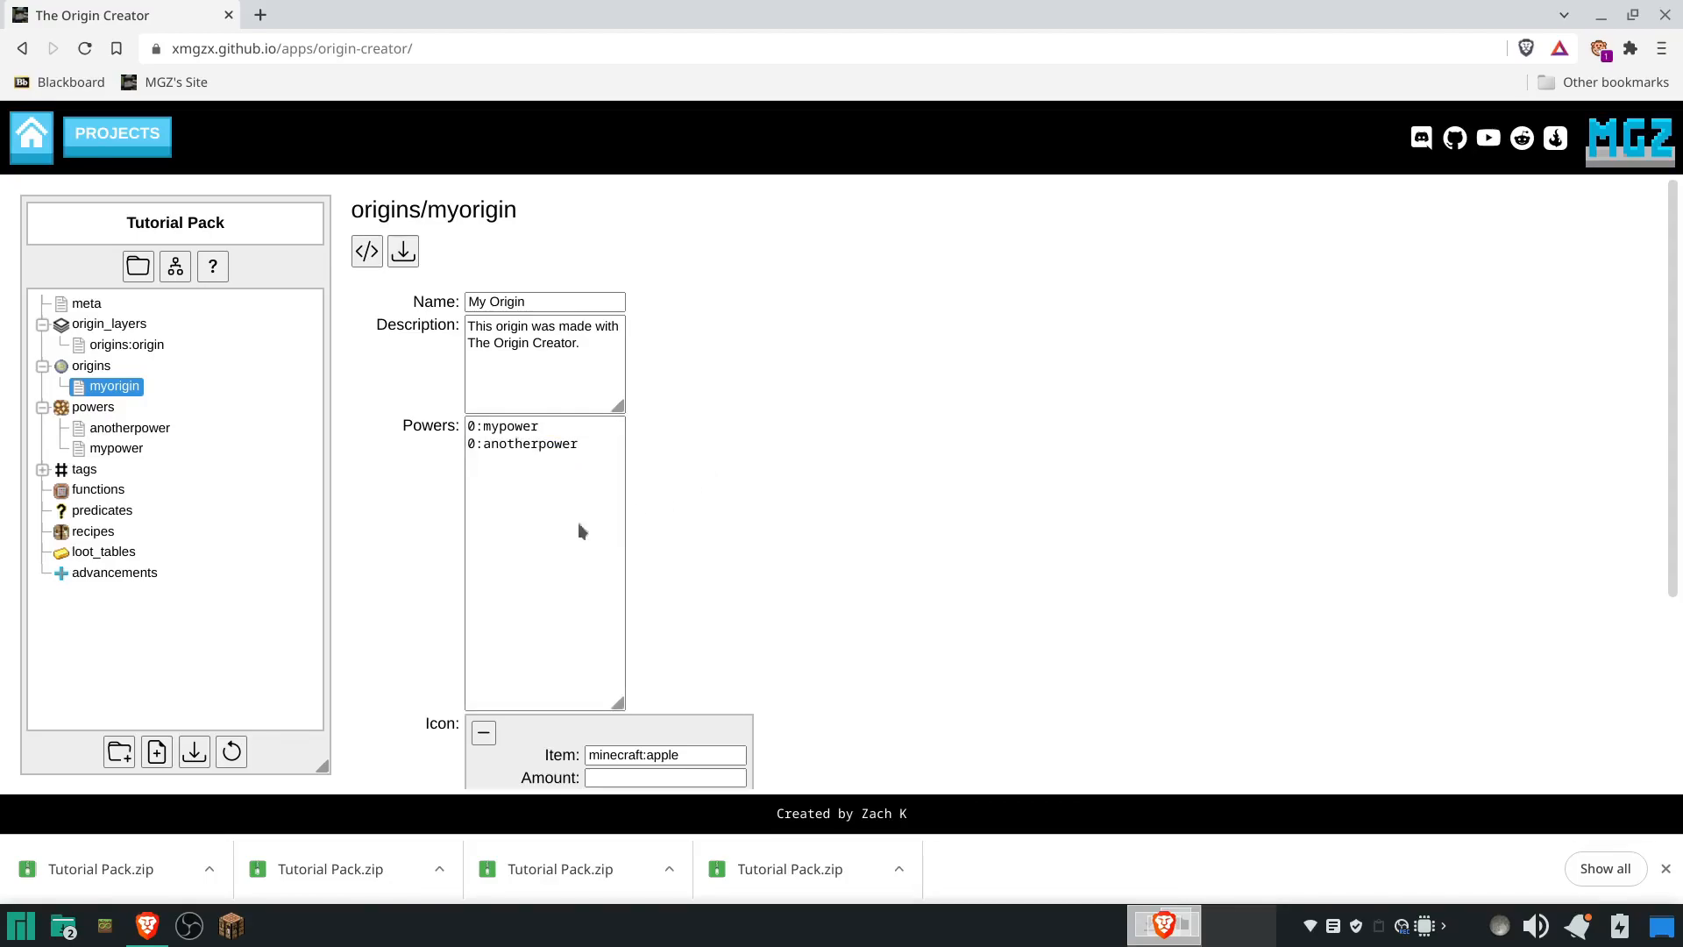
- Export the Tutorial Pack project as Tutorial Pack.zip into the Downloads folder
left_click(194, 751)
left_click(887, 595)
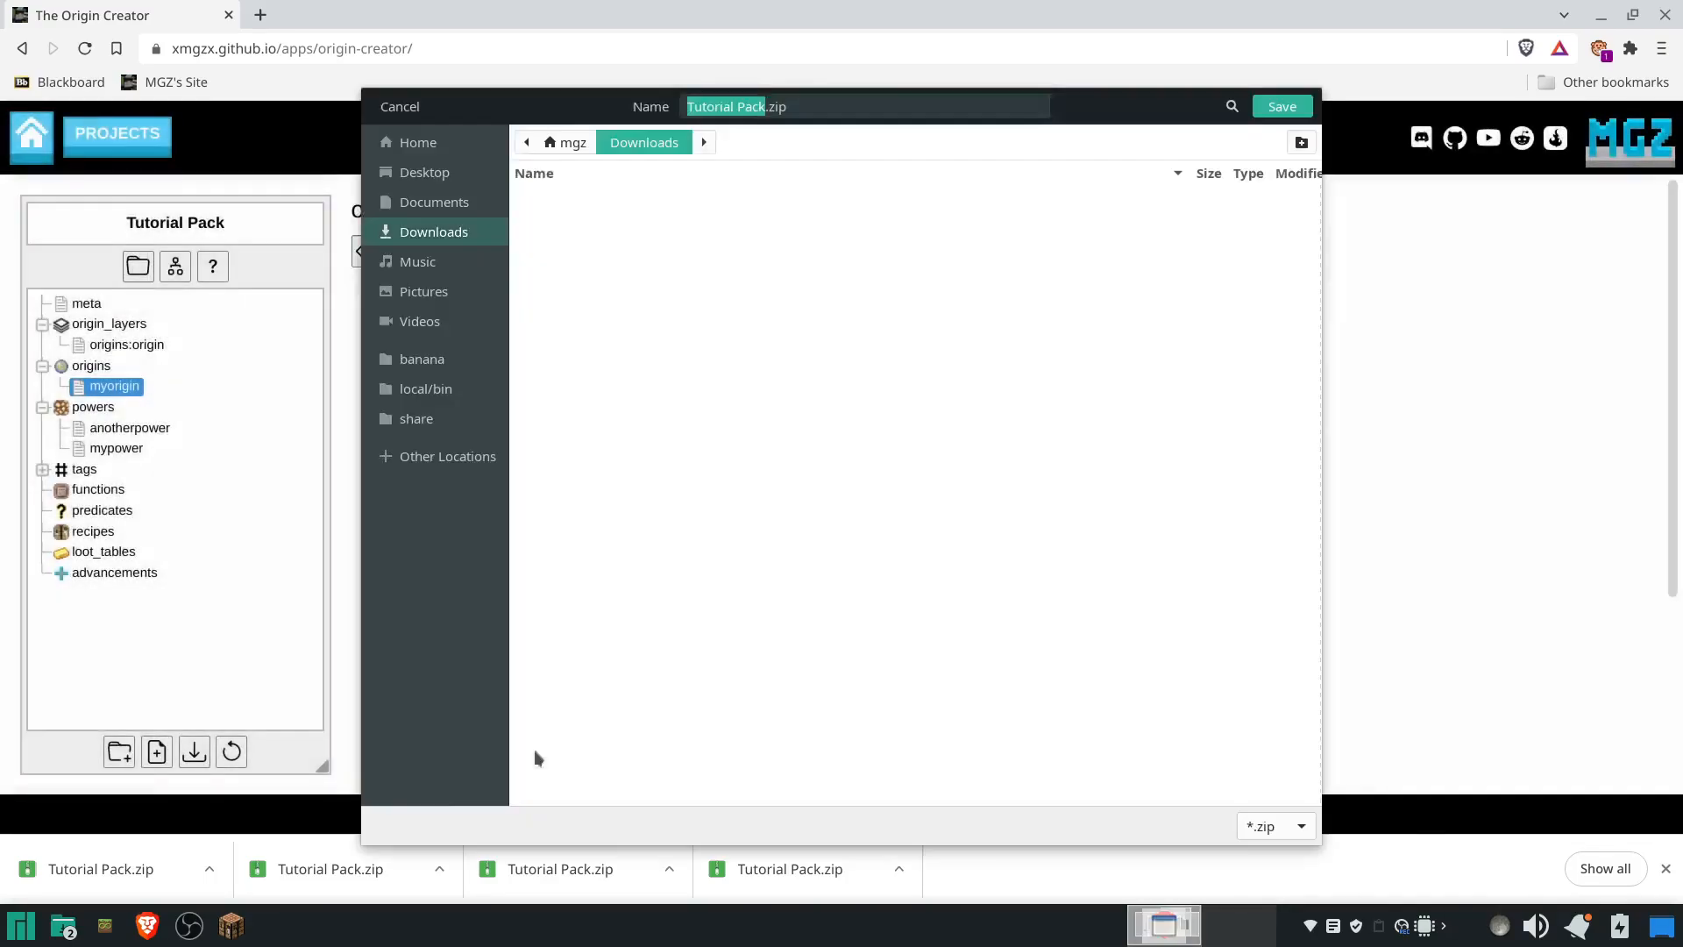
left_click(1281, 106)
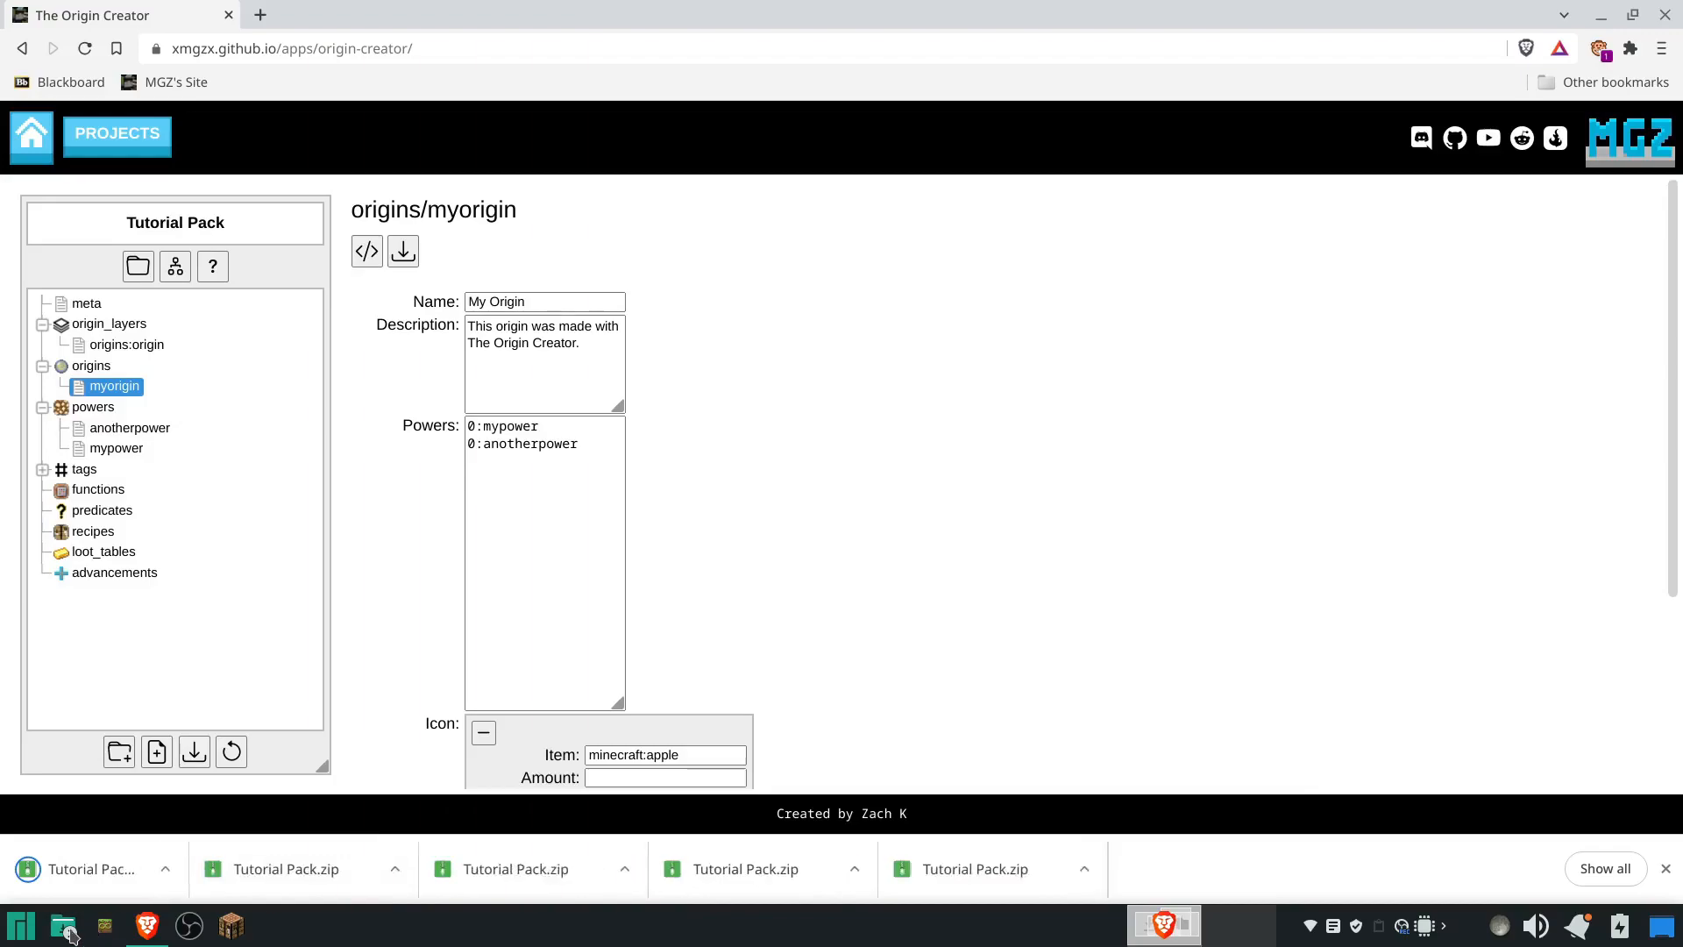
- Move Tutorial Pack.zip from Downloads into the New World datapacks folder, replacing the existing file
left_click(65, 927)
left_click(65, 927)
left_click(100, 851)
left_click_drag(396, 279, 1138, 491)
left_click(945, 601)
- Switch to Minecraft, select My Origin to leave the origin chooser, and run /reload
left_click(233, 925)
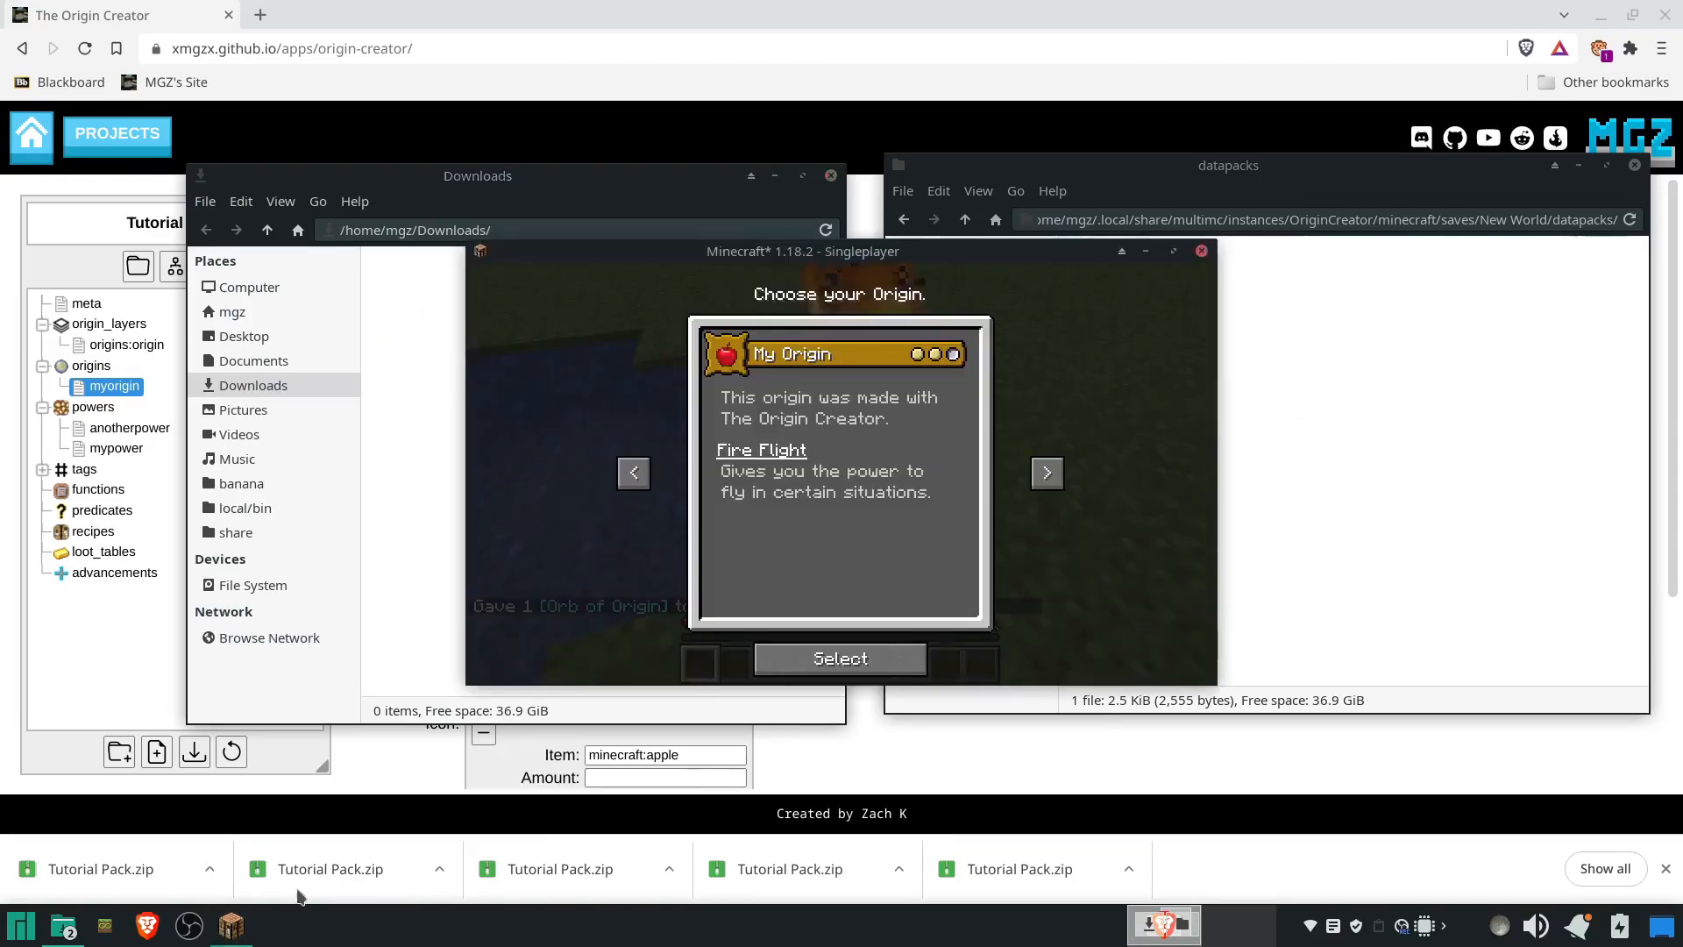
left_click(873, 662)
type("/reload")
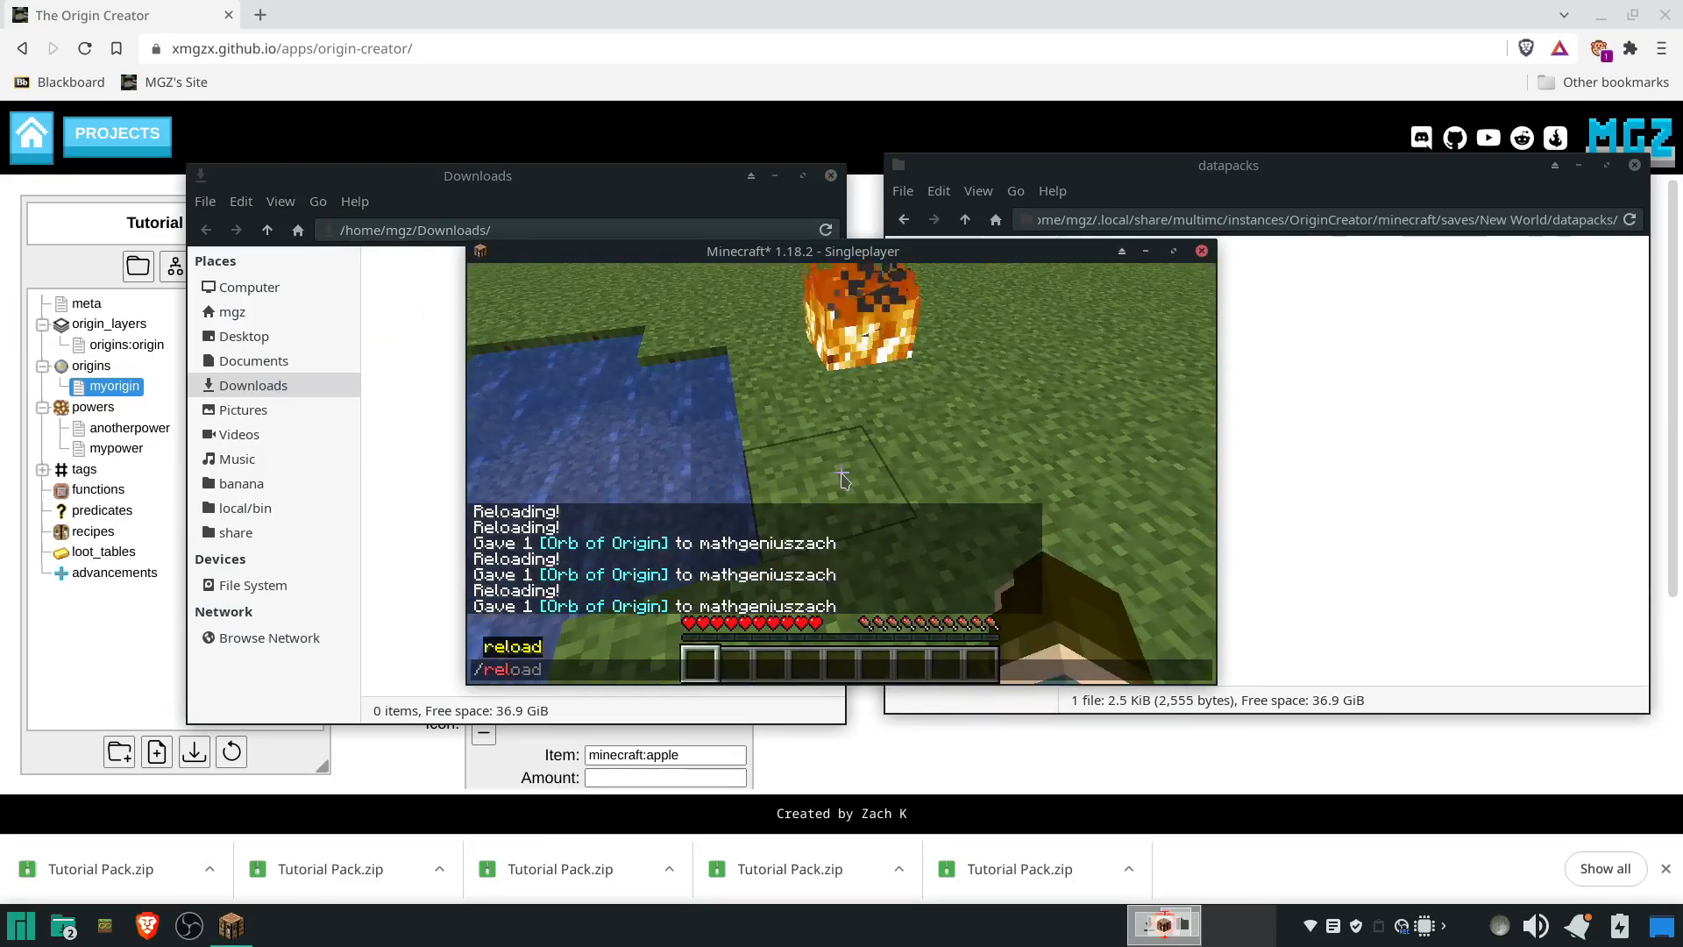
key("Return")
- Run /give @s origins:orb_of_origin and use the orb to choose My Origin
key("t")
key("Up")
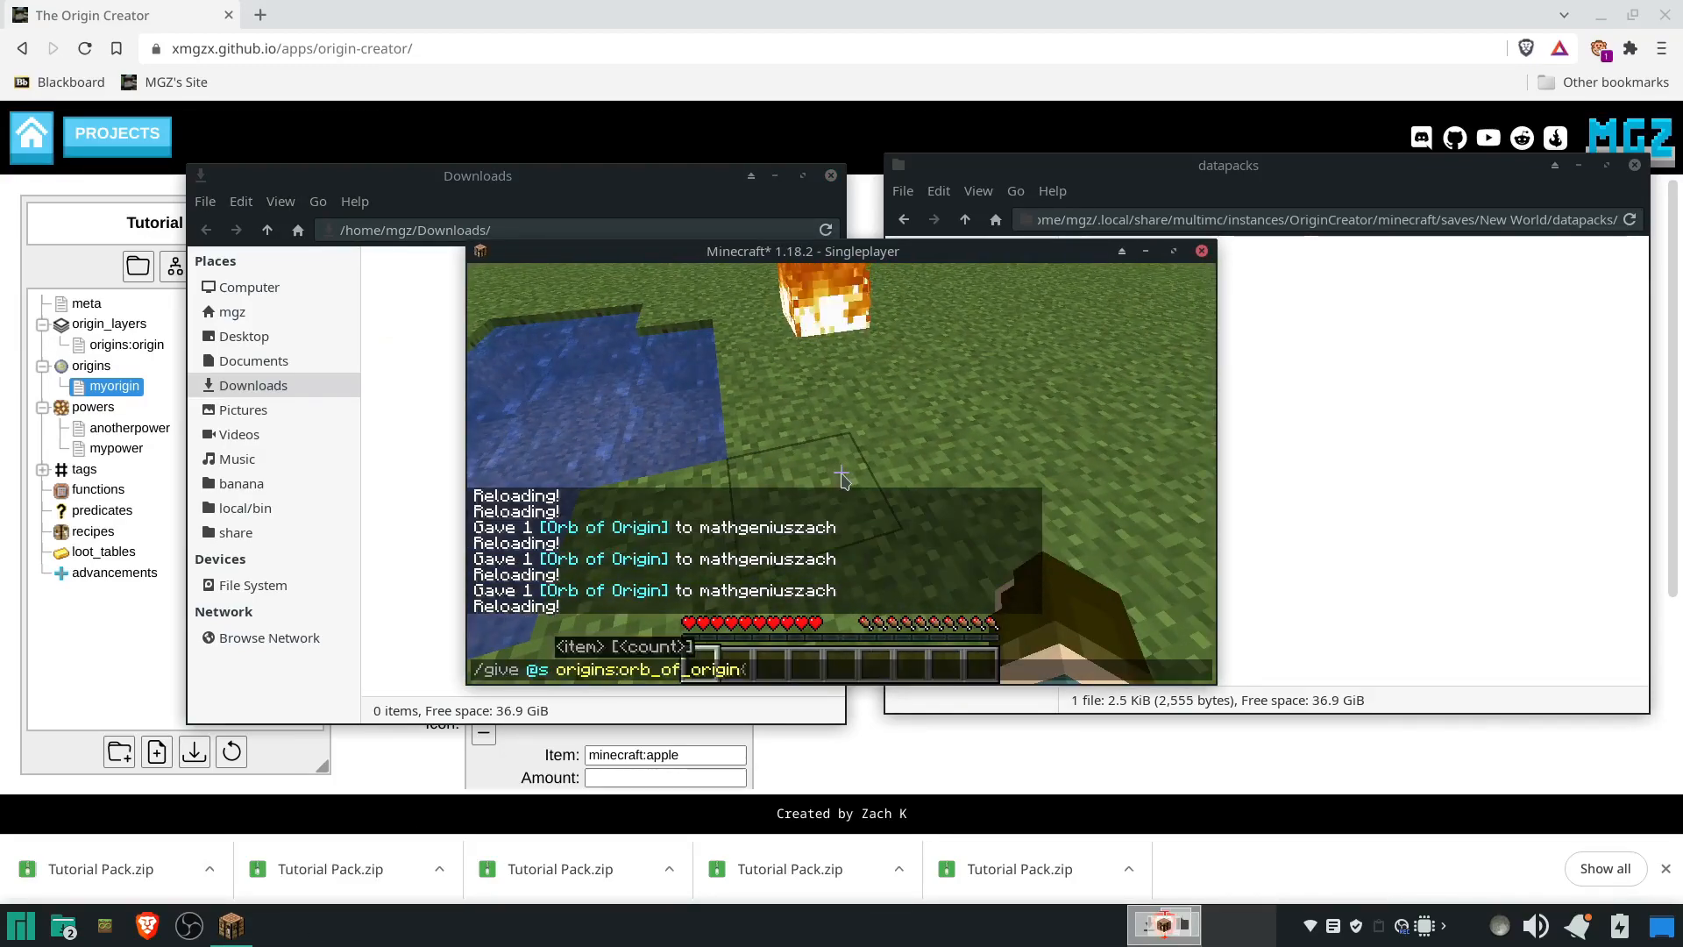
key("Return")
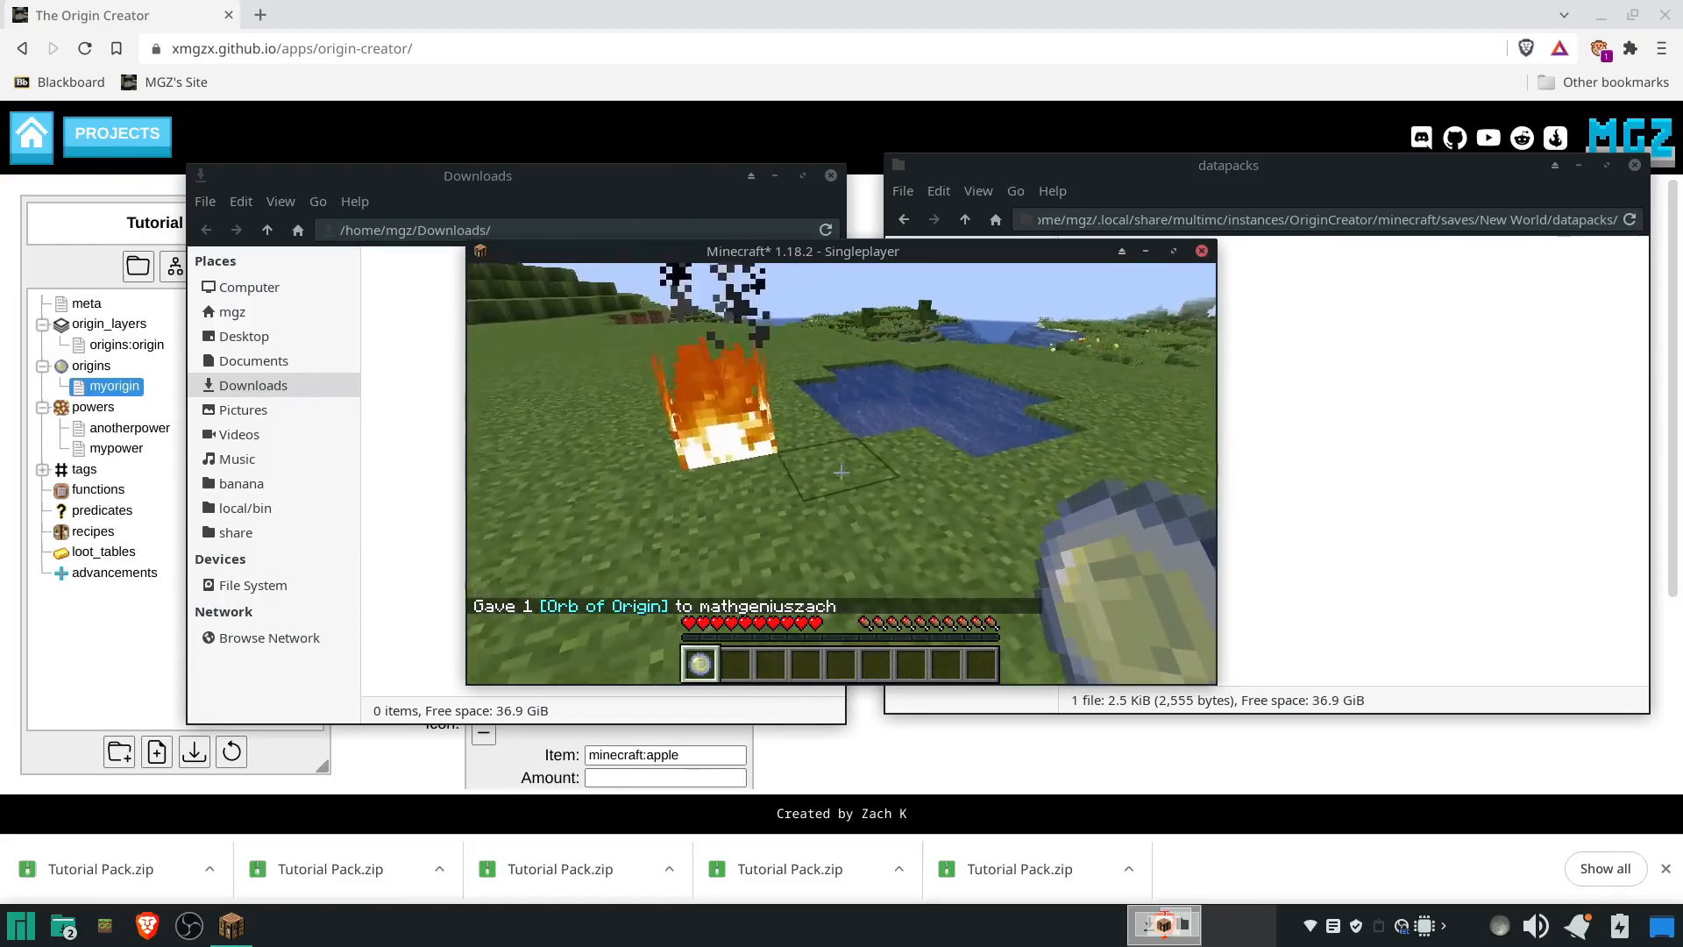
right_click(841, 473)
left_click(1049, 473)
left_click(1049, 472)
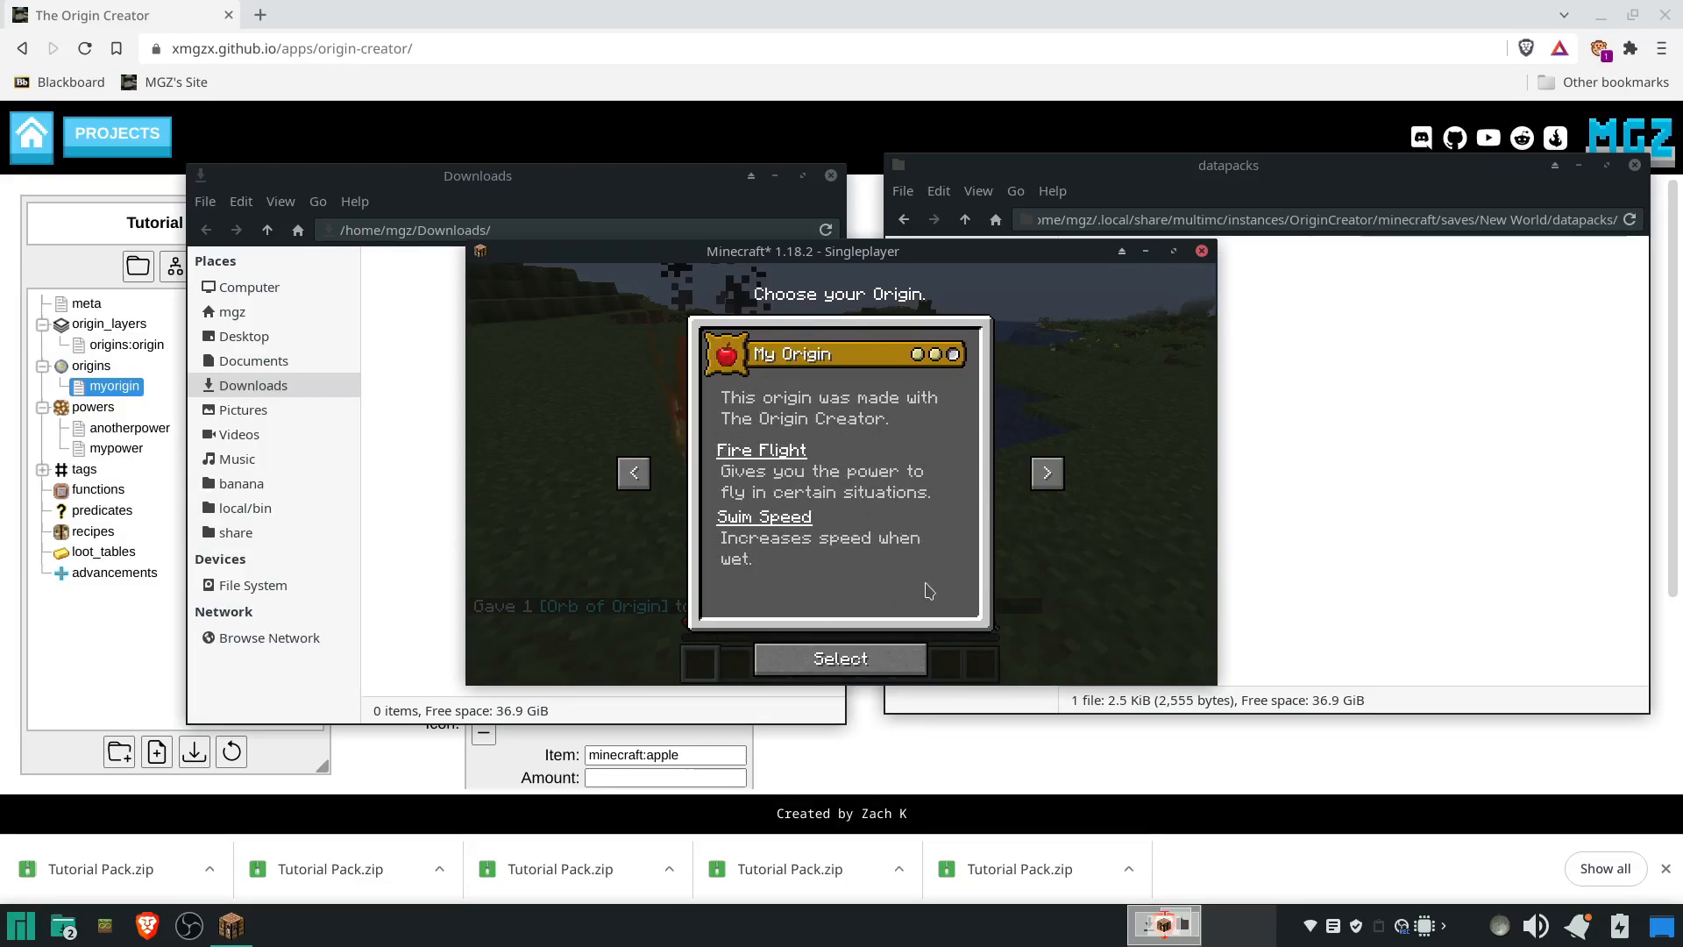
left_click(875, 657)
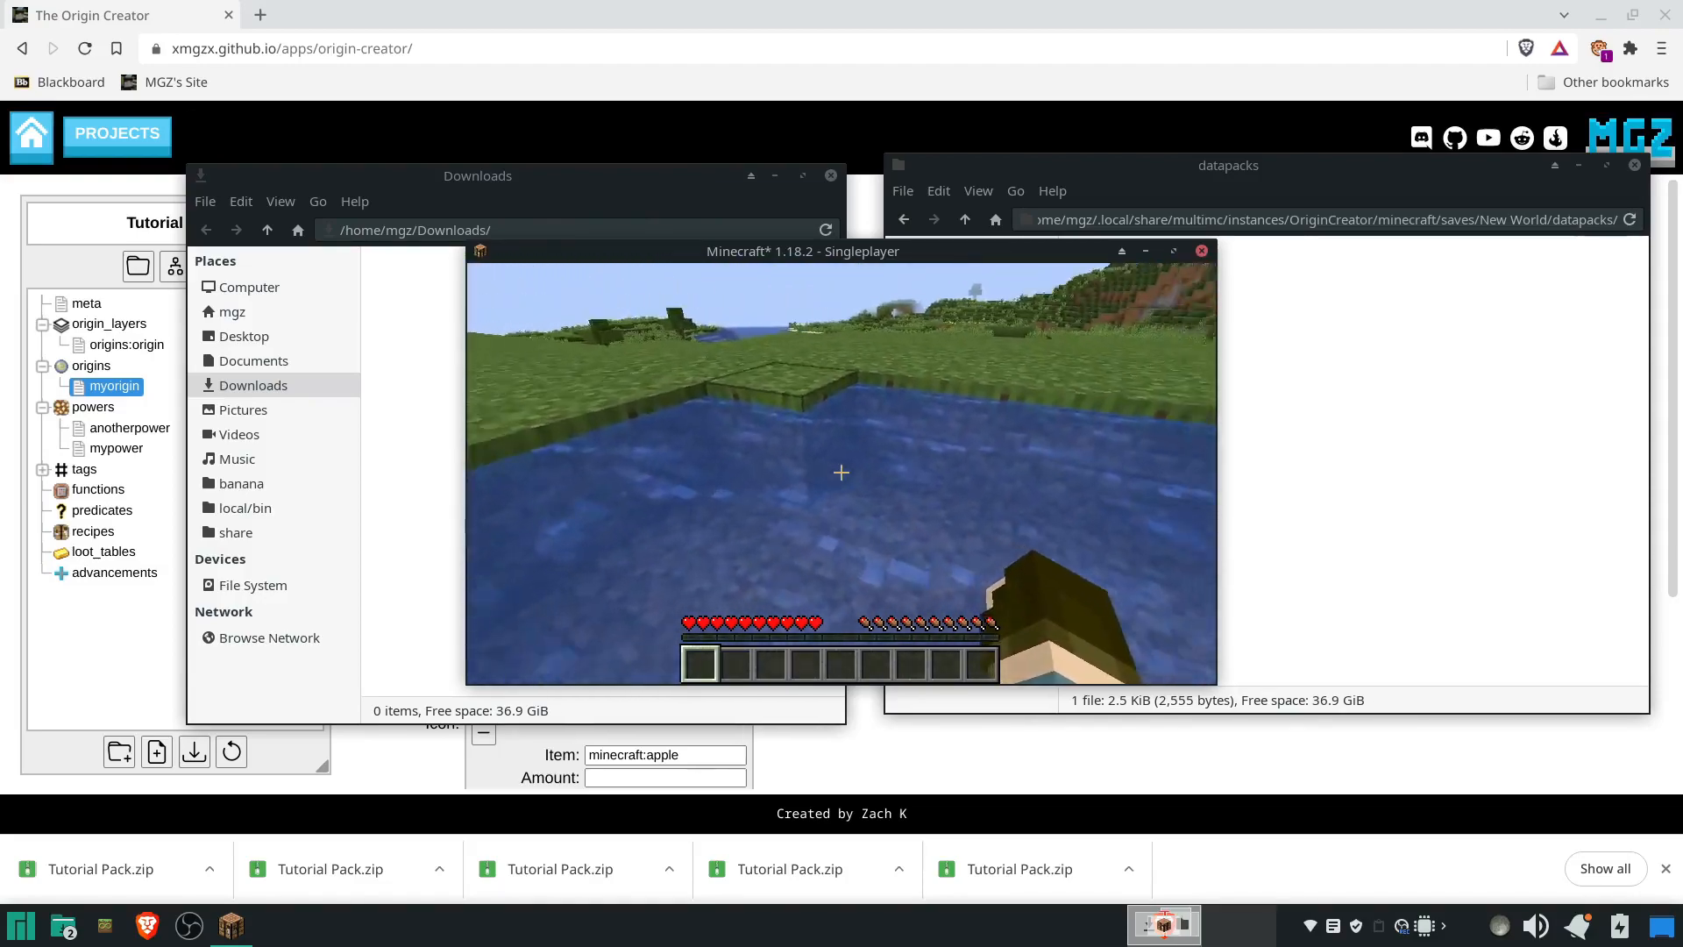
- Swim underwater to trigger the Swim Speed power and check the Speed effect's duration in the inventory
key("e")
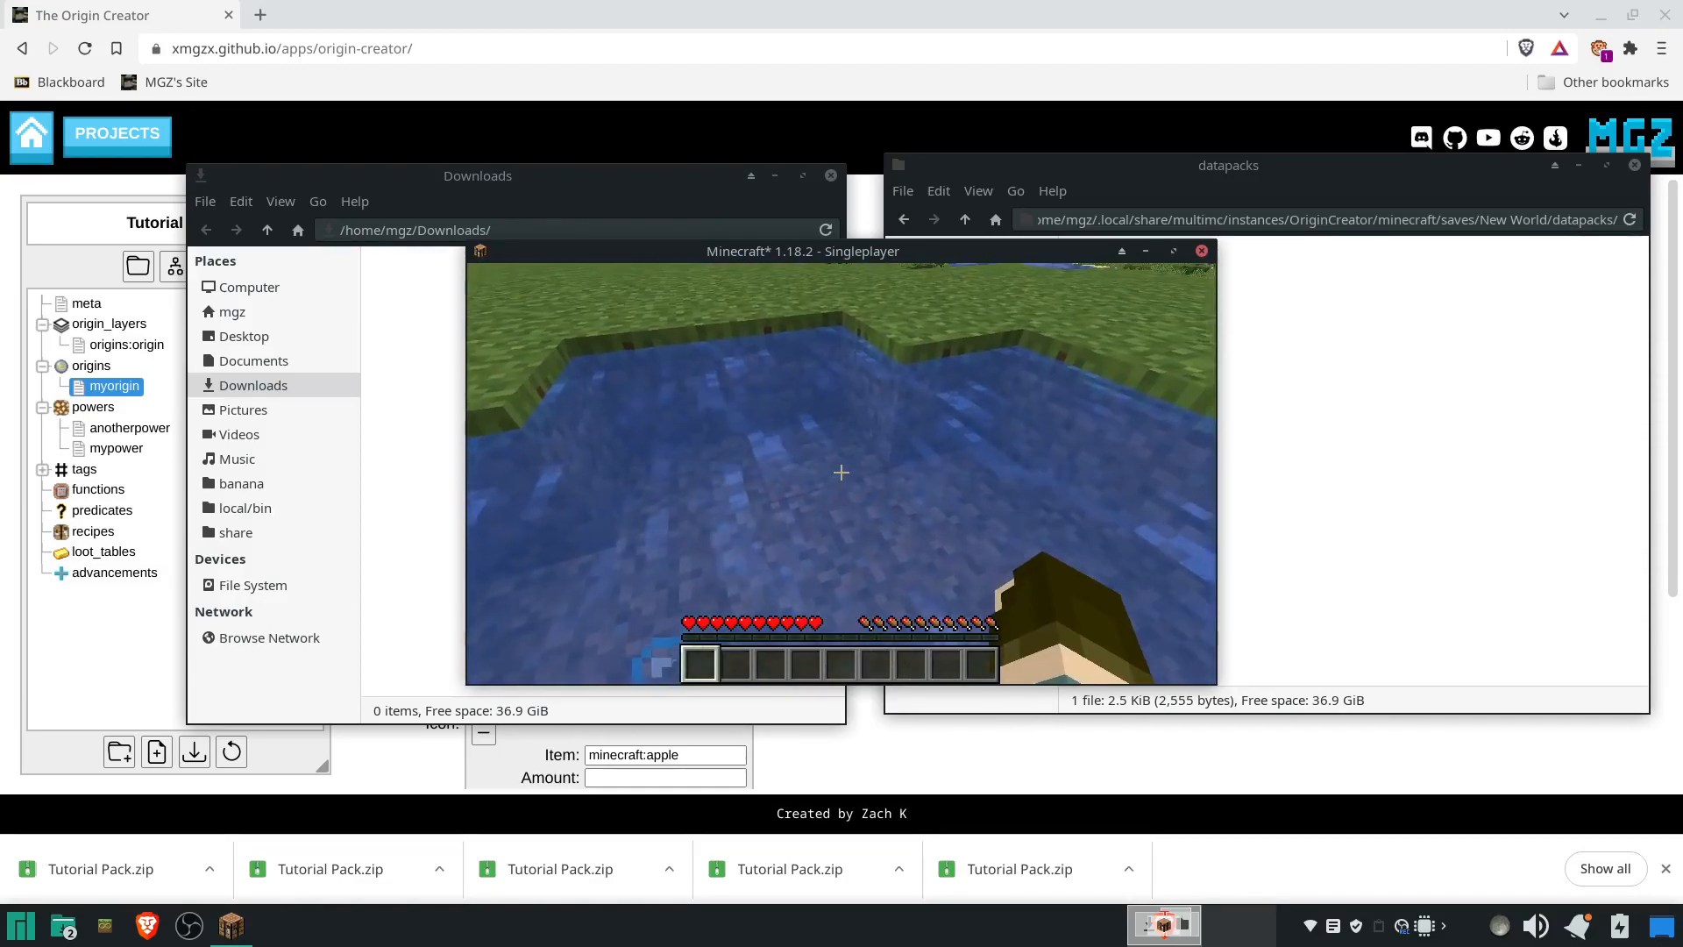
key("w")
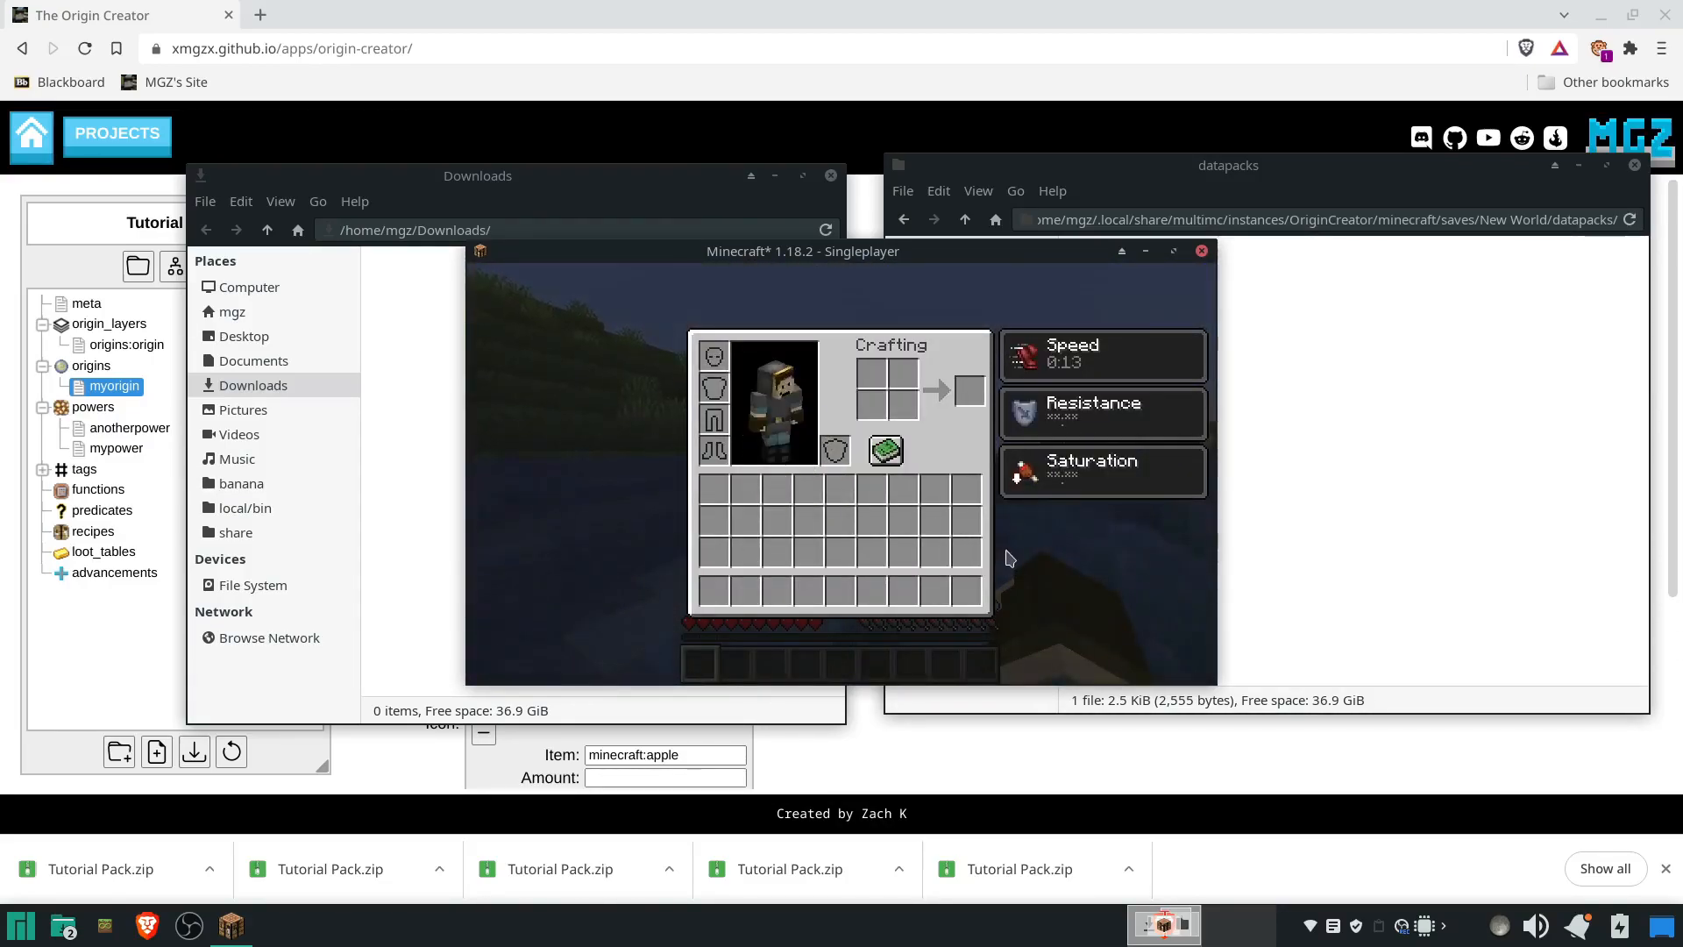
key("e")
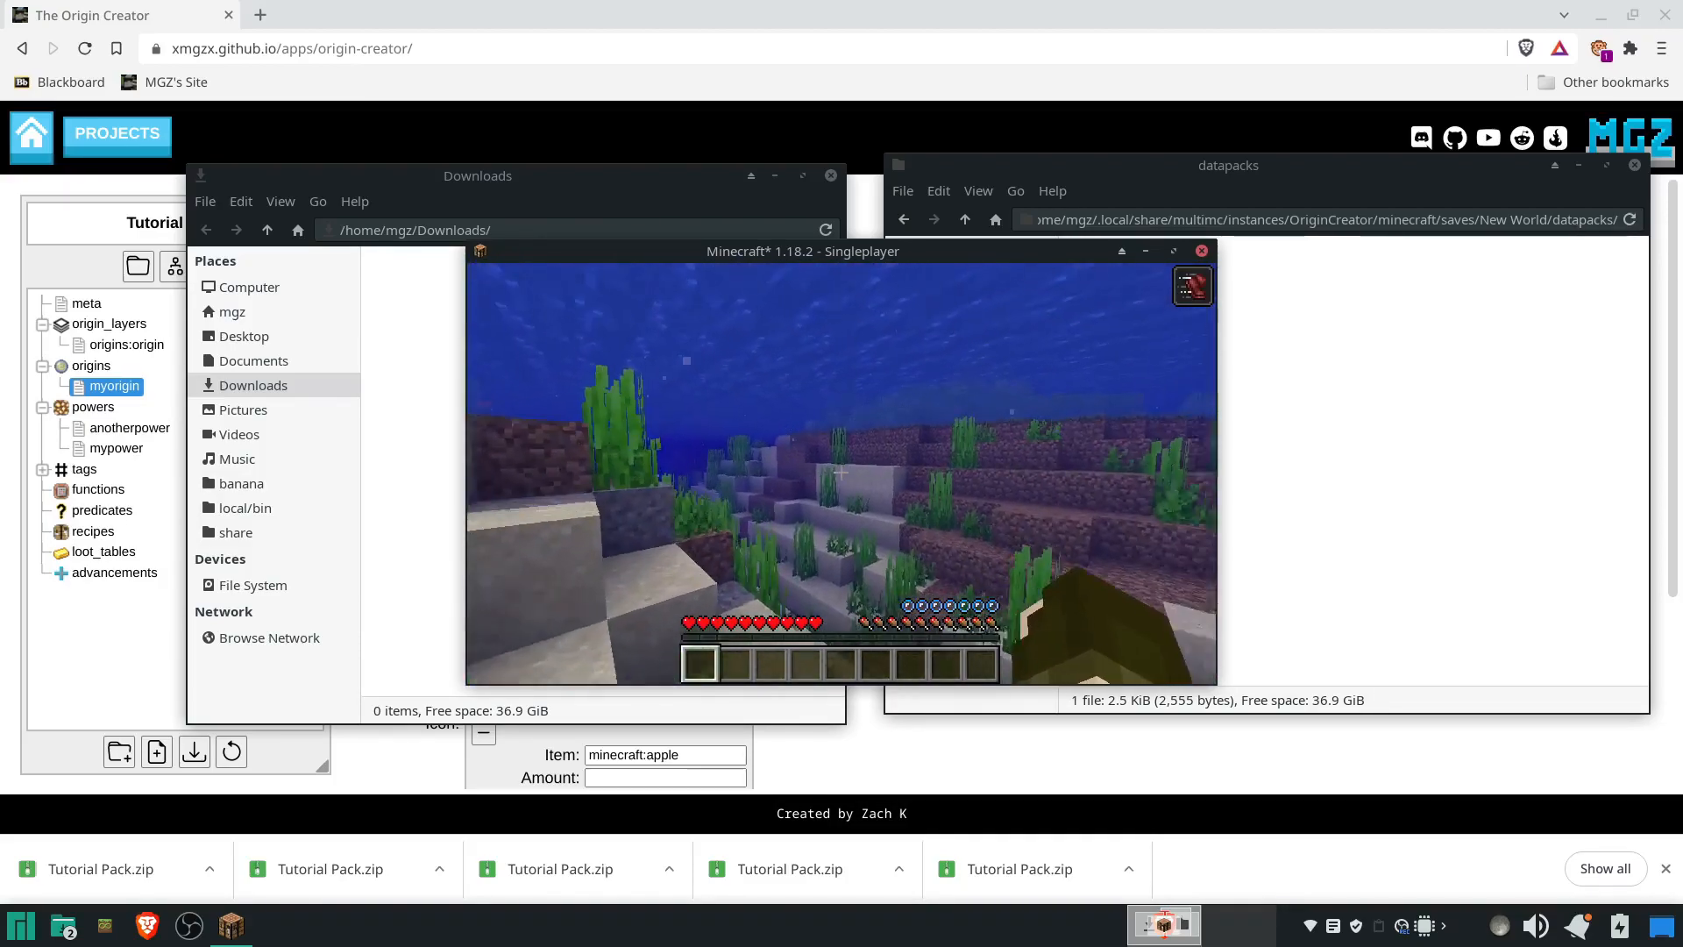
key("e")
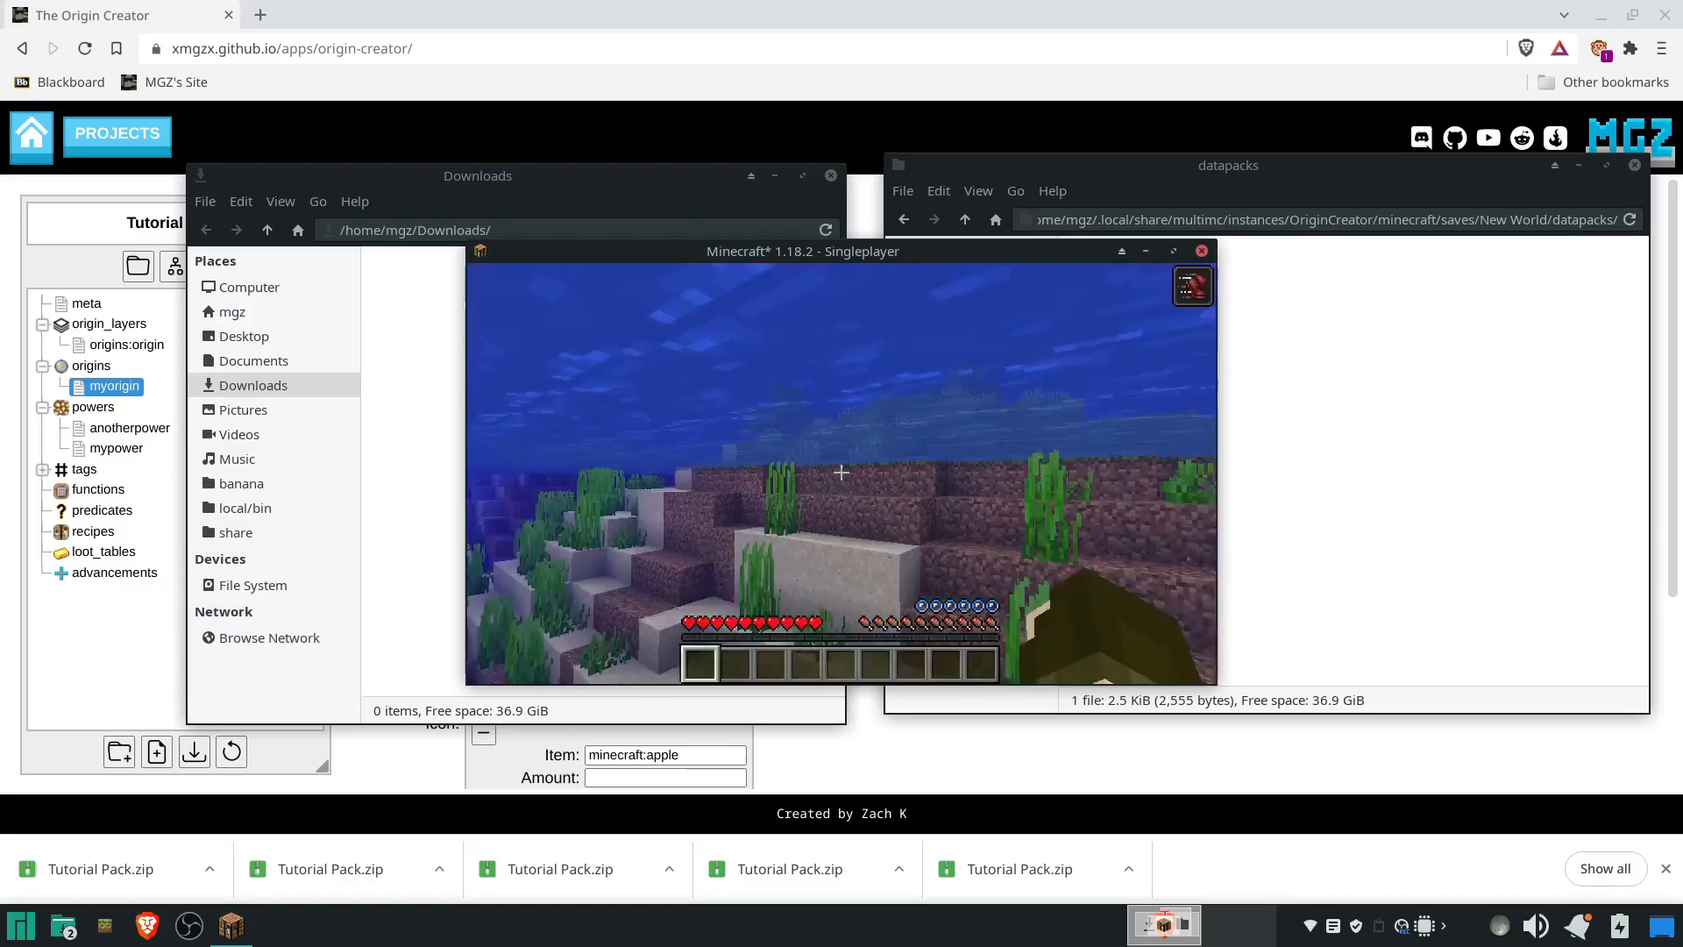
key("w")
key("space")
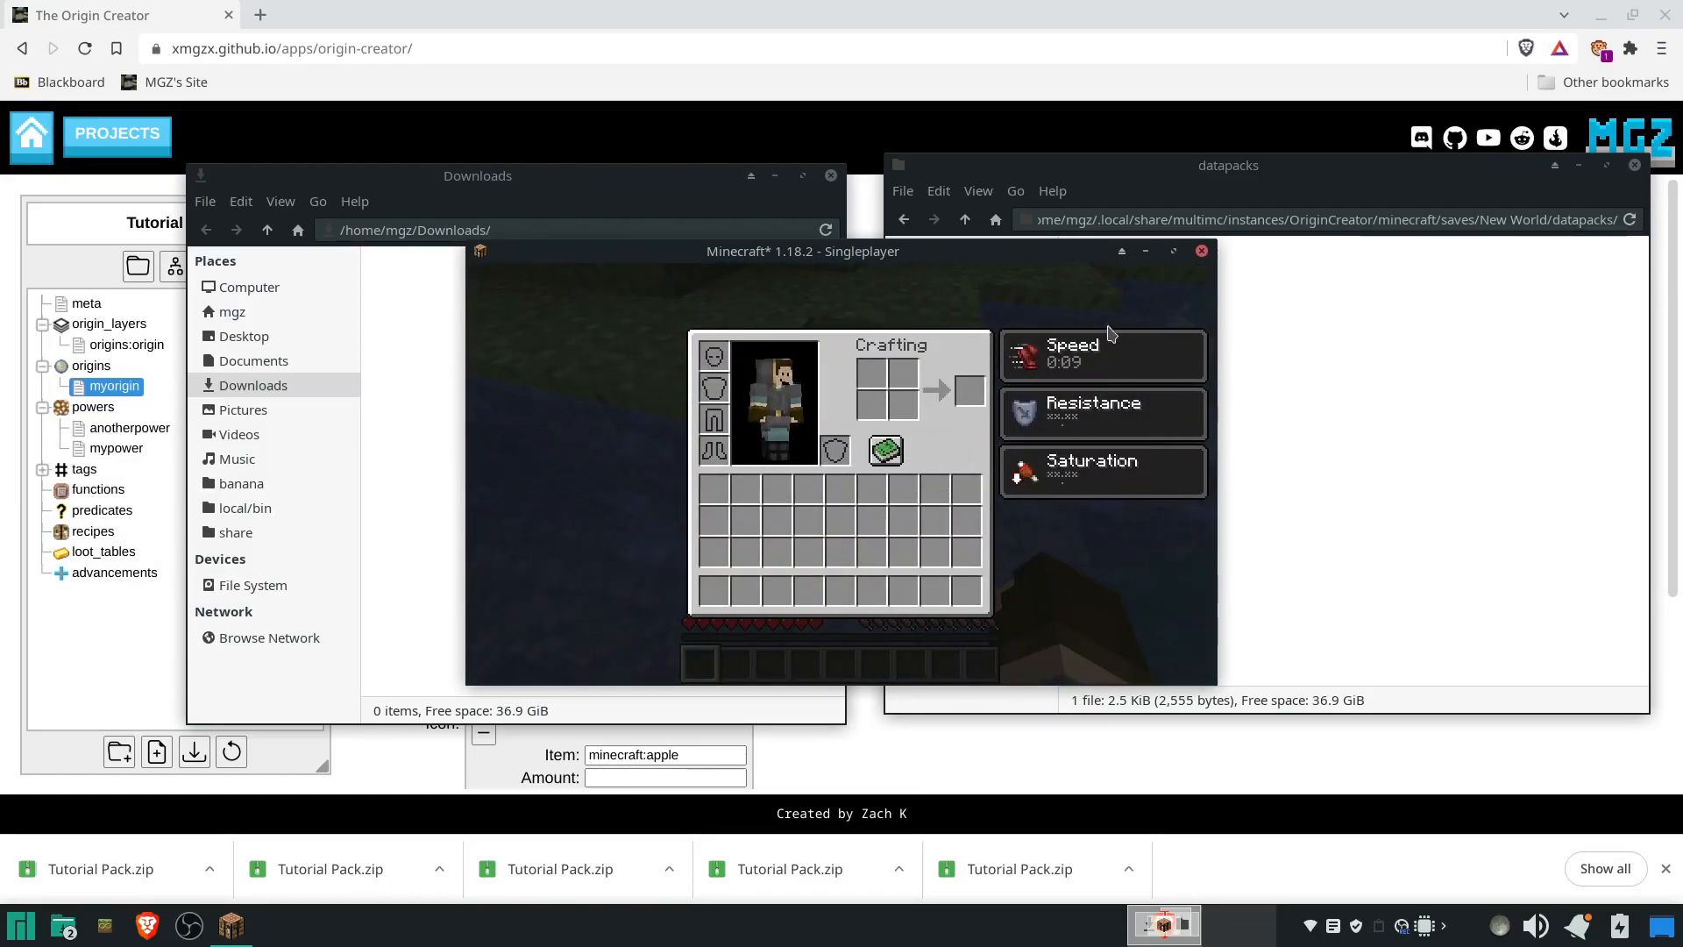
key("e")
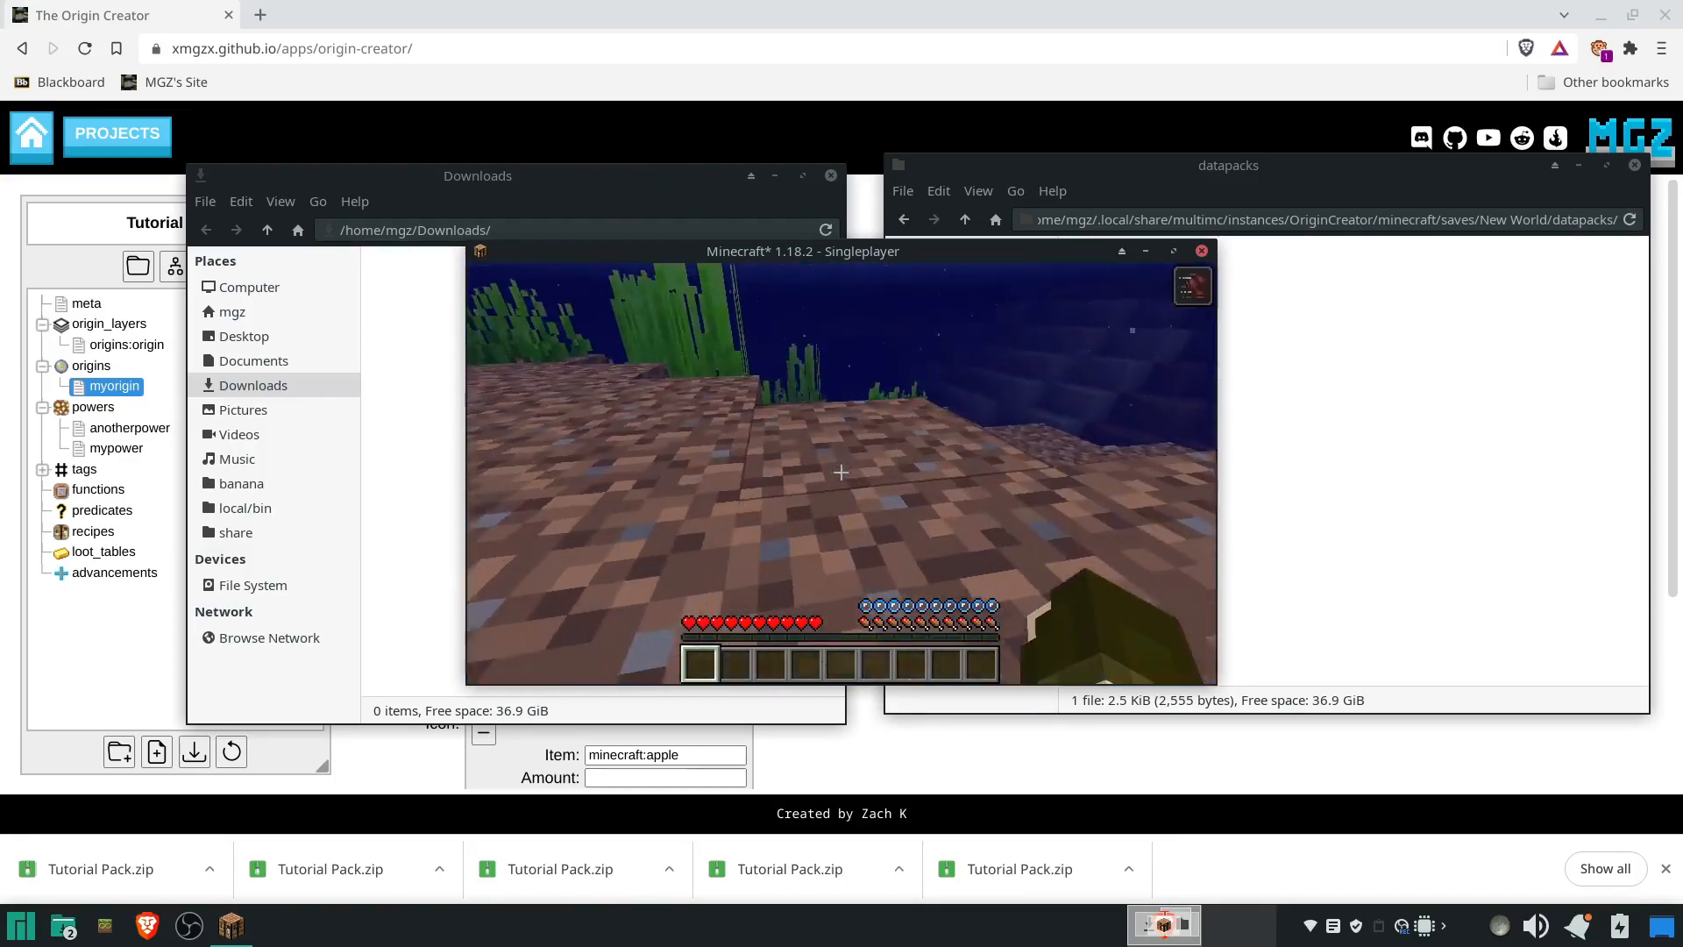
- Swim underwater again and walk out onto land to watch how long the Speed effect lasts
key("space")
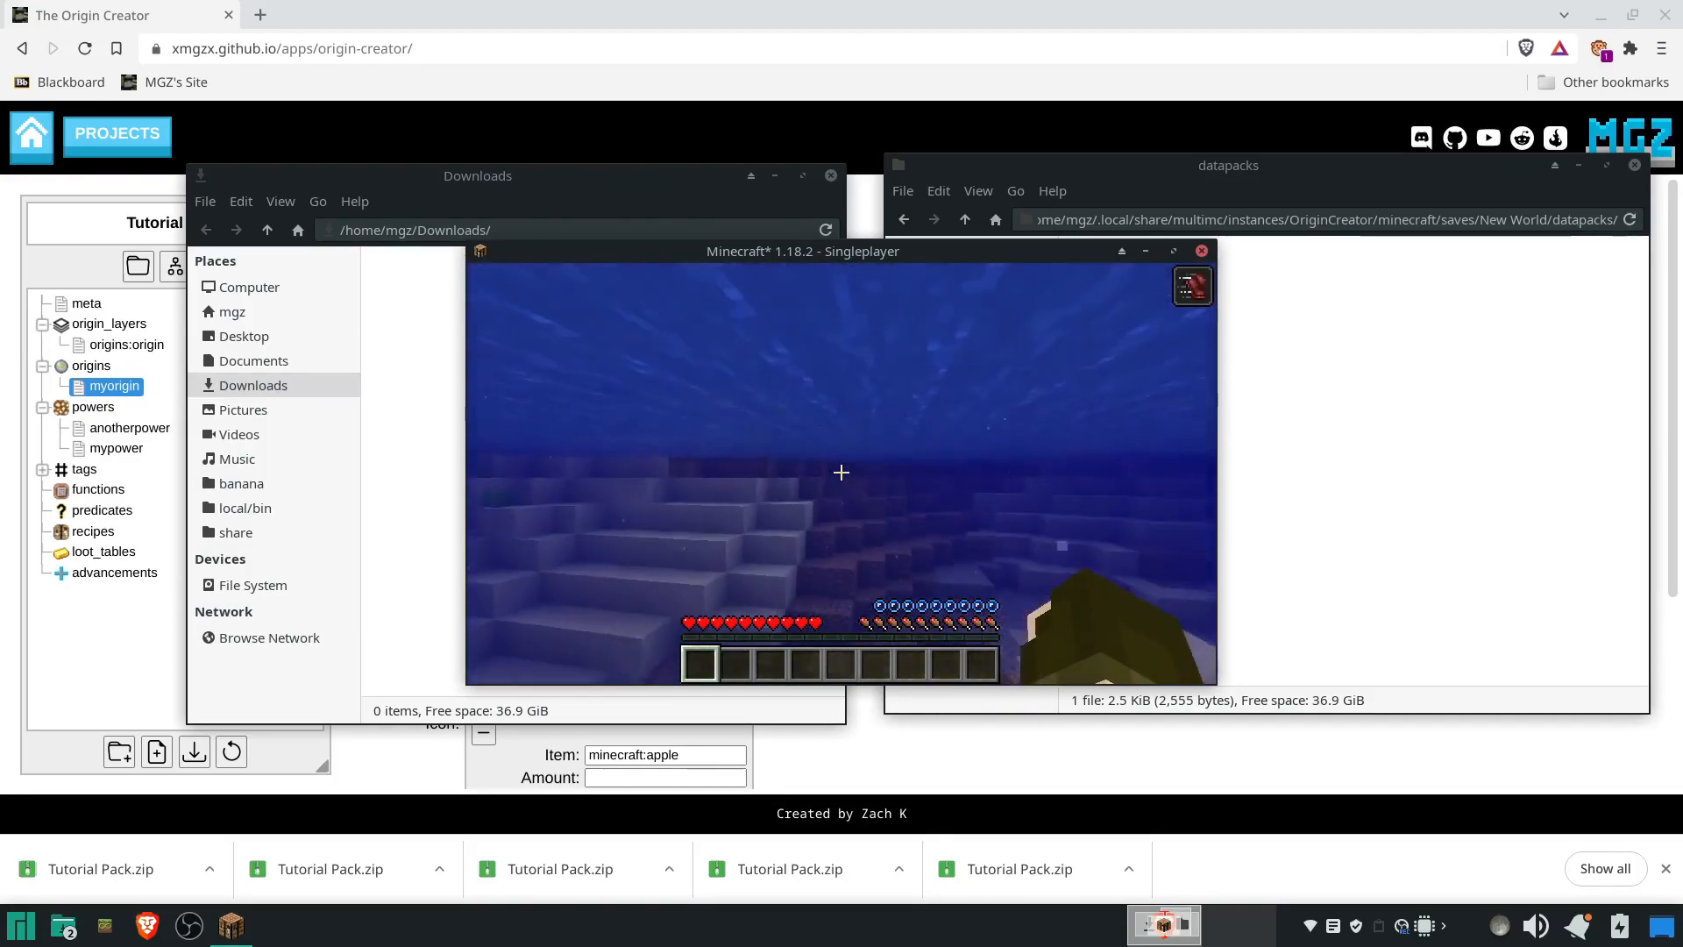
key("w")
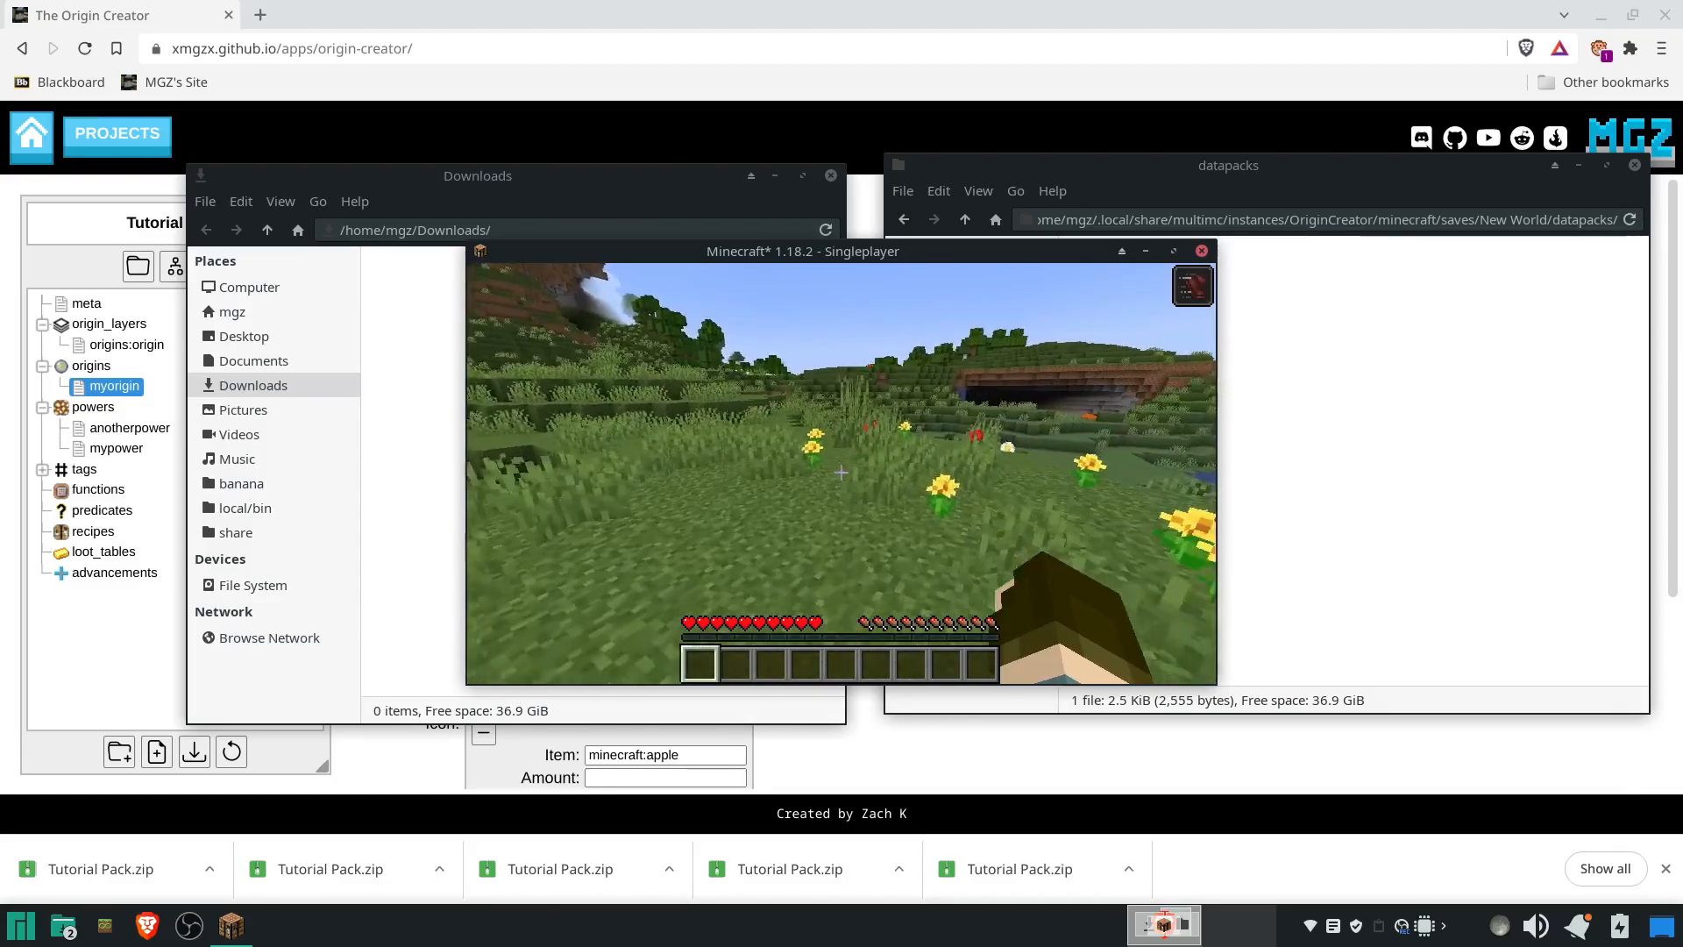
key("s")
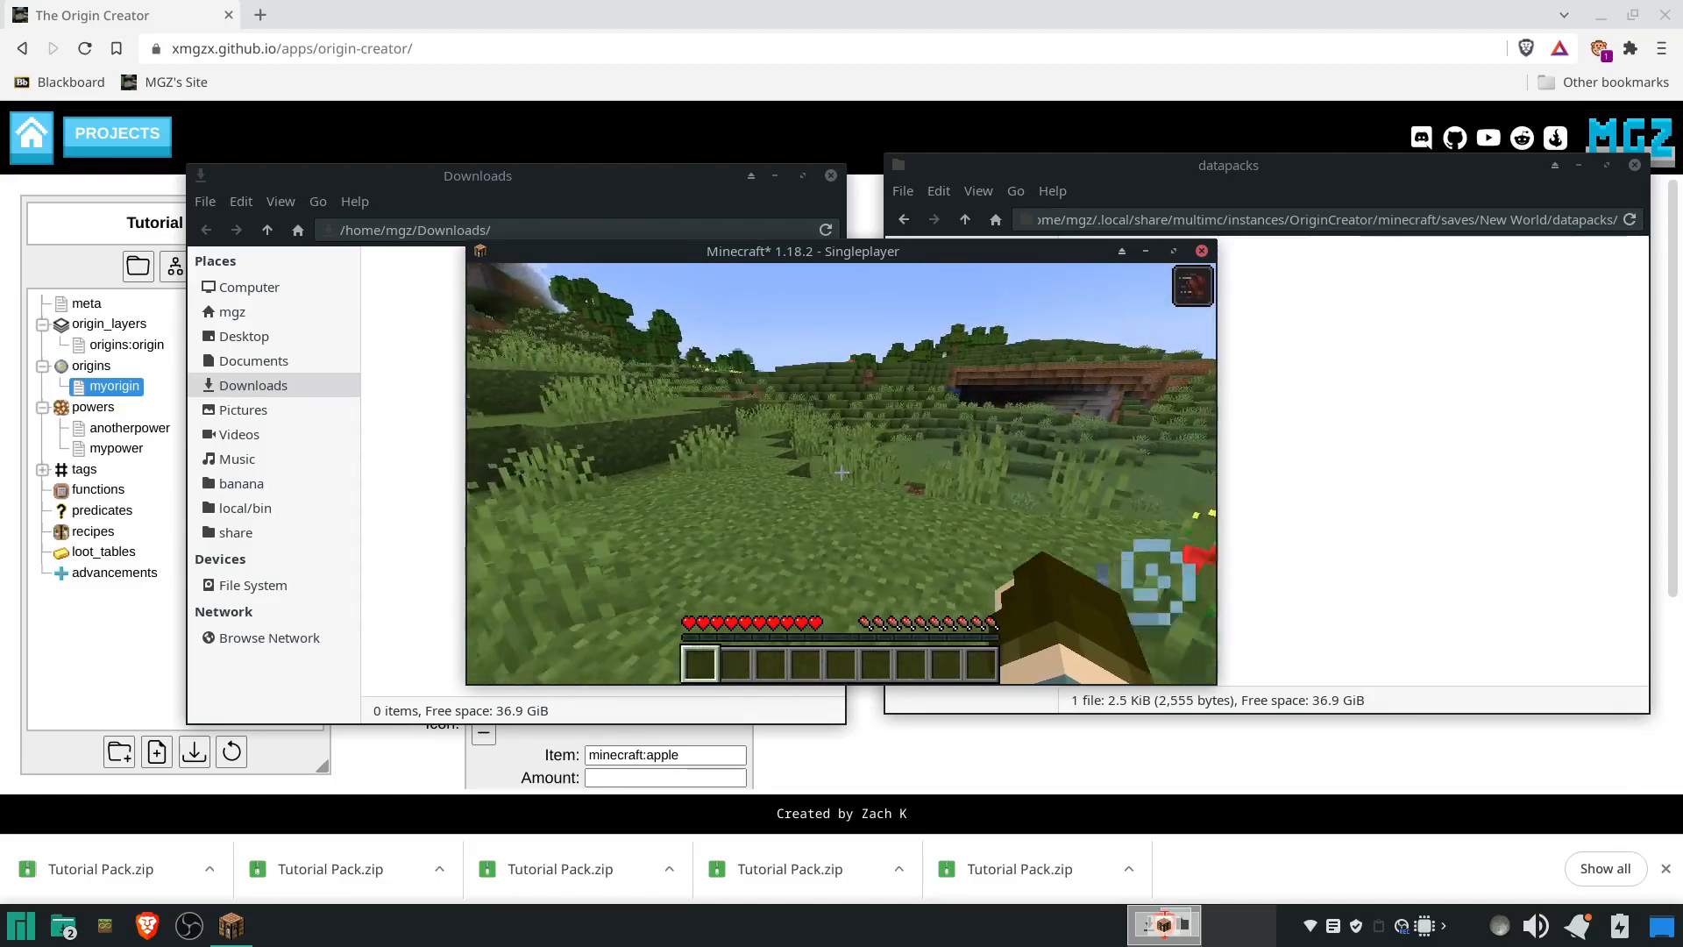
key("w")
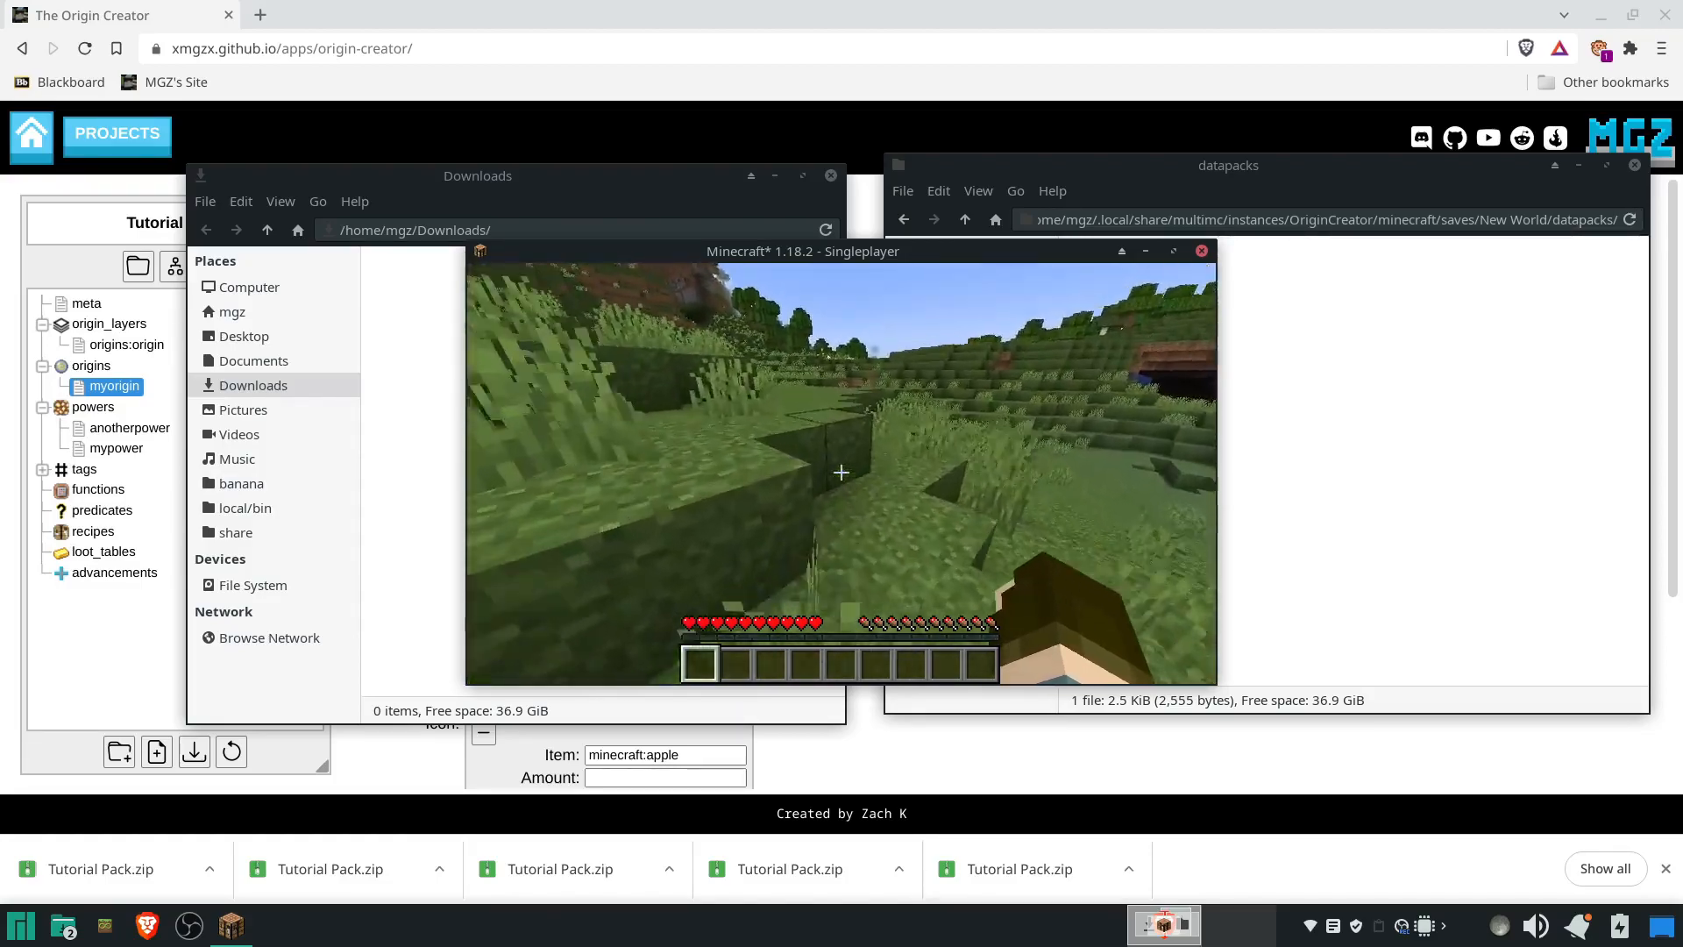
key("w")
key("w")
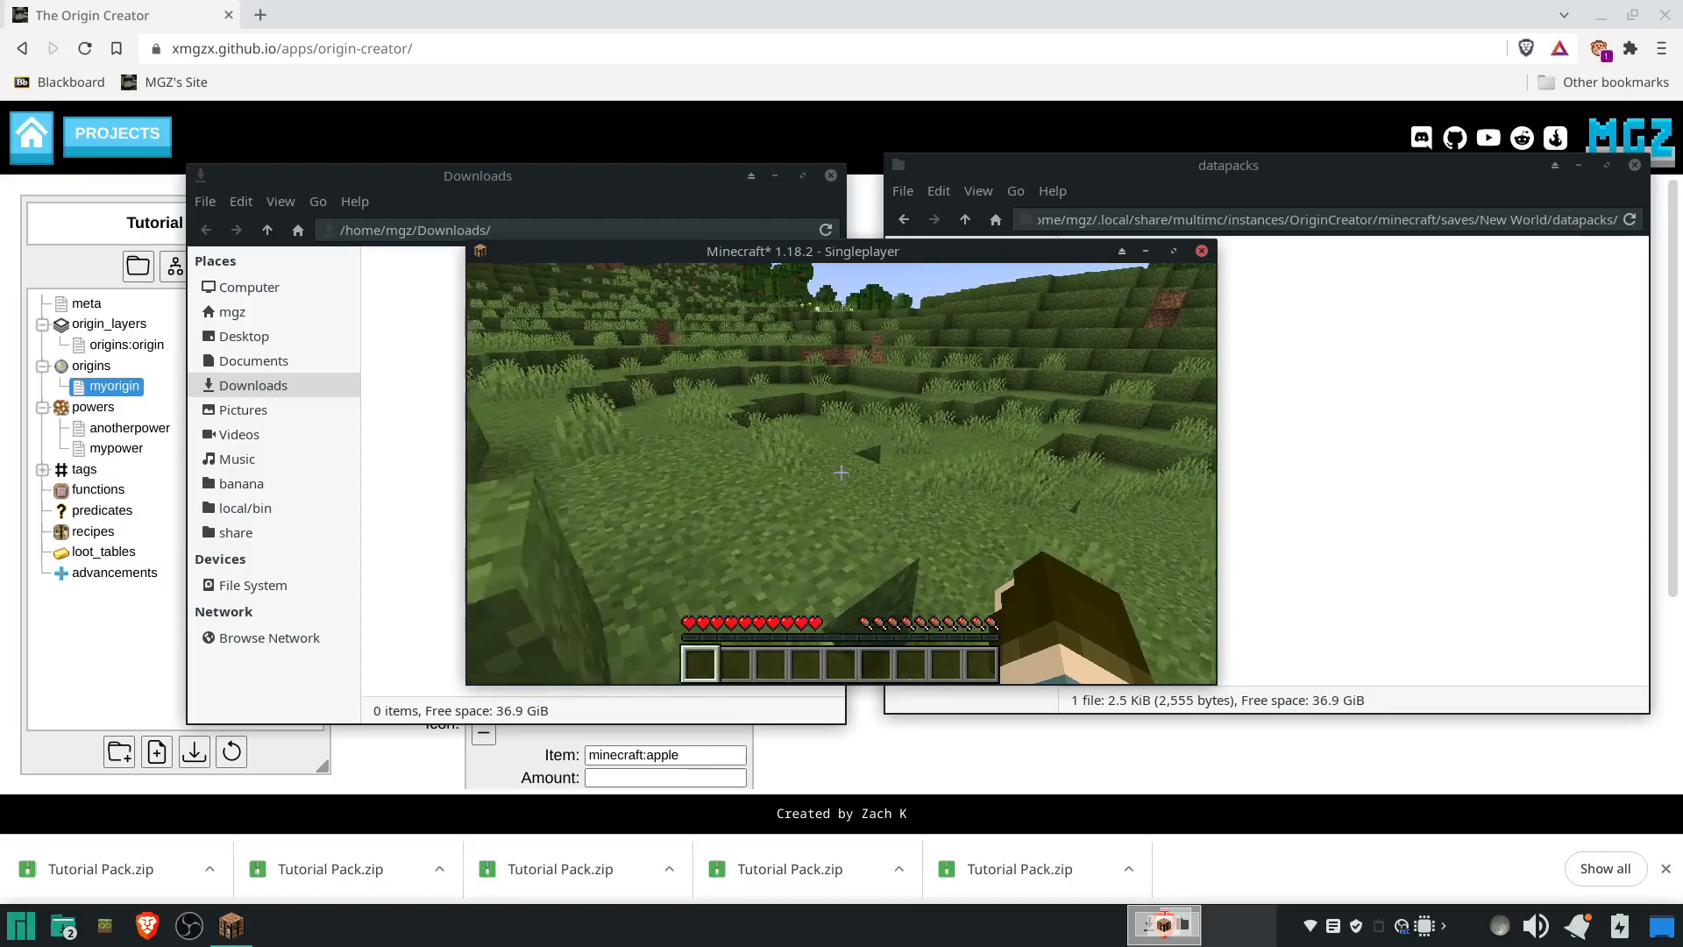
key("s")
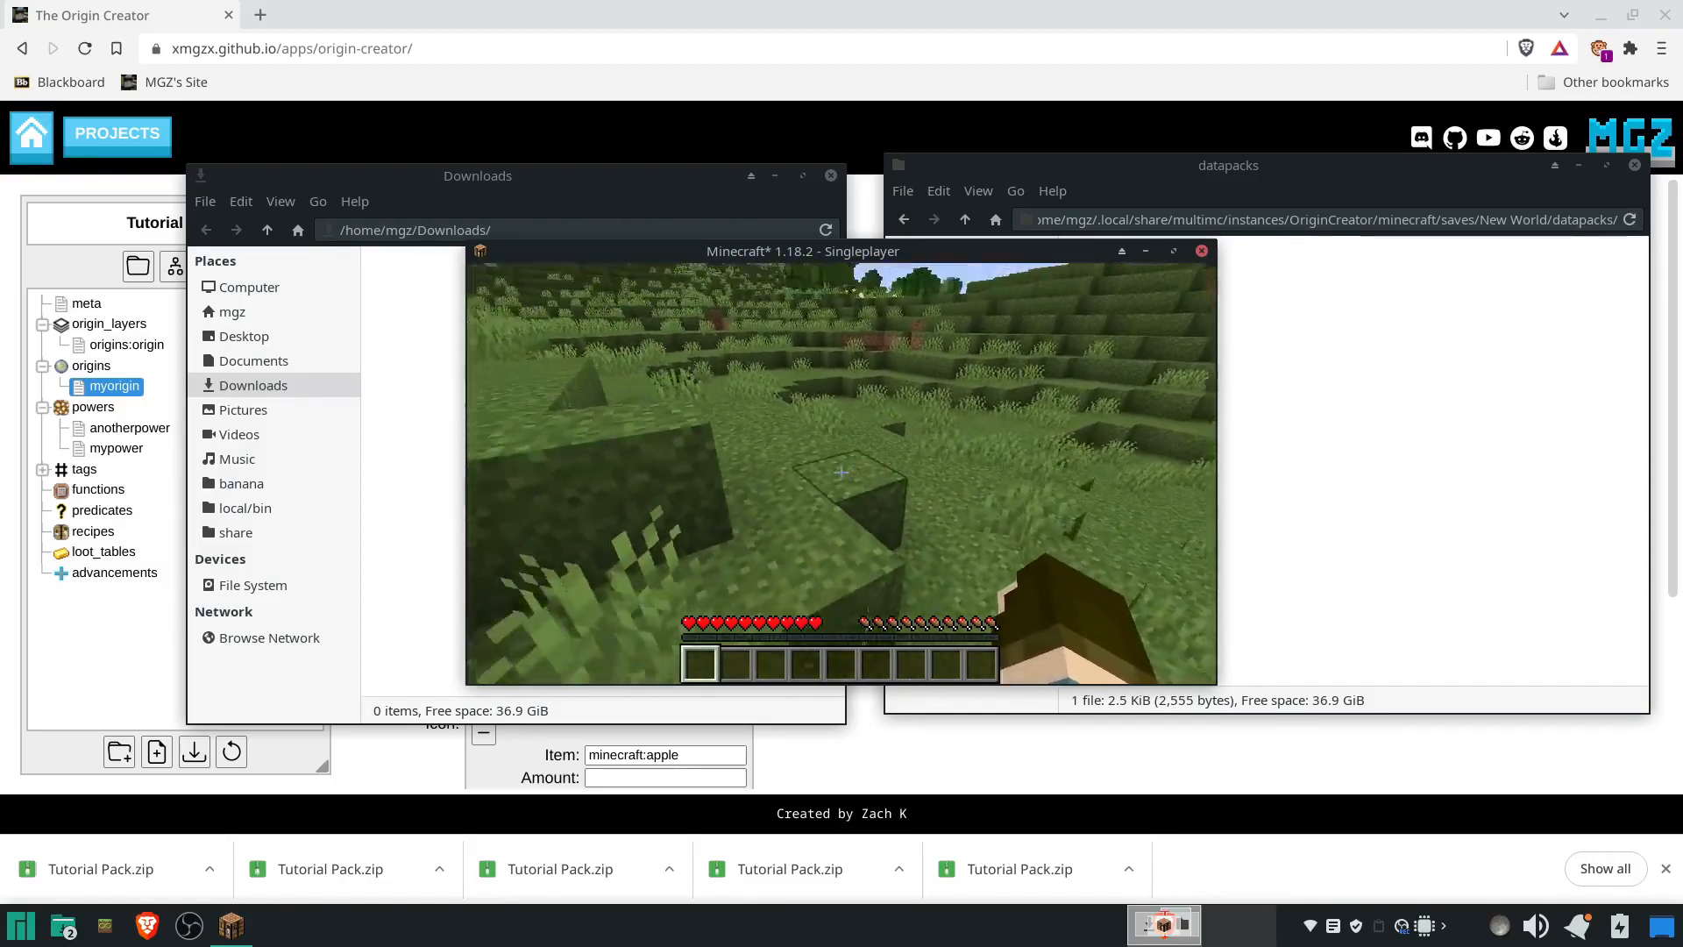
key("w")
key("space")
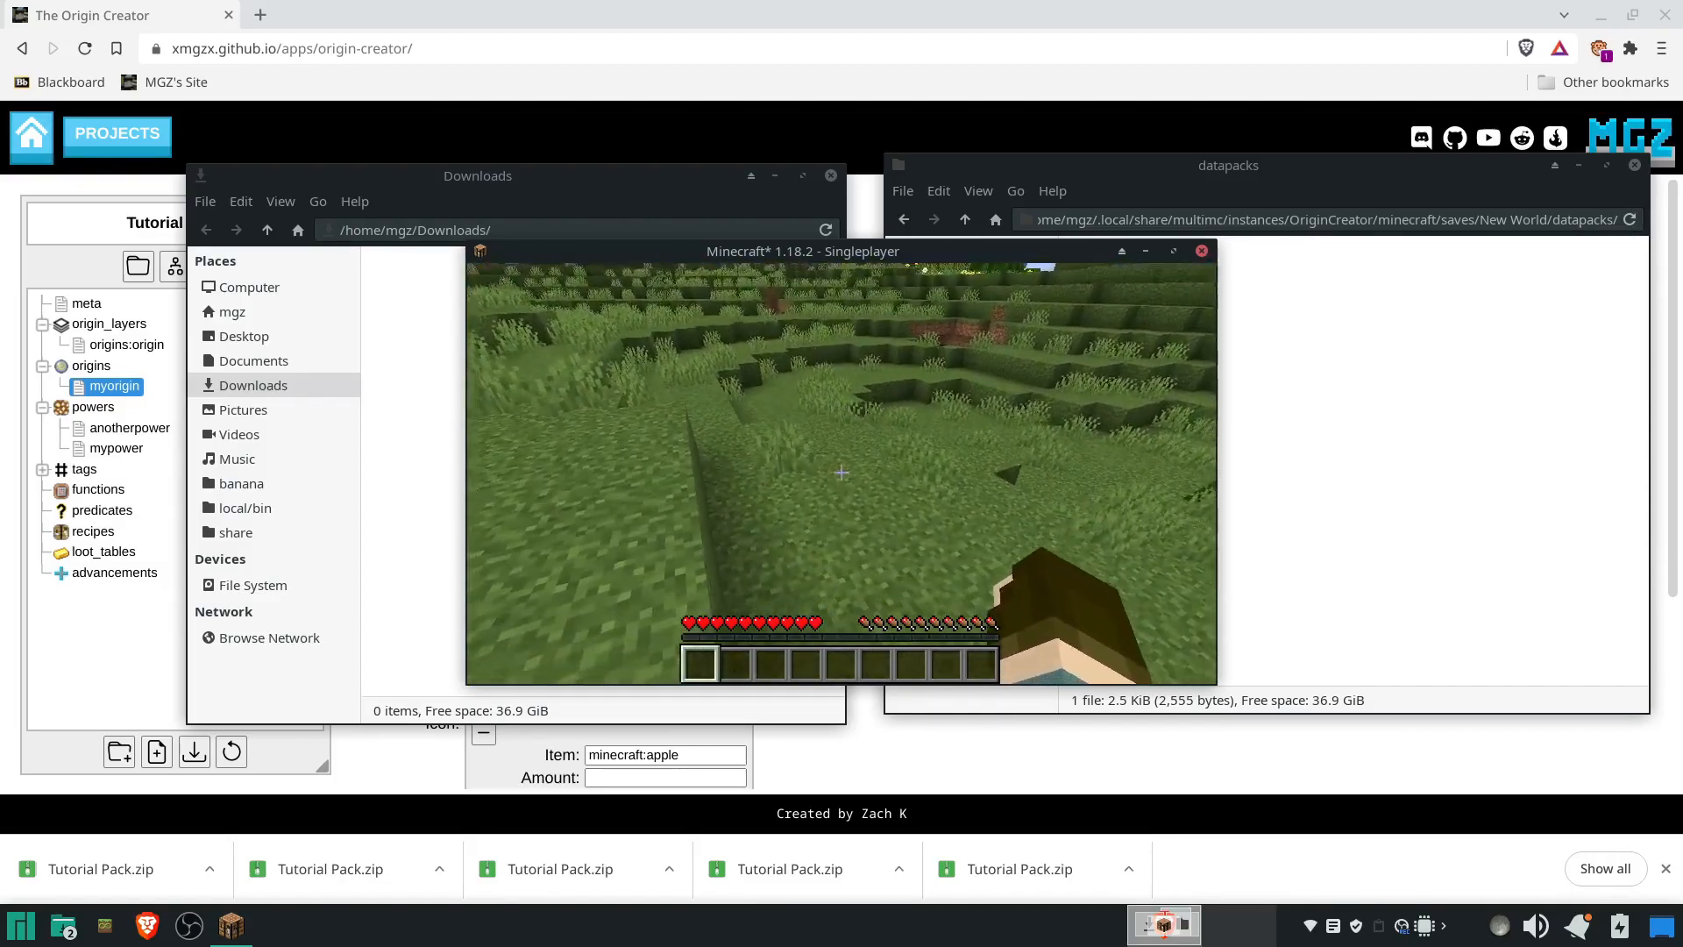
key("s")
key("w")
key("w")
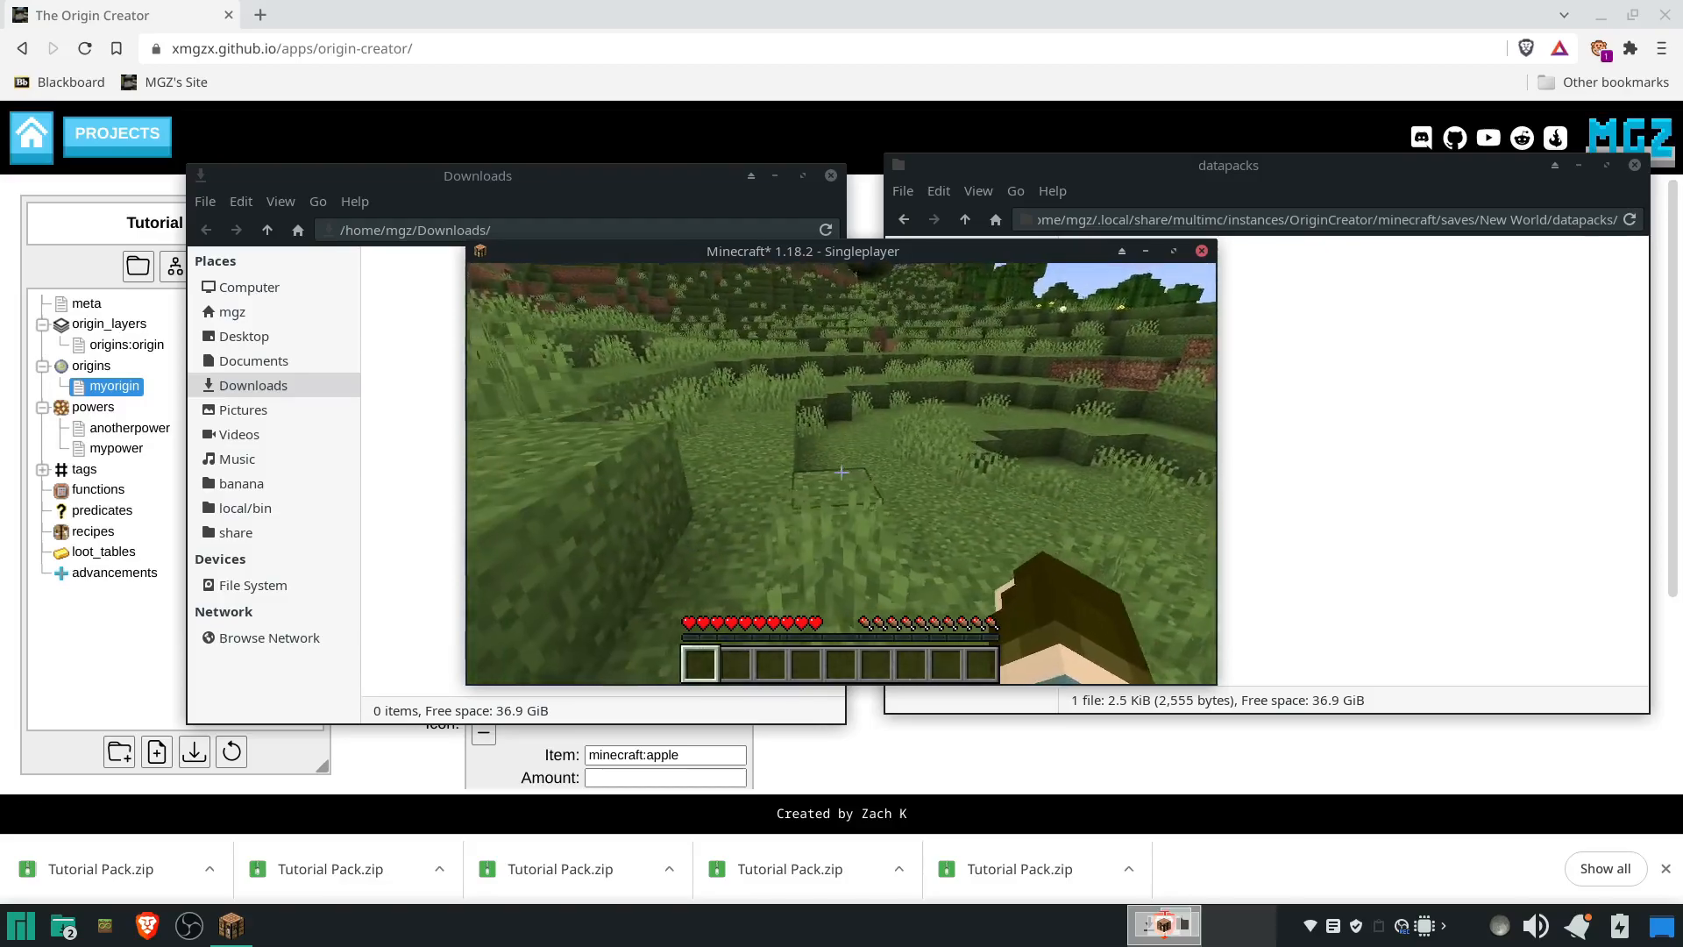
key("w")
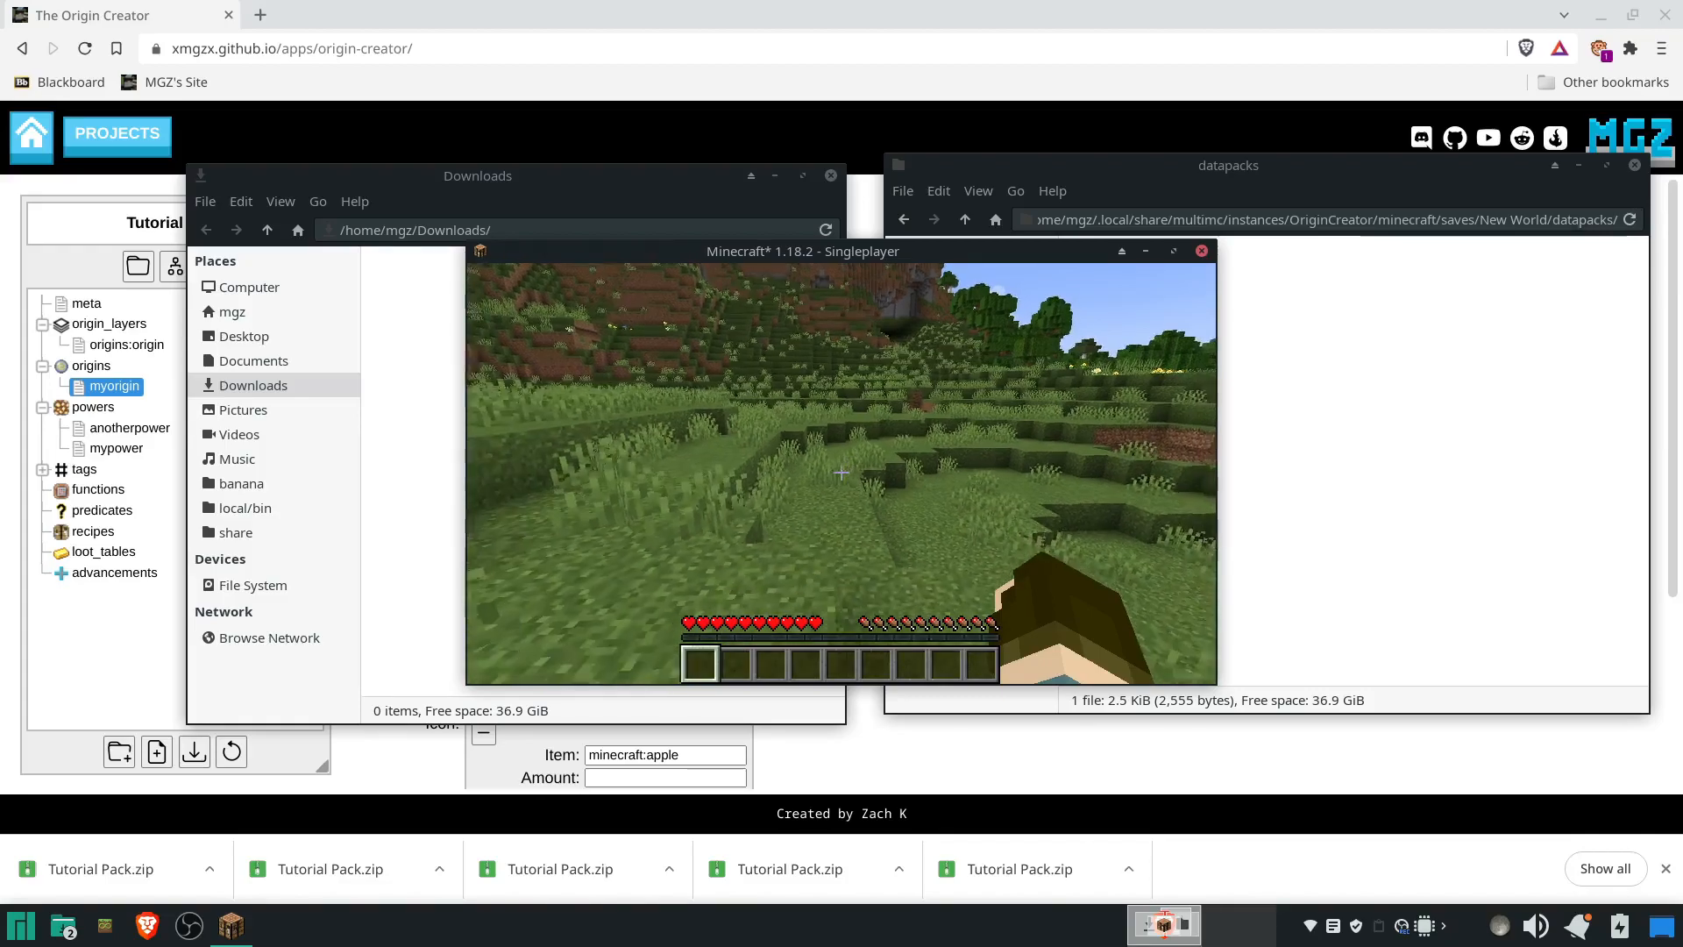
key("s")
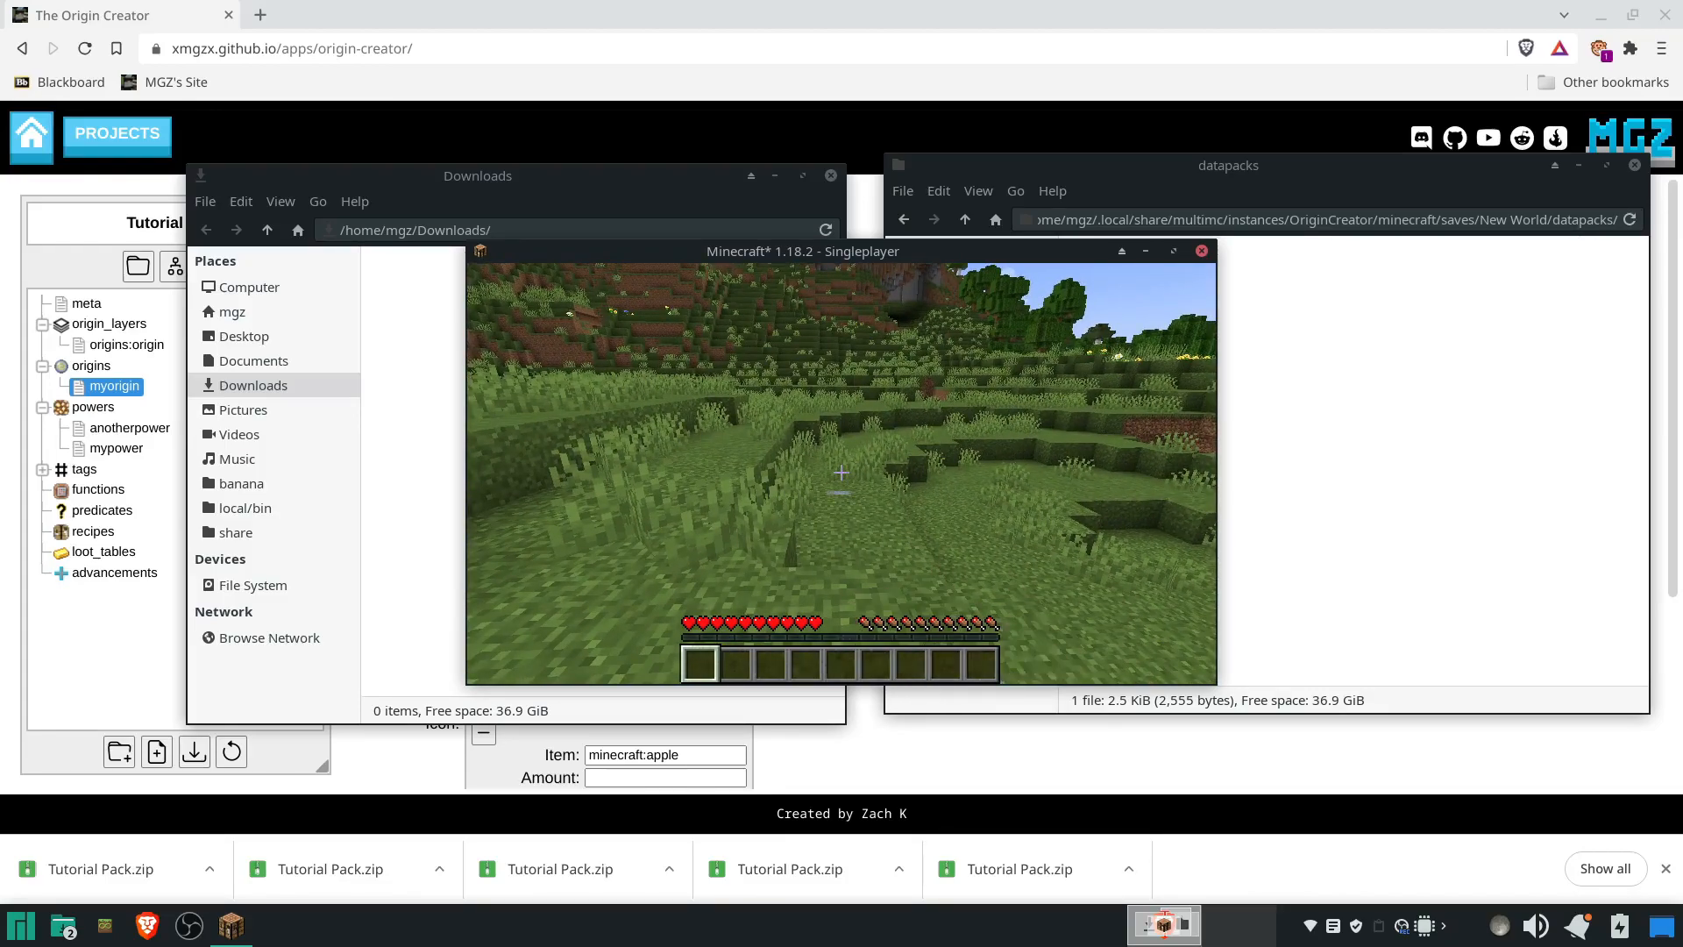